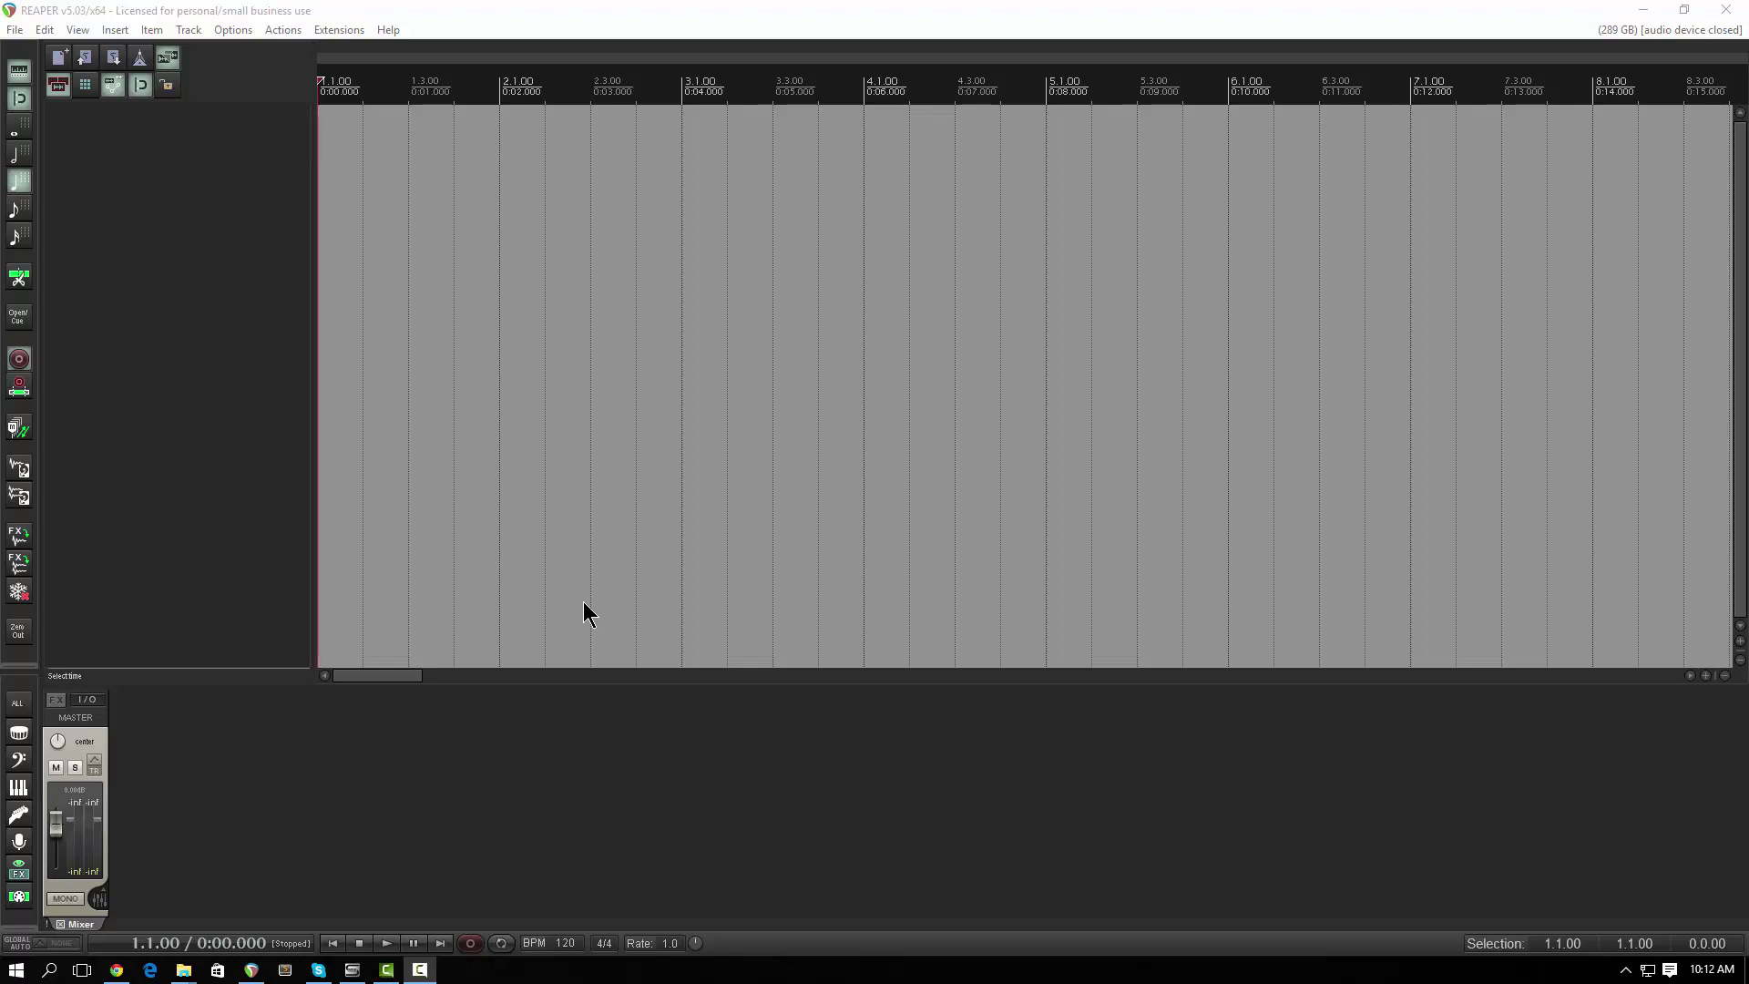
# Insert a new empty track into the project from the track panel's context menu
pyautogui.rightClick(183, 179)
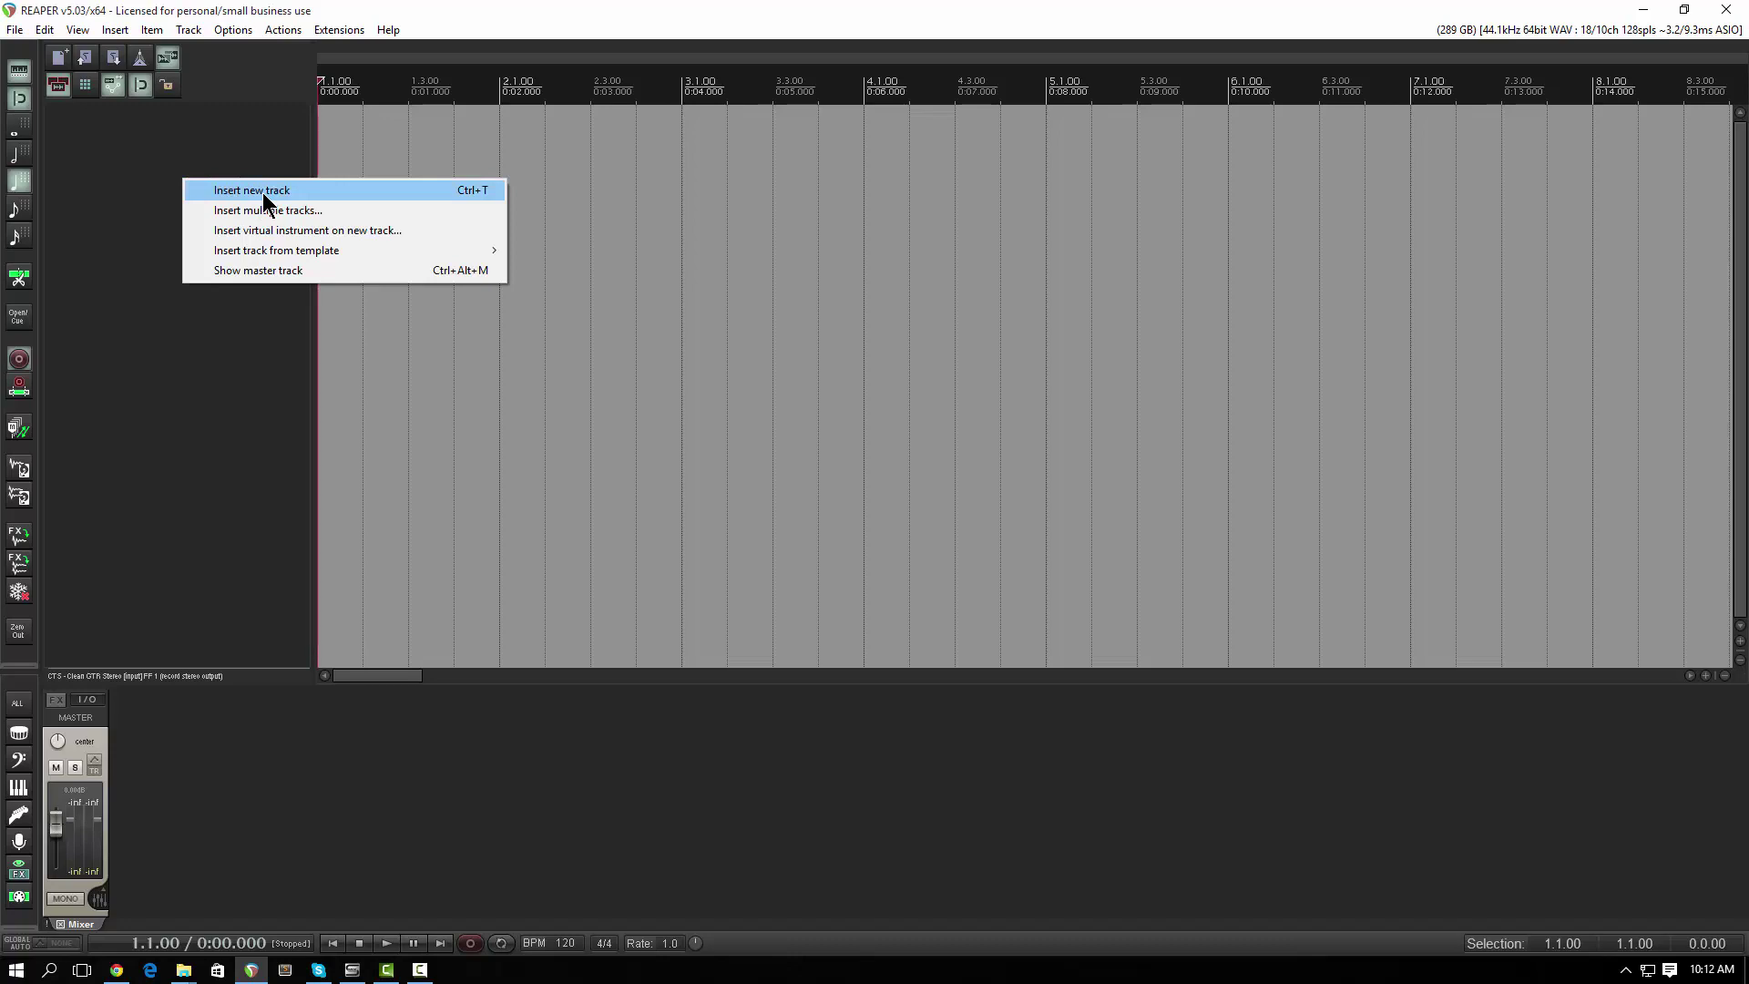
pyautogui.click(125, 161)
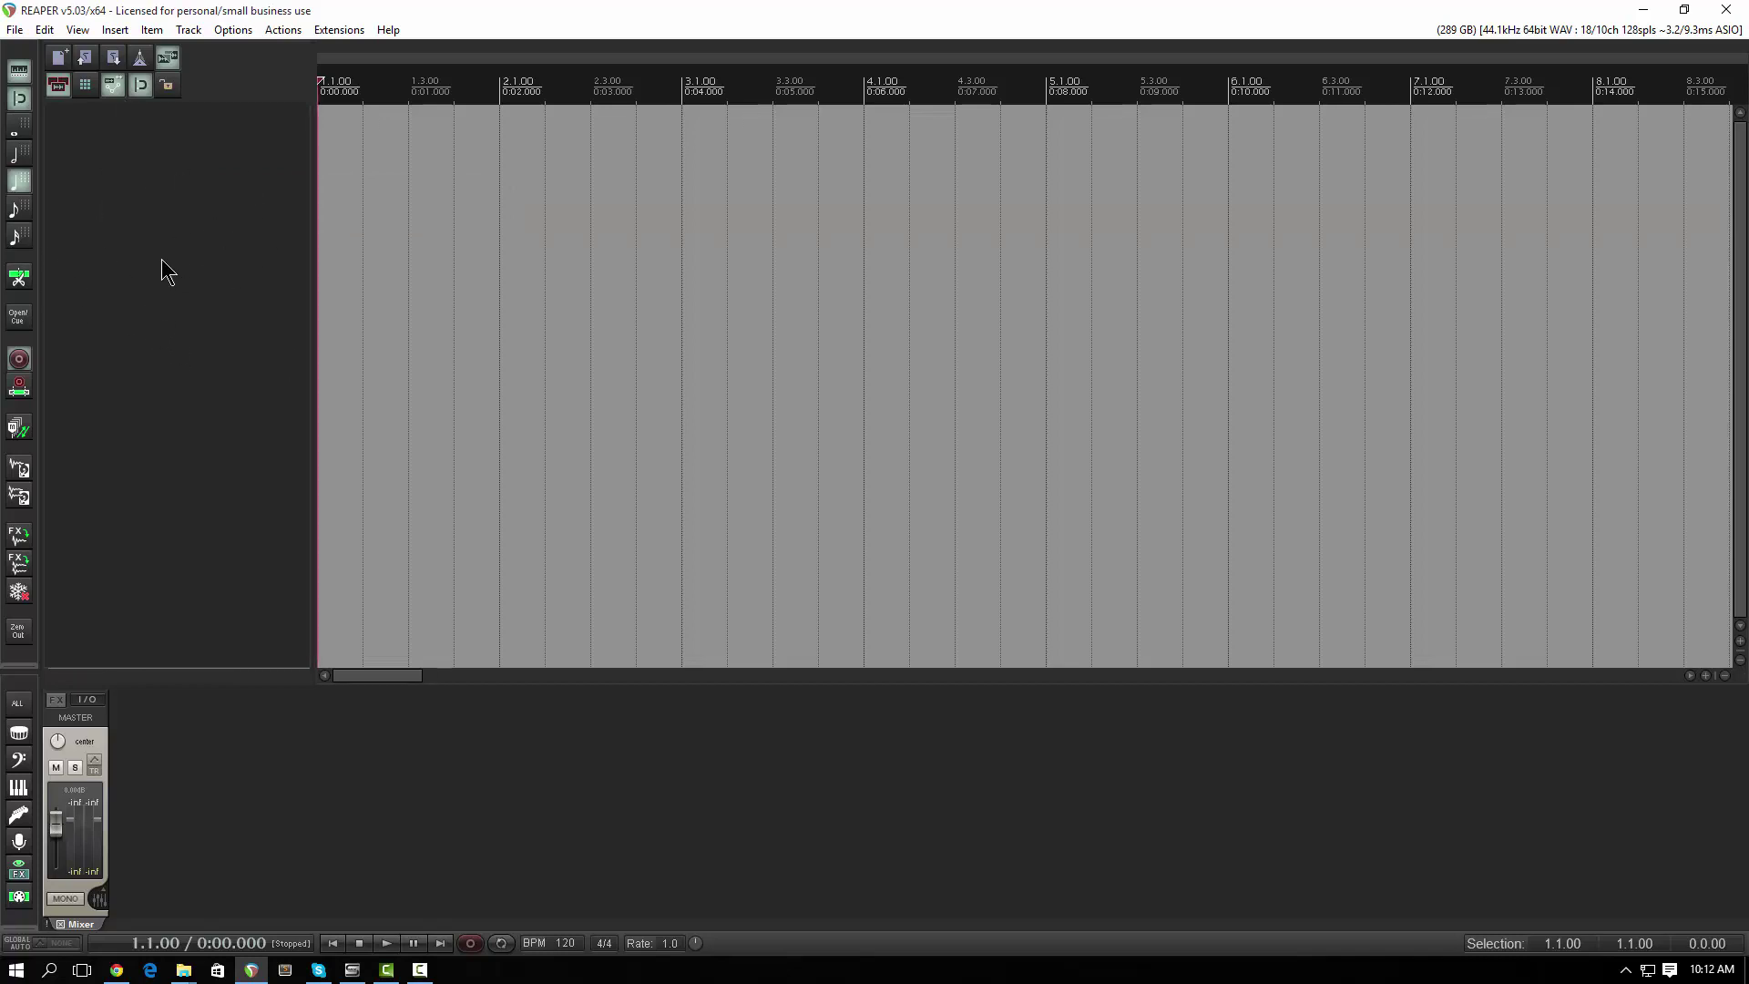
pyautogui.rightClick(140, 181)
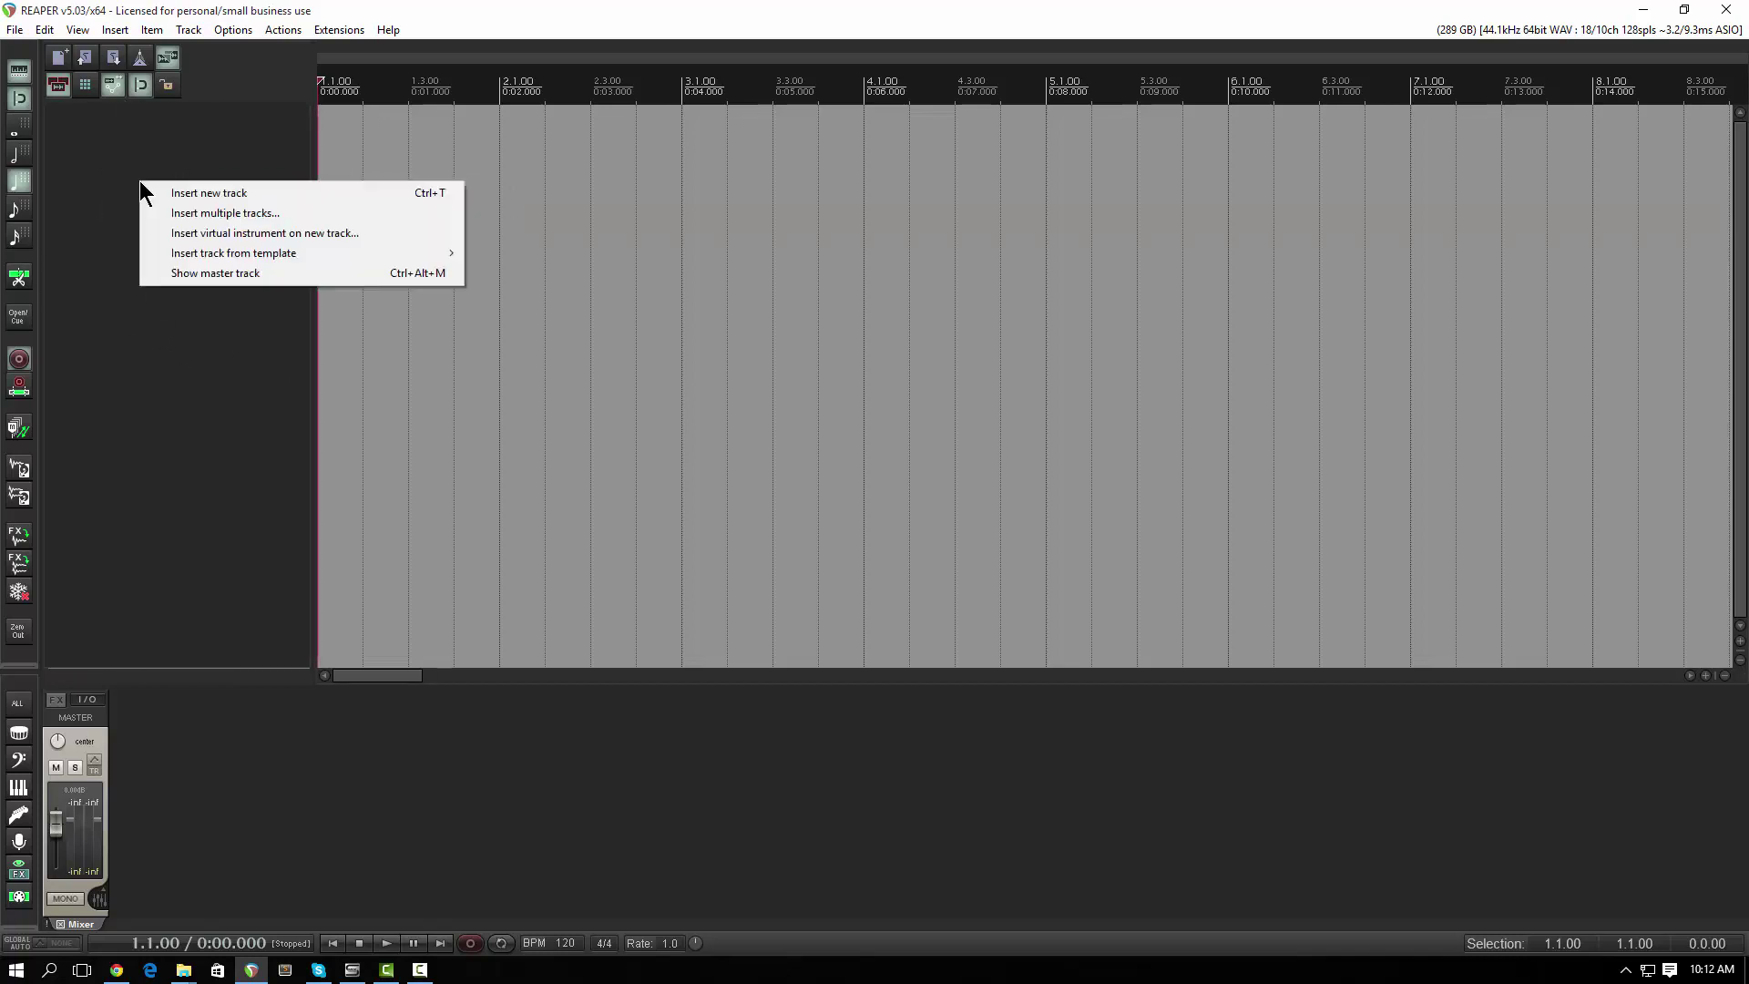
pyautogui.click(193, 194)
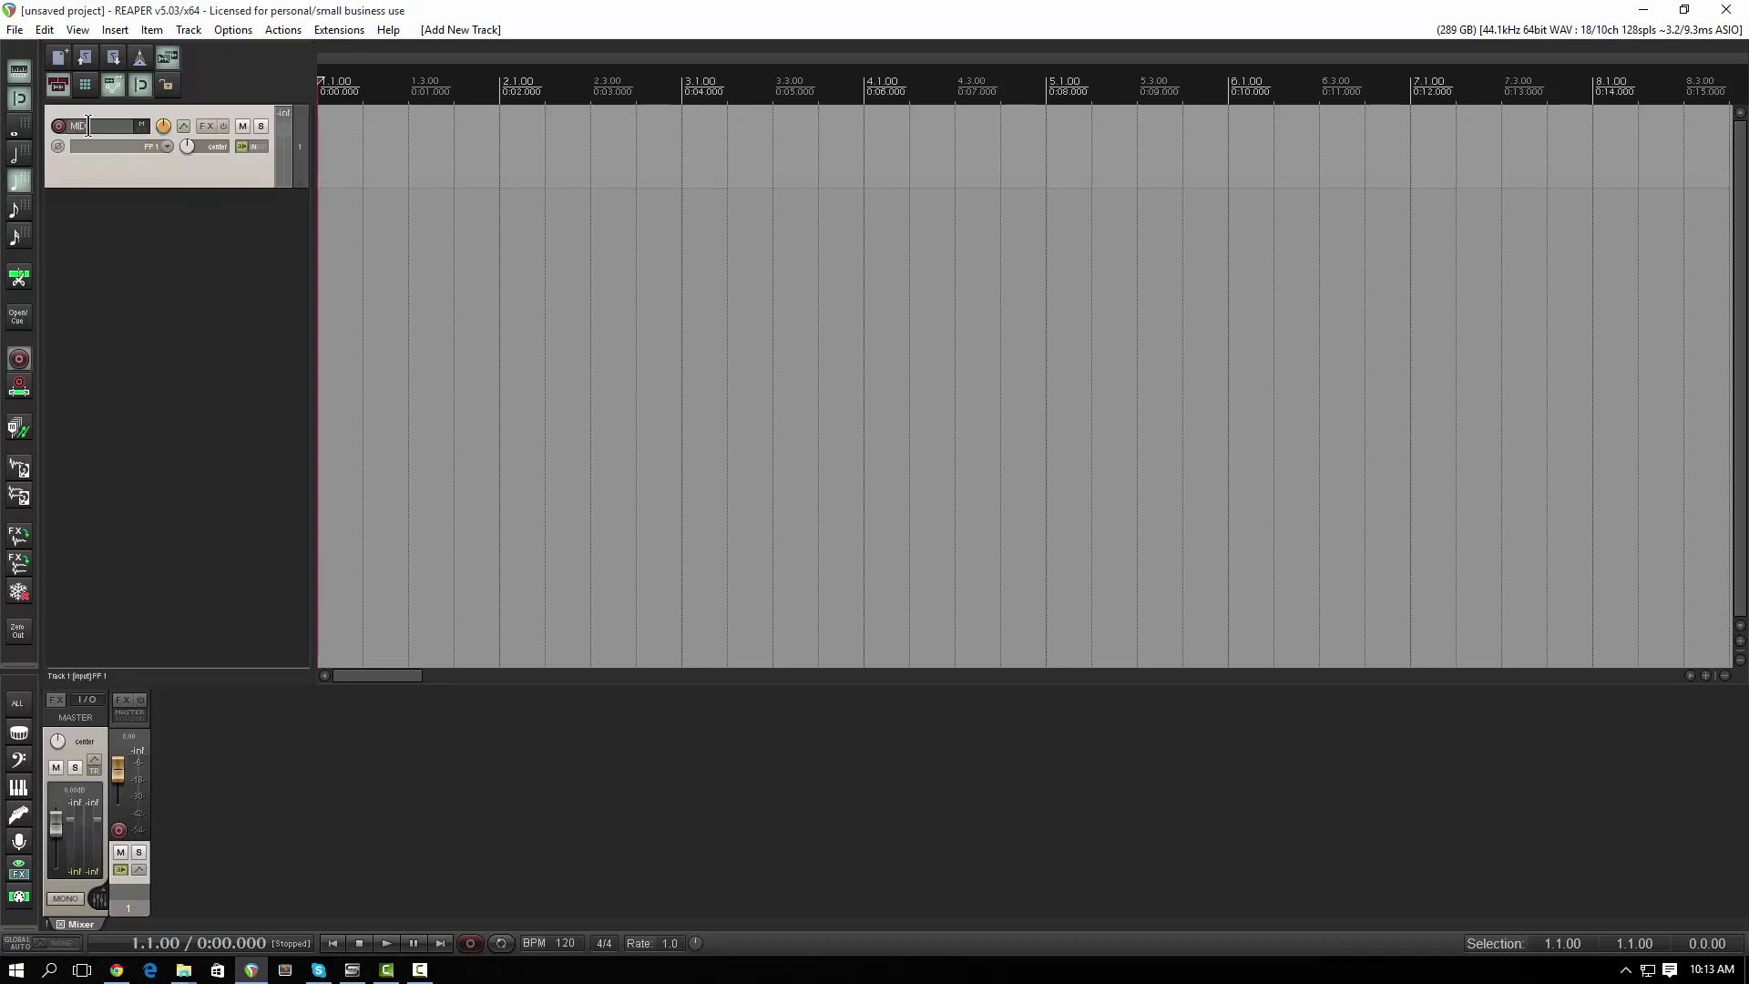
# Name the new track 'MIDI DRUMS', correcting the mistyped 'iDI Frums'
pyautogui.write('iDI Frums')
pyautogui.press('Return')
pyautogui.doubleClick(94, 126)
pyautogui.write('MIDI DRUMS')
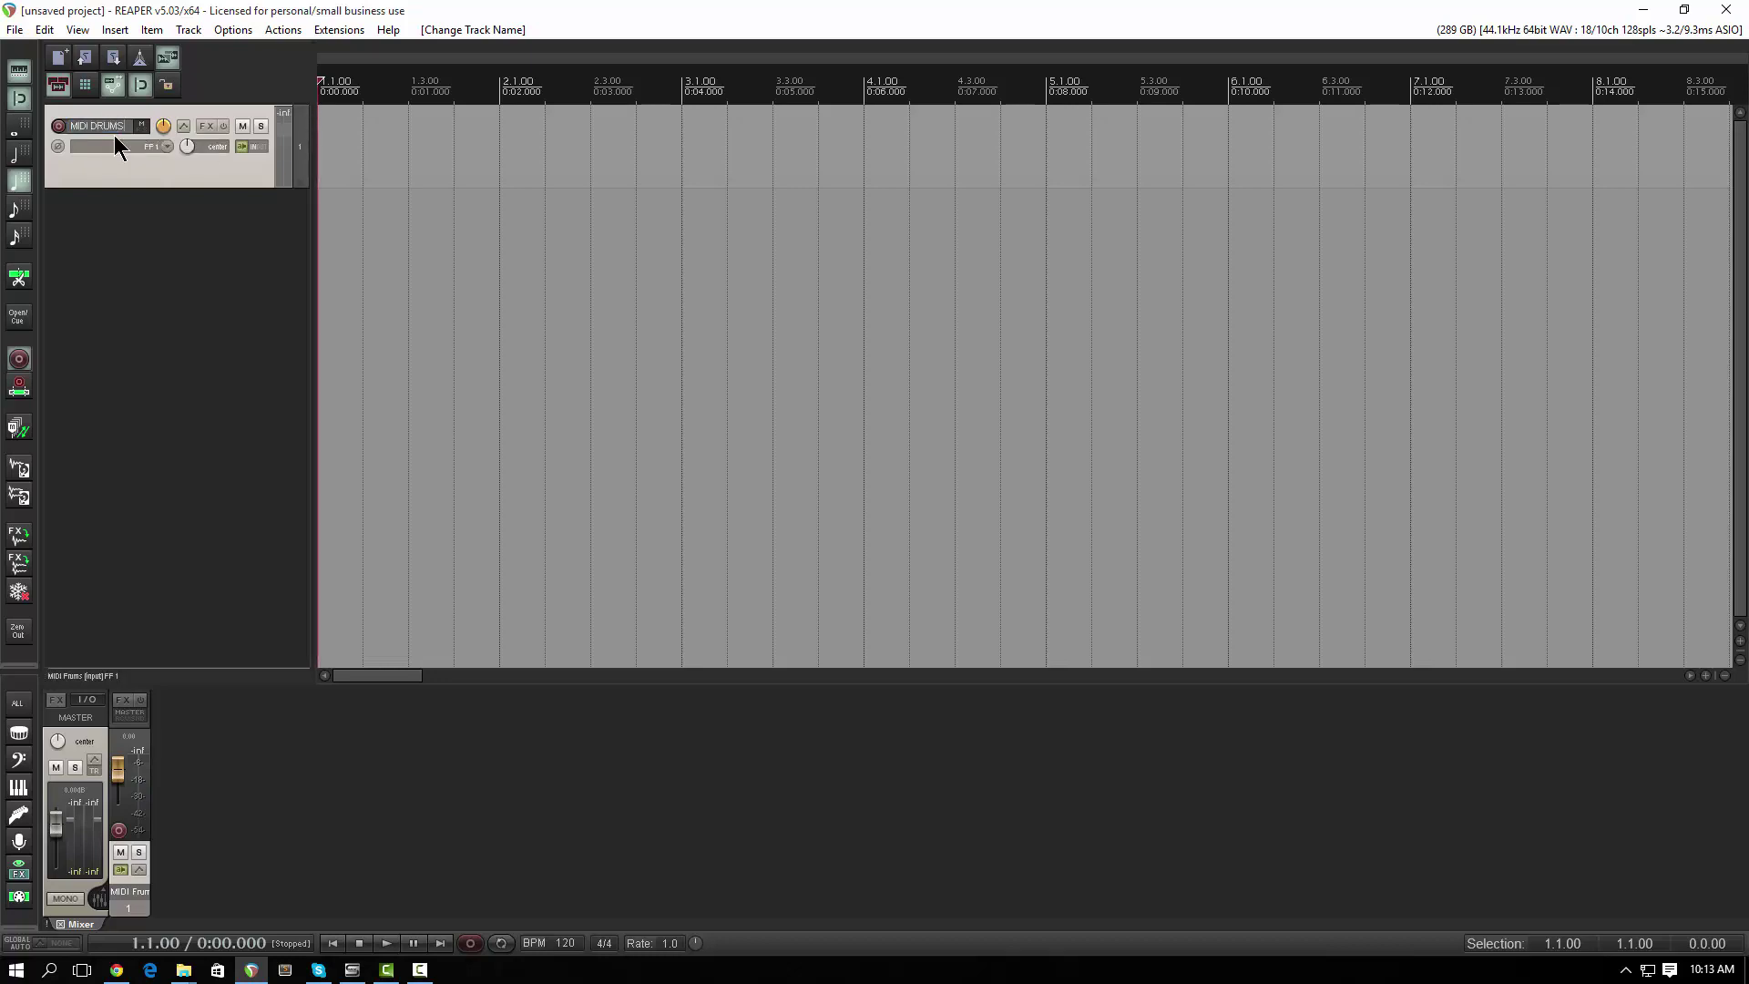
pyautogui.press('Return')
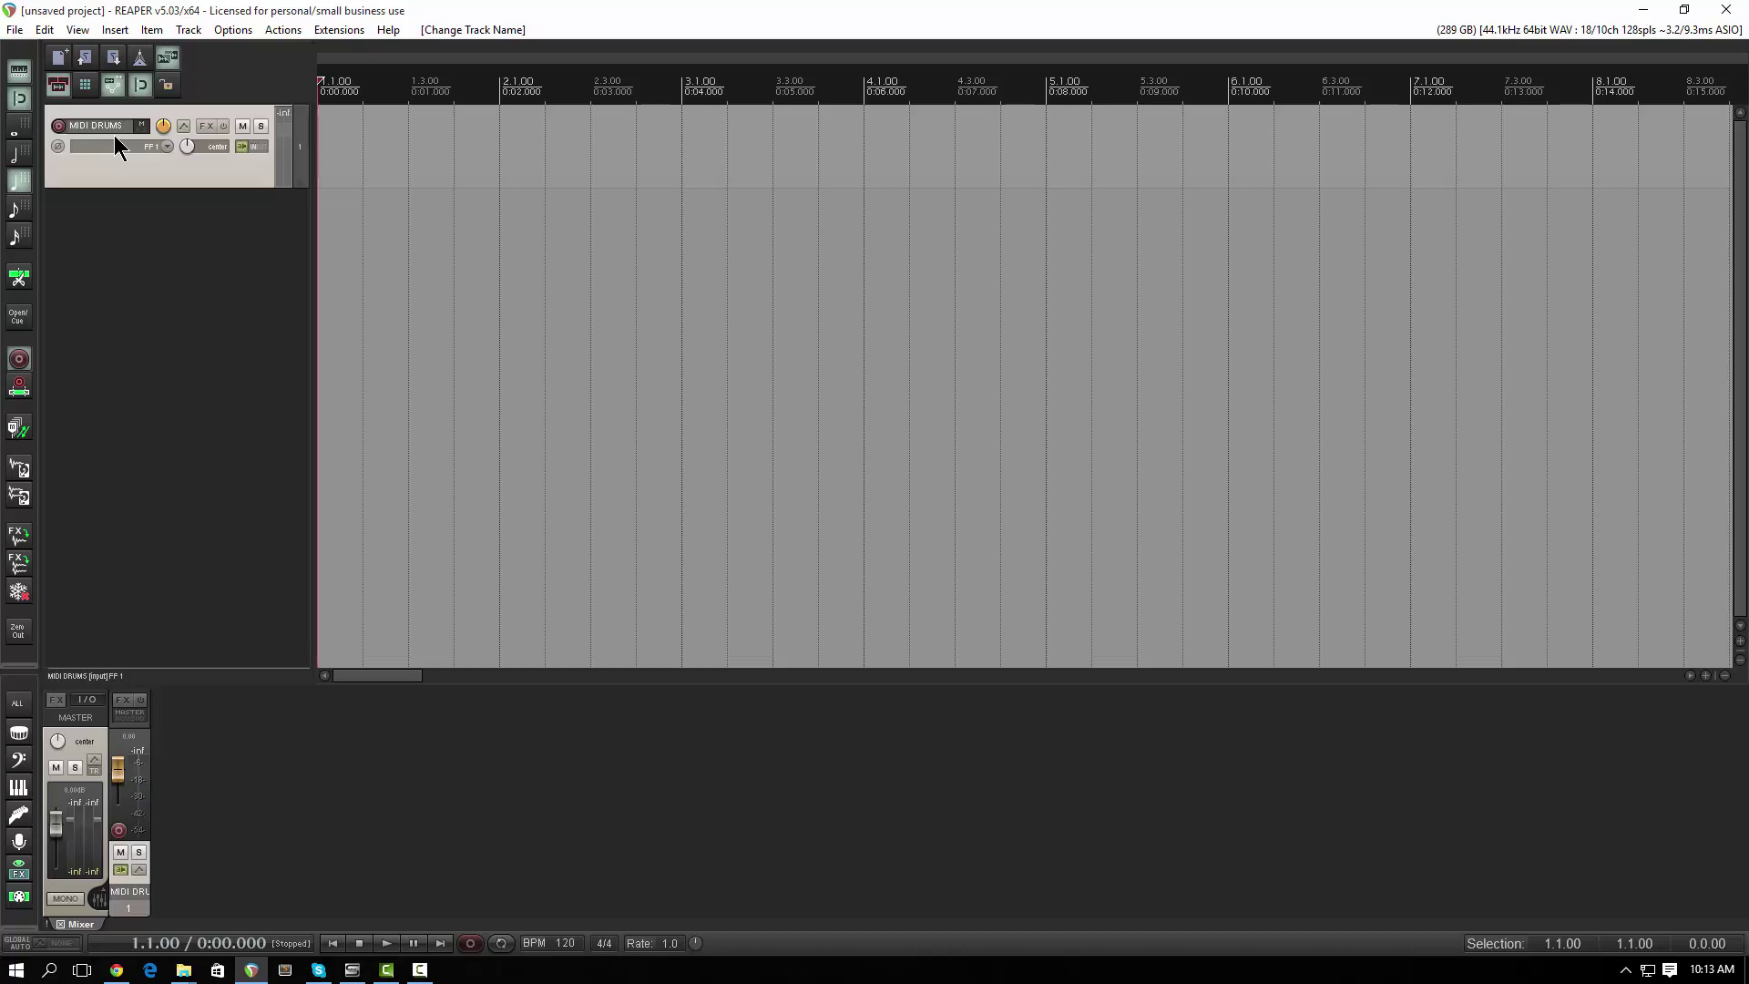
# Set MIDI DRUMS input to Virtual MIDI keyboard, All Channels, and record-arm the track
pyautogui.rightClick(58, 124)
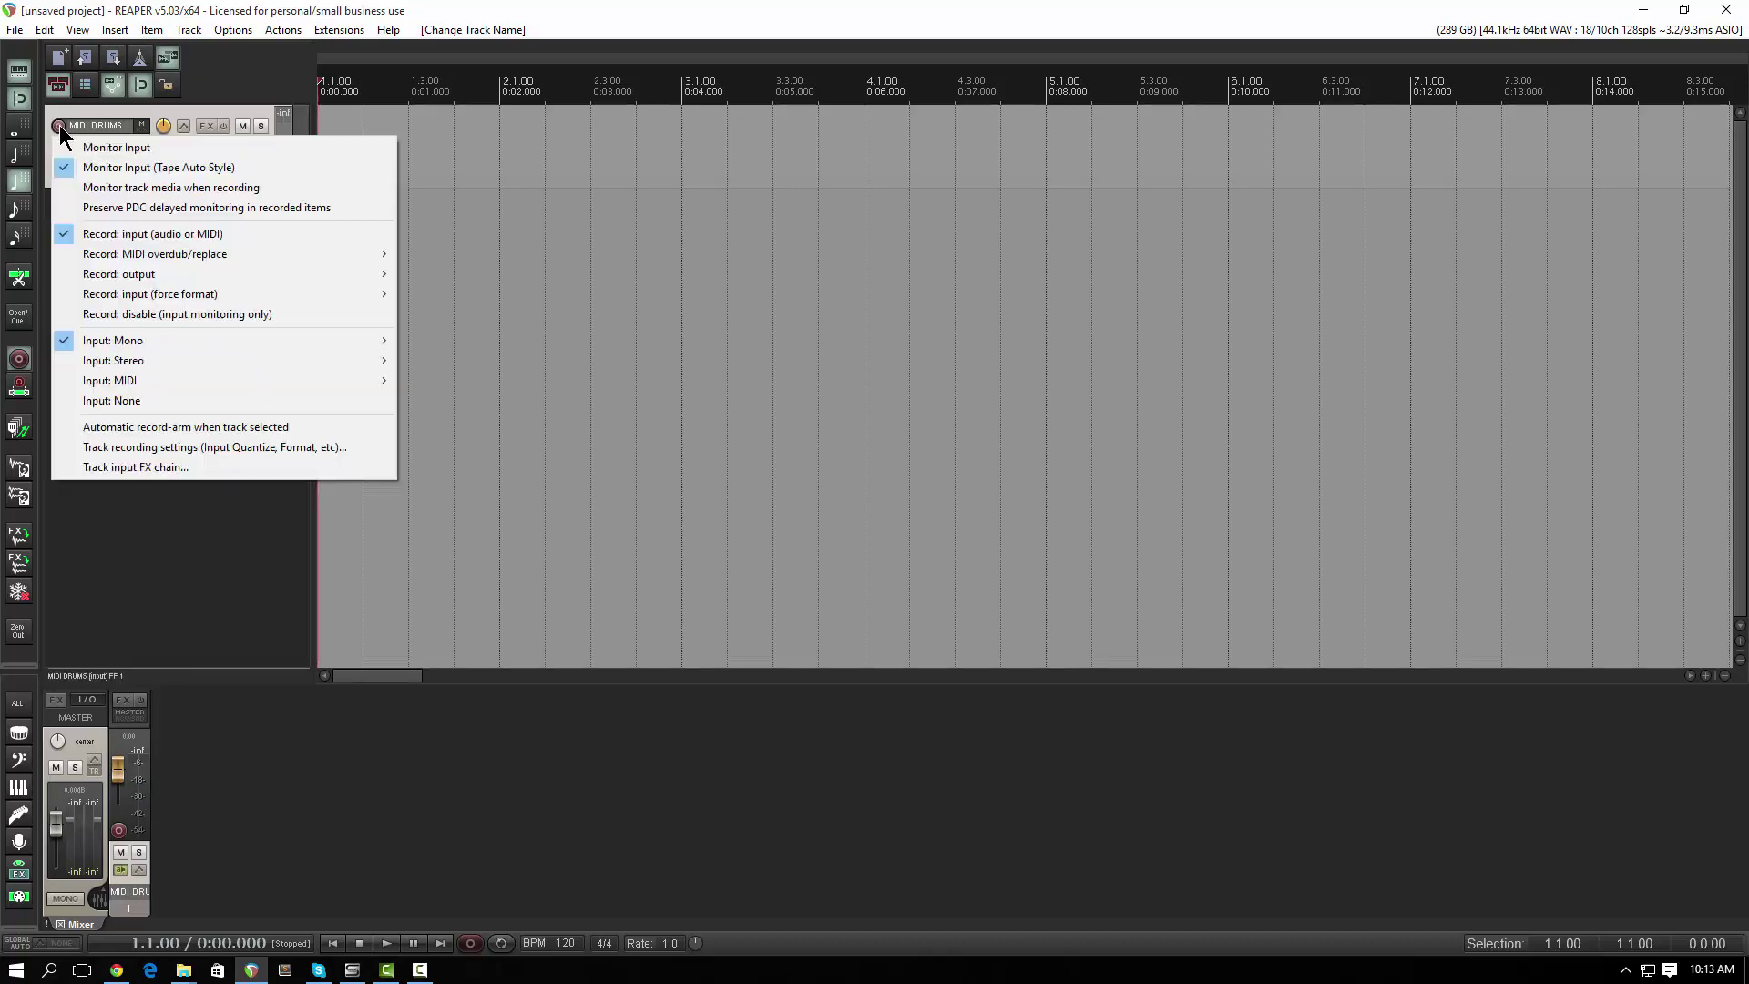
pyautogui.moveTo(91, 384)
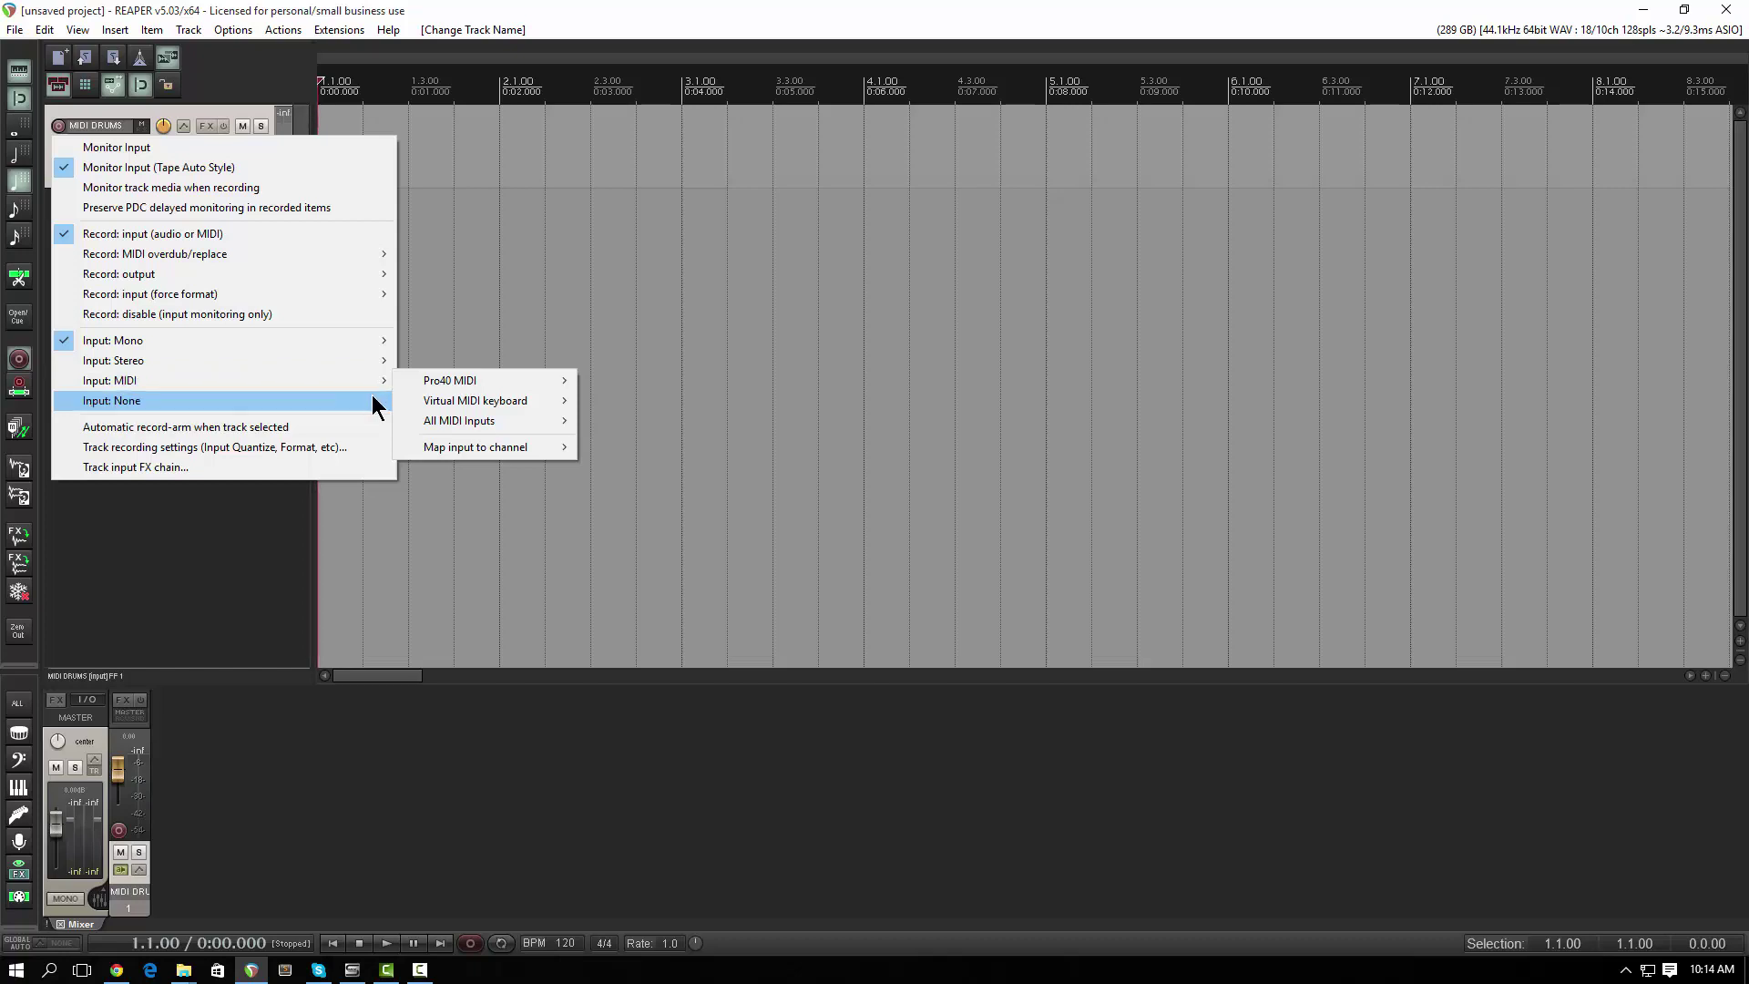
pyautogui.moveTo(428, 402)
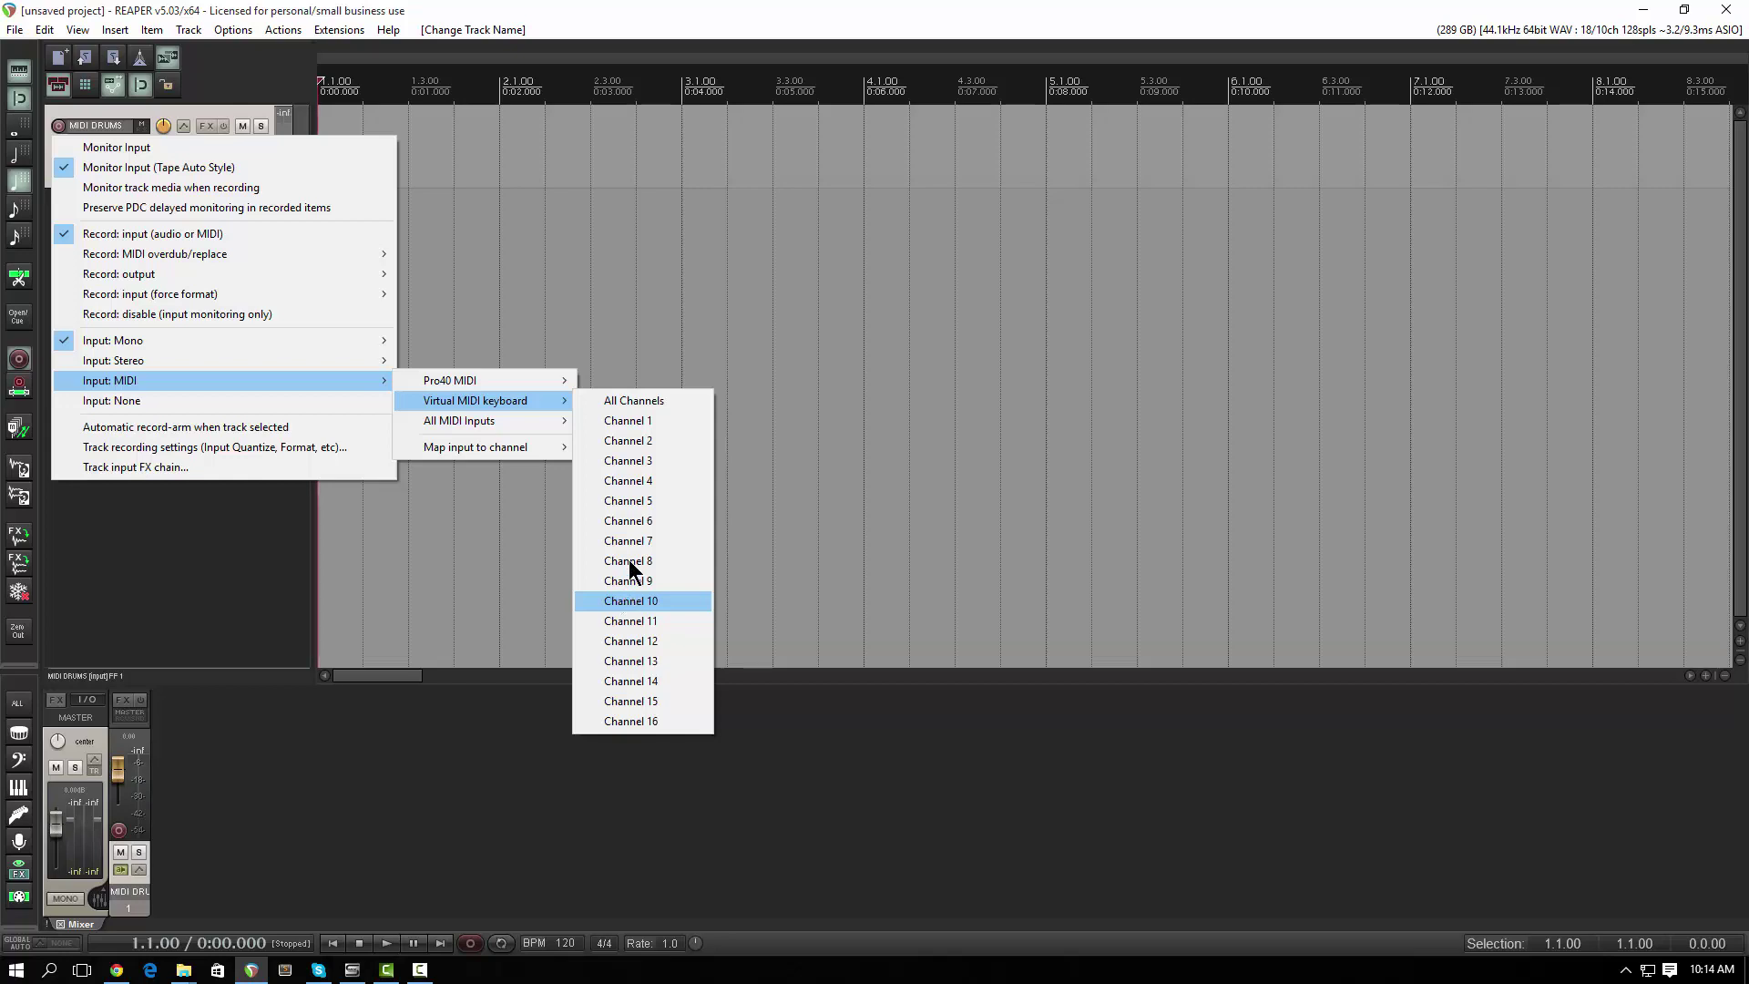
pyautogui.click(625, 401)
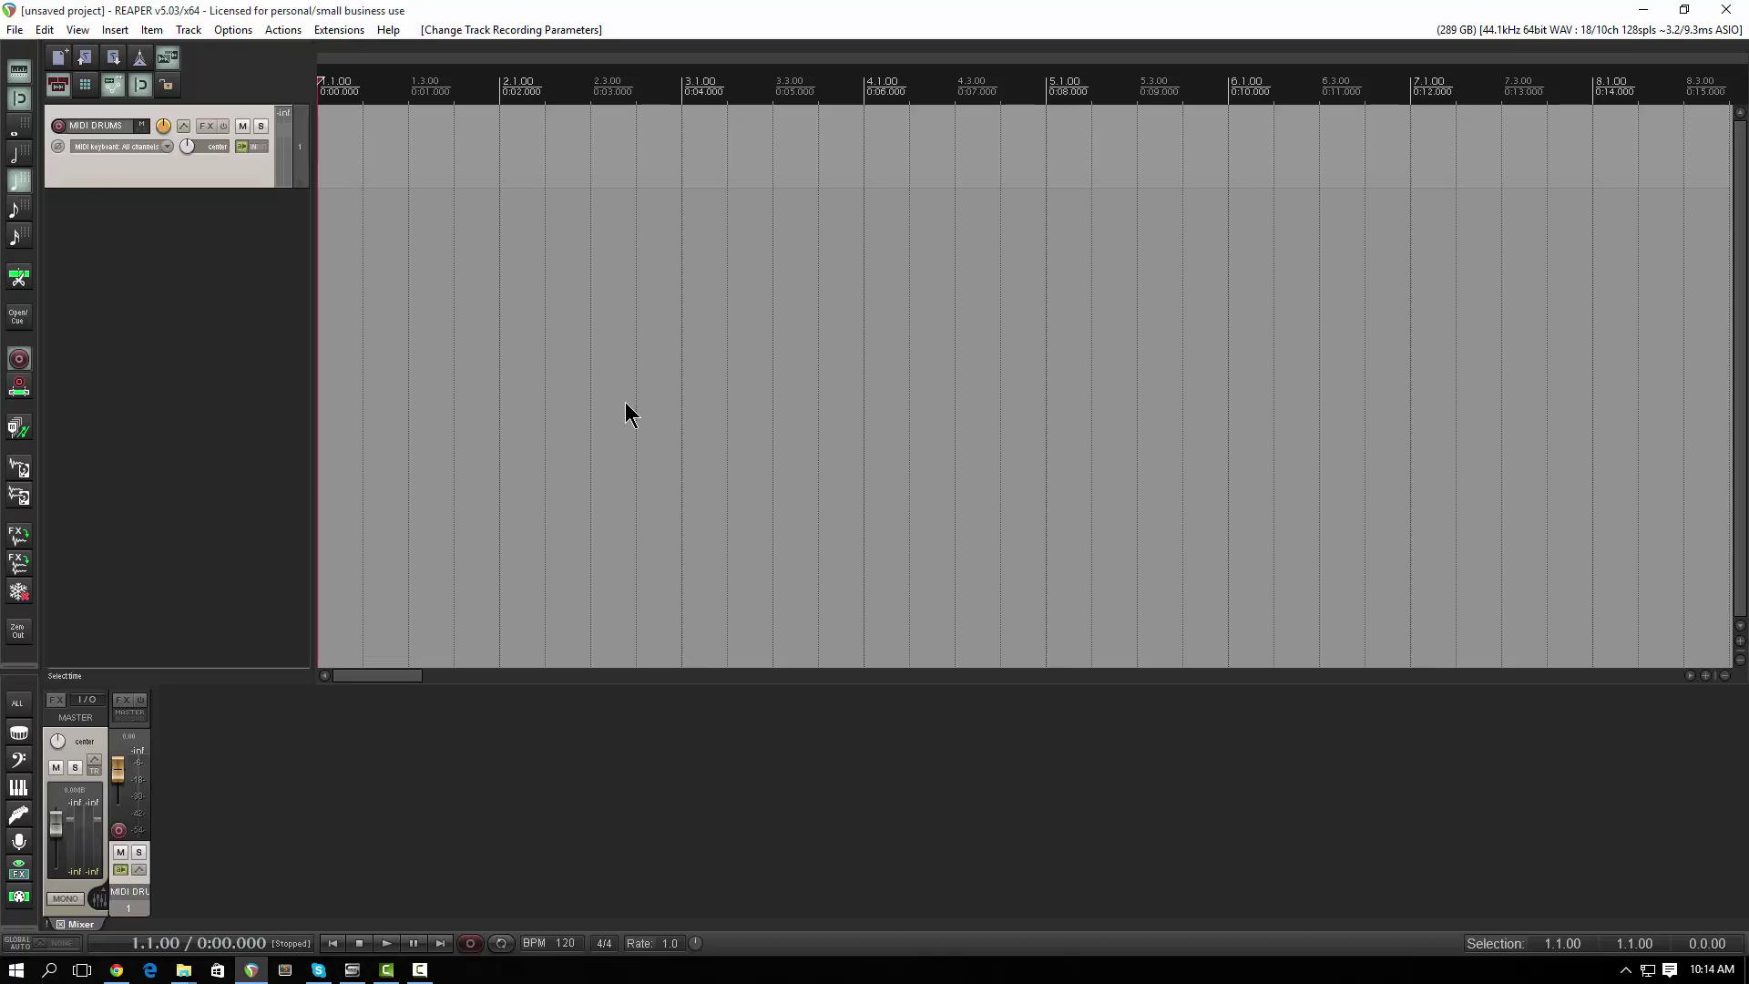
pyautogui.click(57, 125)
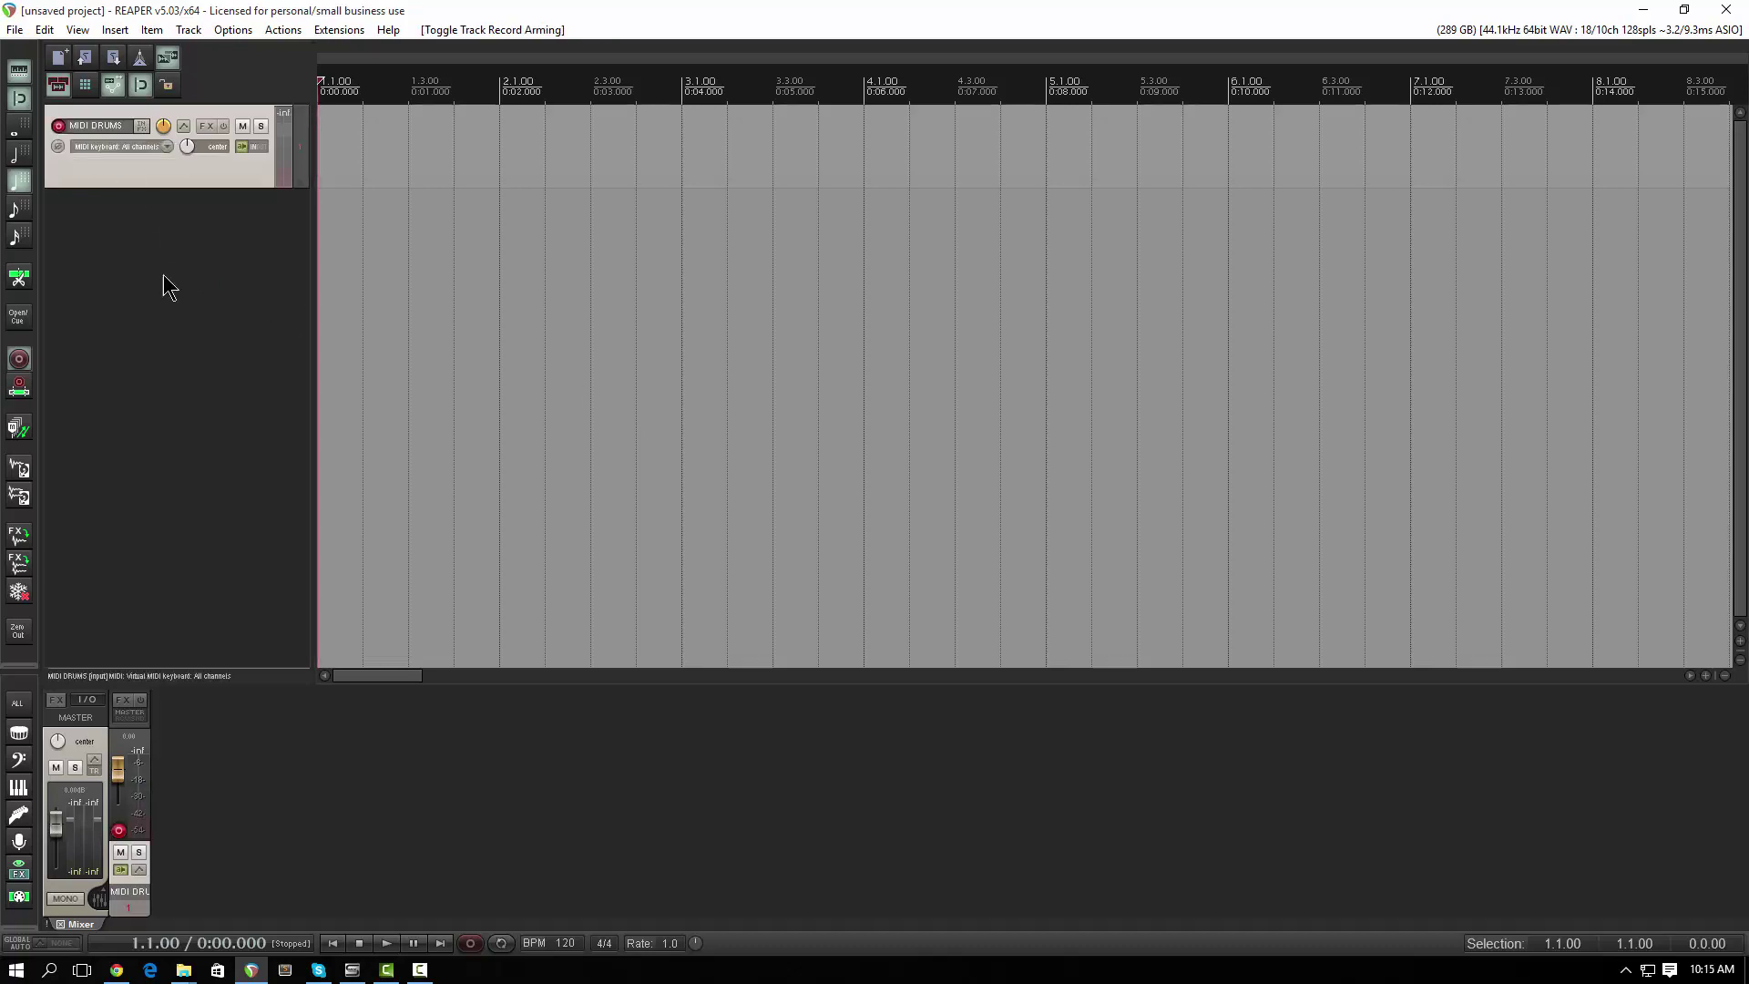
# Show the Virtual MIDI Keyboard from the View menu and place it lower middle on screen
pyautogui.click(76, 30)
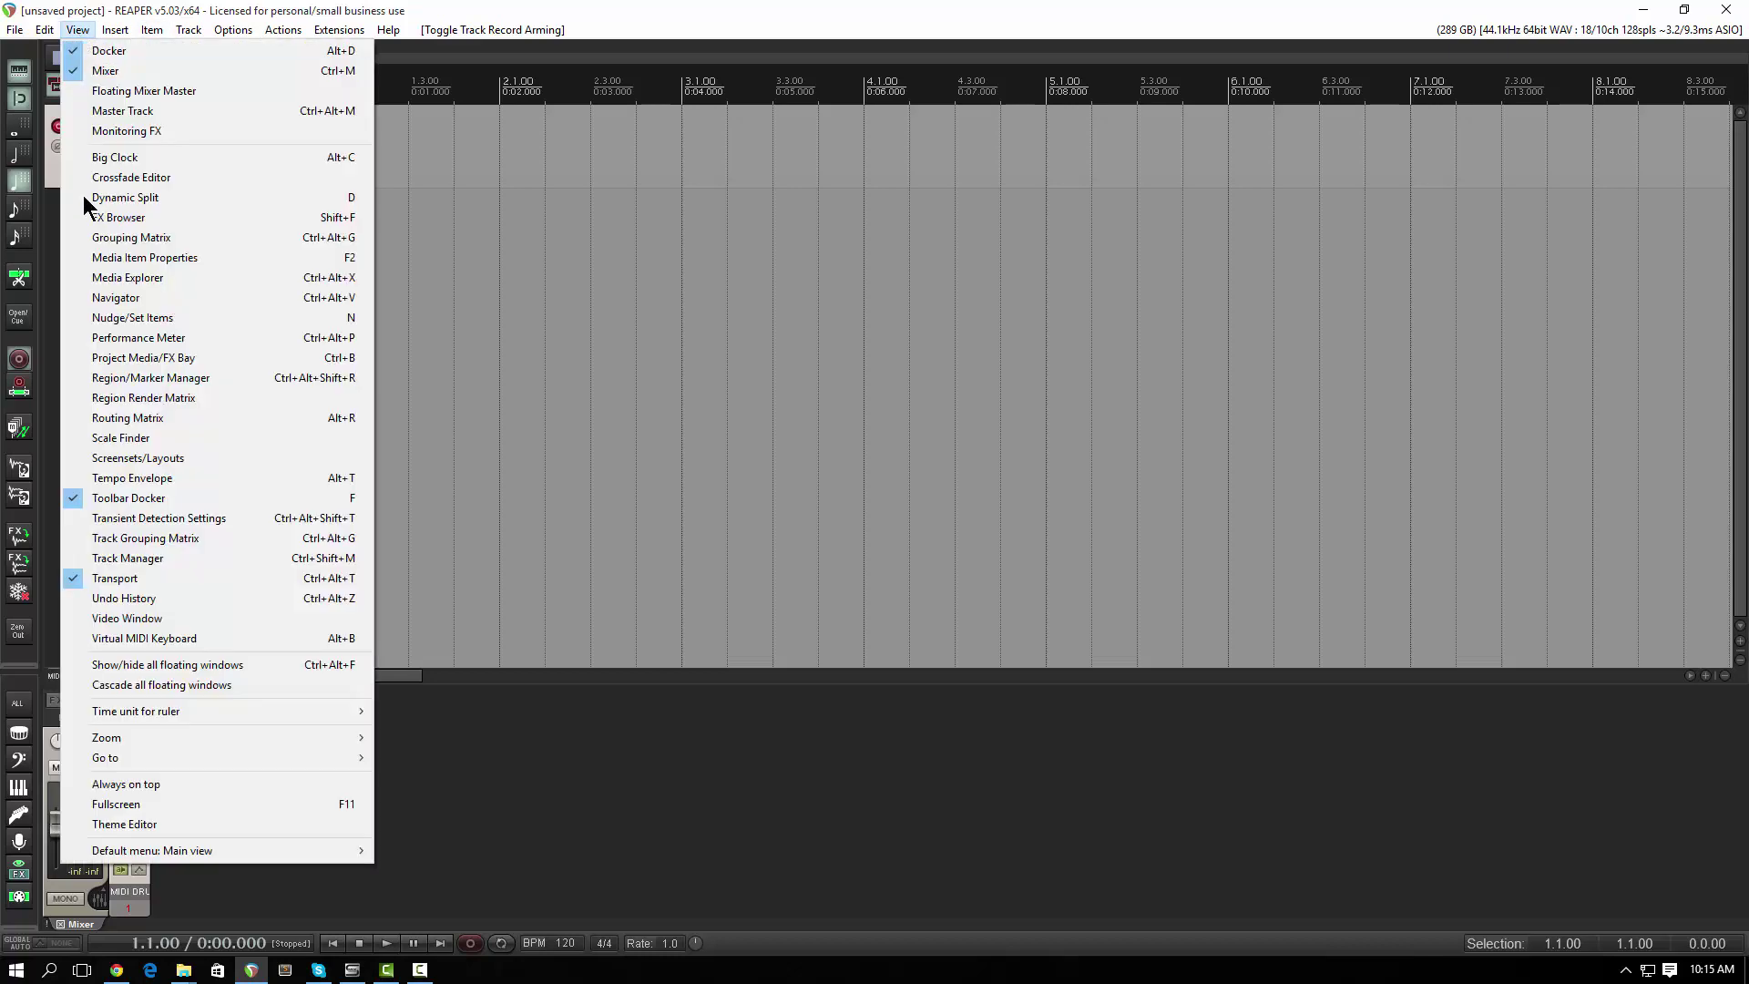
pyautogui.click(117, 638)
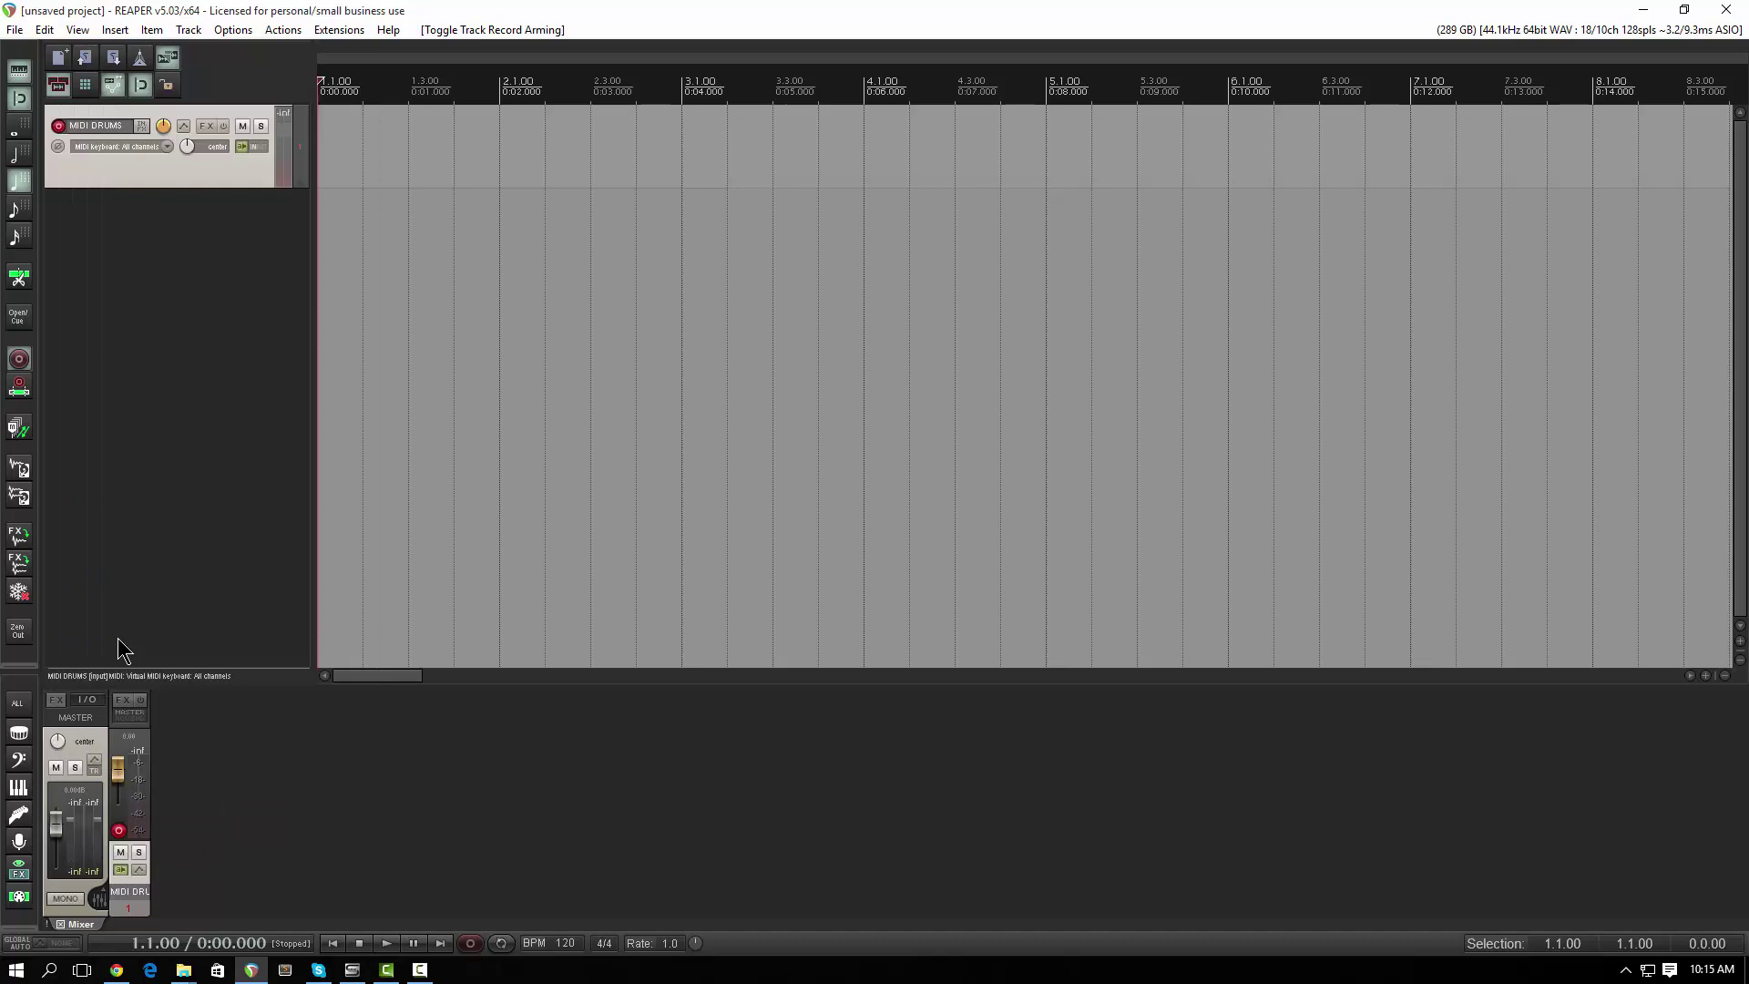
pyautogui.moveTo(495, 363); pyautogui.dragTo(712, 477)
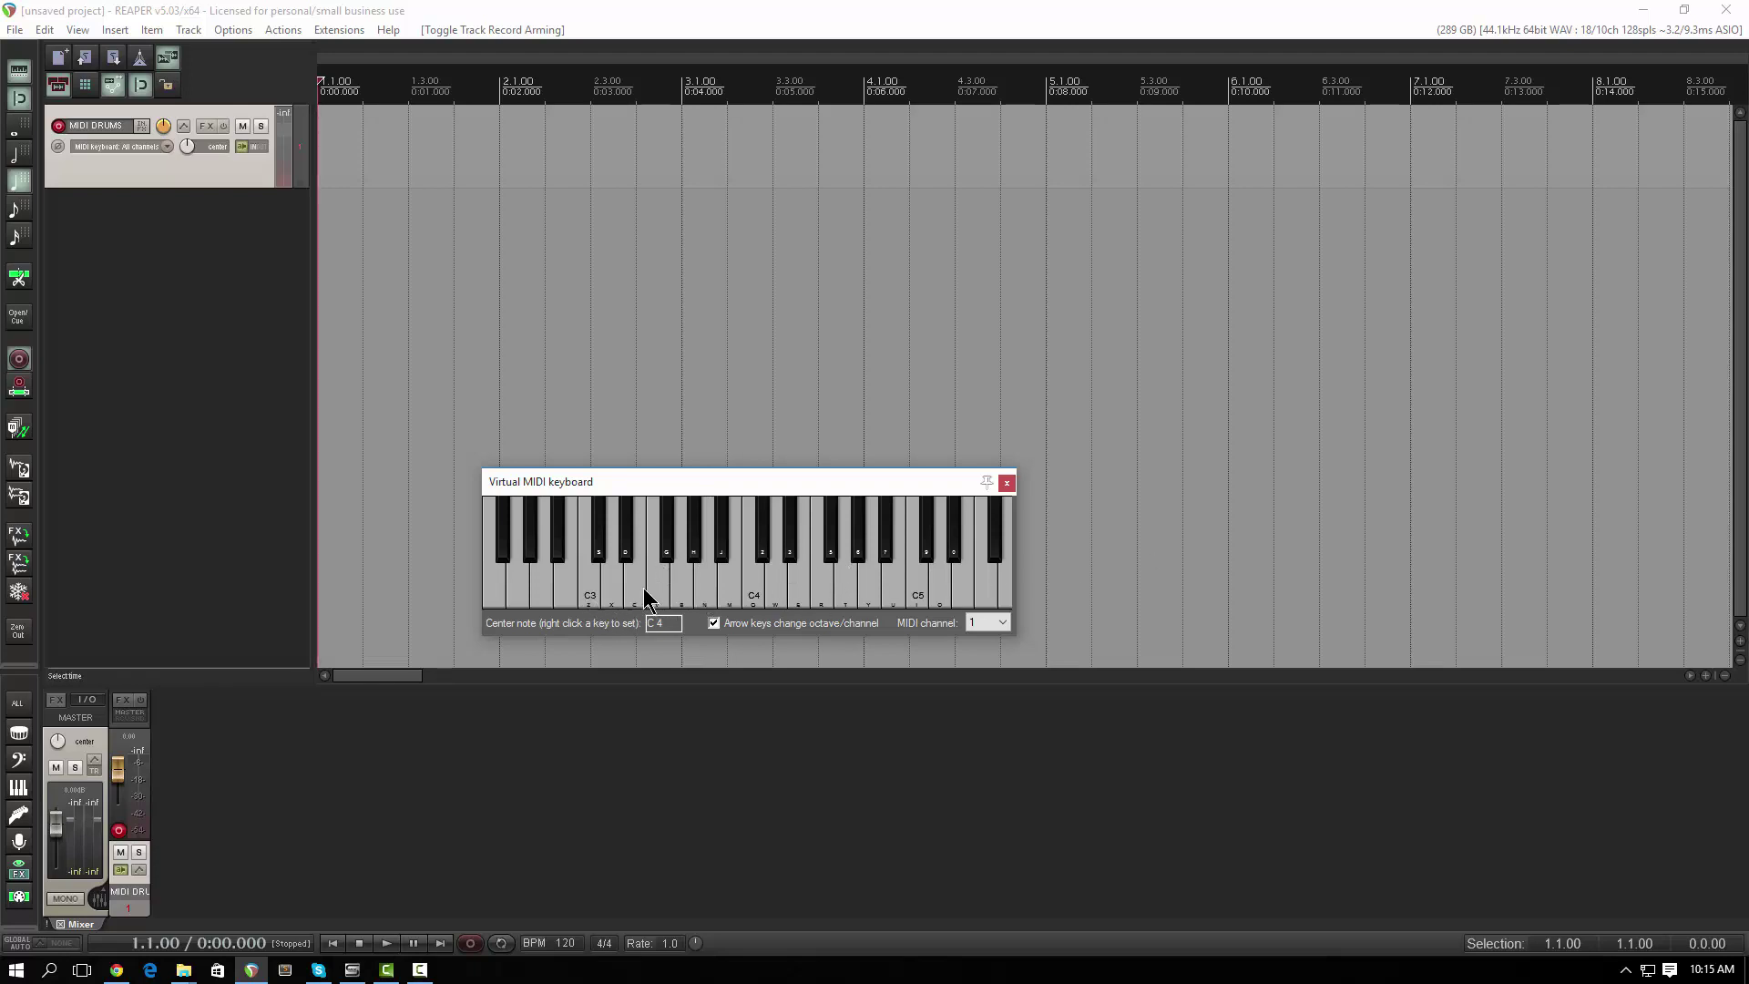
pyautogui.moveTo(693, 484); pyautogui.dragTo(610, 604)
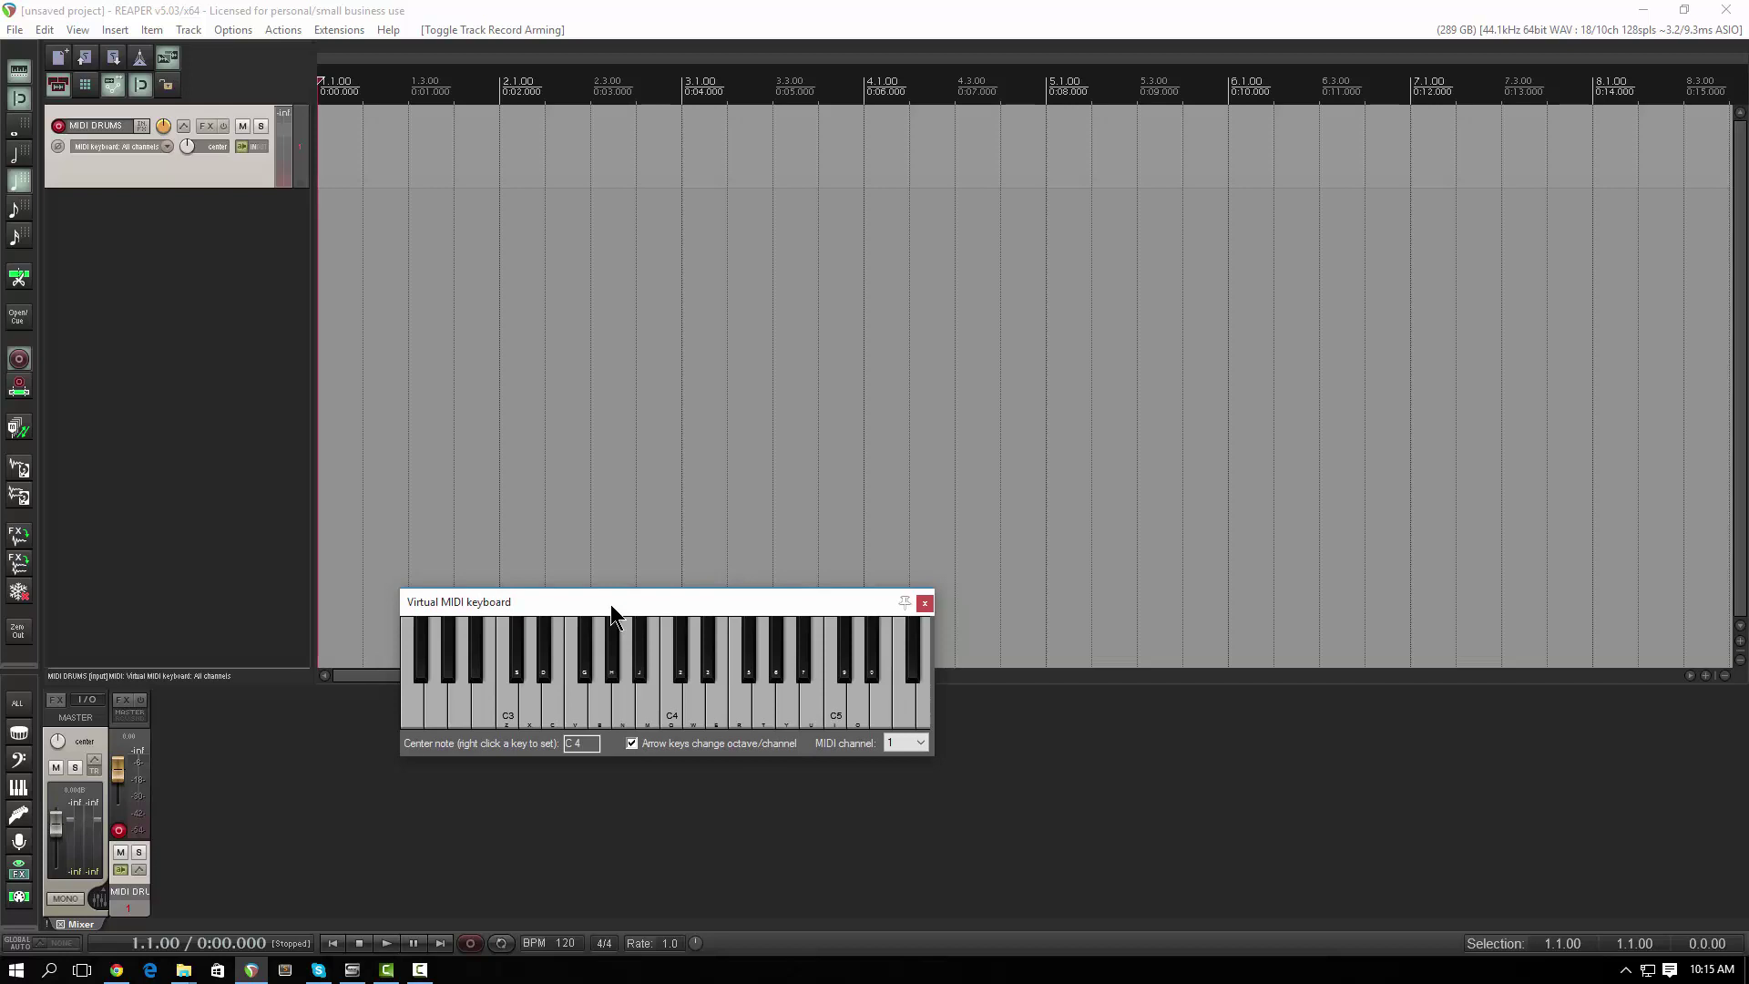
pyautogui.click(502, 700)
pyautogui.click(503, 700)
pyautogui.click(503, 700)
pyautogui.click(502, 699)
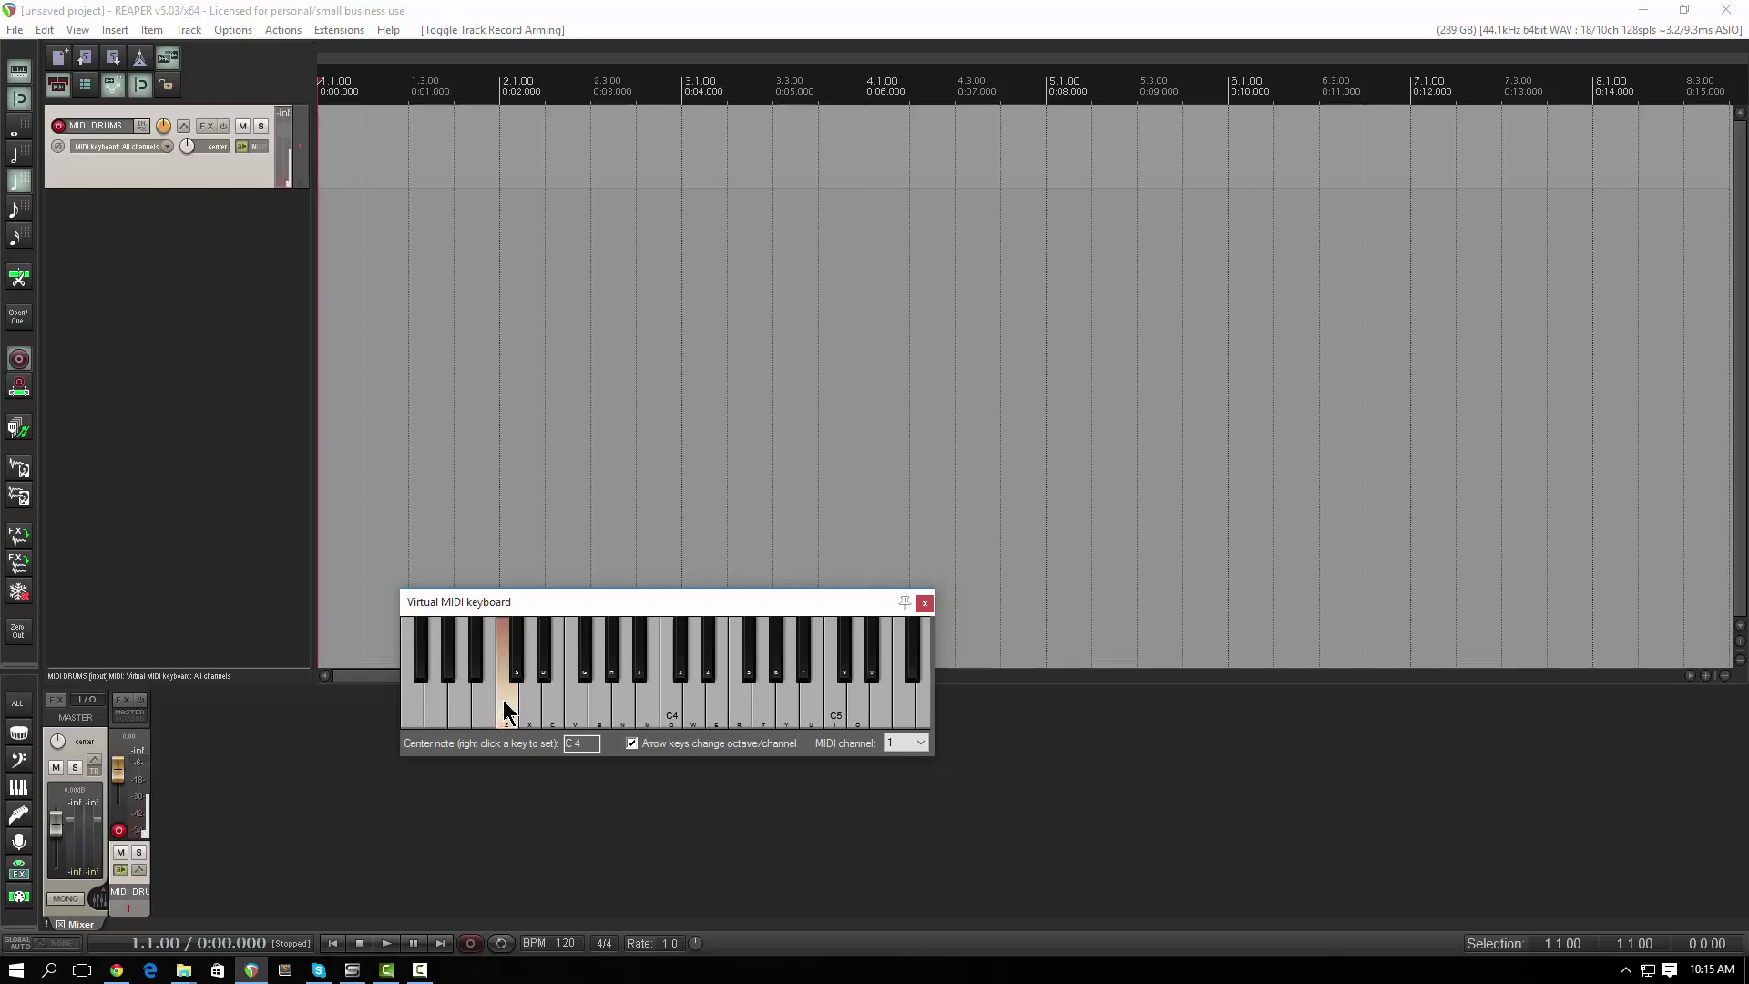
pyautogui.click(502, 700)
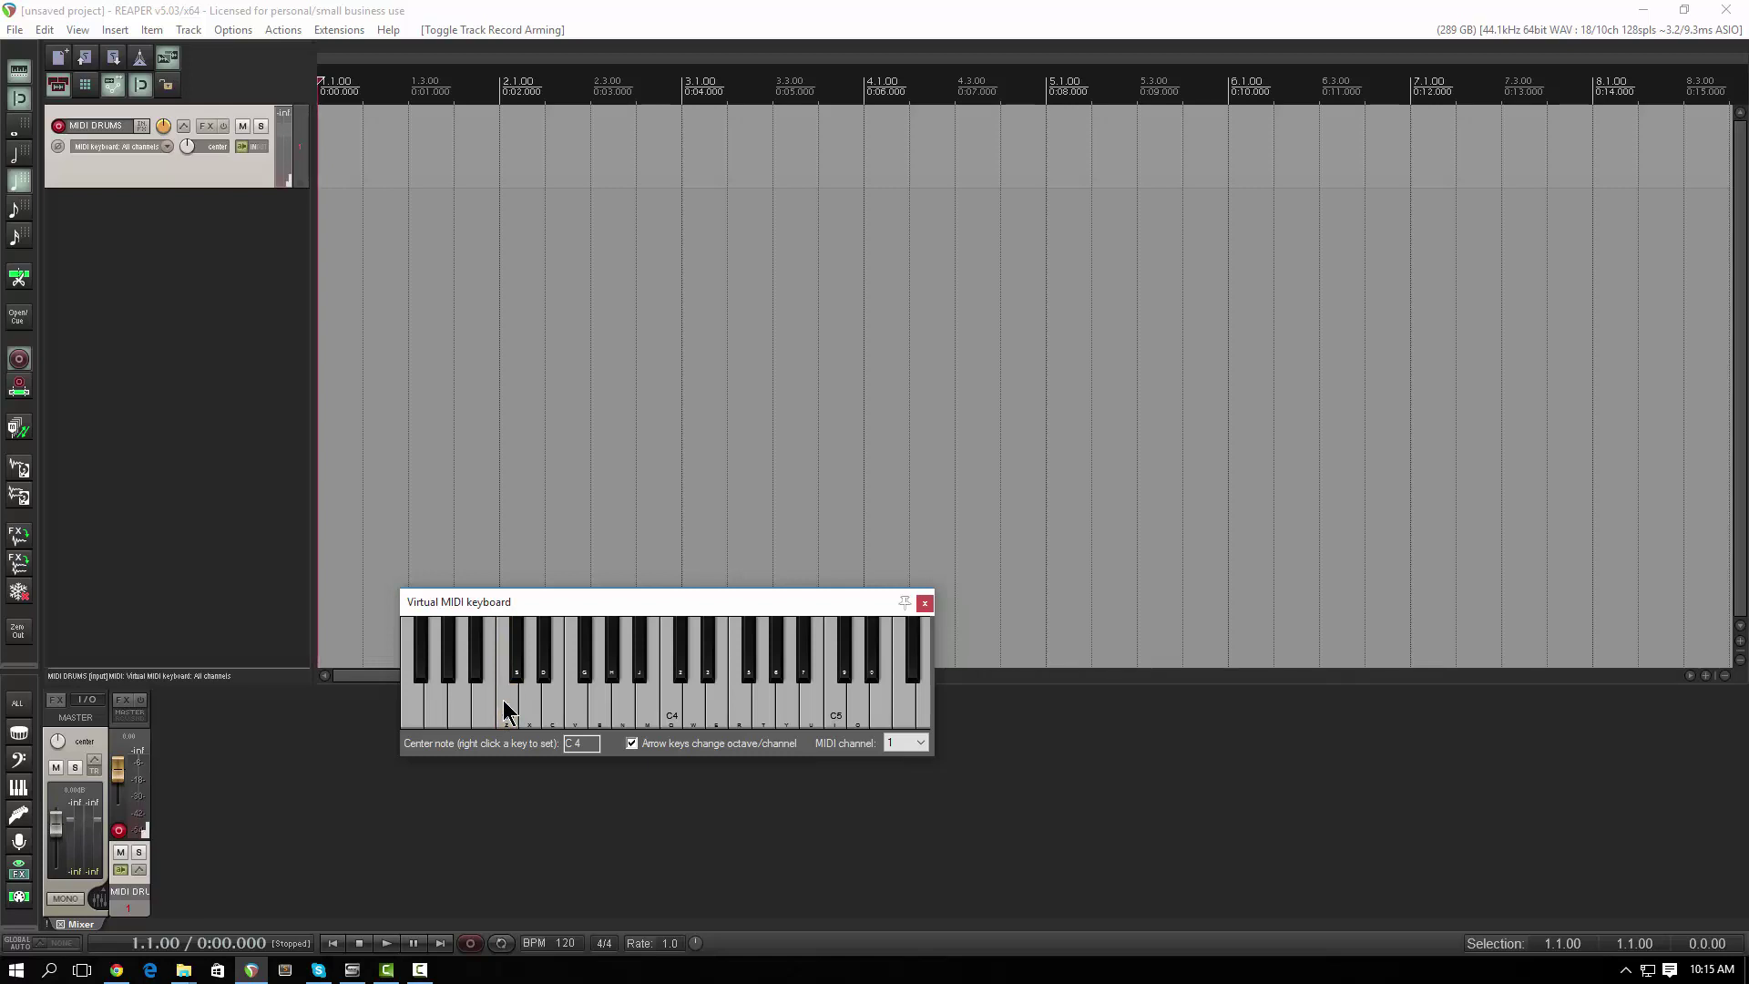
pyautogui.click(503, 700)
pyautogui.click(503, 700)
pyautogui.click(503, 700)
pyautogui.click(503, 696)
pyautogui.click(504, 694)
pyautogui.click(528, 702)
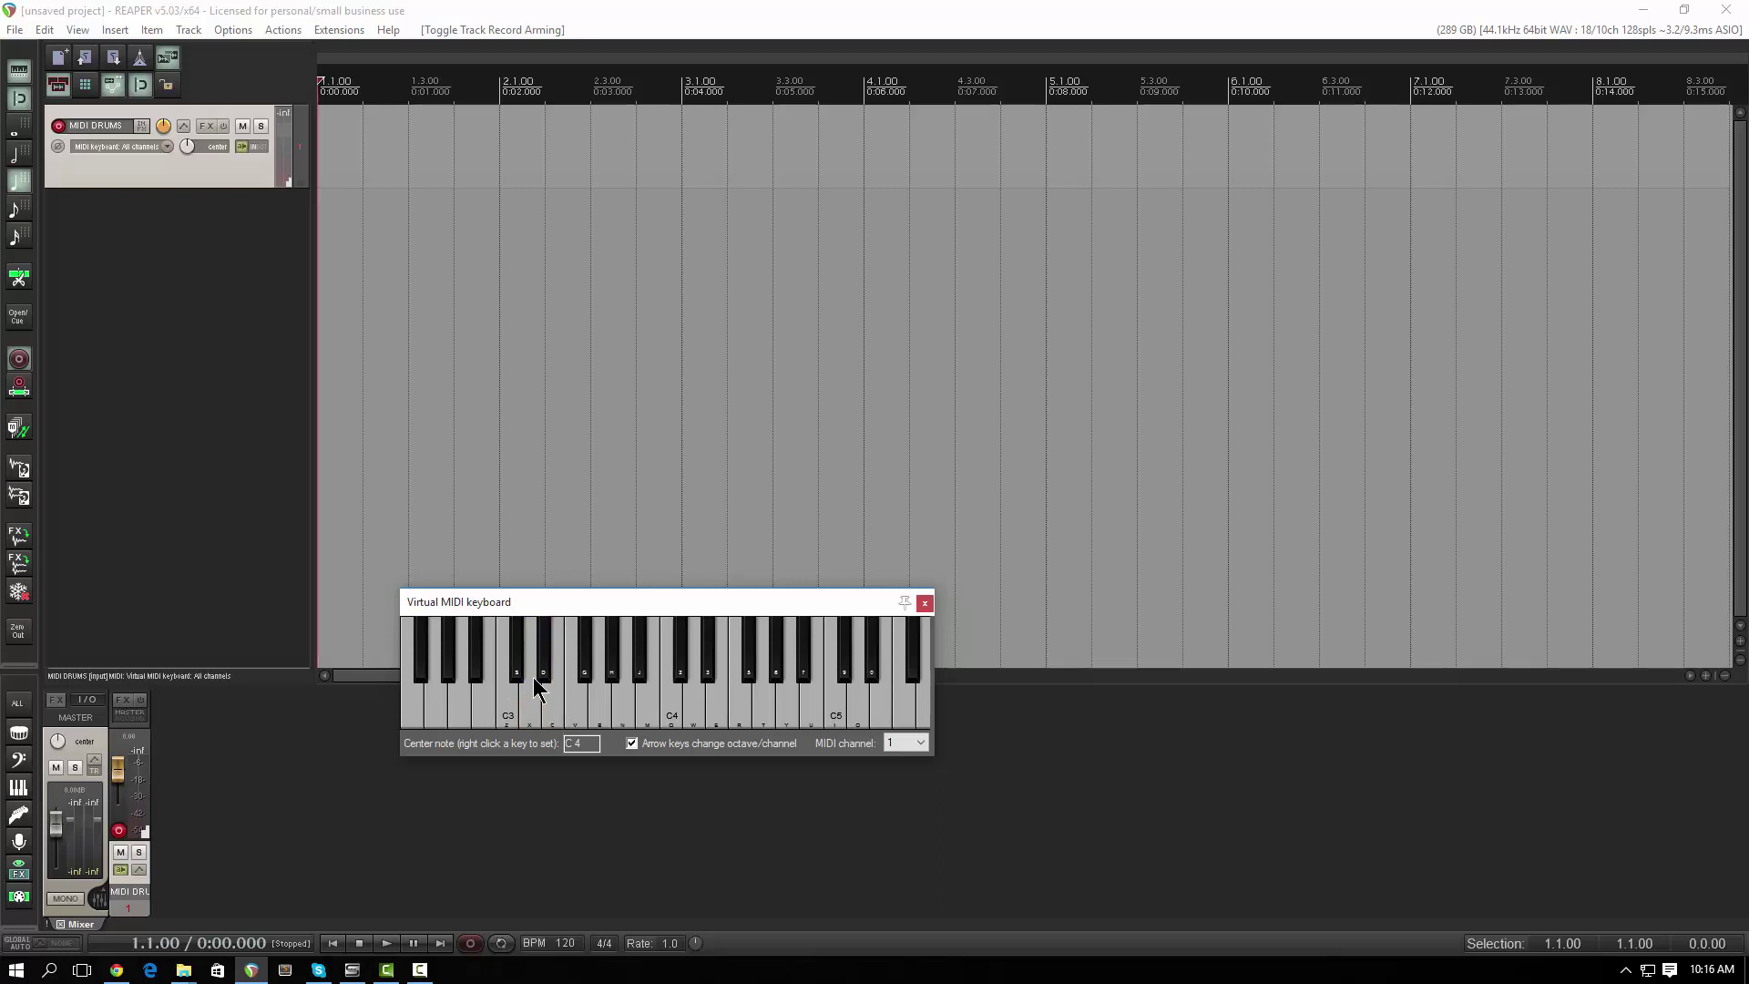
pyautogui.click(554, 703)
pyautogui.click(553, 703)
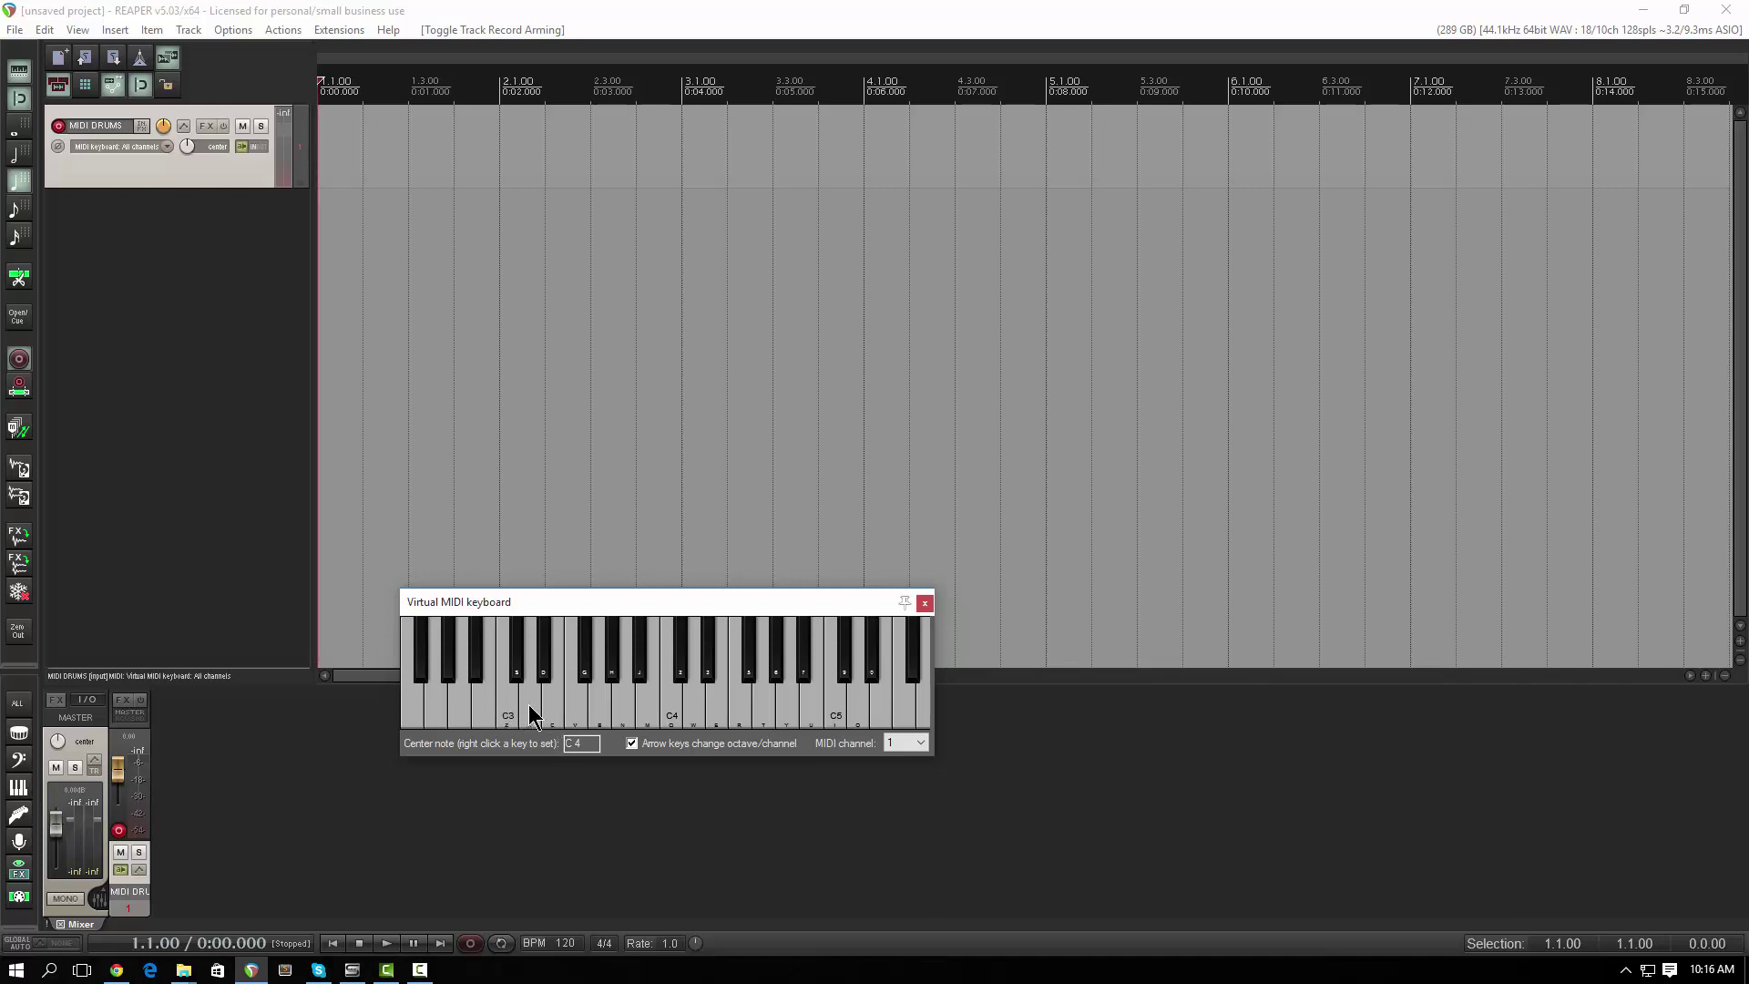
pyautogui.click(549, 707)
pyautogui.click(549, 707)
pyautogui.click(528, 698)
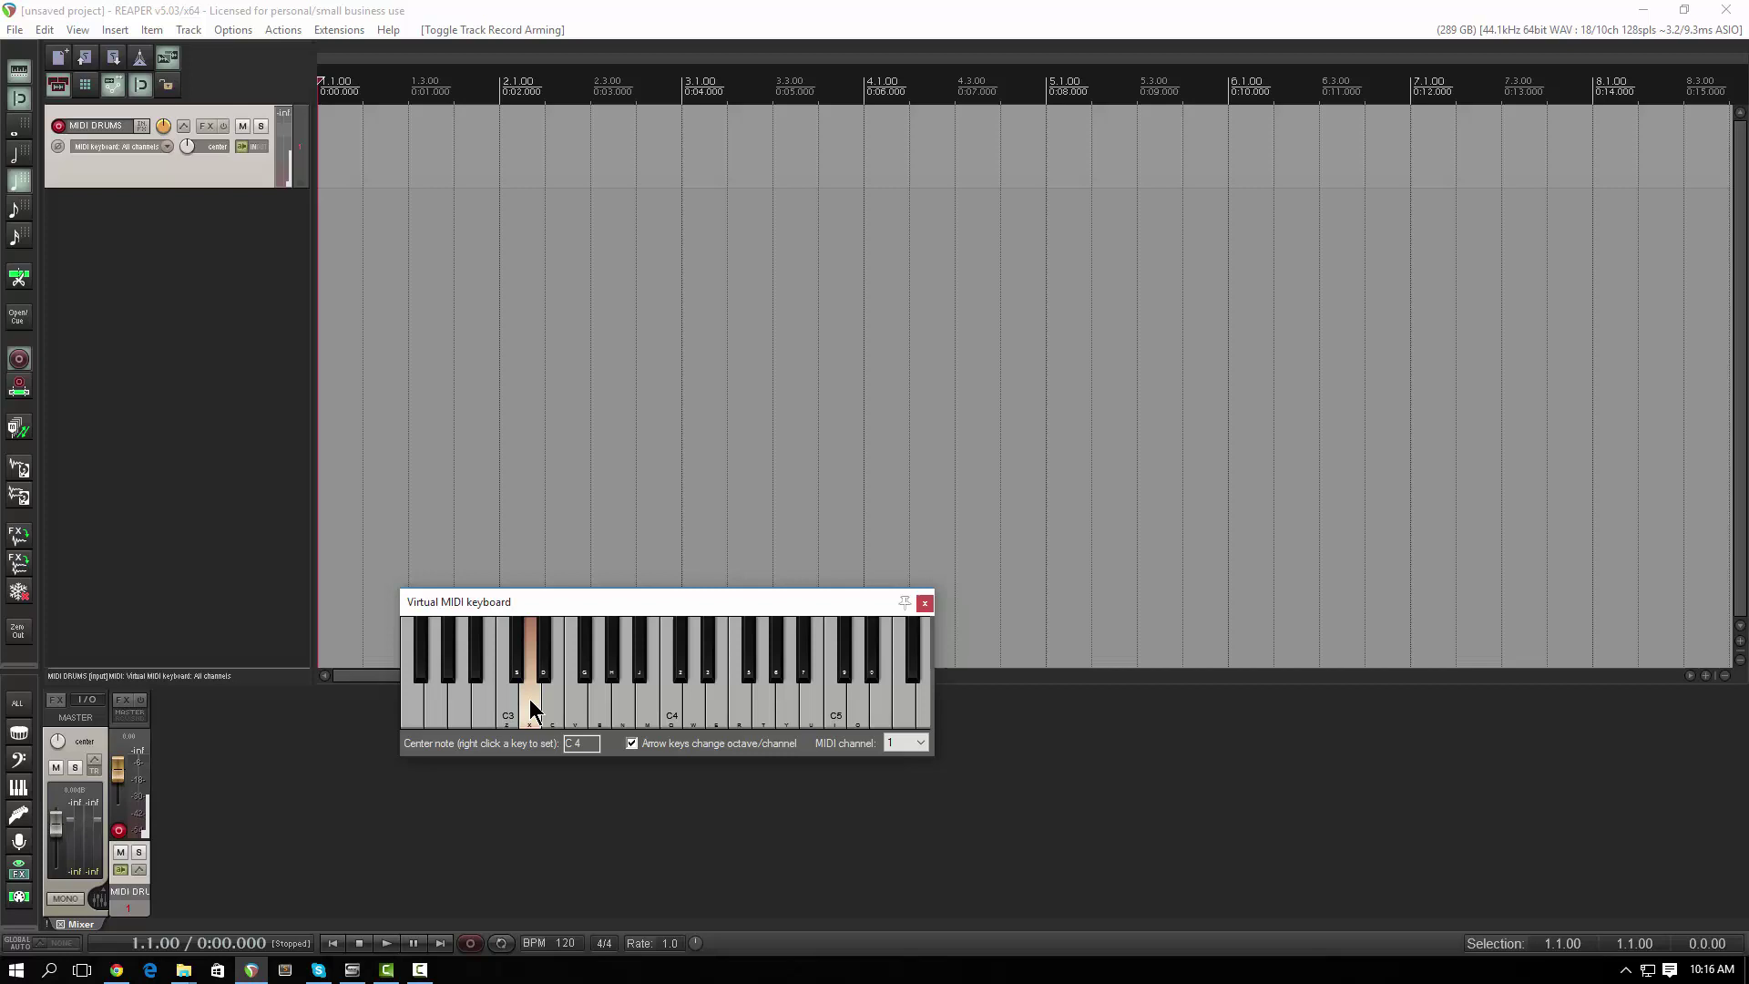
pyautogui.click(521, 707)
pyautogui.click(549, 710)
pyautogui.click(539, 713)
pyautogui.click(528, 707)
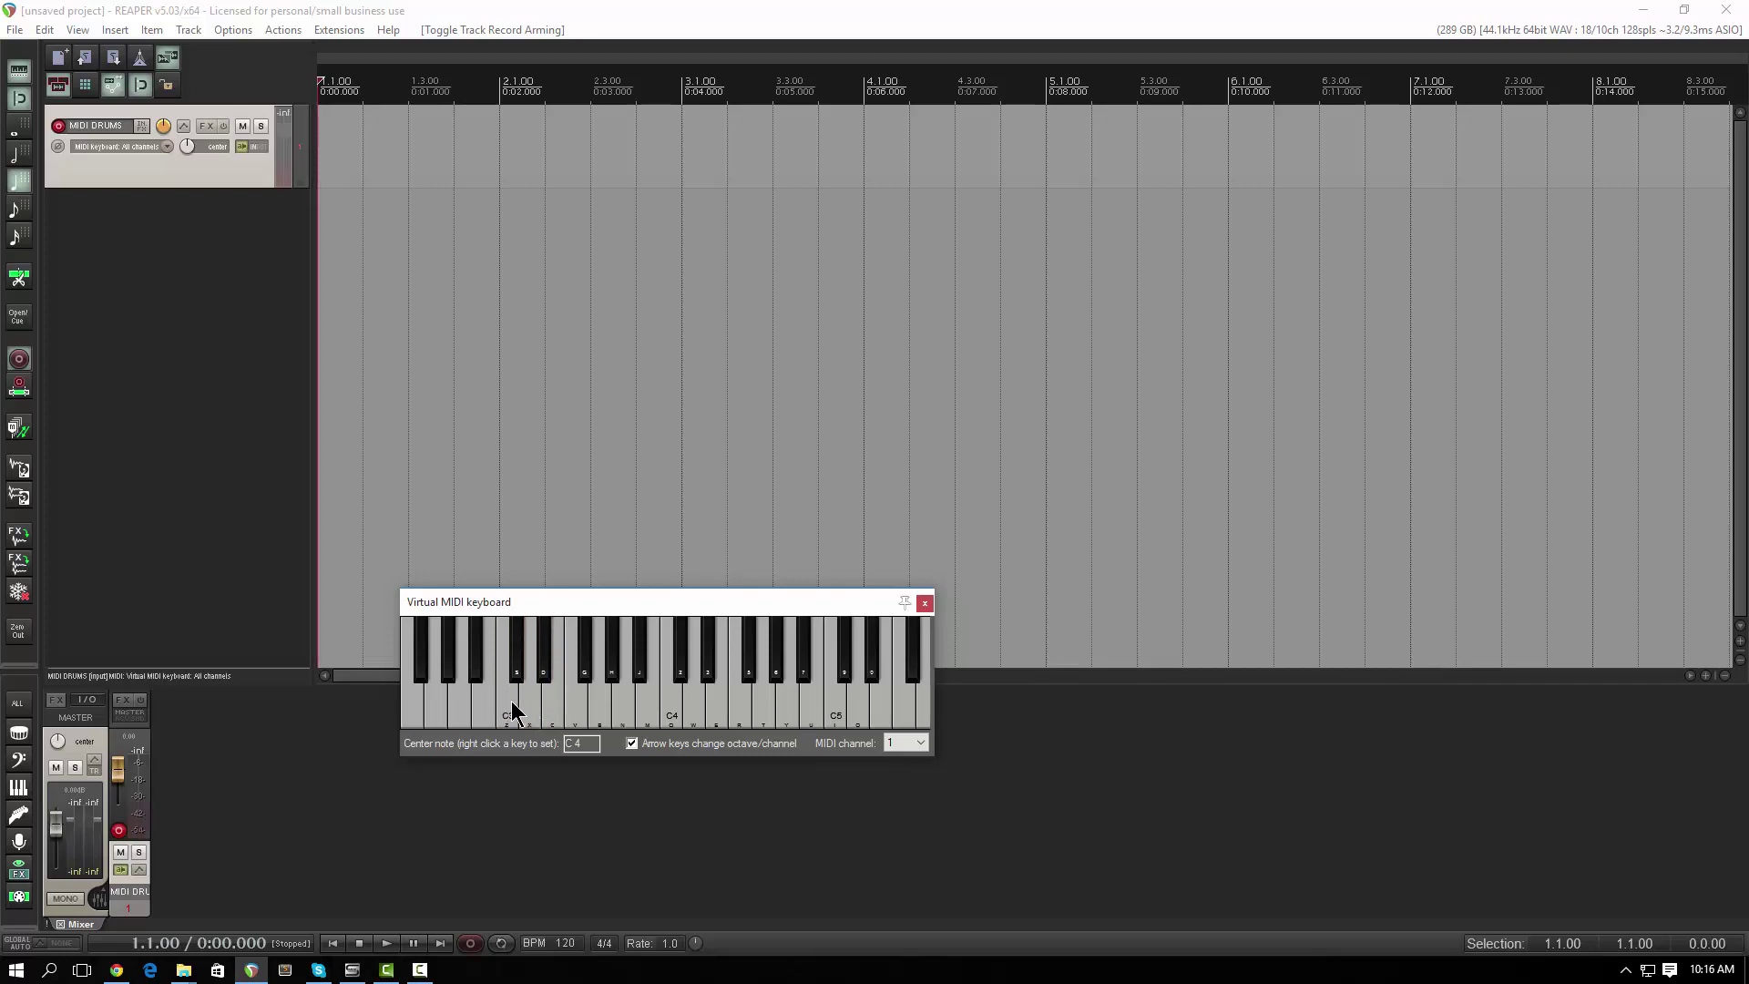
pyautogui.click(541, 707)
pyautogui.click(547, 717)
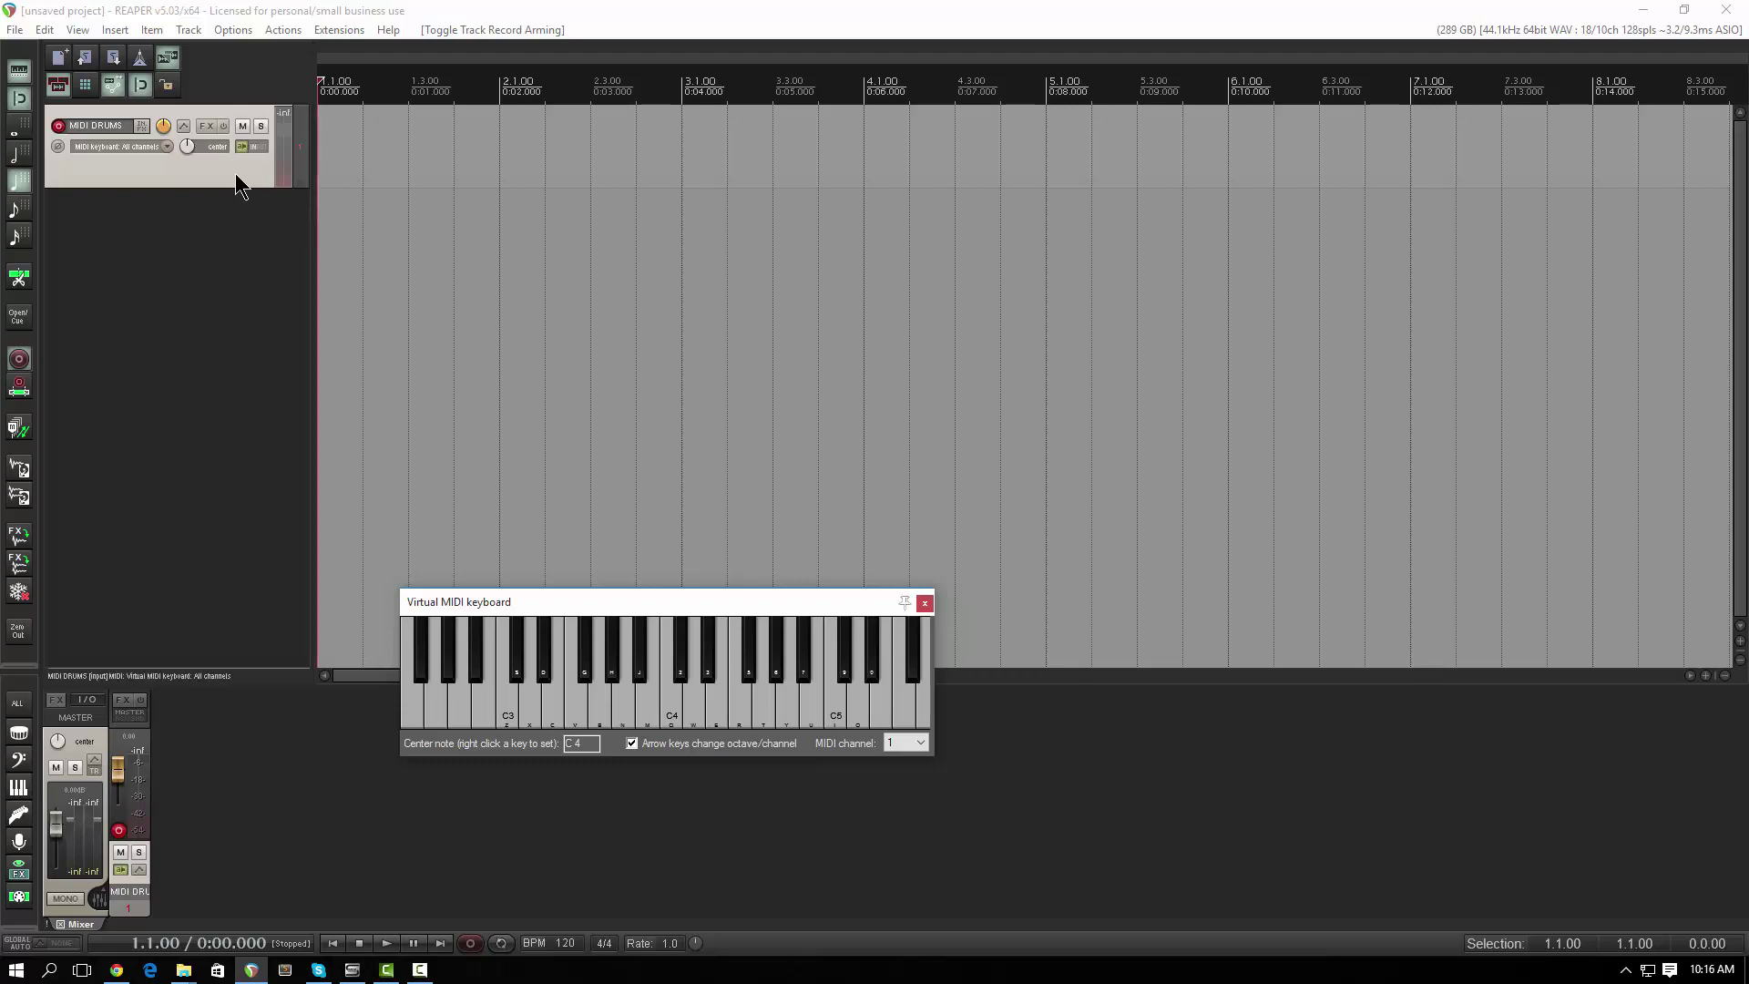
# Open the MIDI DRUMS FX chain and enlarge the Add FX browser and its category tree
pyautogui.click(206, 127)
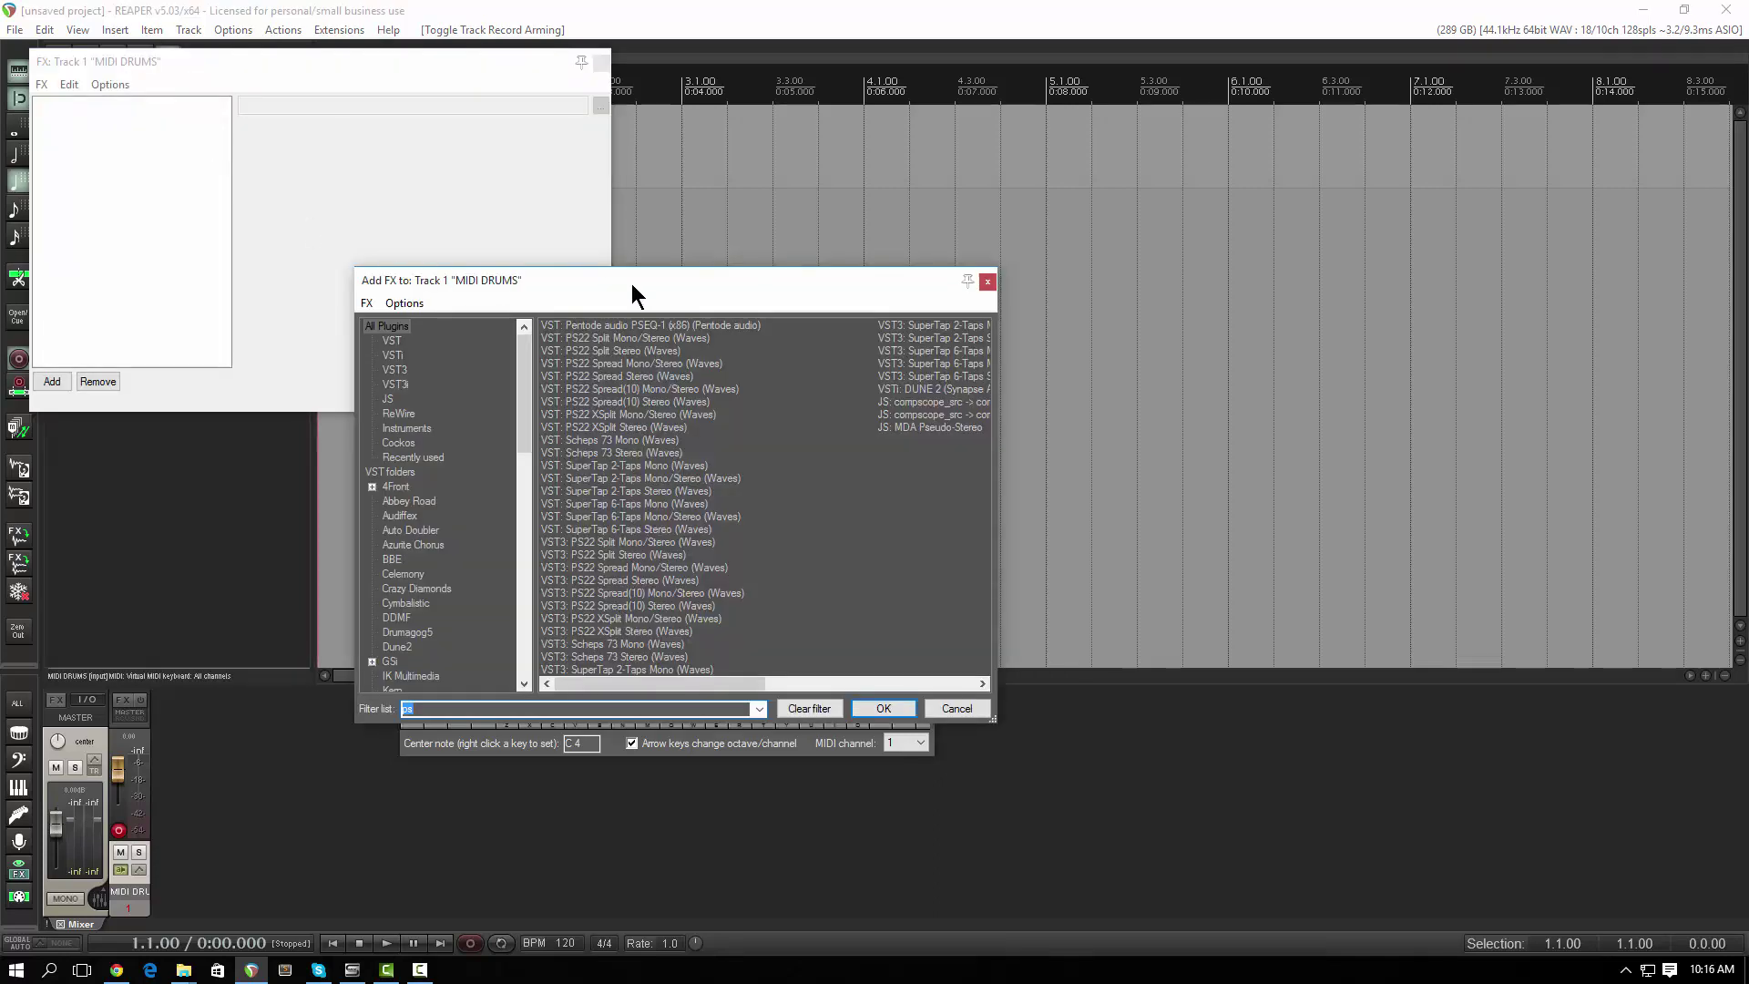
pyautogui.moveTo(640, 279); pyautogui.dragTo(740, 244)
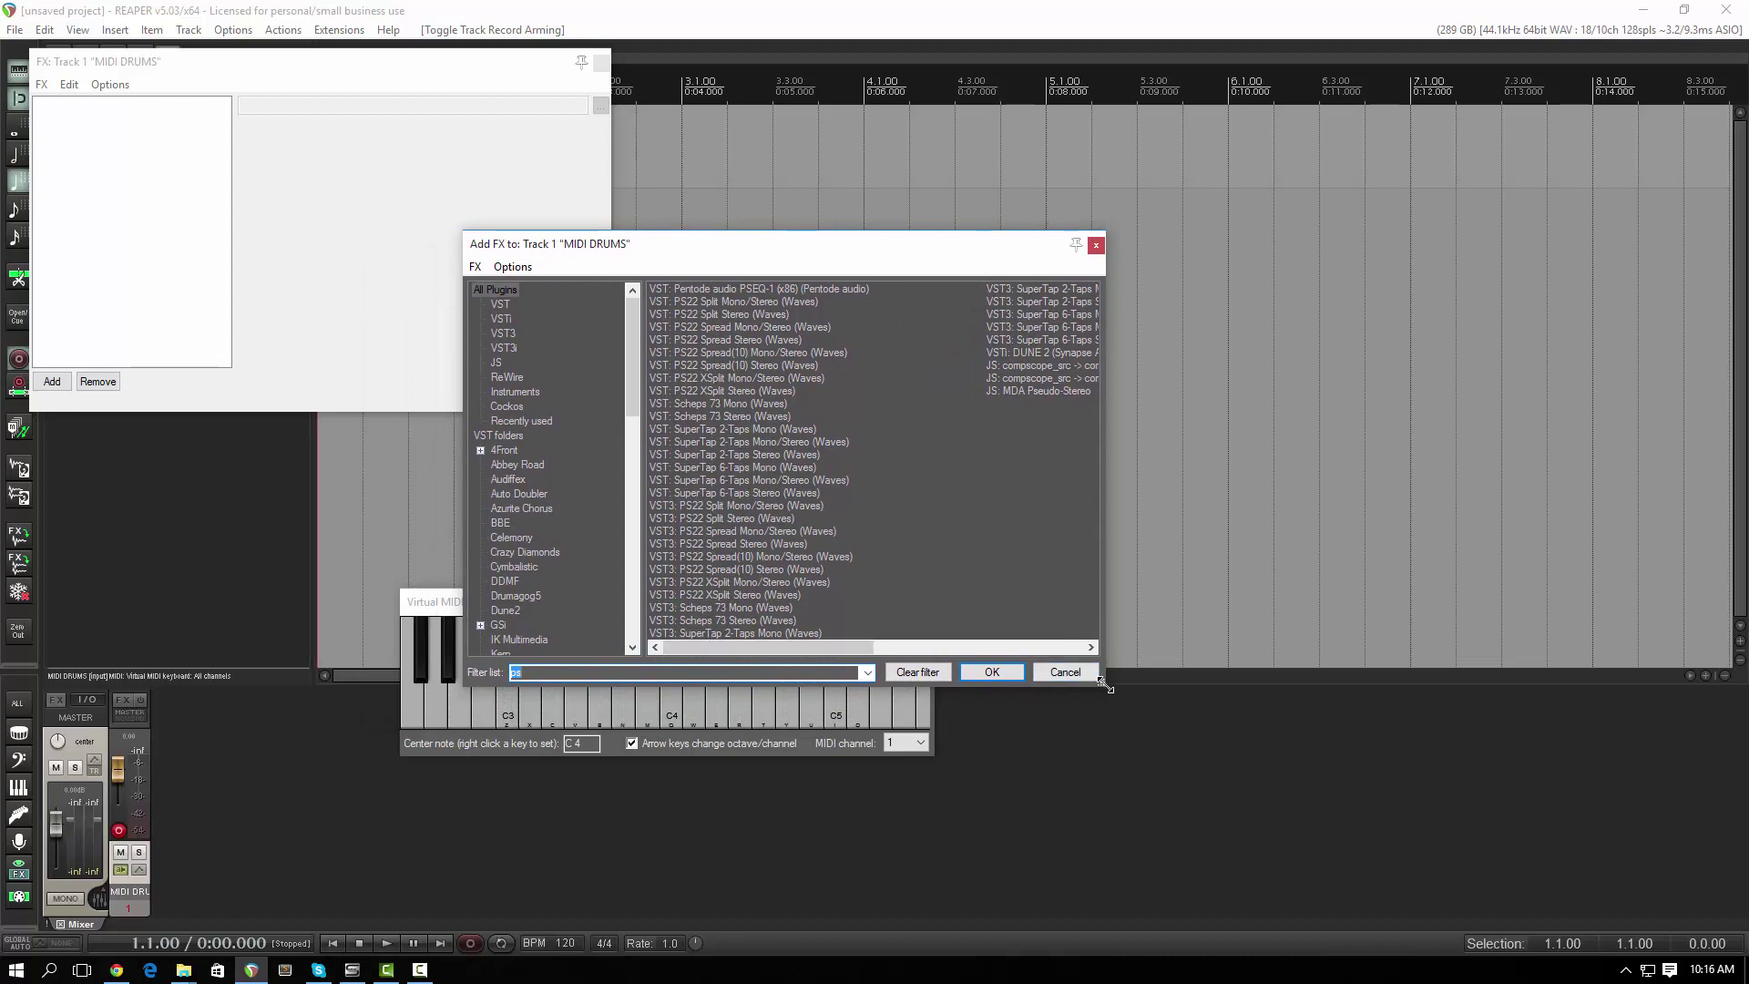
pyautogui.moveTo(1101, 684); pyautogui.dragTo(1566, 940)
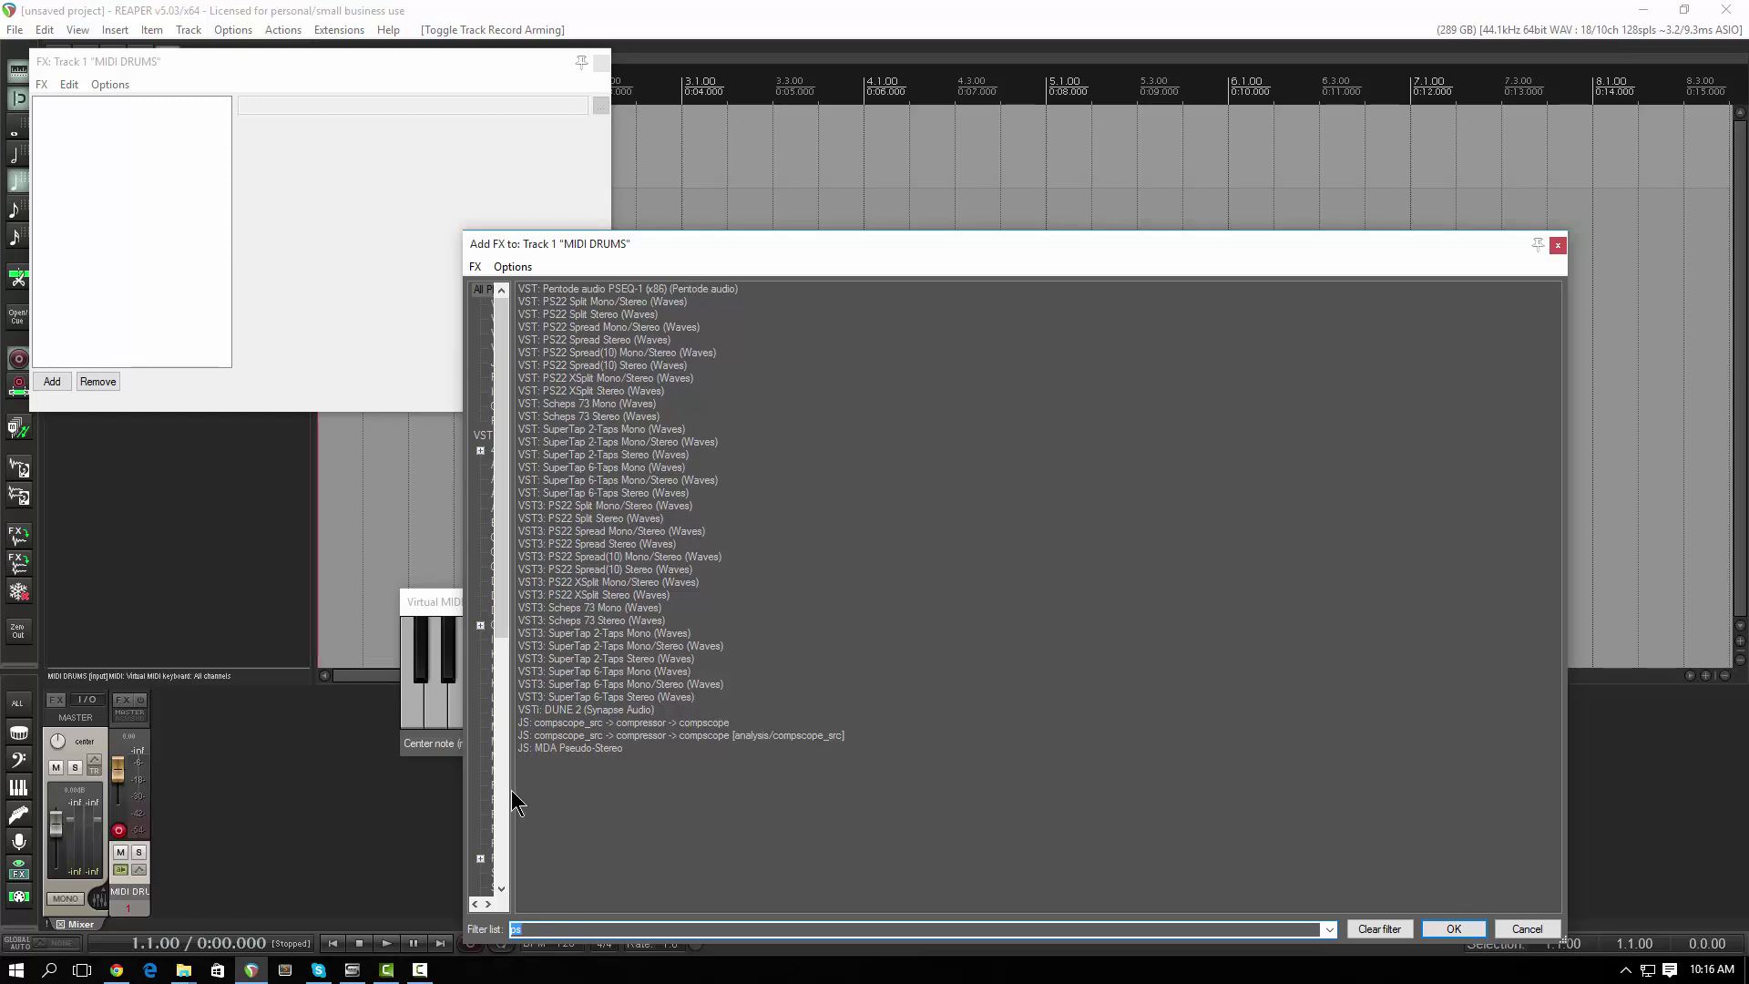
pyautogui.moveTo(510, 800); pyautogui.dragTo(623, 819)
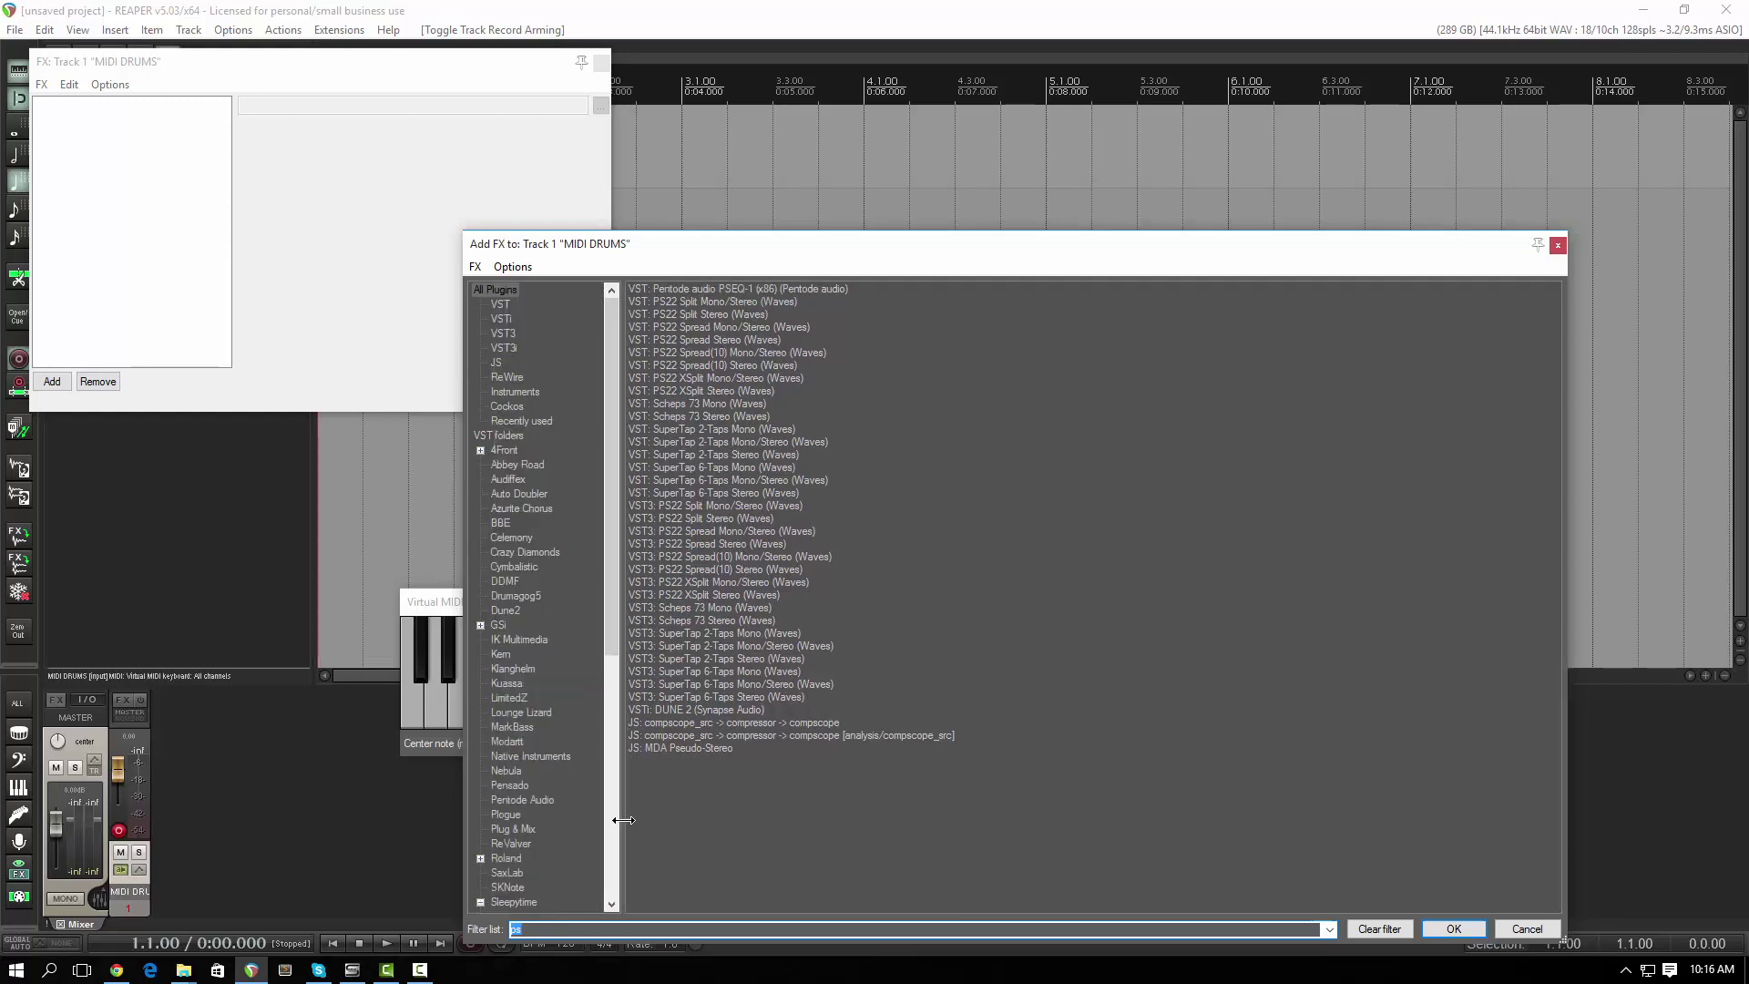
# Clear the filter, show only Instruments, and drag EZdrummer into the FX chain
pyautogui.click(1379, 928)
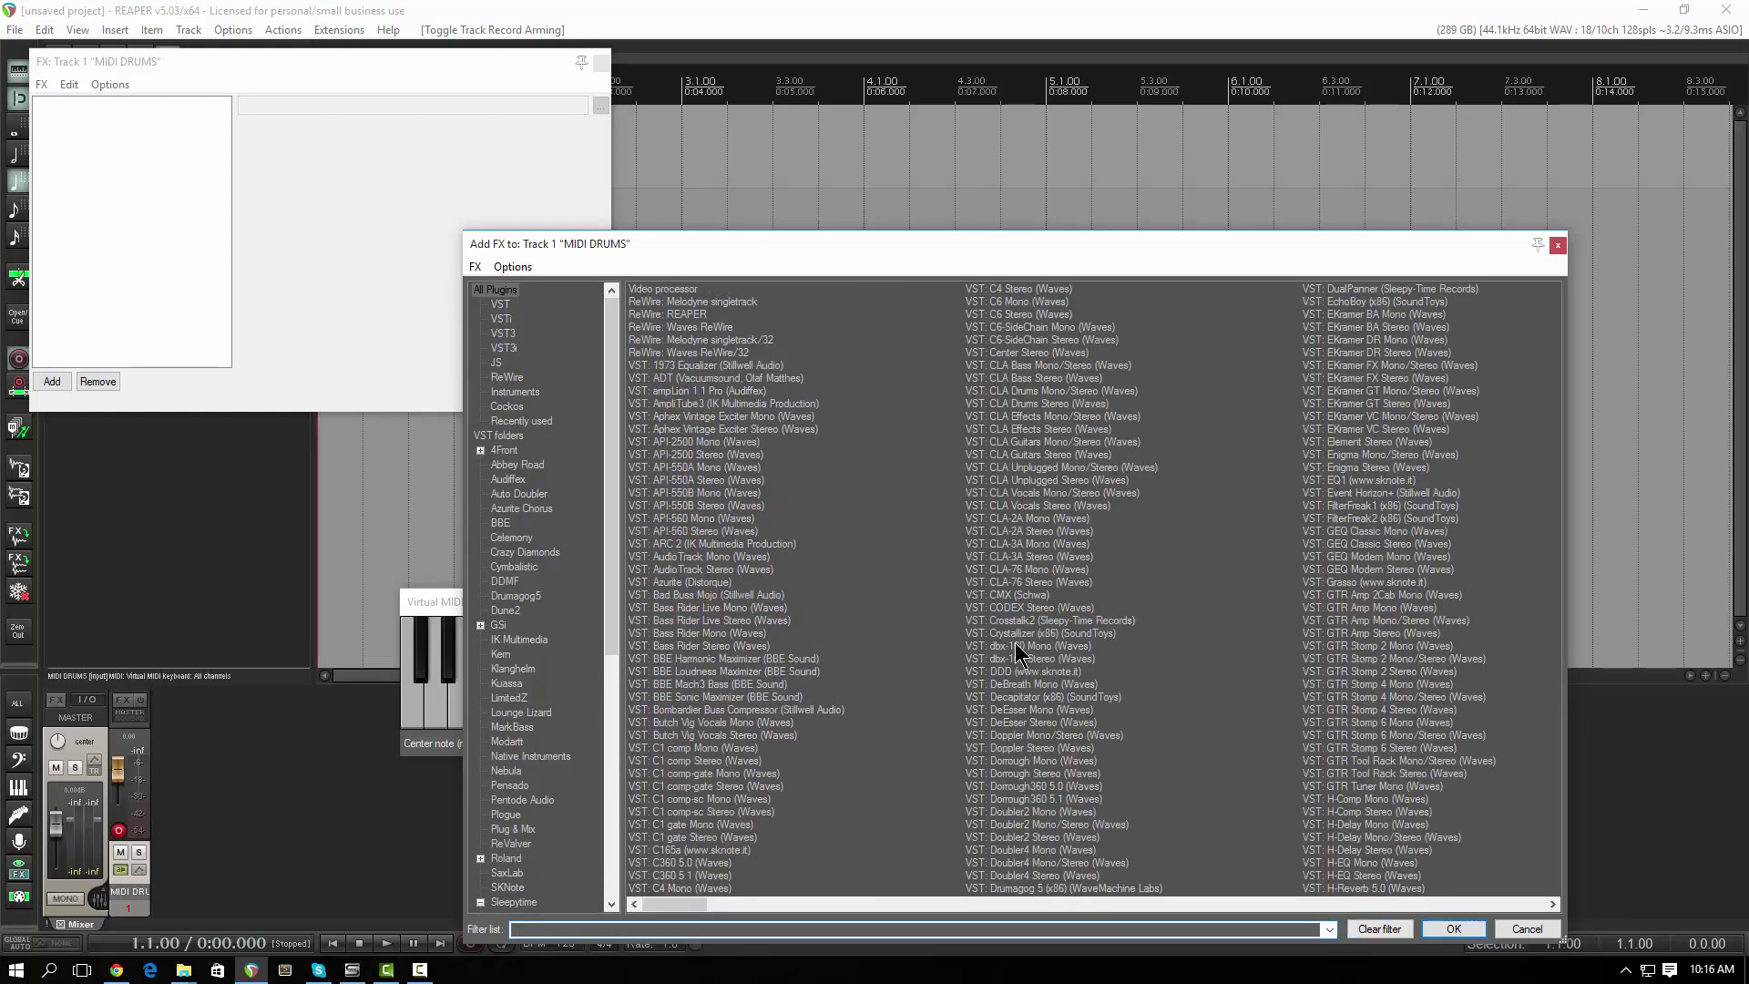
pyautogui.hscroll(3, 1007, 609)
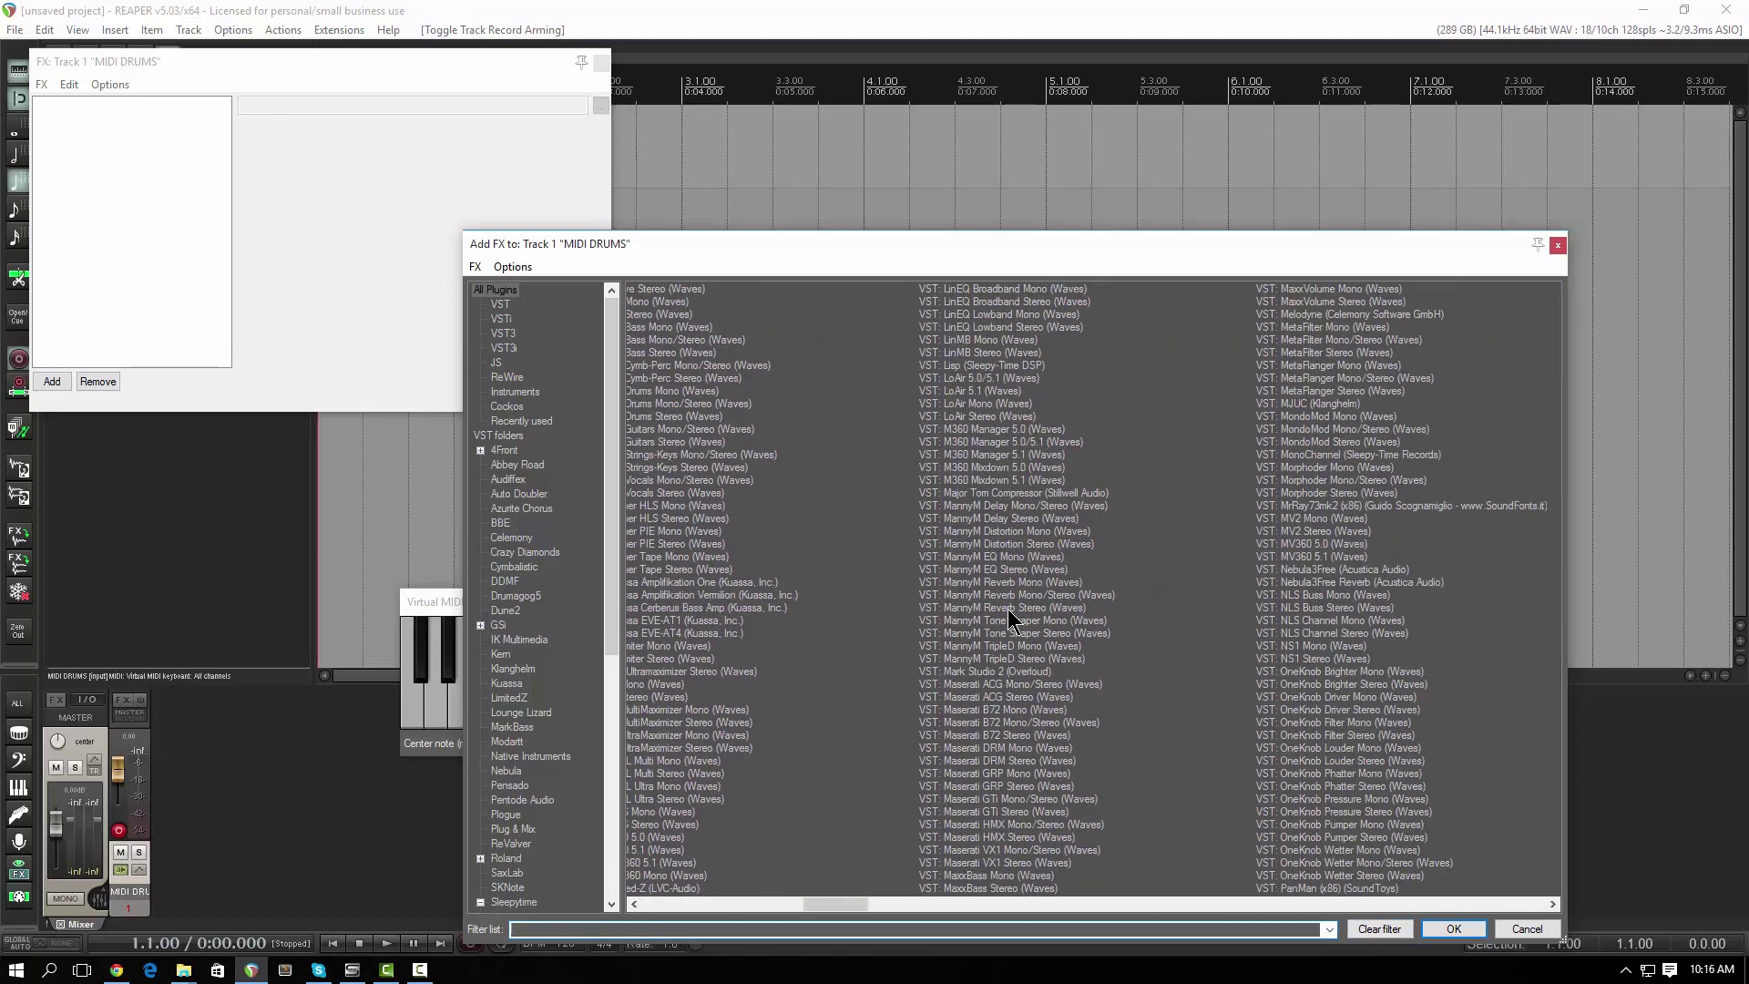
pyautogui.hscroll(-3, 1007, 610)
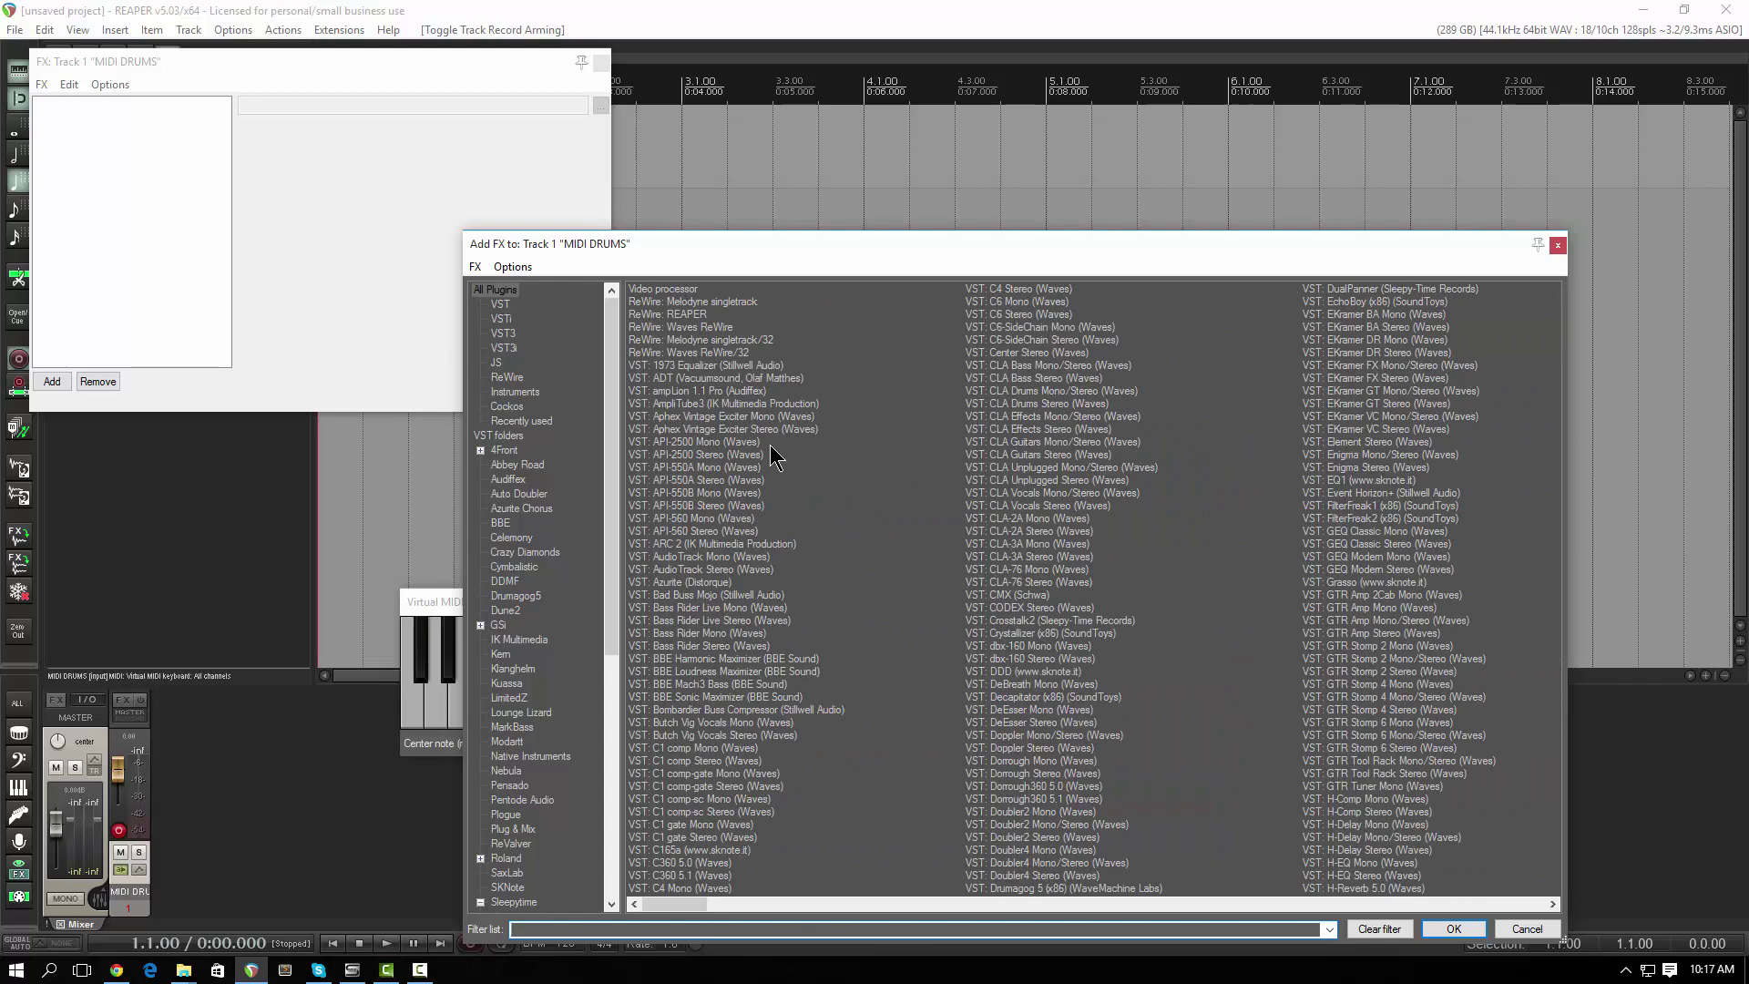
pyautogui.click(515, 395)
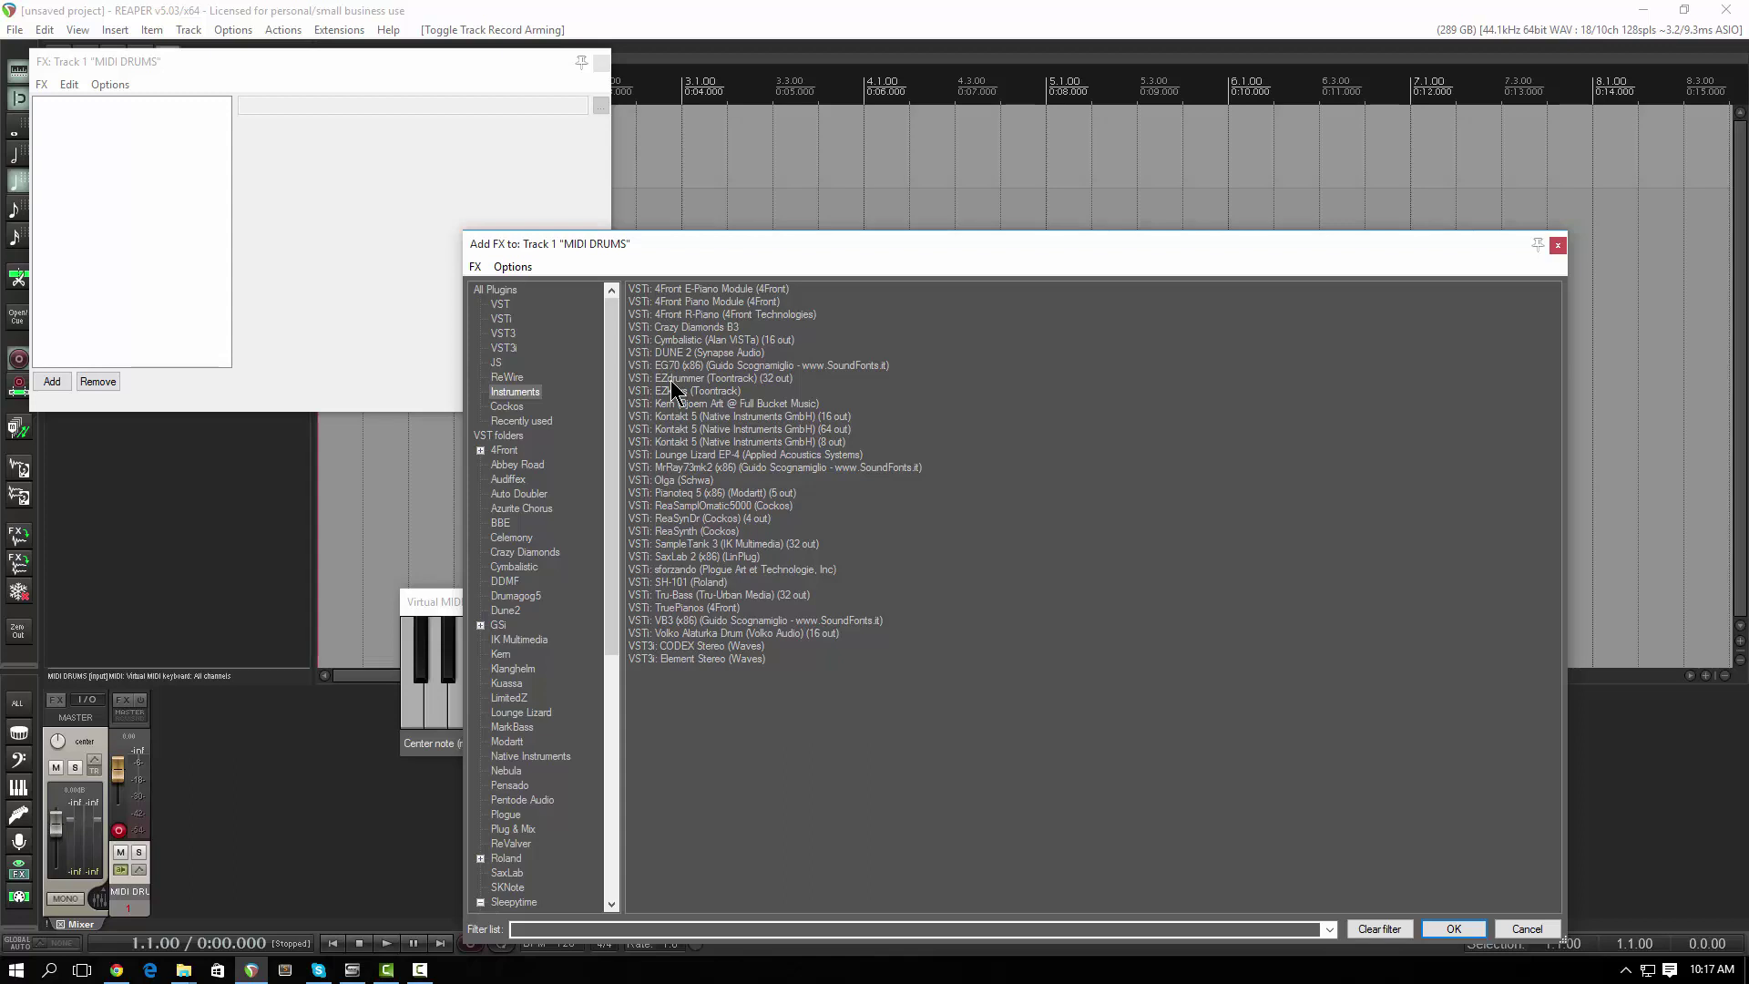
pyautogui.click(671, 380)
pyautogui.moveTo(307, 211); pyautogui.dragTo(106, 164)
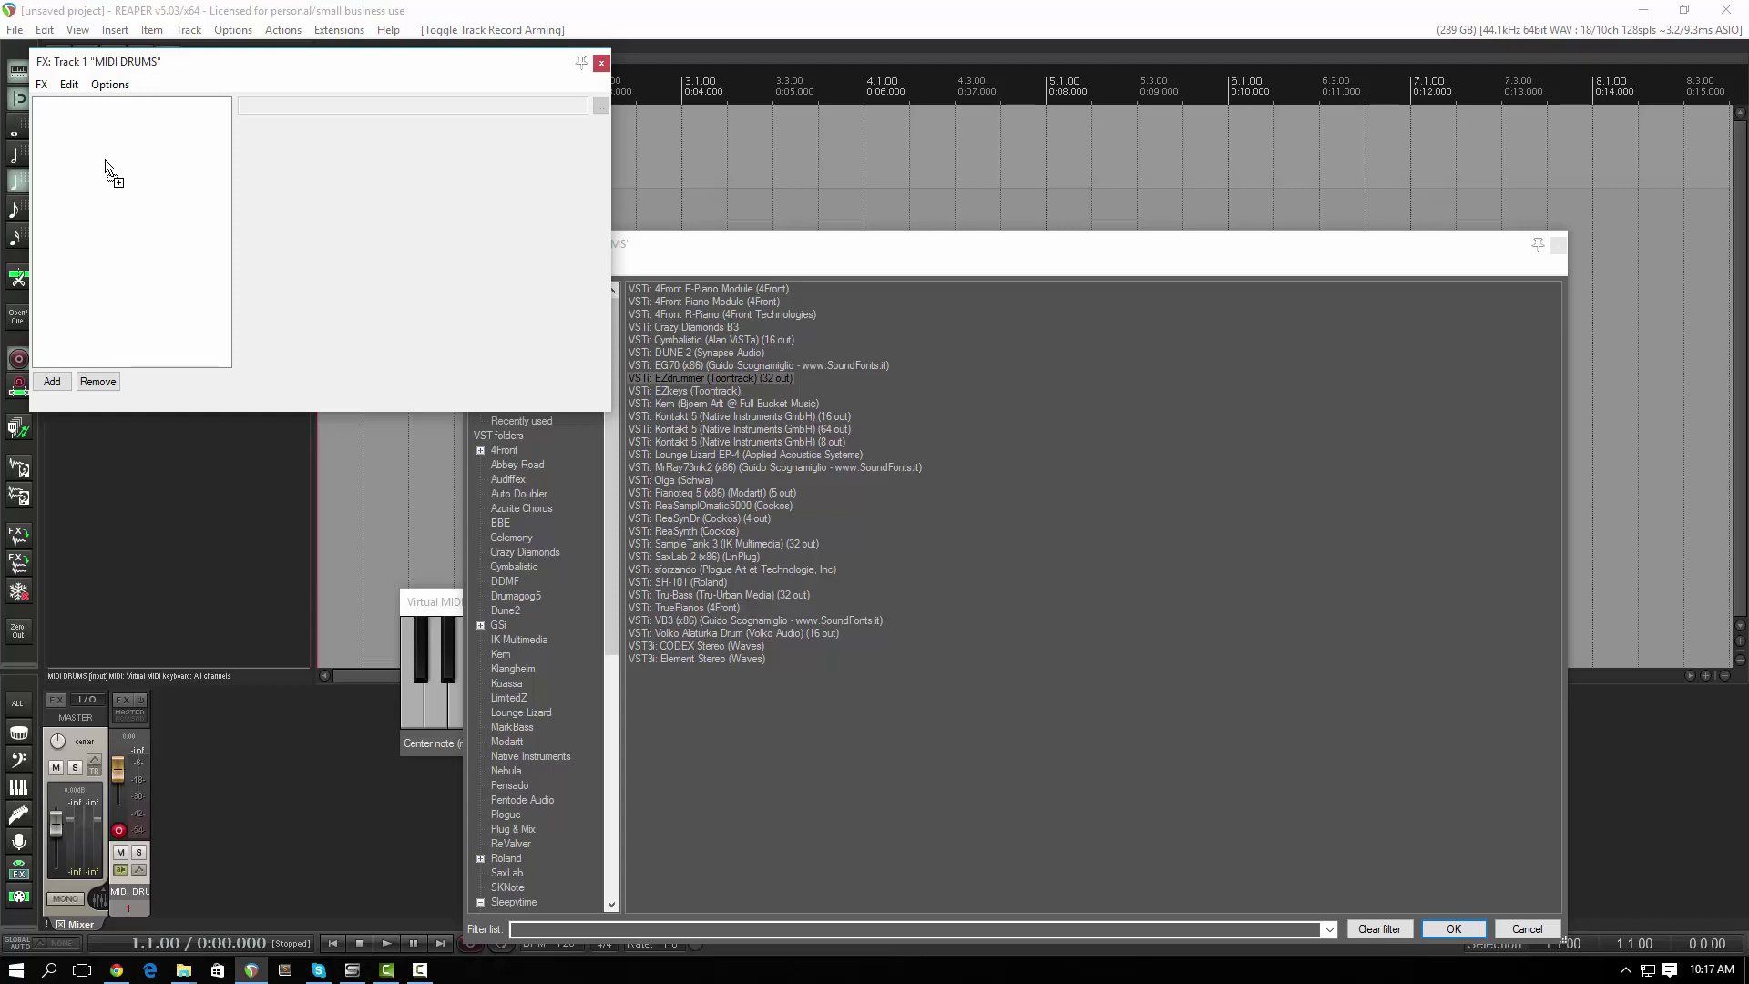
pyautogui.moveTo(151, 188); pyautogui.dragTo(390, 233)
# Load EZdrummer into the chain, reposition its window, and audition kick, snare and hi-hat
pyautogui.moveTo(390, 233); pyautogui.dragTo(390, 233)
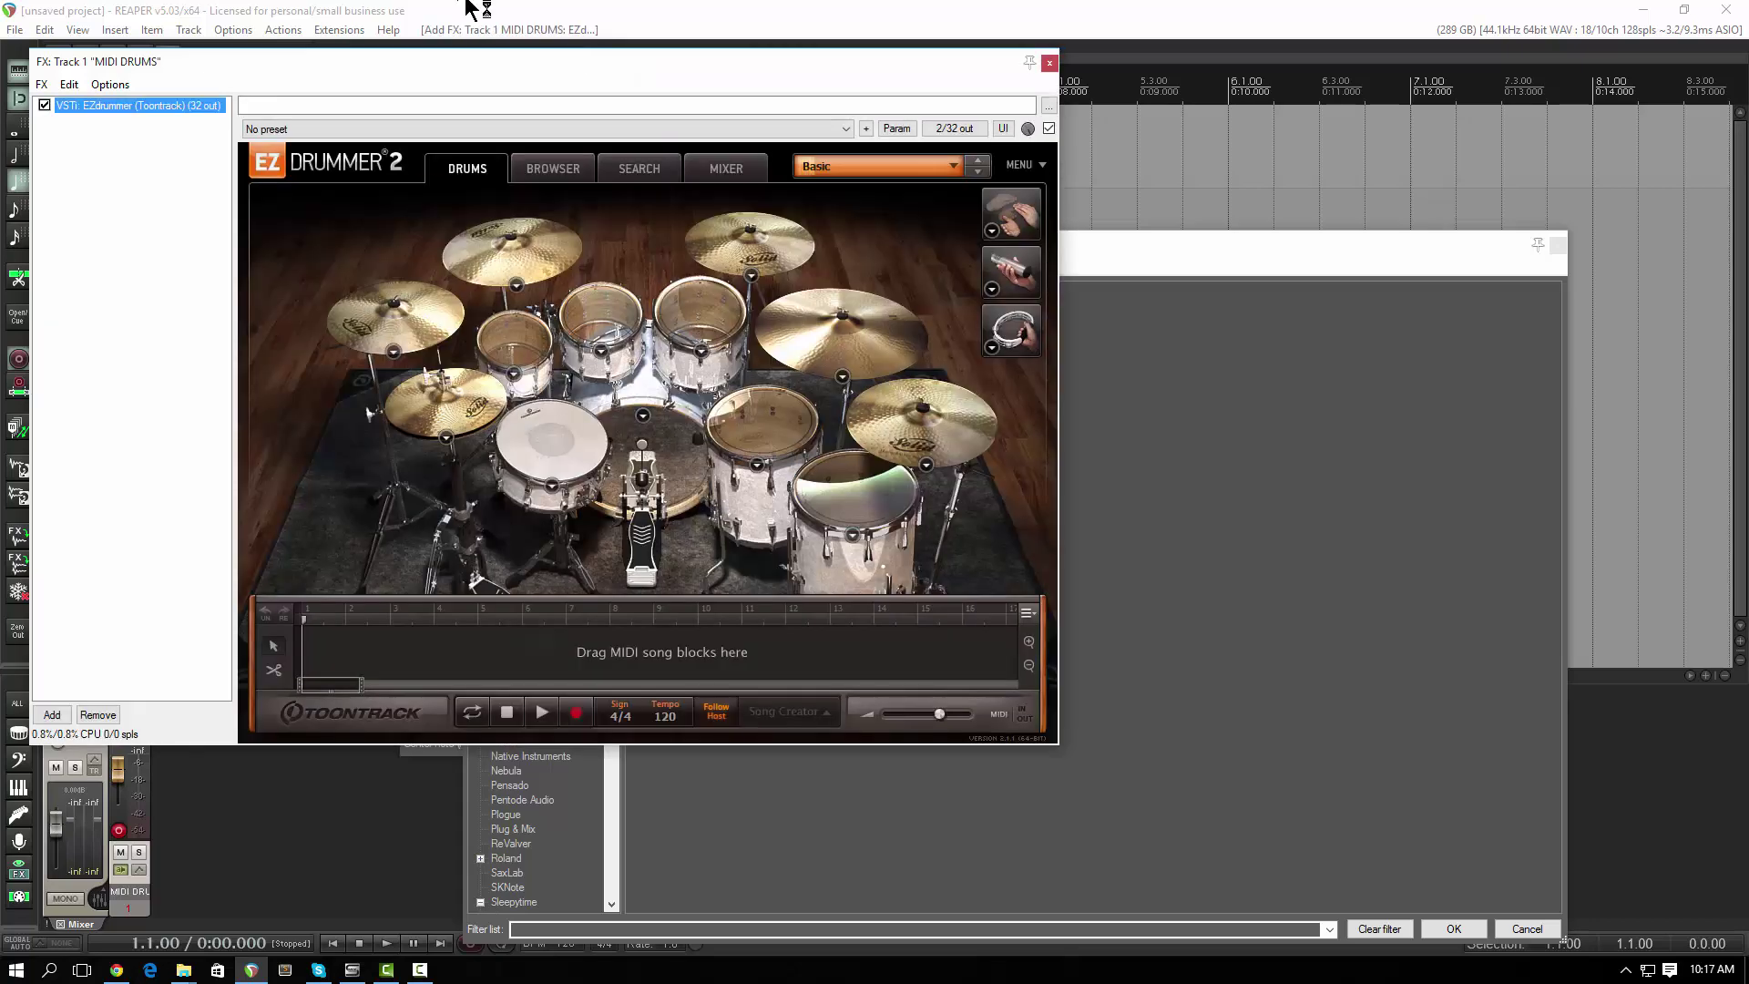
pyautogui.moveTo(498, 58); pyautogui.dragTo(839, 93)
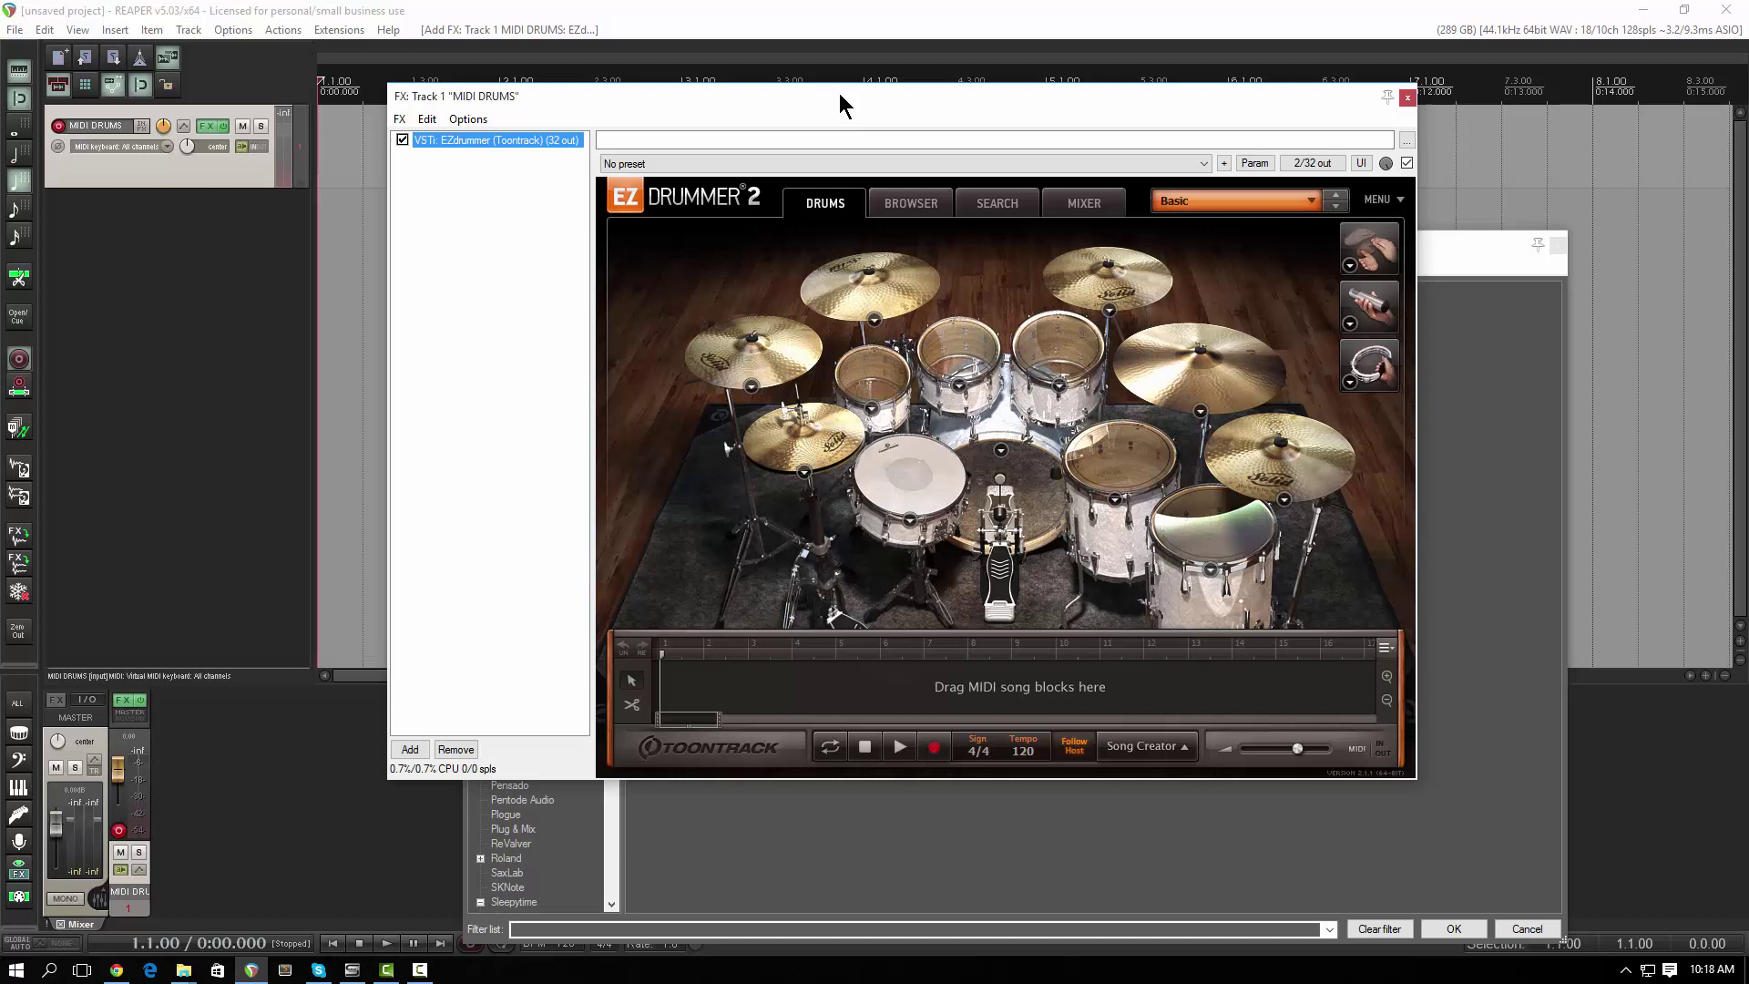
pyautogui.click(1016, 525)
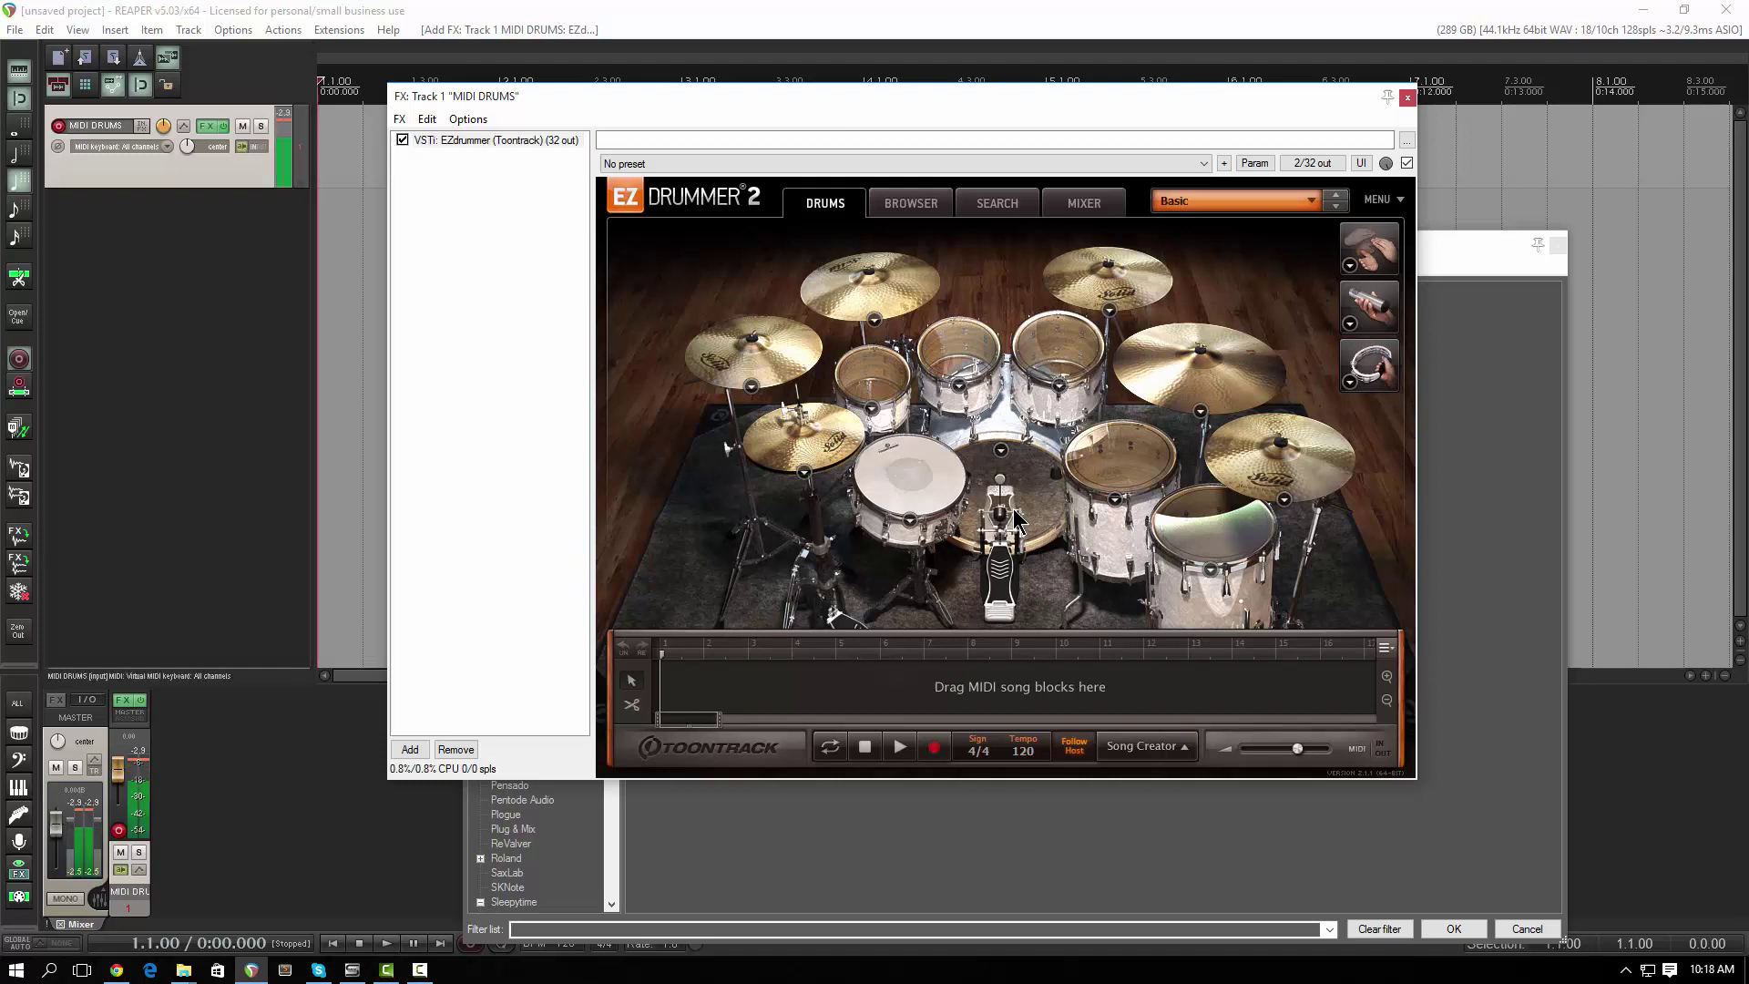
pyautogui.click(1016, 521)
pyautogui.click(865, 460)
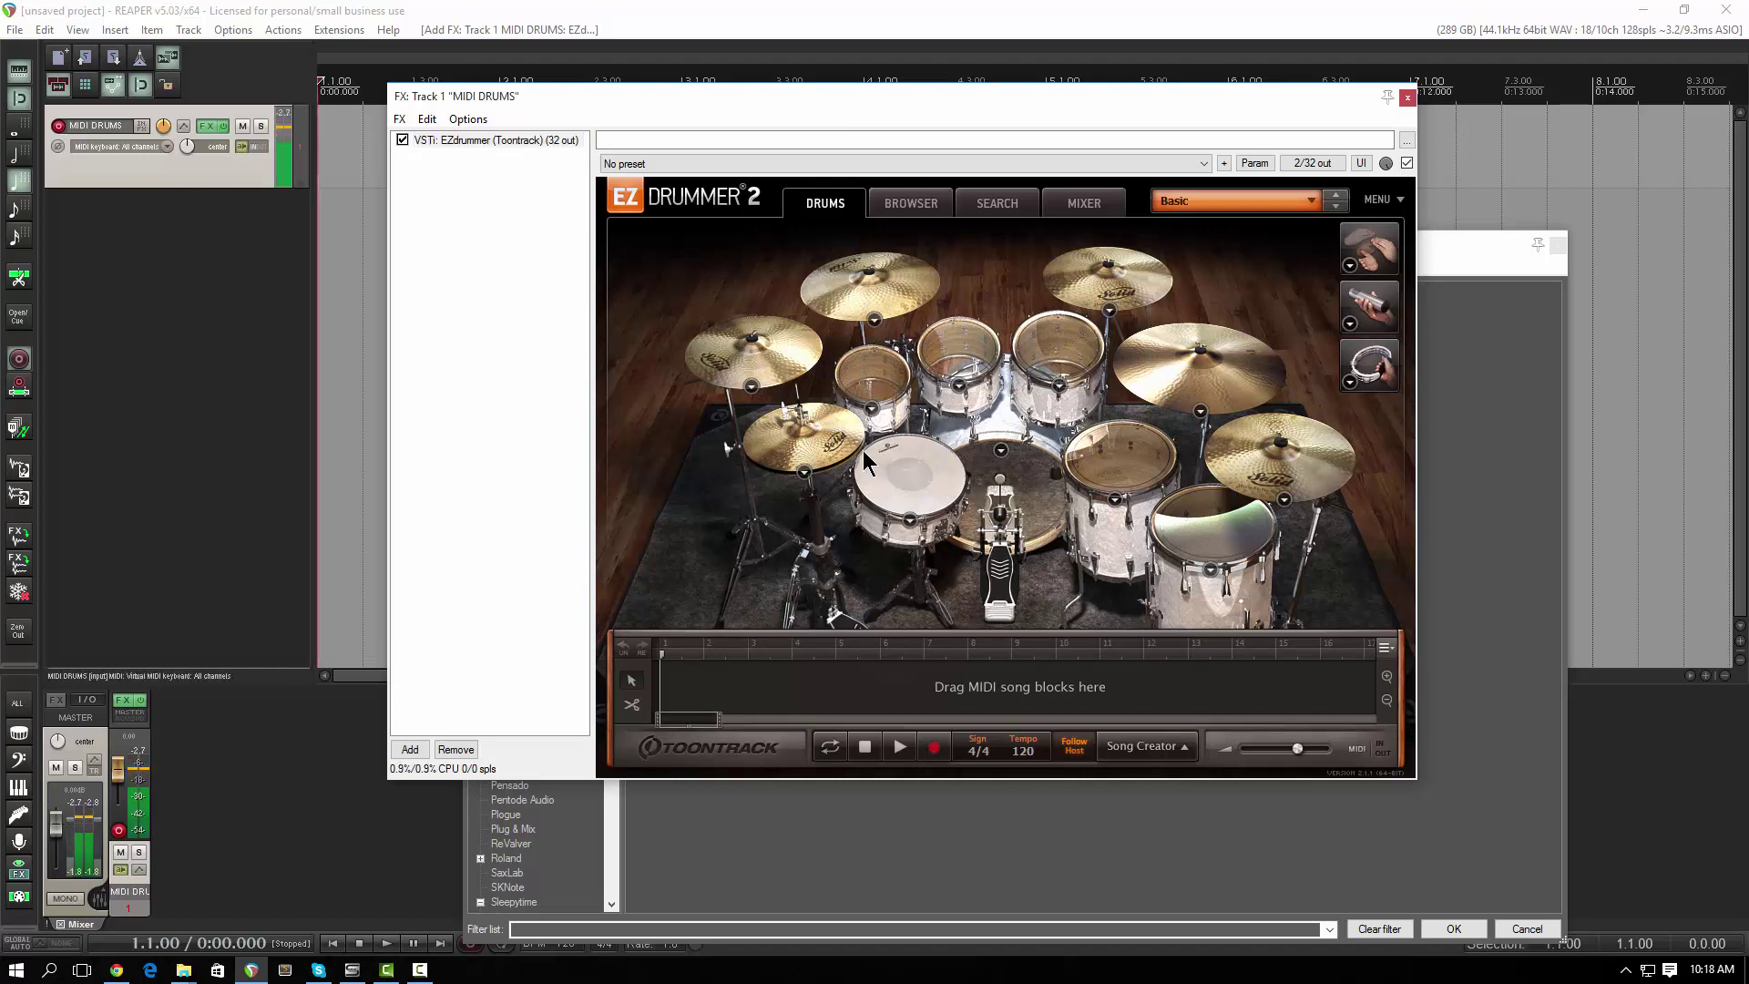
pyautogui.click(836, 446)
# Audition the rack and floor toms, then switch EZdrummer to its Browser page
pyautogui.click(883, 382)
pyautogui.click(952, 365)
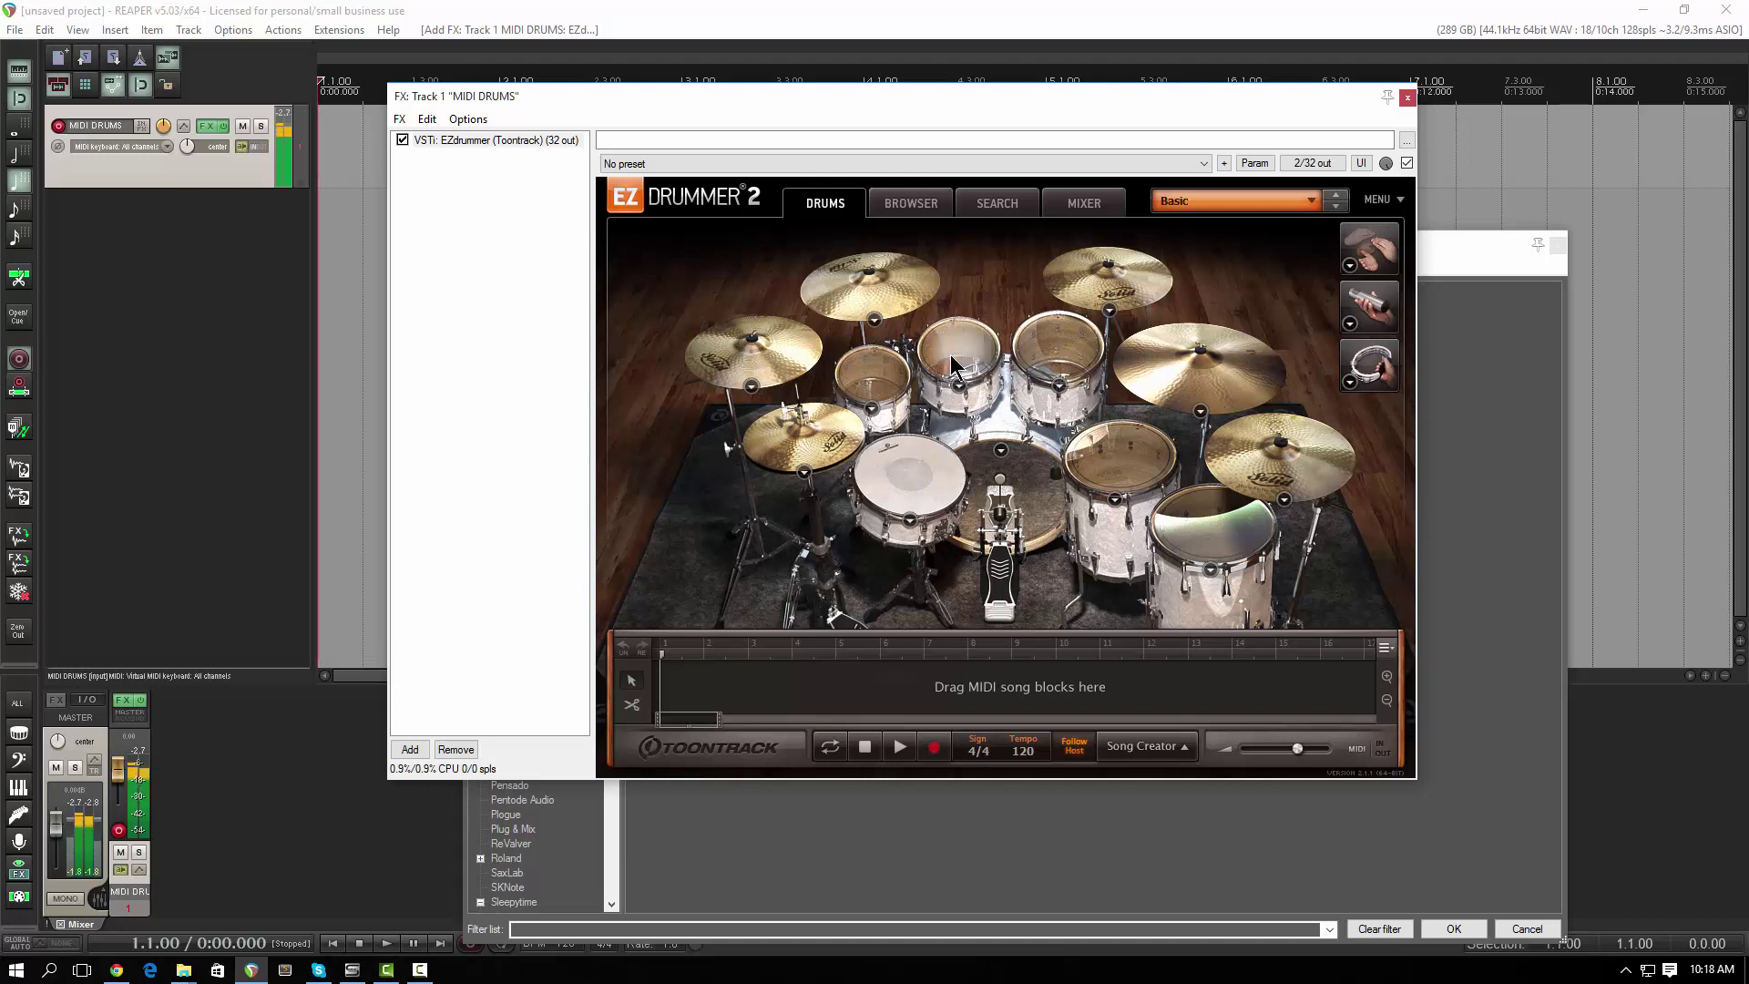
pyautogui.click(1057, 351)
pyautogui.click(1116, 455)
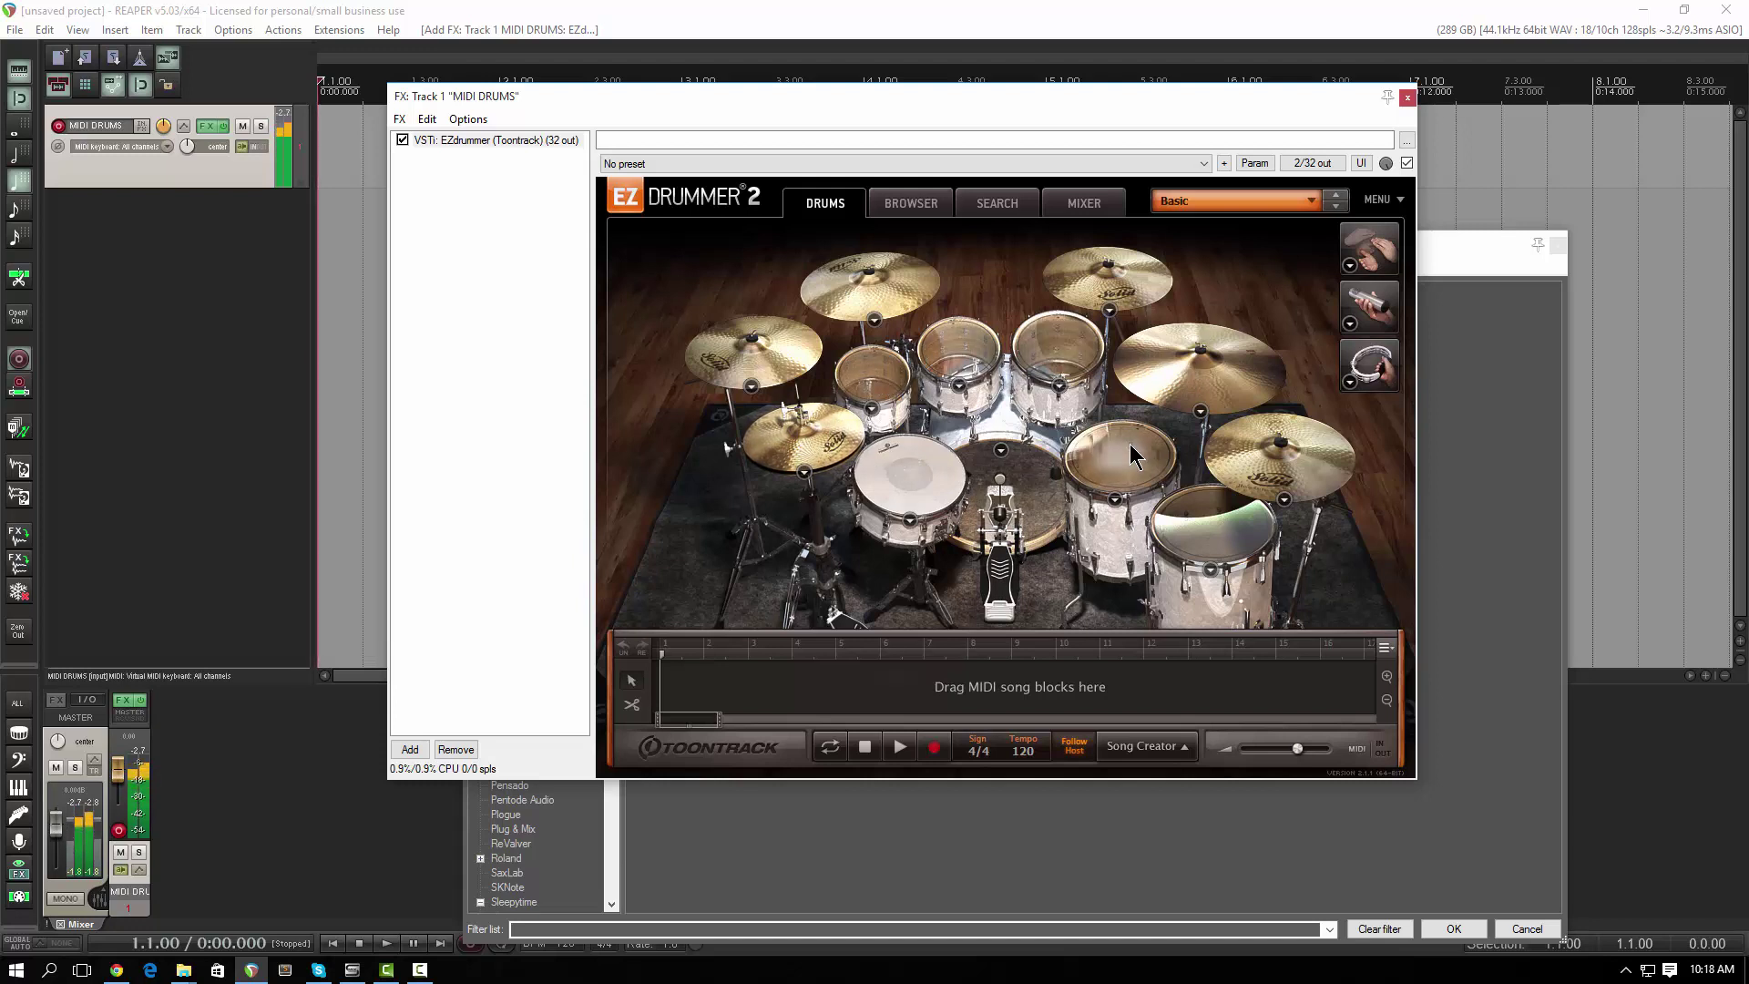
pyautogui.click(1233, 529)
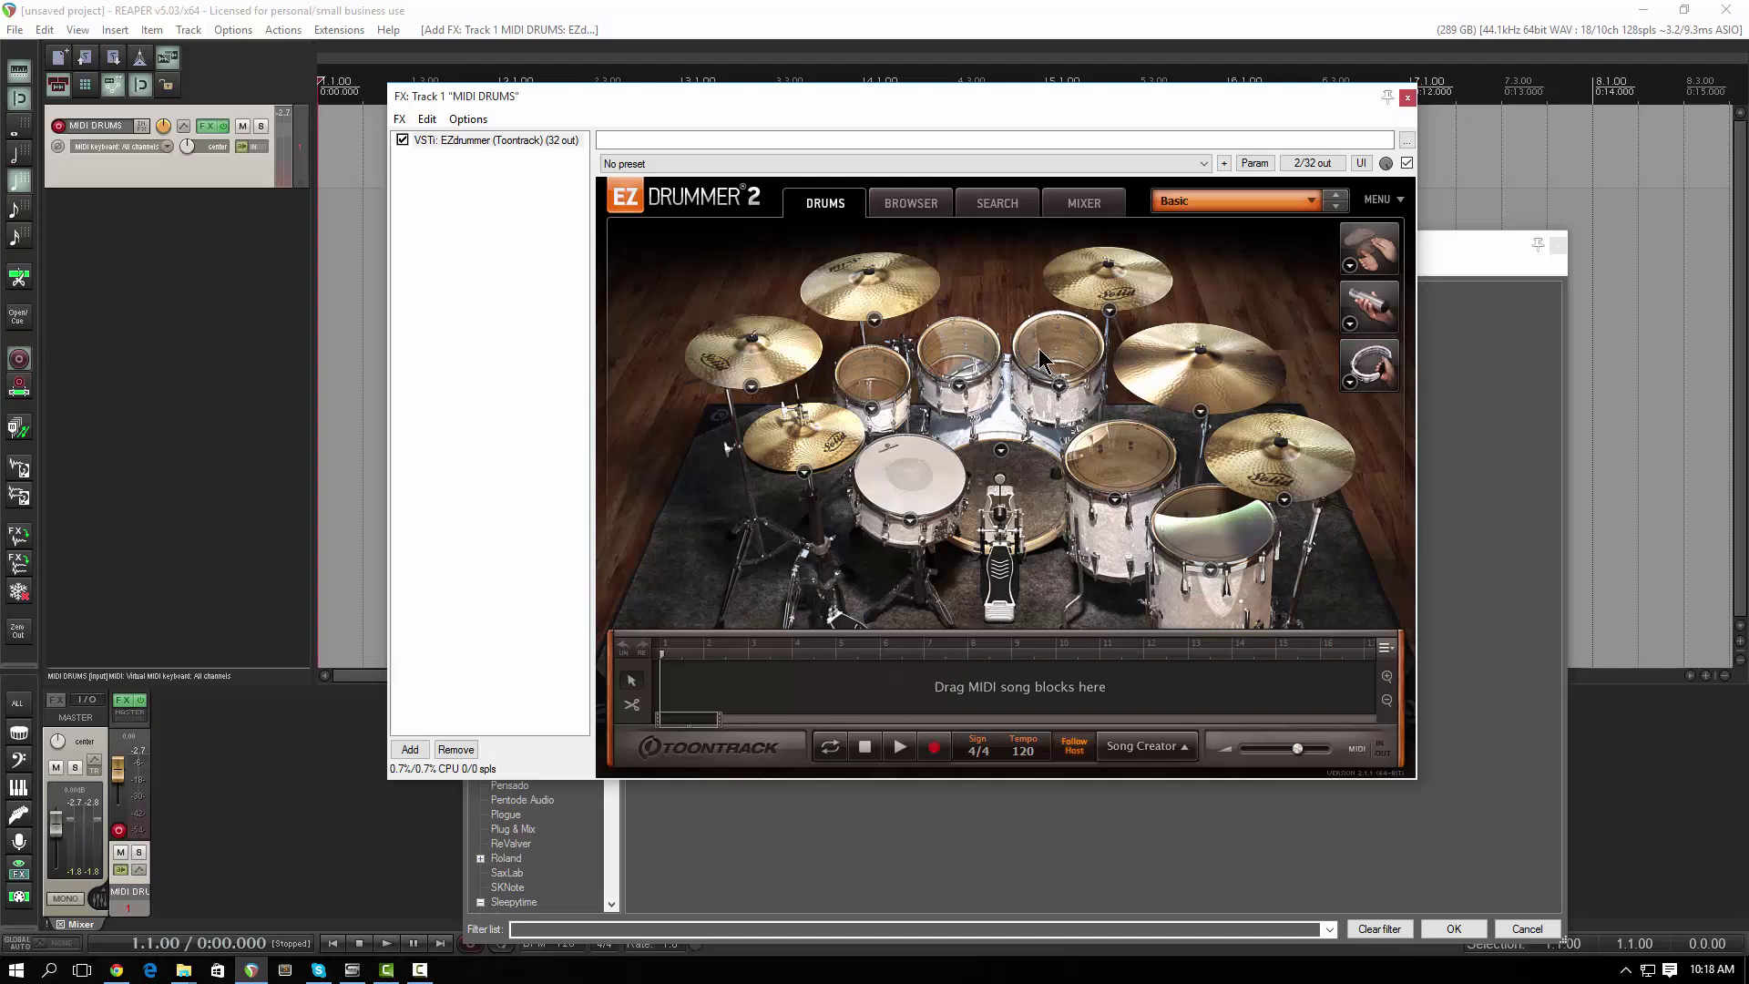
pyautogui.click(914, 212)
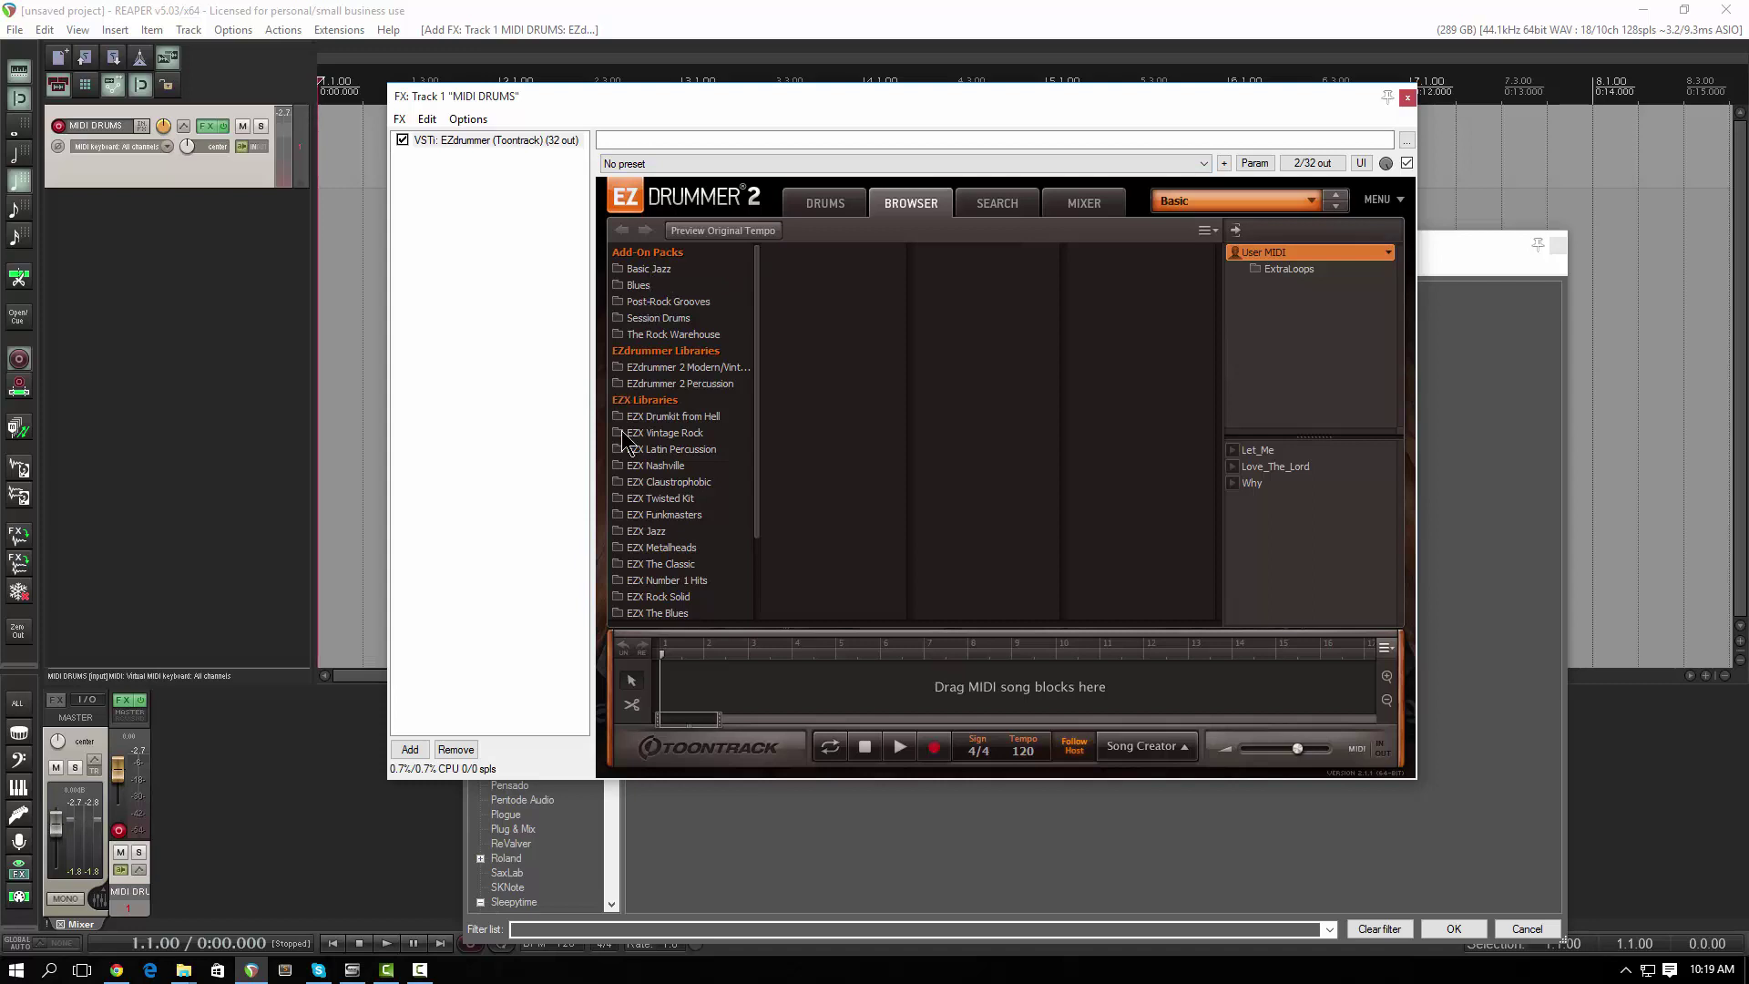
# Browse Session Drums > Ballad Straight 4/4 > Verse and preview Variation 01
pyautogui.click(652, 319)
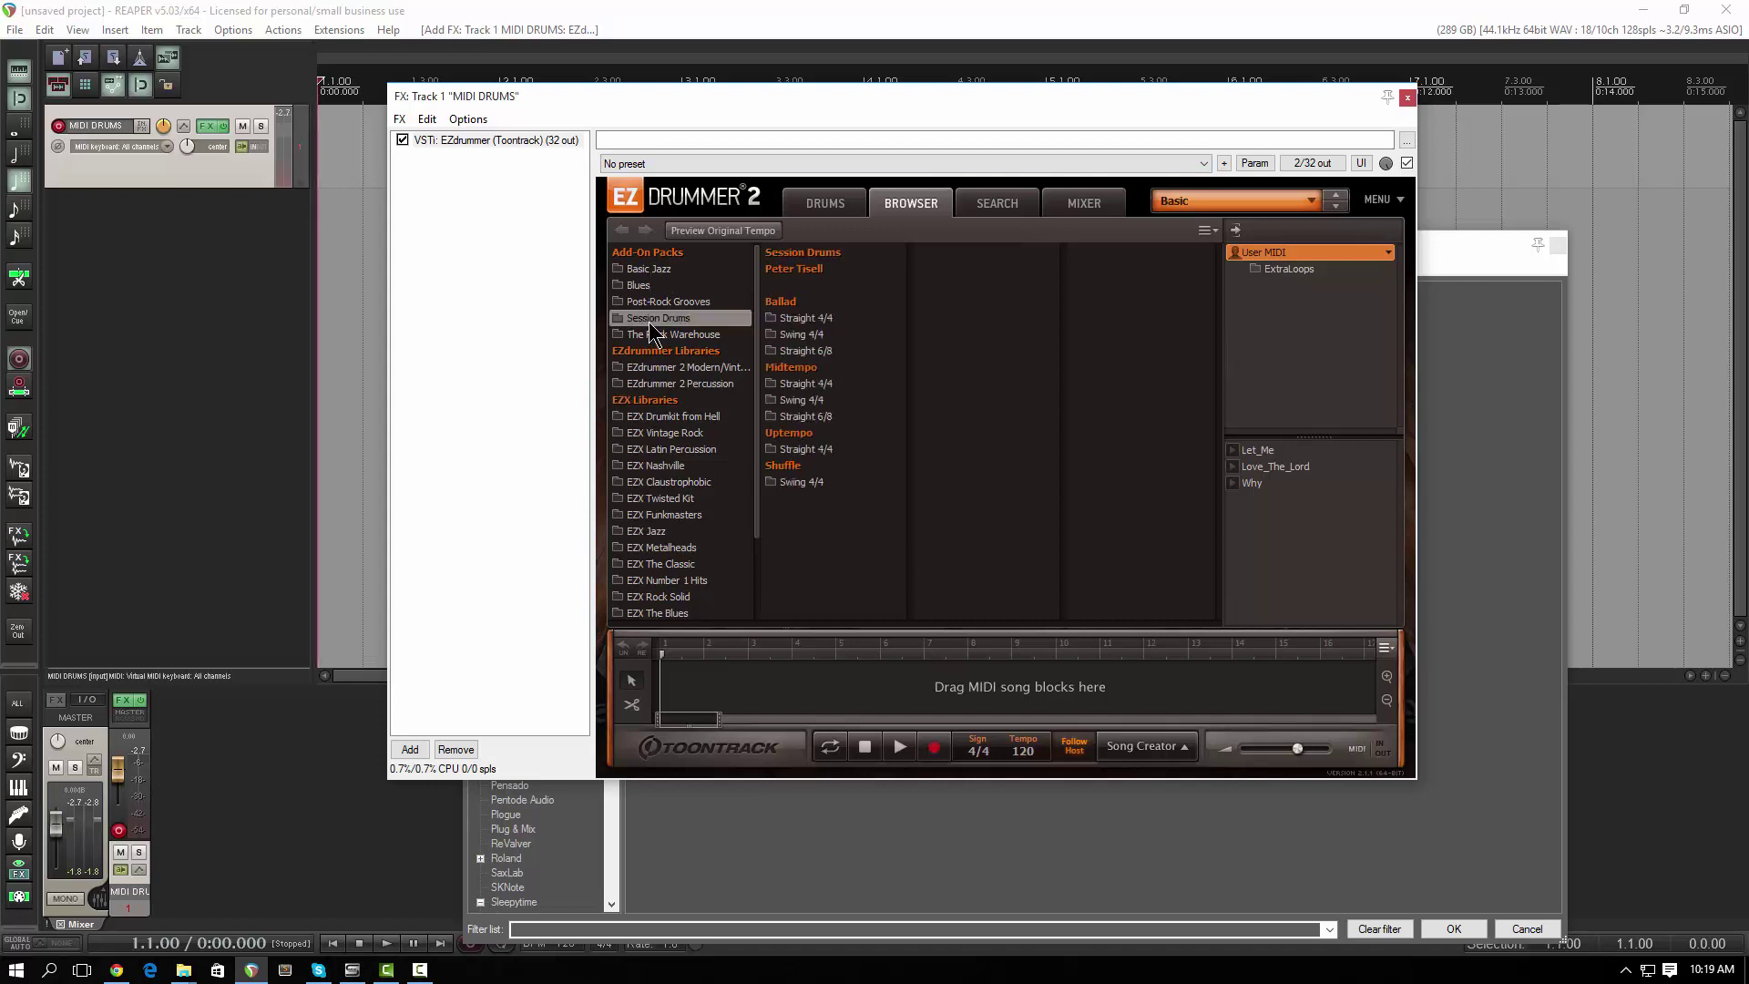
pyautogui.click(779, 321)
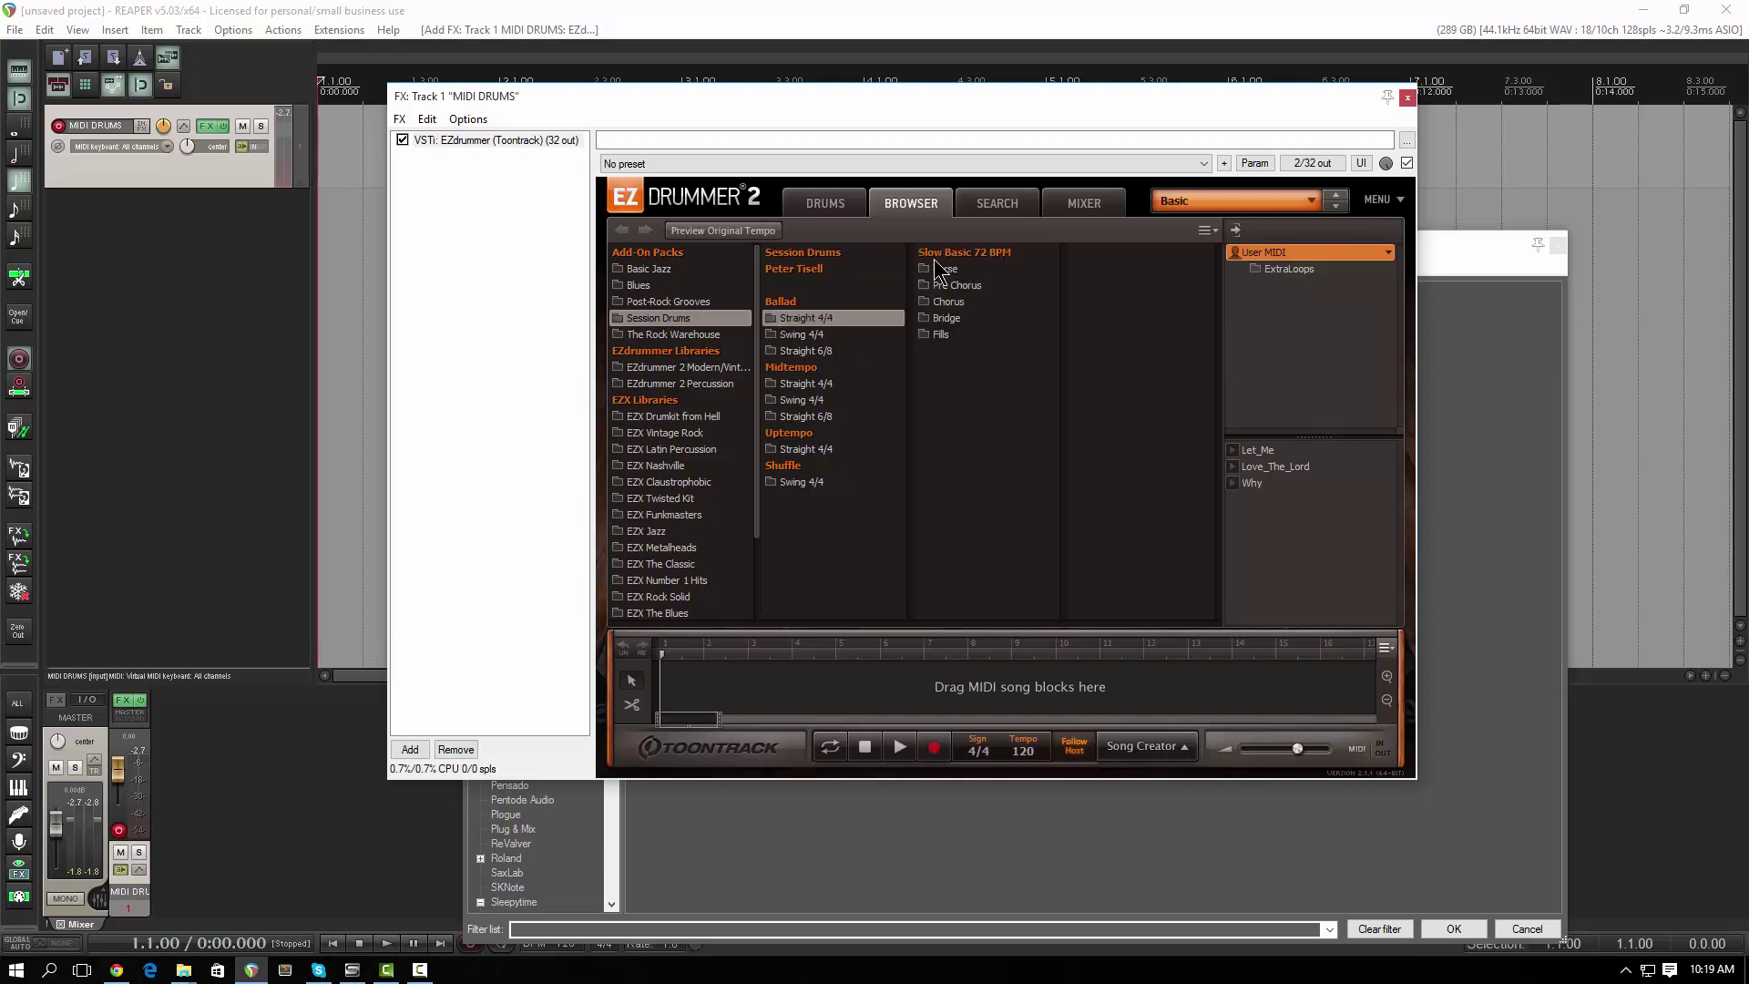
pyautogui.click(929, 272)
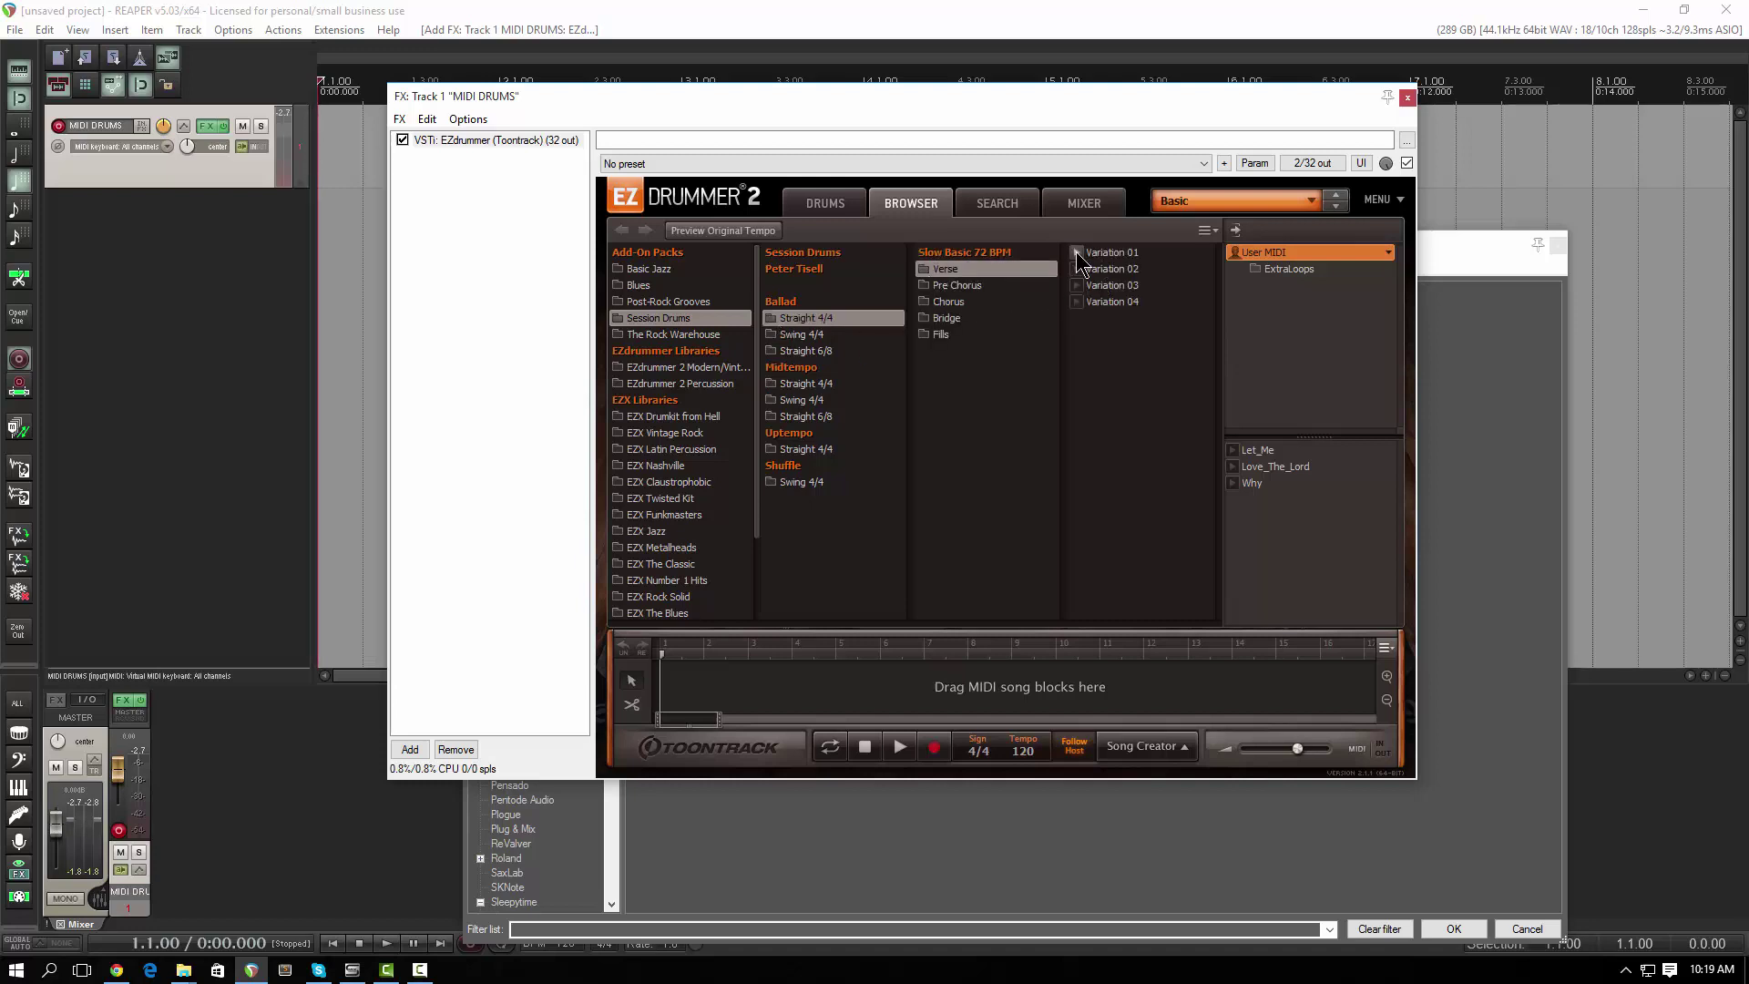
pyautogui.click(1077, 254)
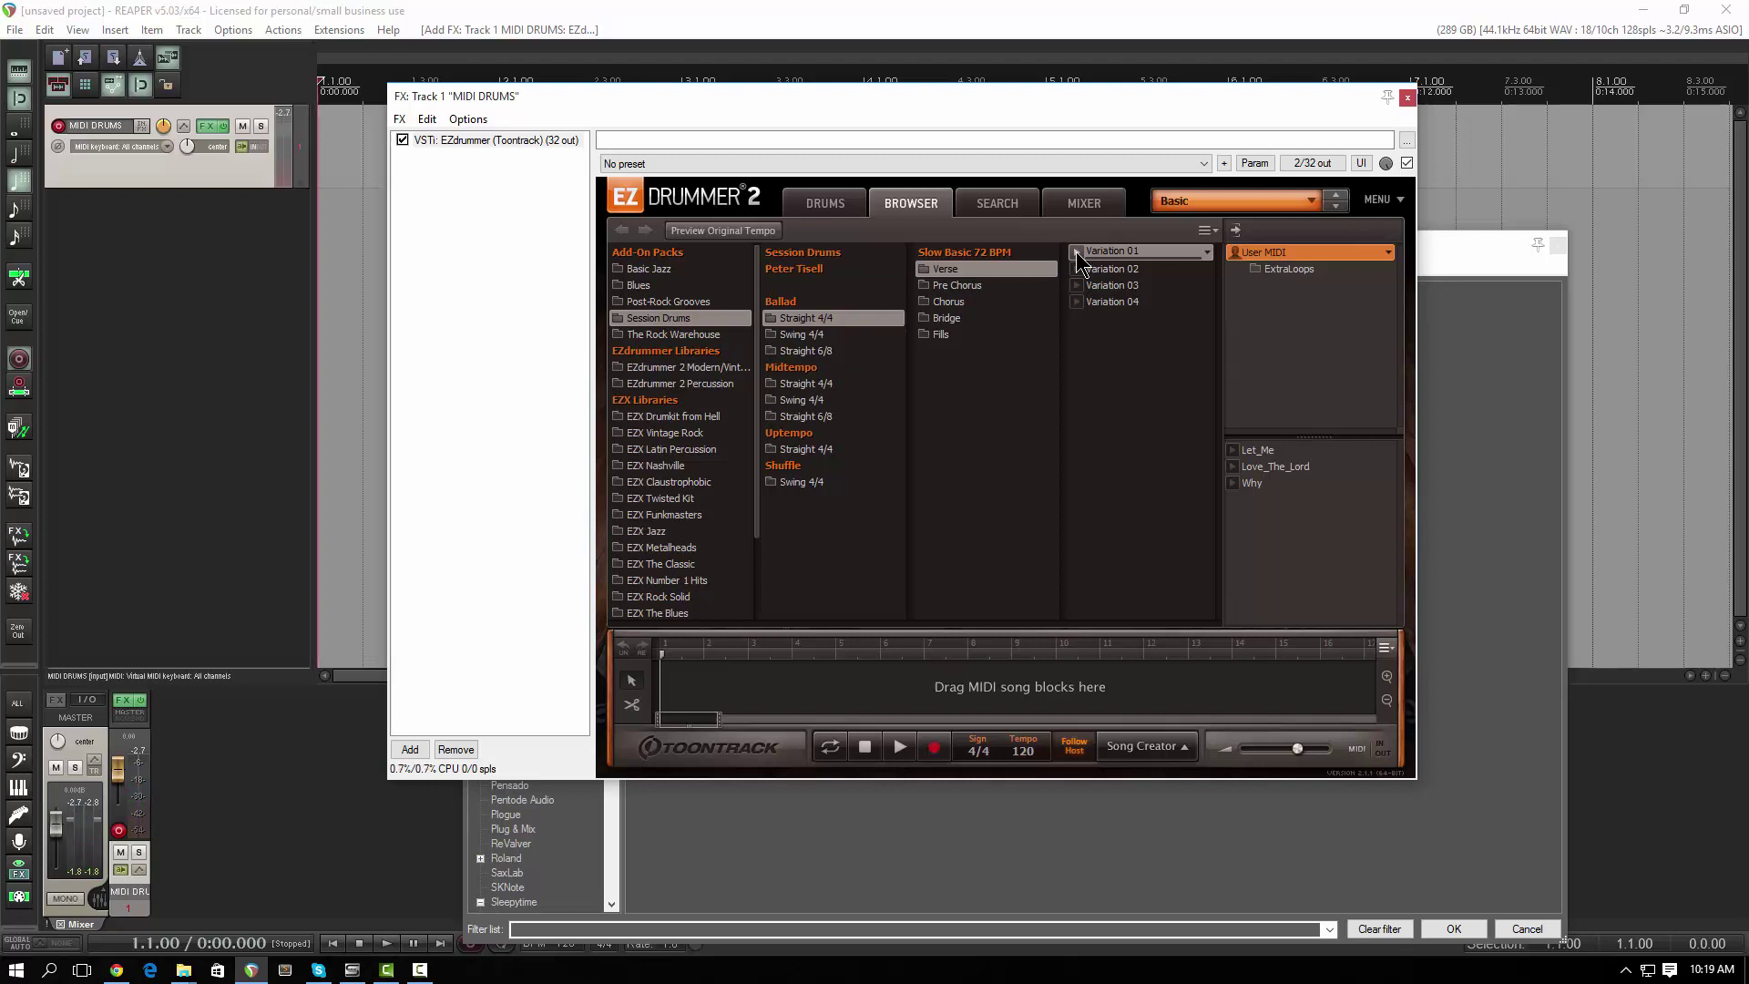
# Place Verse Variations 01 and 02 in the song track and play it from bar 3
pyautogui.moveTo(1080, 255); pyautogui.dragTo(756, 699)
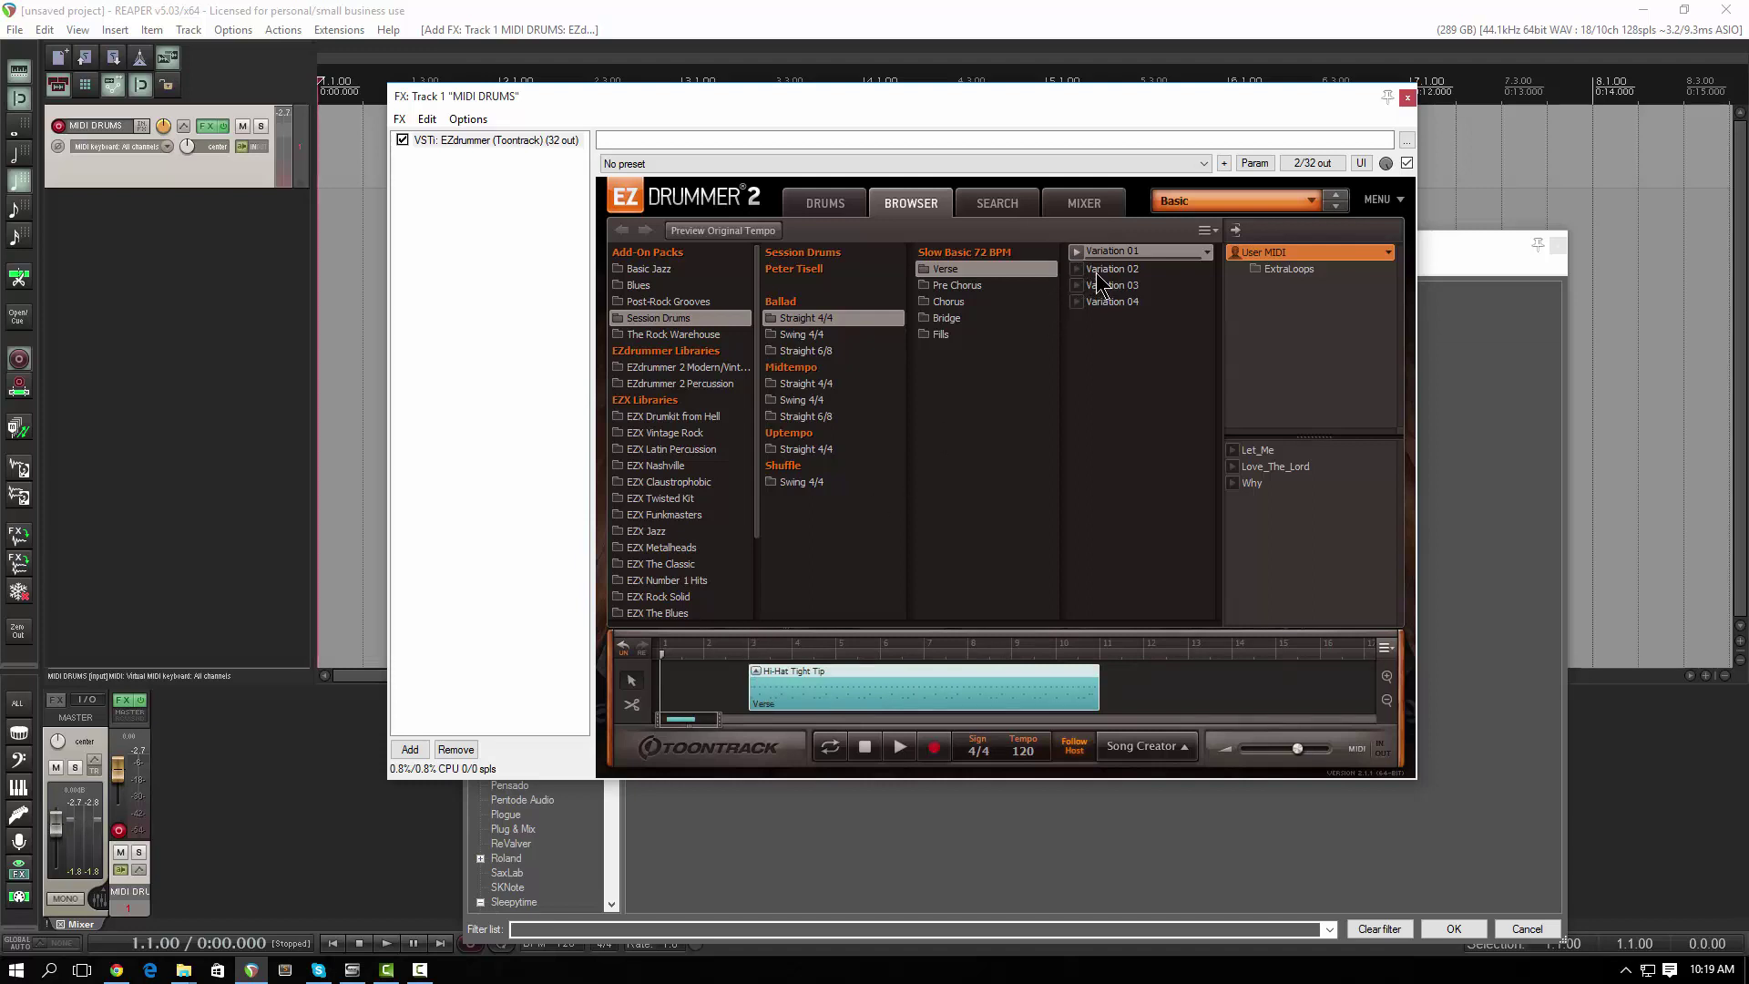
pyautogui.moveTo(1099, 270); pyautogui.dragTo(1098, 674)
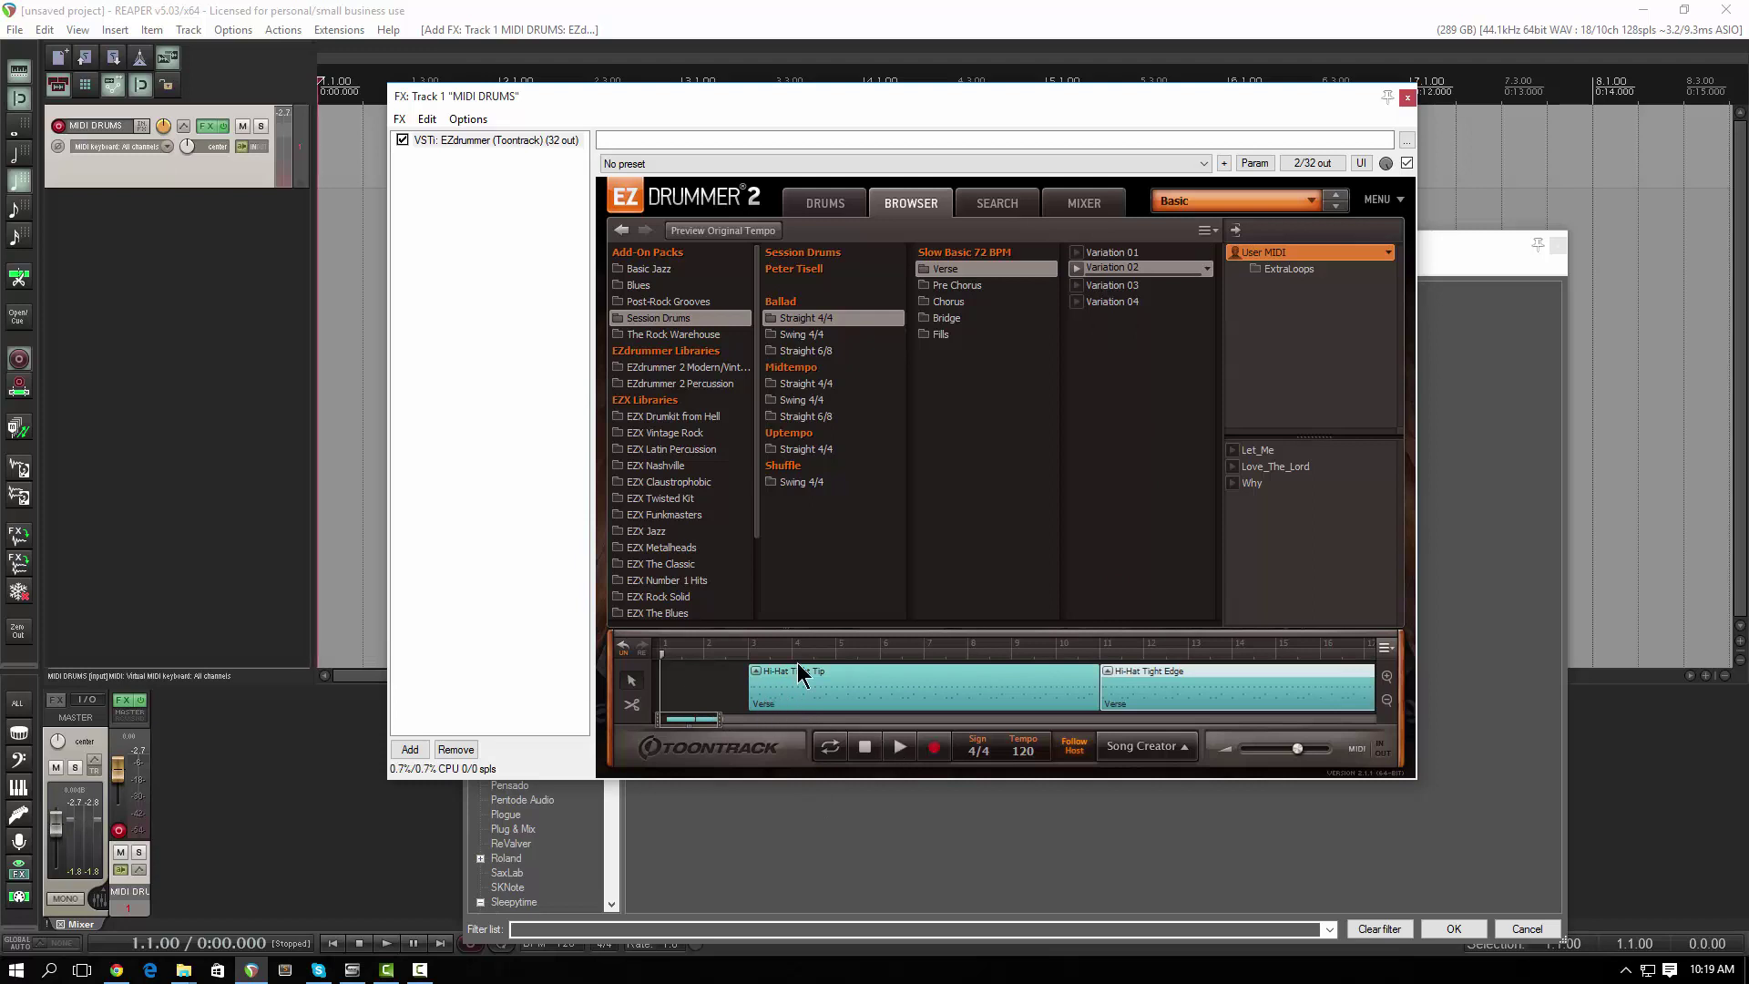
pyautogui.click(751, 652)
pyautogui.click(902, 748)
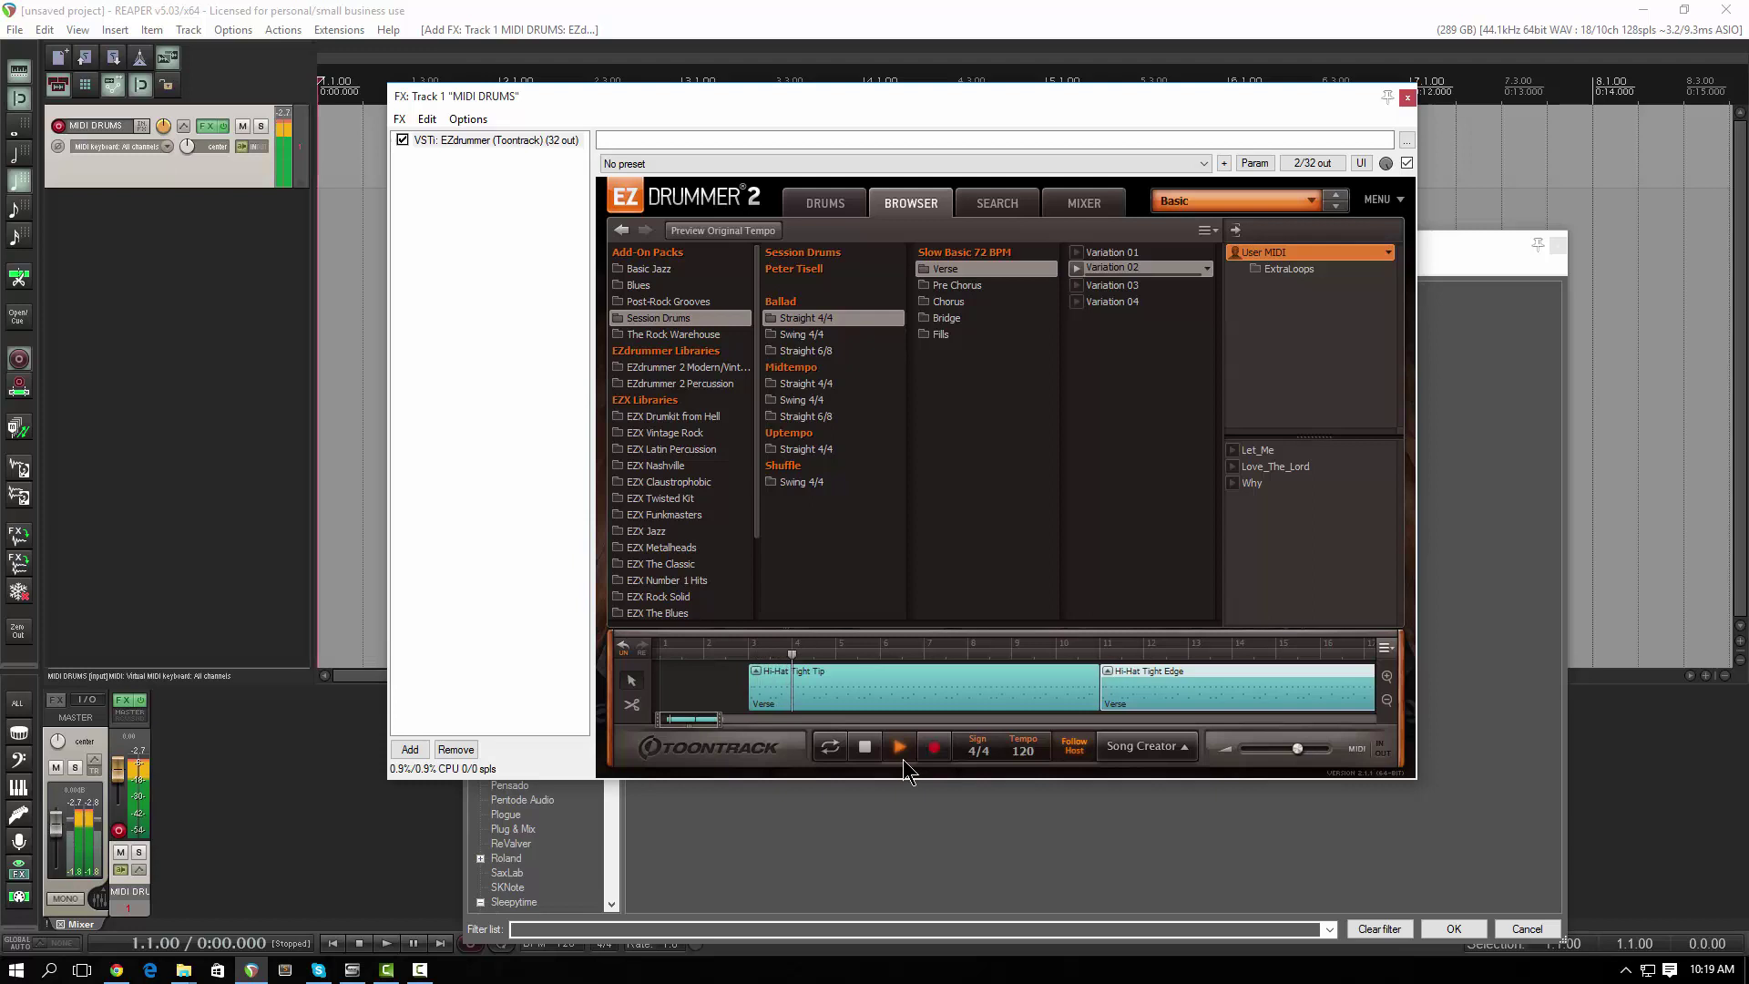
pyautogui.click(870, 745)
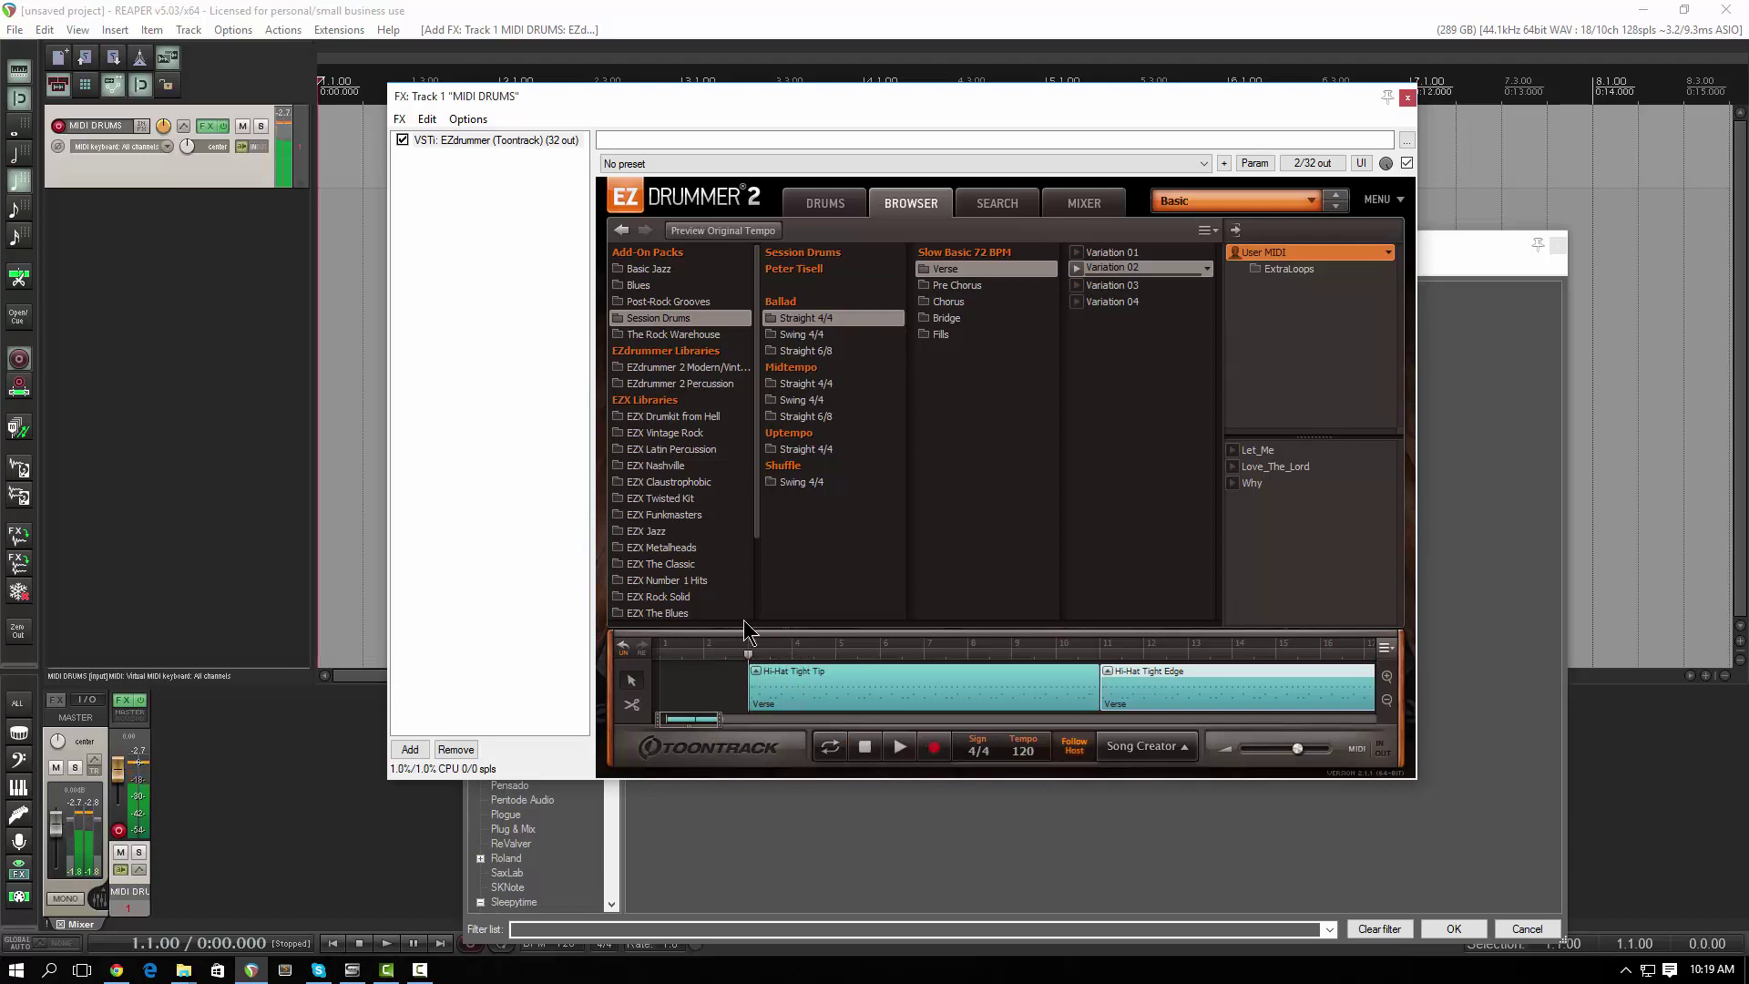
# Play the song from around bar 10, then open Edit Play Style for the first block
pyautogui.click(1087, 652)
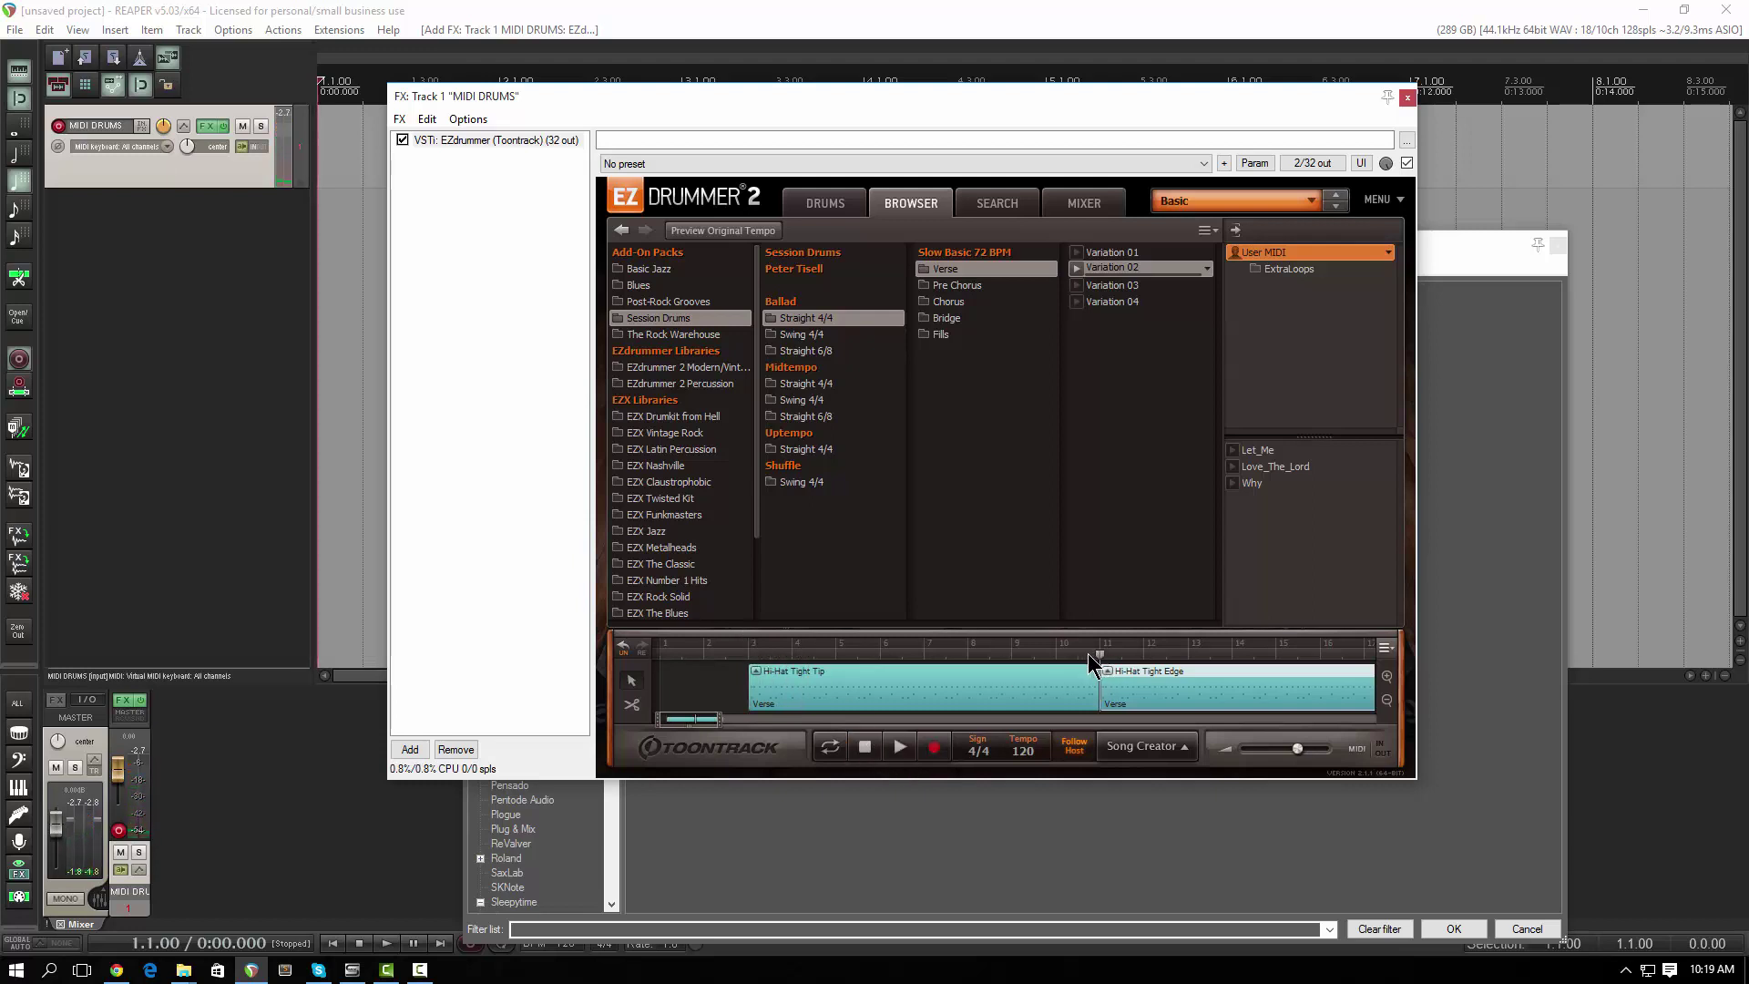
pyautogui.click(900, 747)
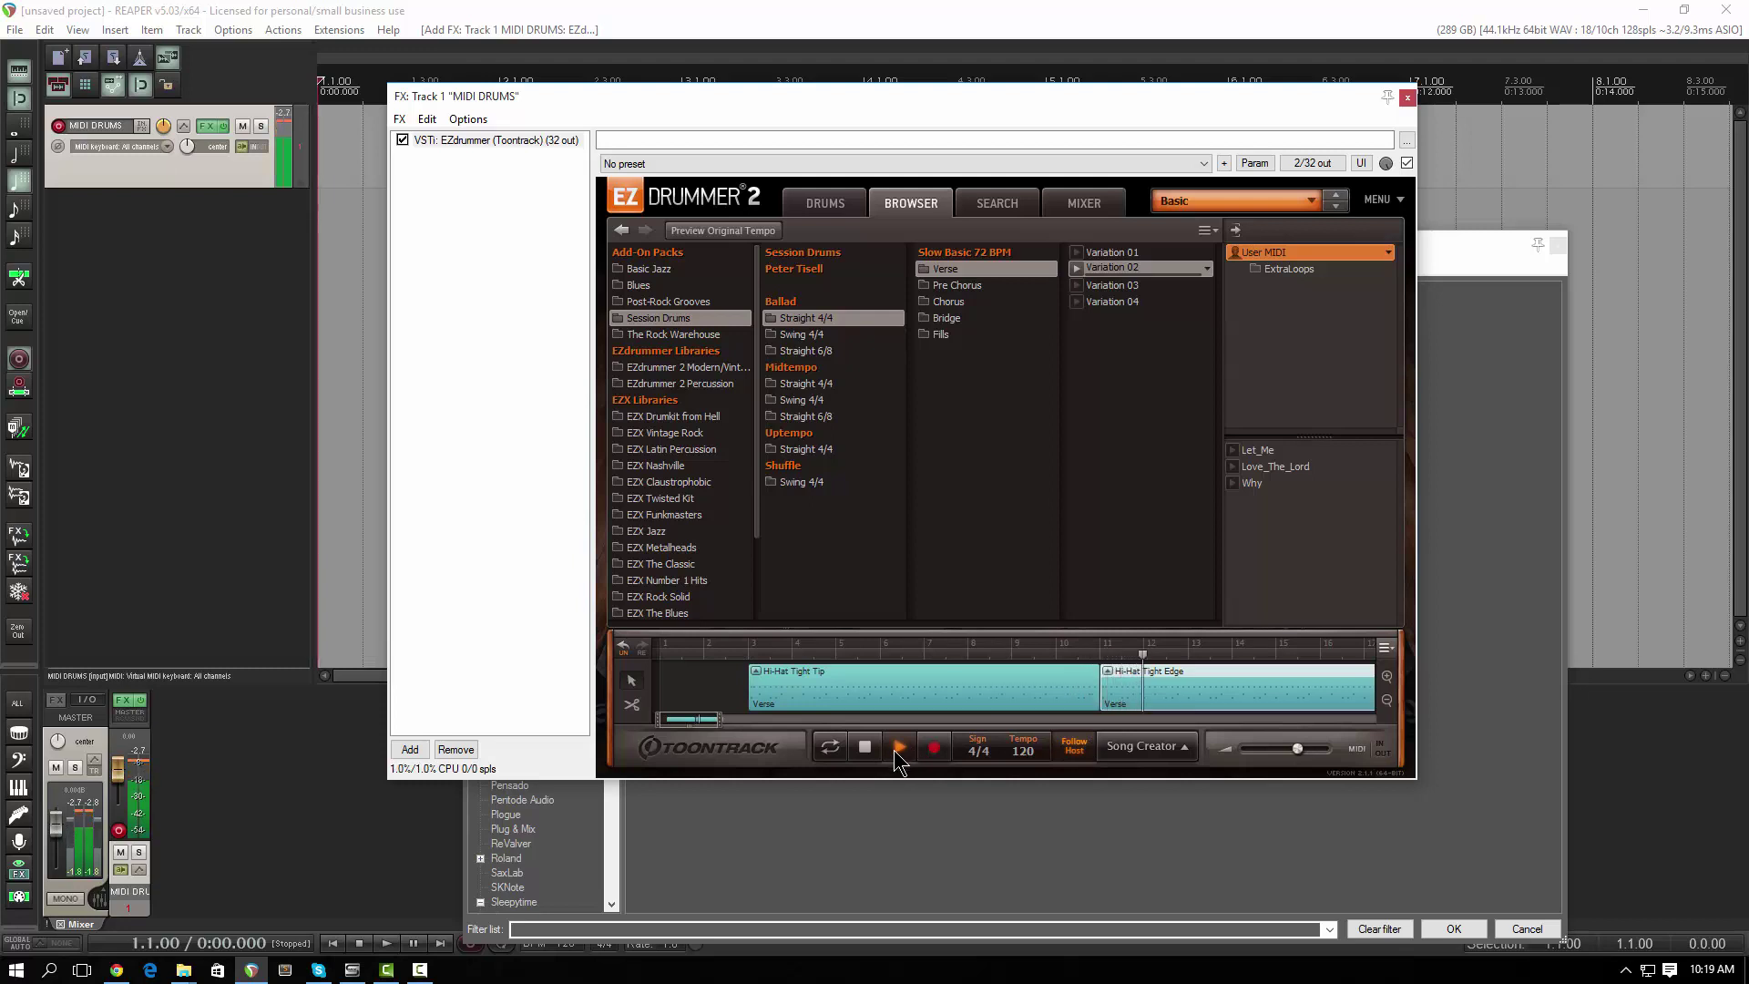
pyautogui.click(900, 747)
pyautogui.scroll(-2, 1069, 692)
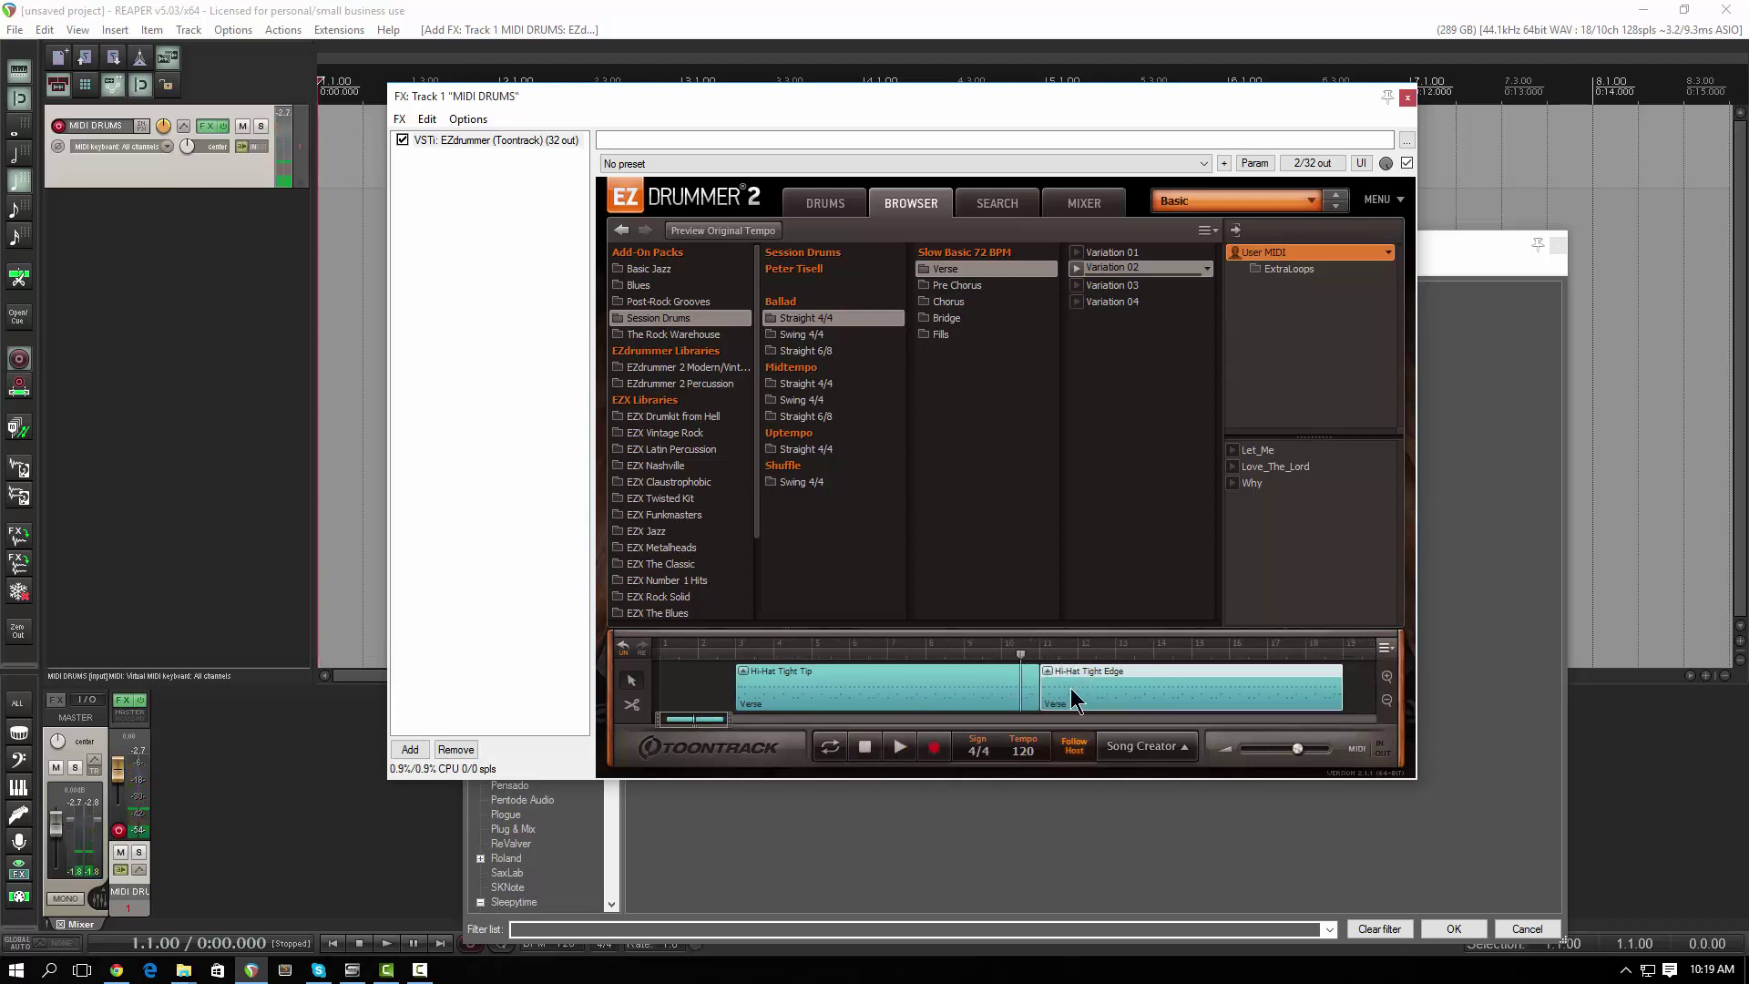
pyautogui.scroll(-1, 1069, 686)
pyautogui.scroll(-2, 1315, 696)
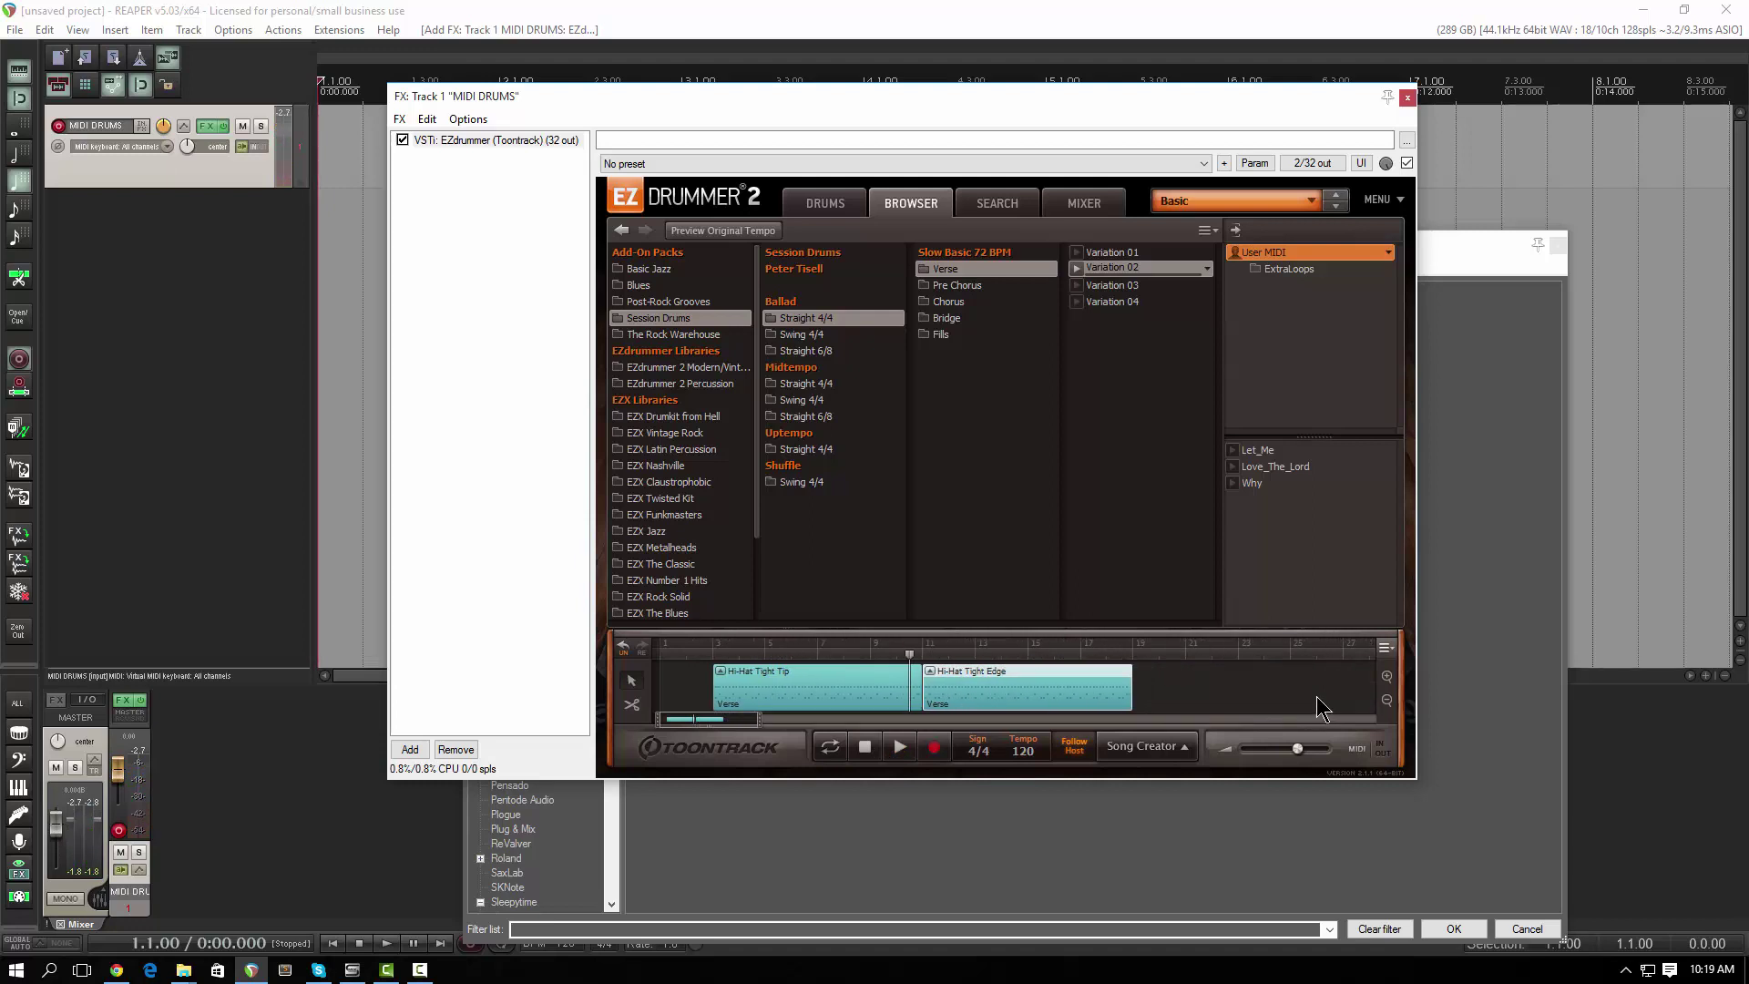
pyautogui.scroll(2, 1316, 696)
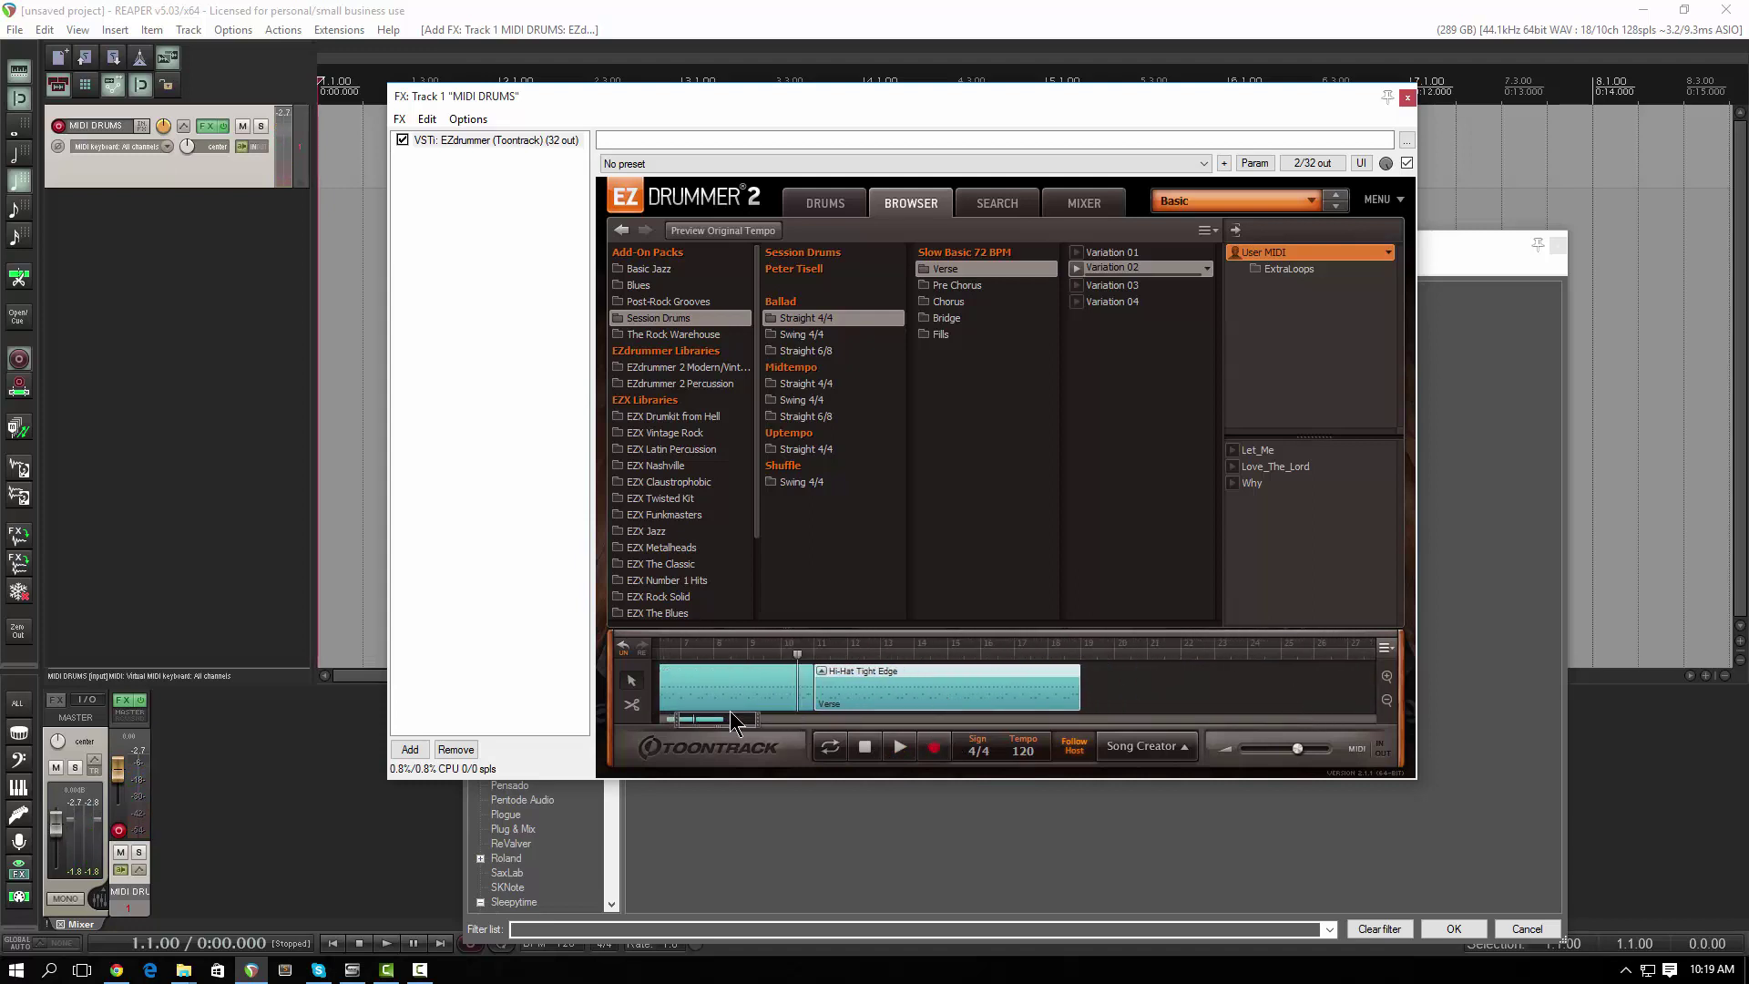
pyautogui.moveTo(704, 720); pyautogui.dragTo(686, 720)
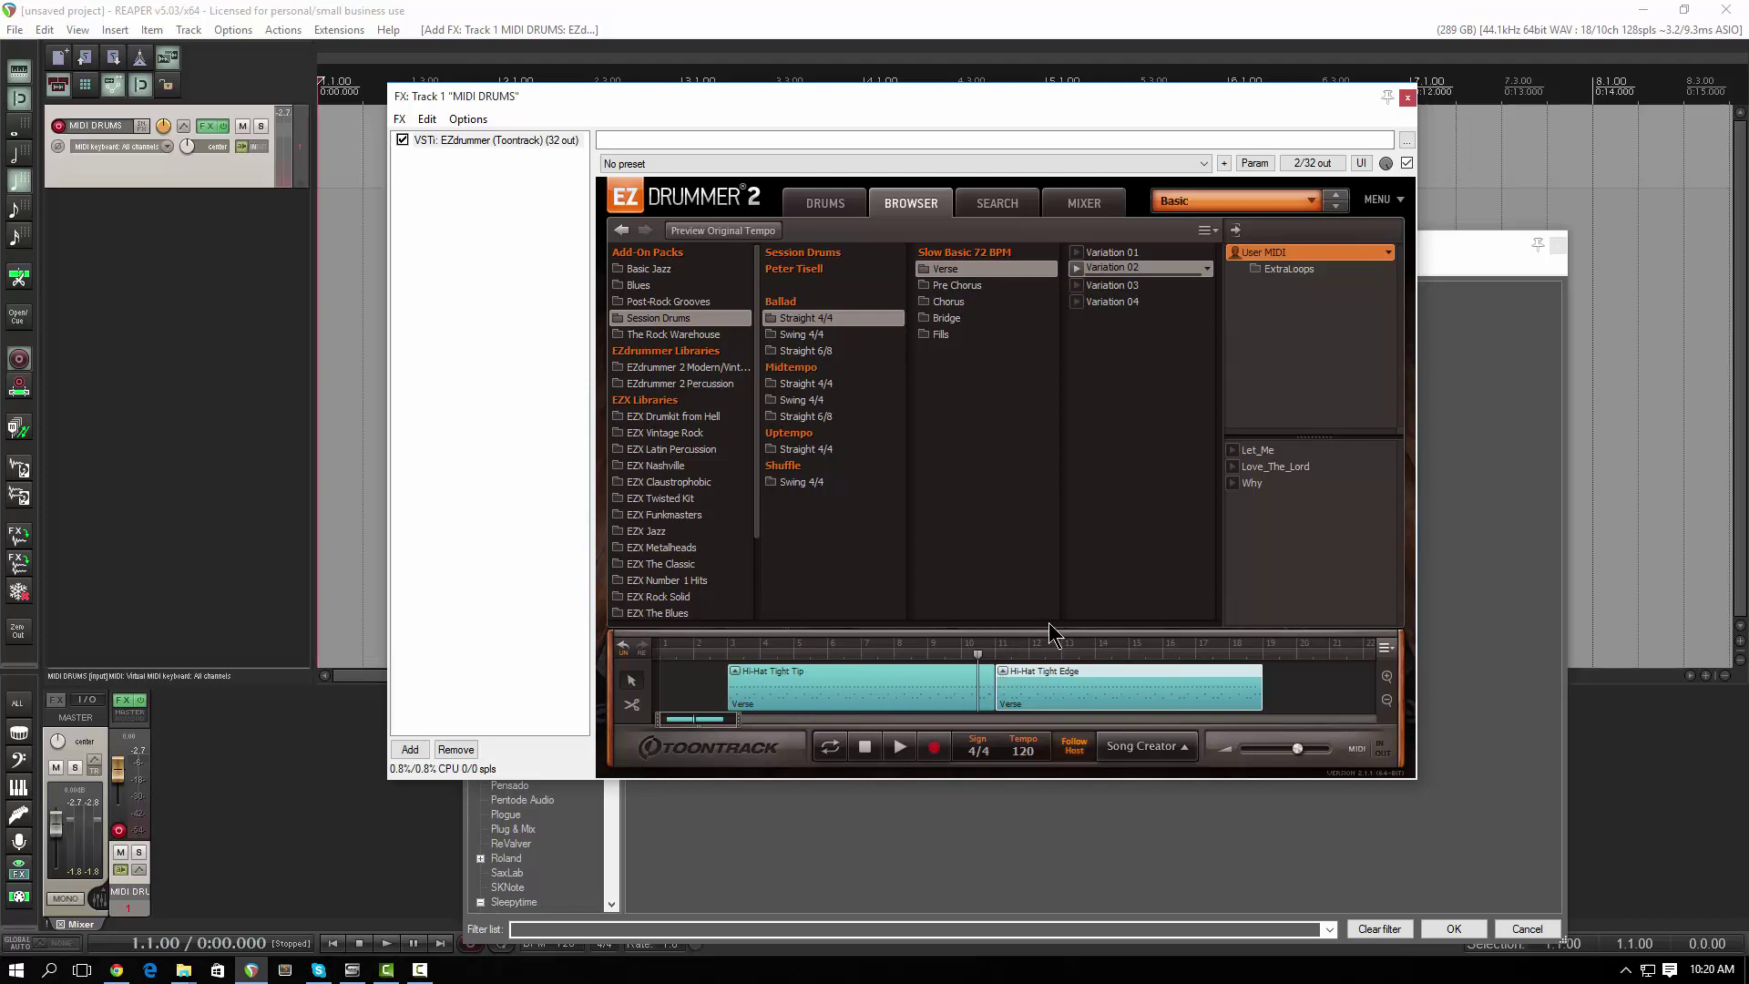
pyautogui.click(735, 673)
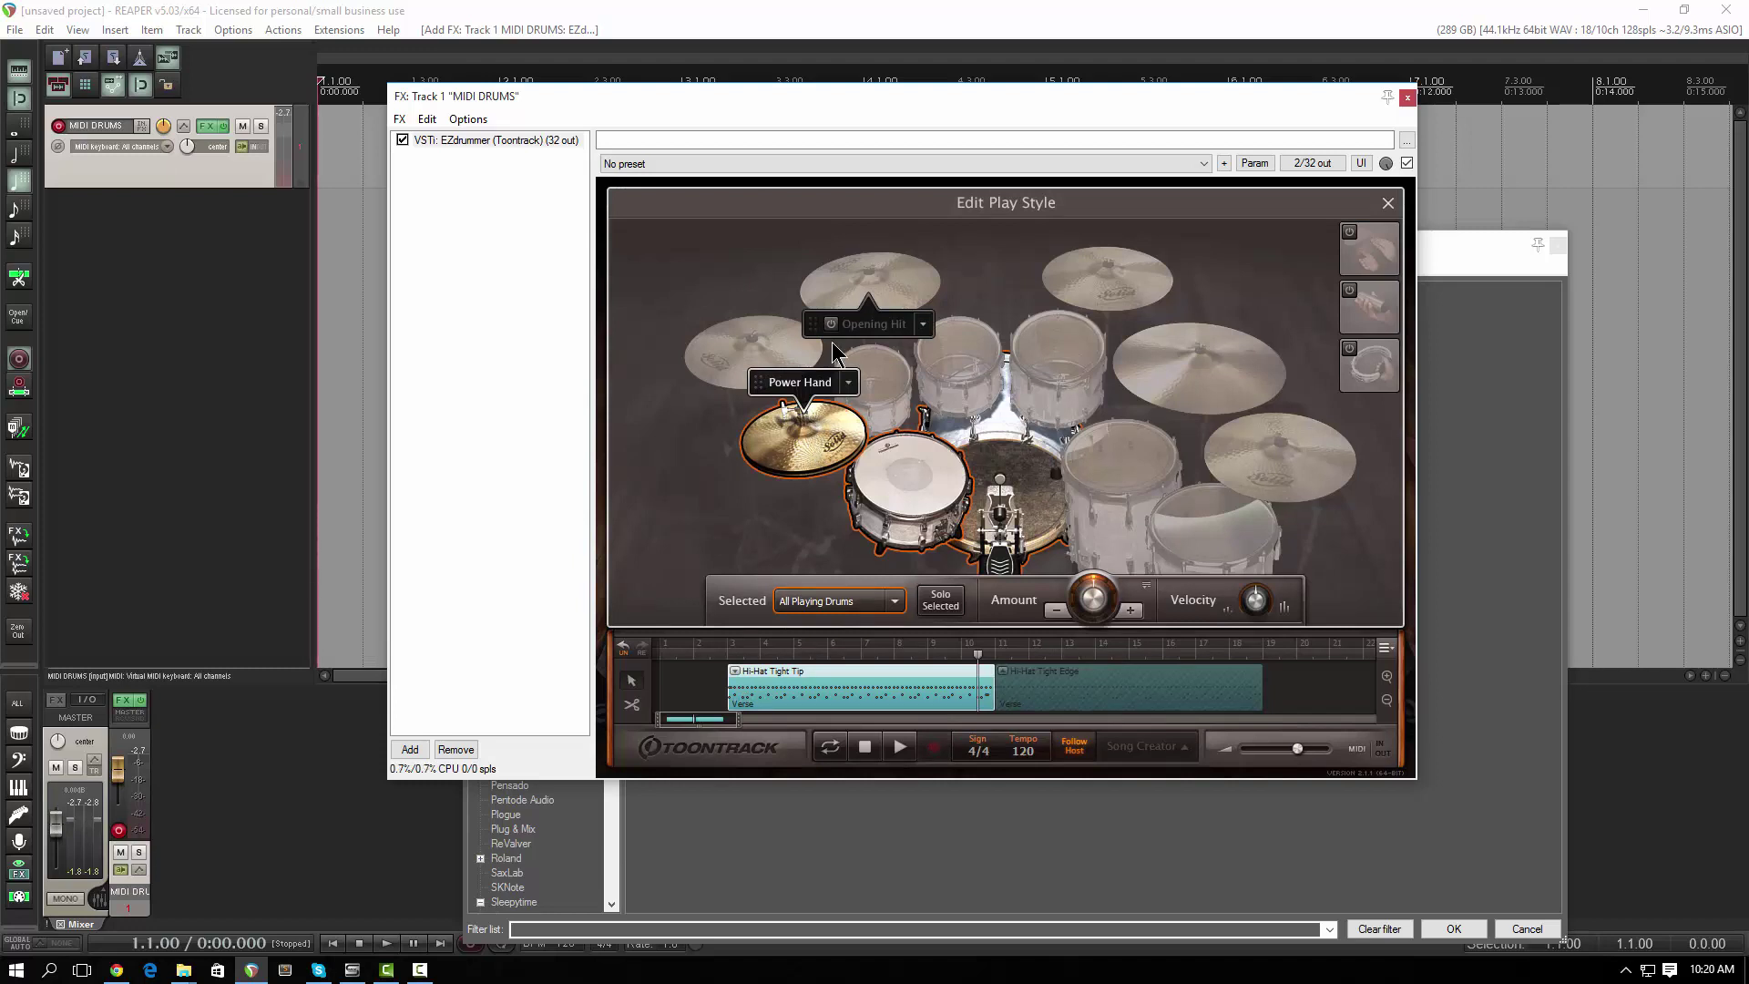
# Enable Opening Hit and move the first block's Power Hand to the ride cymbal
pyautogui.click(831, 324)
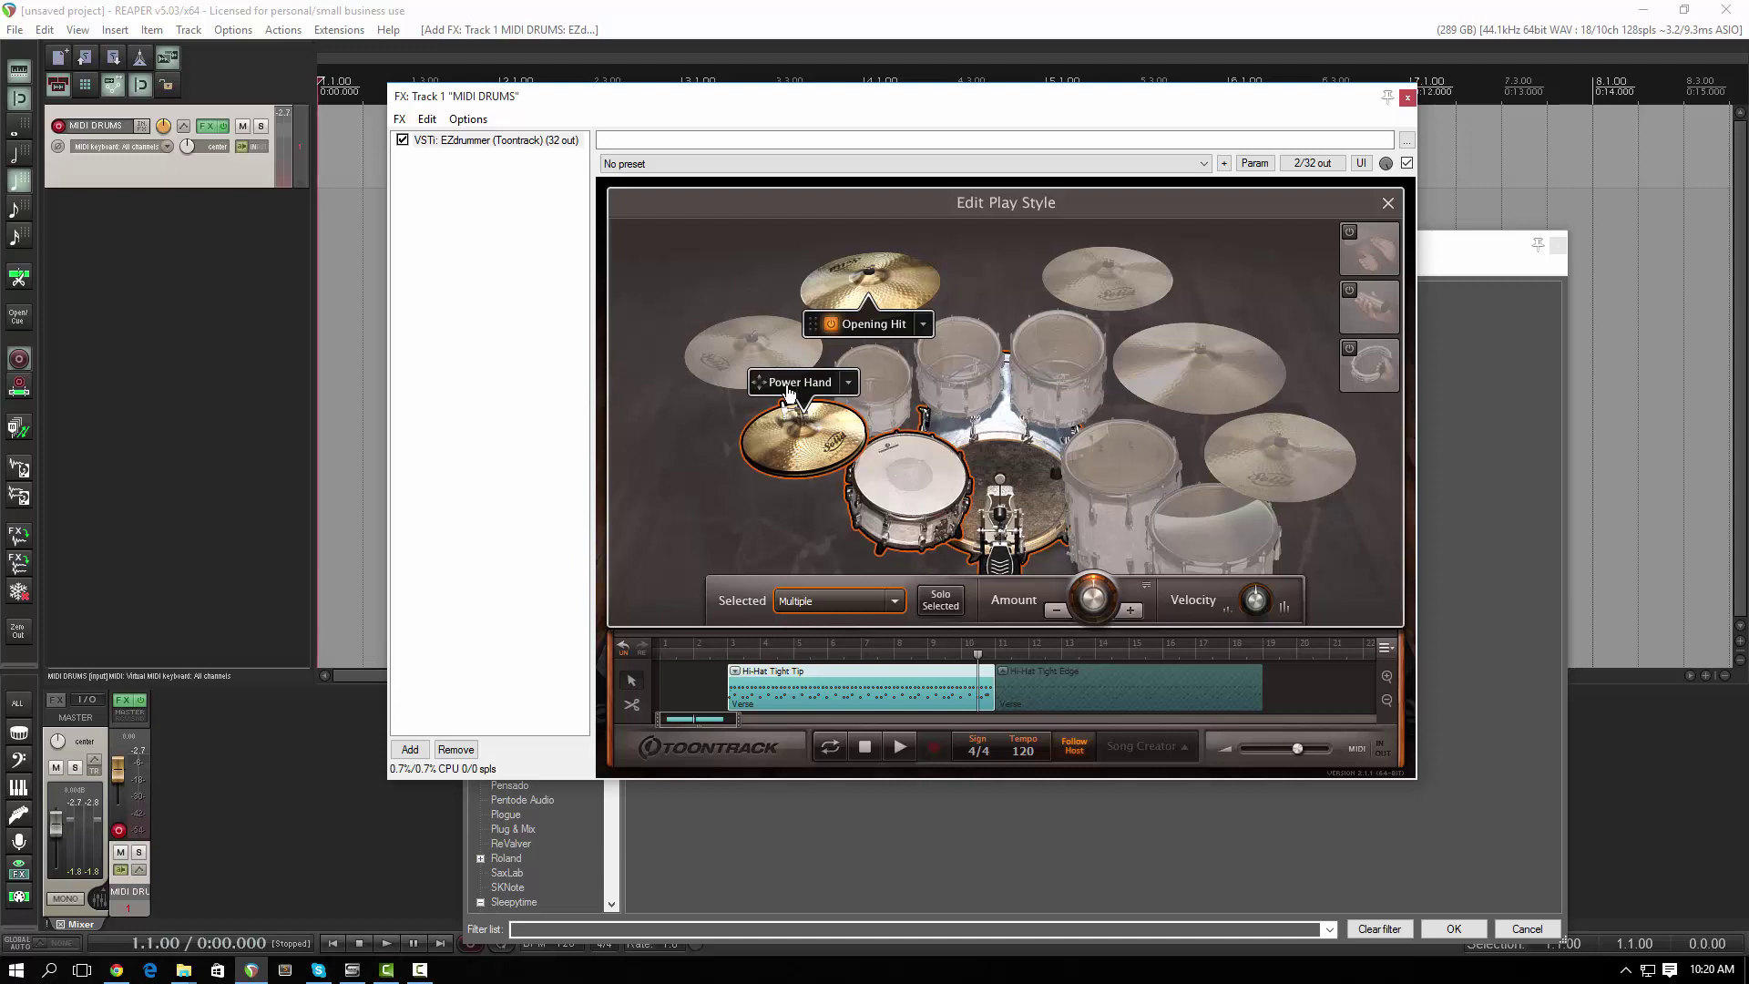
pyautogui.moveTo(789, 391); pyautogui.dragTo(1201, 350)
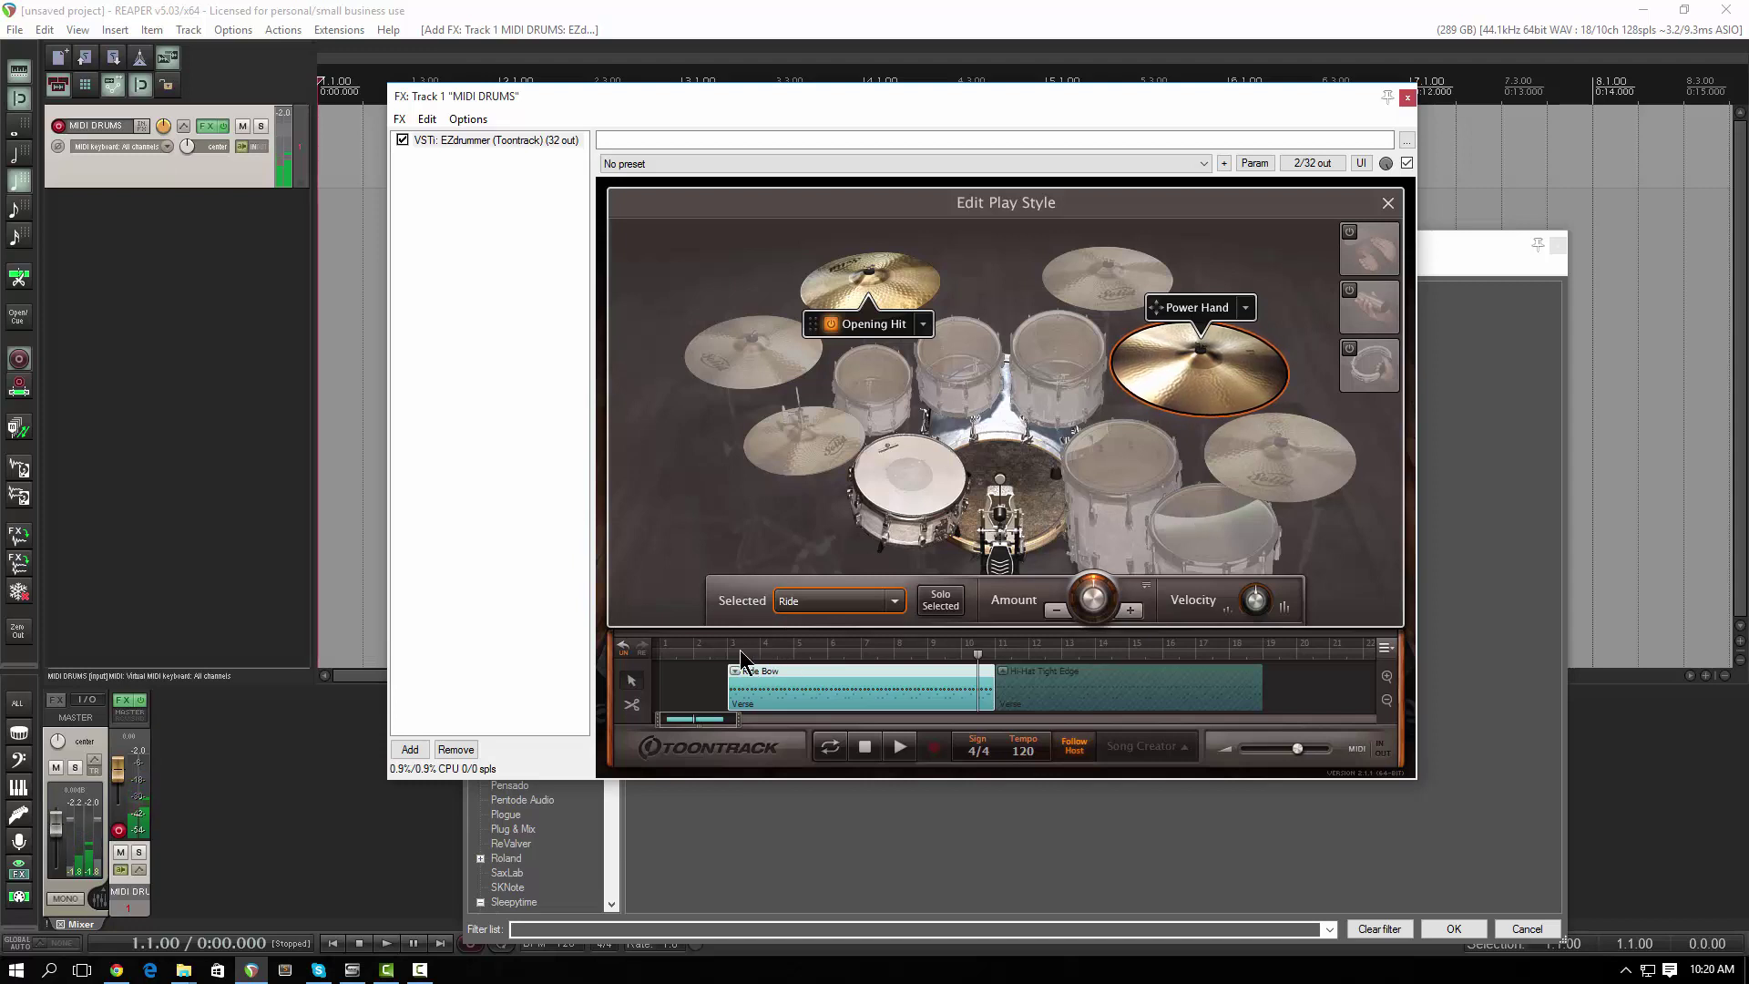
pyautogui.click(714, 654)
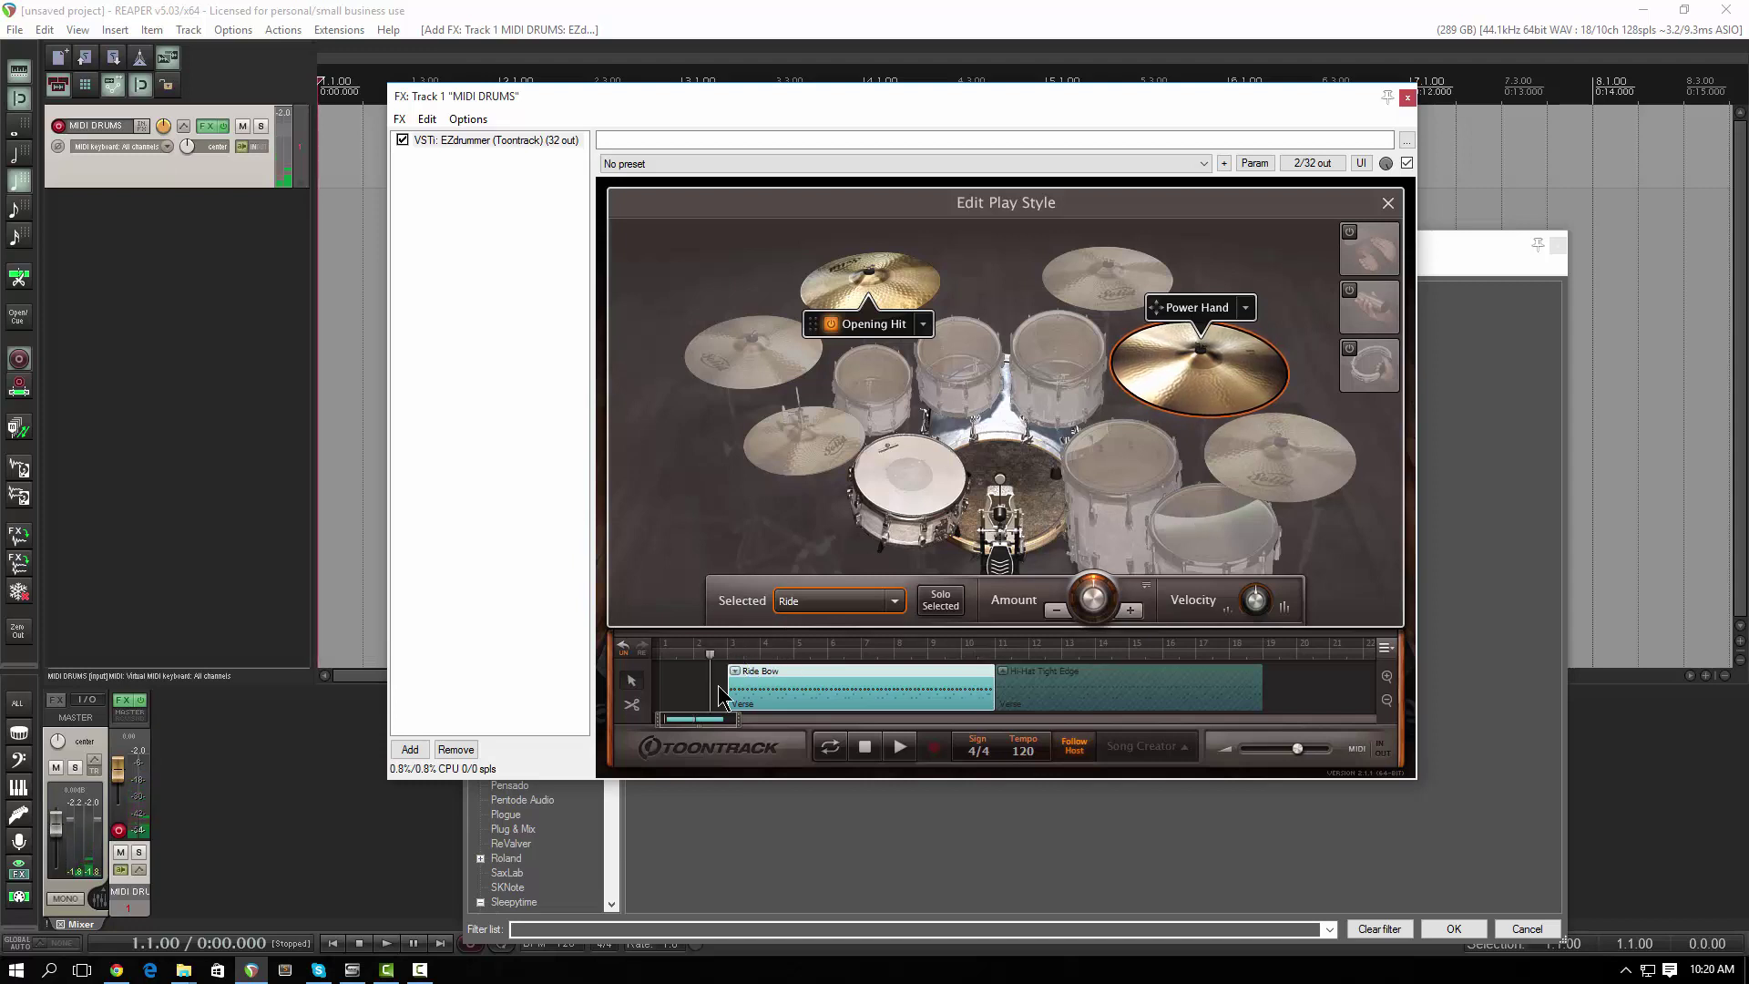
pyautogui.click(1387, 203)
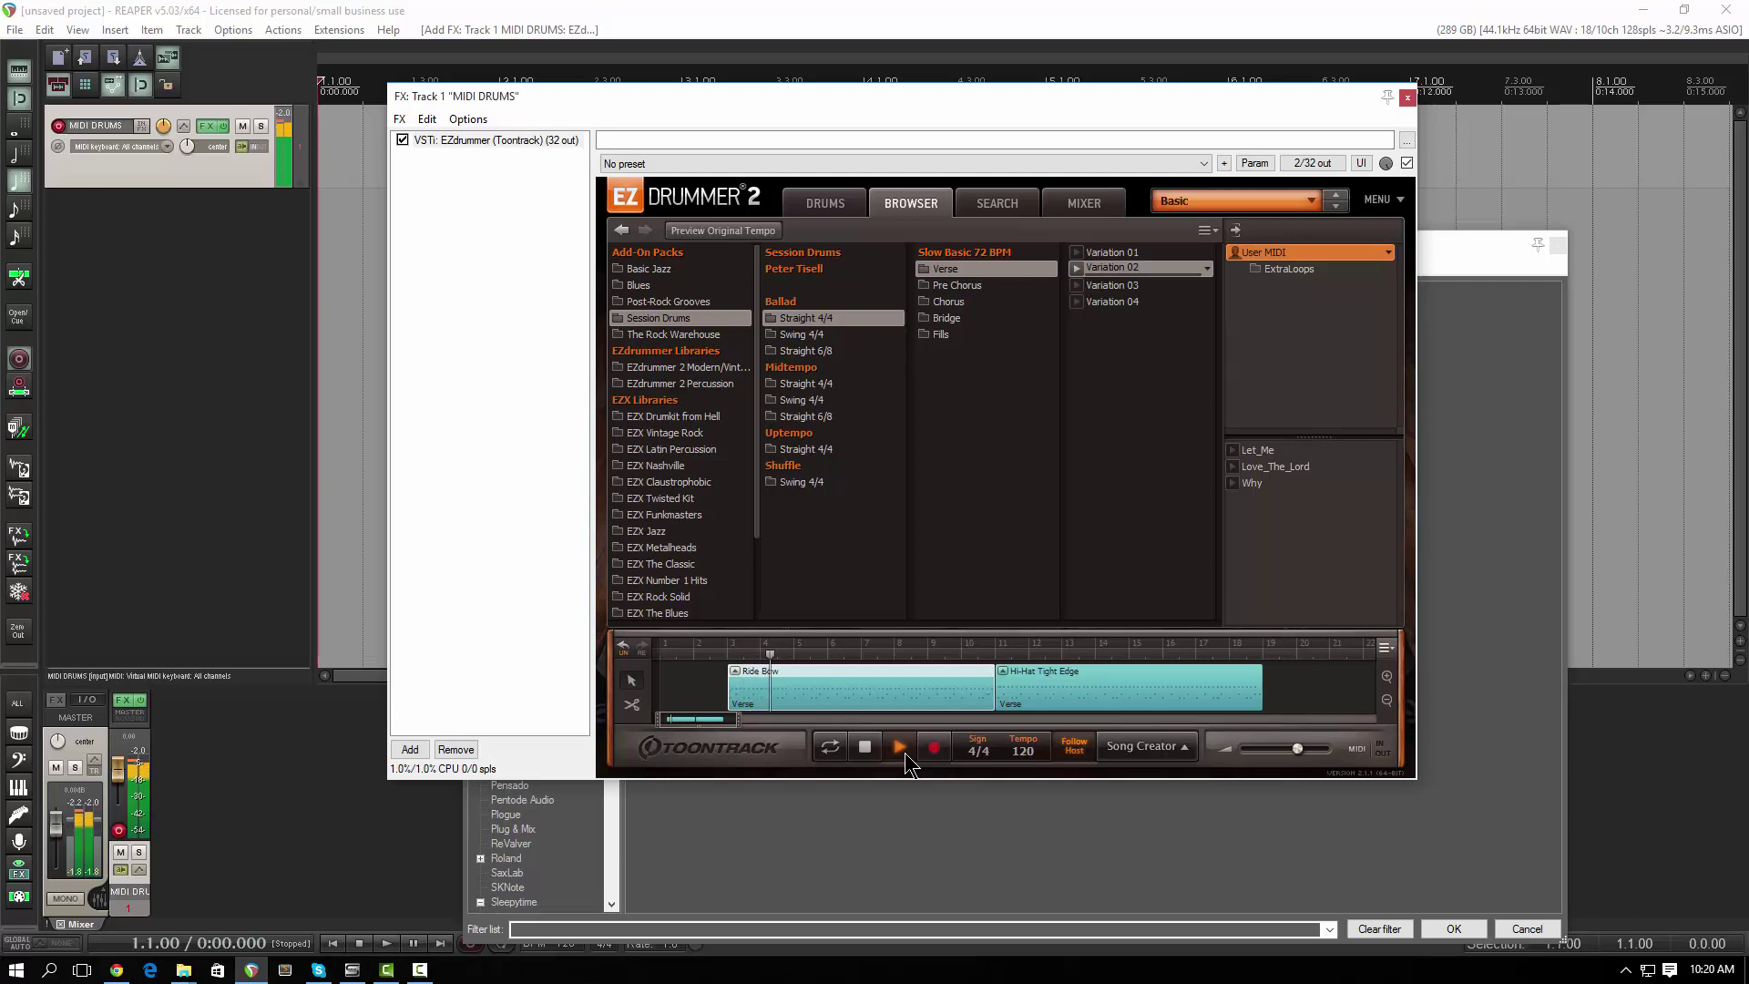
# Stop playback, close the FX browser, and drag the Ride Bow block onto MIDI DRUMS
pyautogui.click(865, 747)
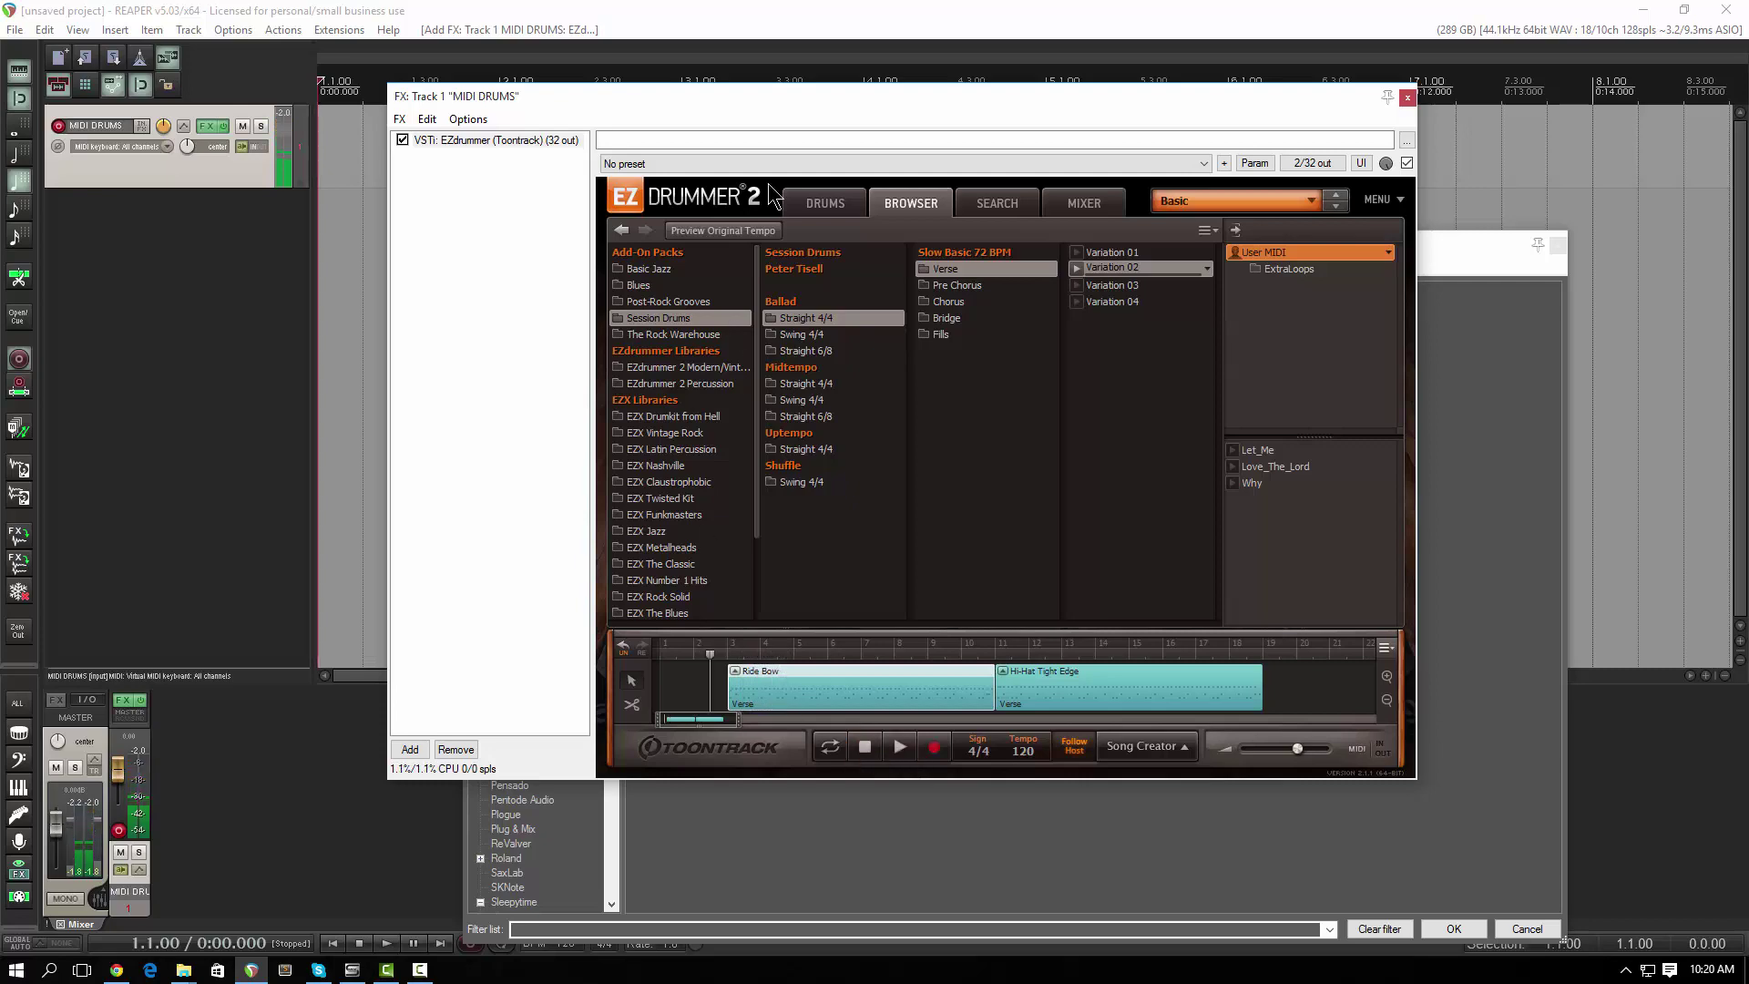
pyautogui.moveTo(778, 107); pyautogui.dragTo(804, 178)
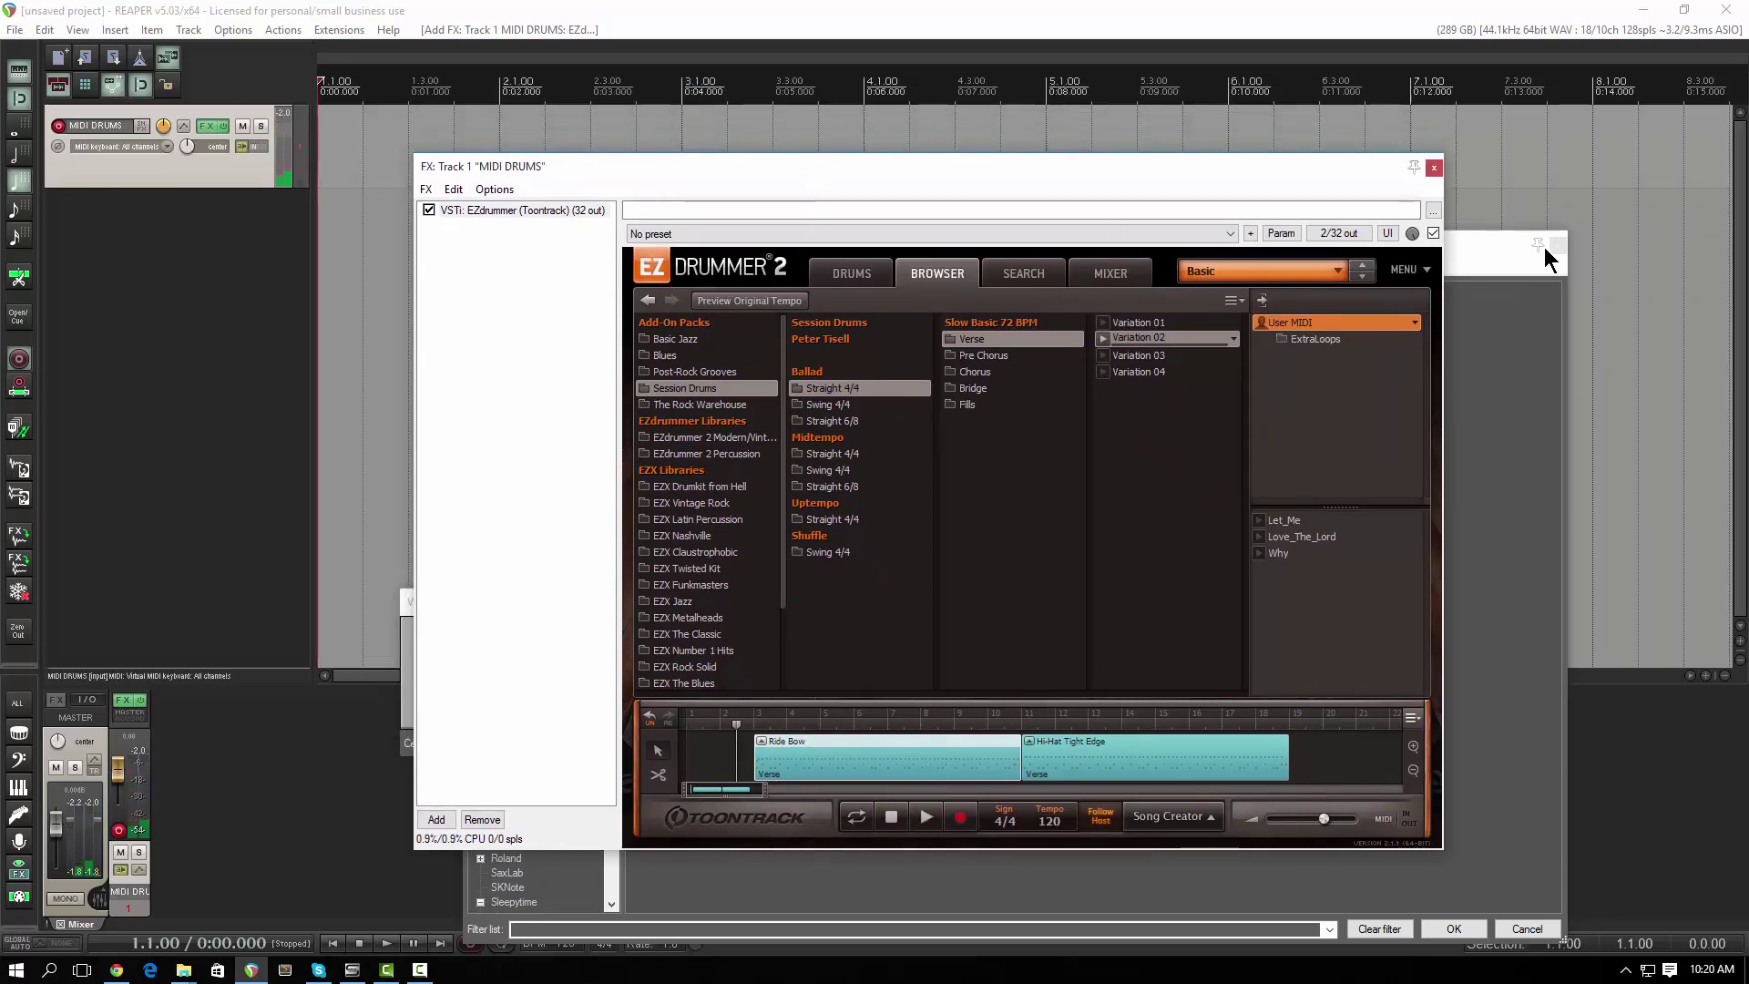
pyautogui.click(1557, 244)
pyautogui.moveTo(957, 164); pyautogui.dragTo(1020, 235)
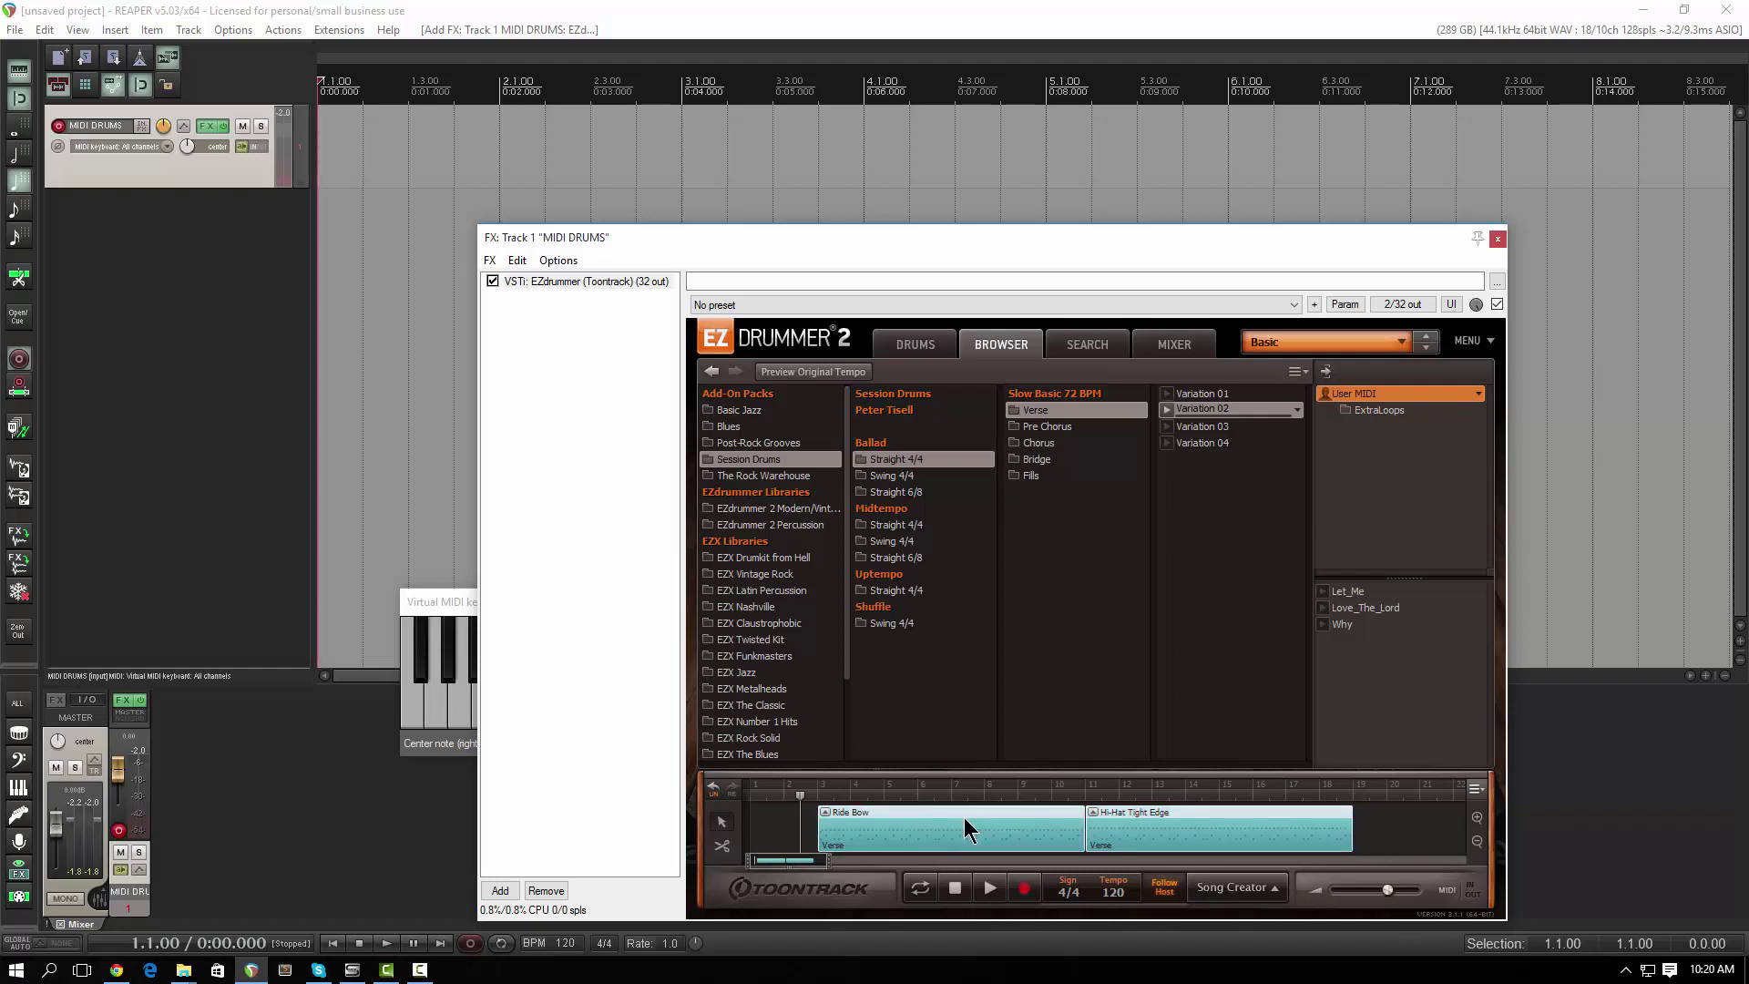
pyautogui.moveTo(964, 817); pyautogui.dragTo(691, 127)
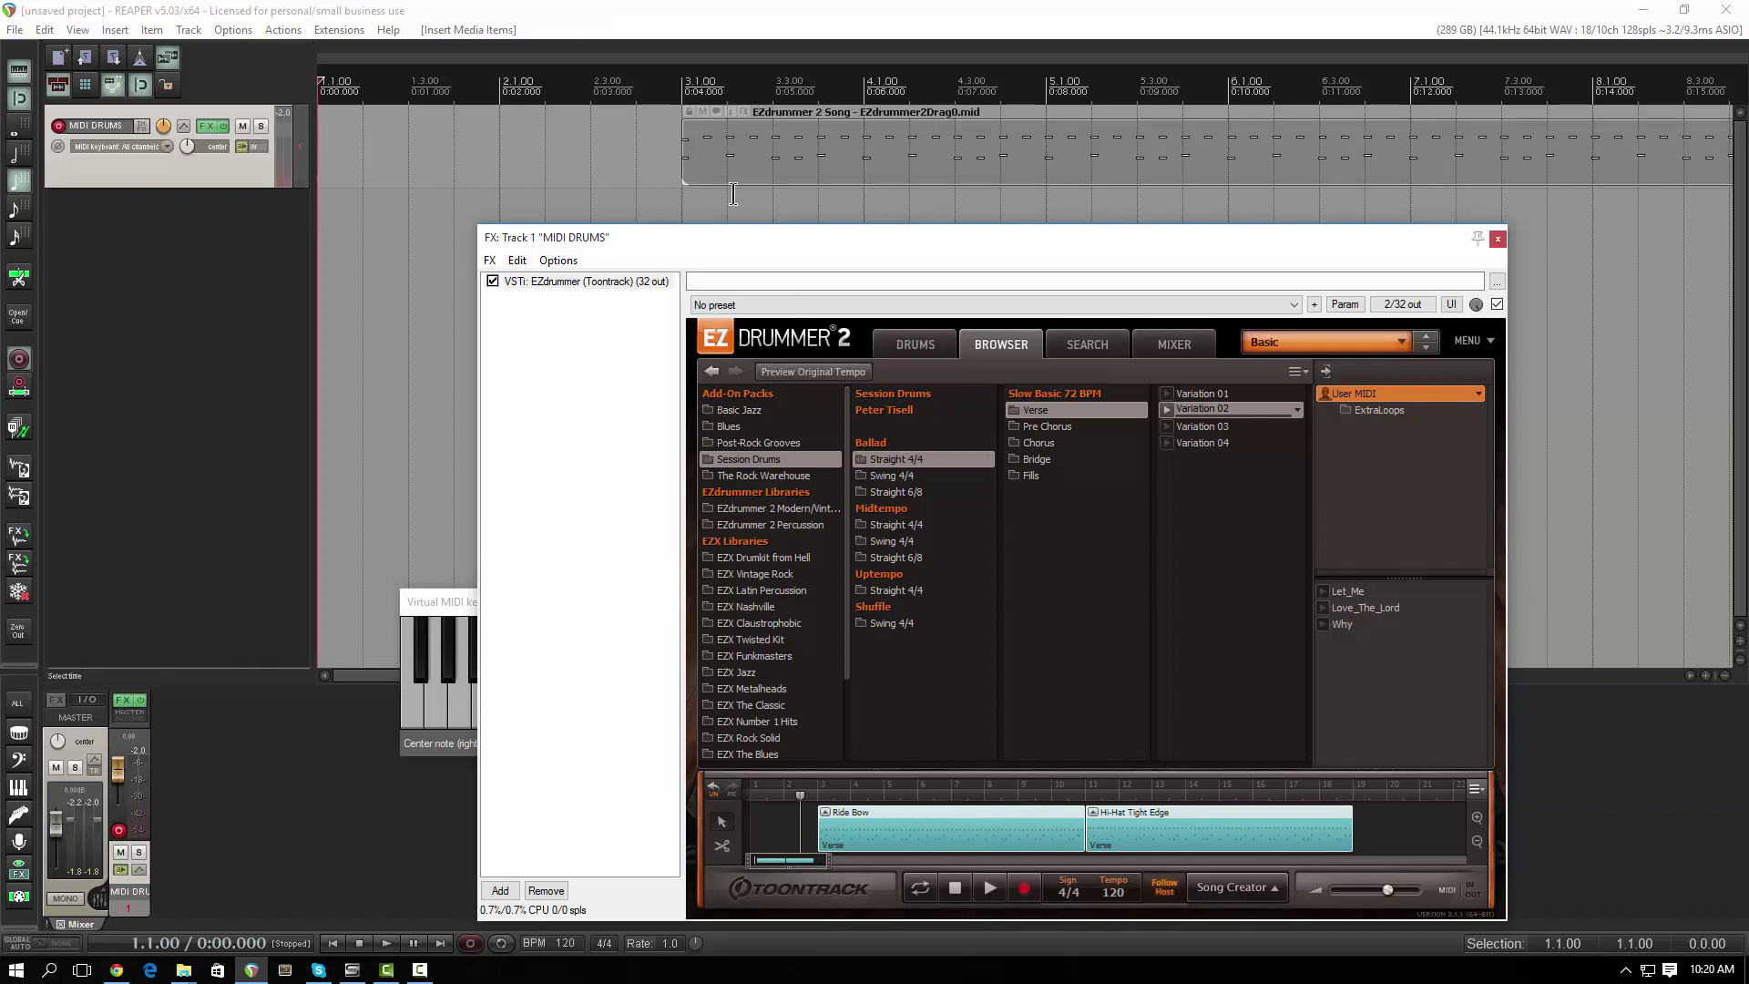
# Remove the song blocks from EZdrummer's timeline and close the plugin window
pyautogui.rightClick(874, 826)
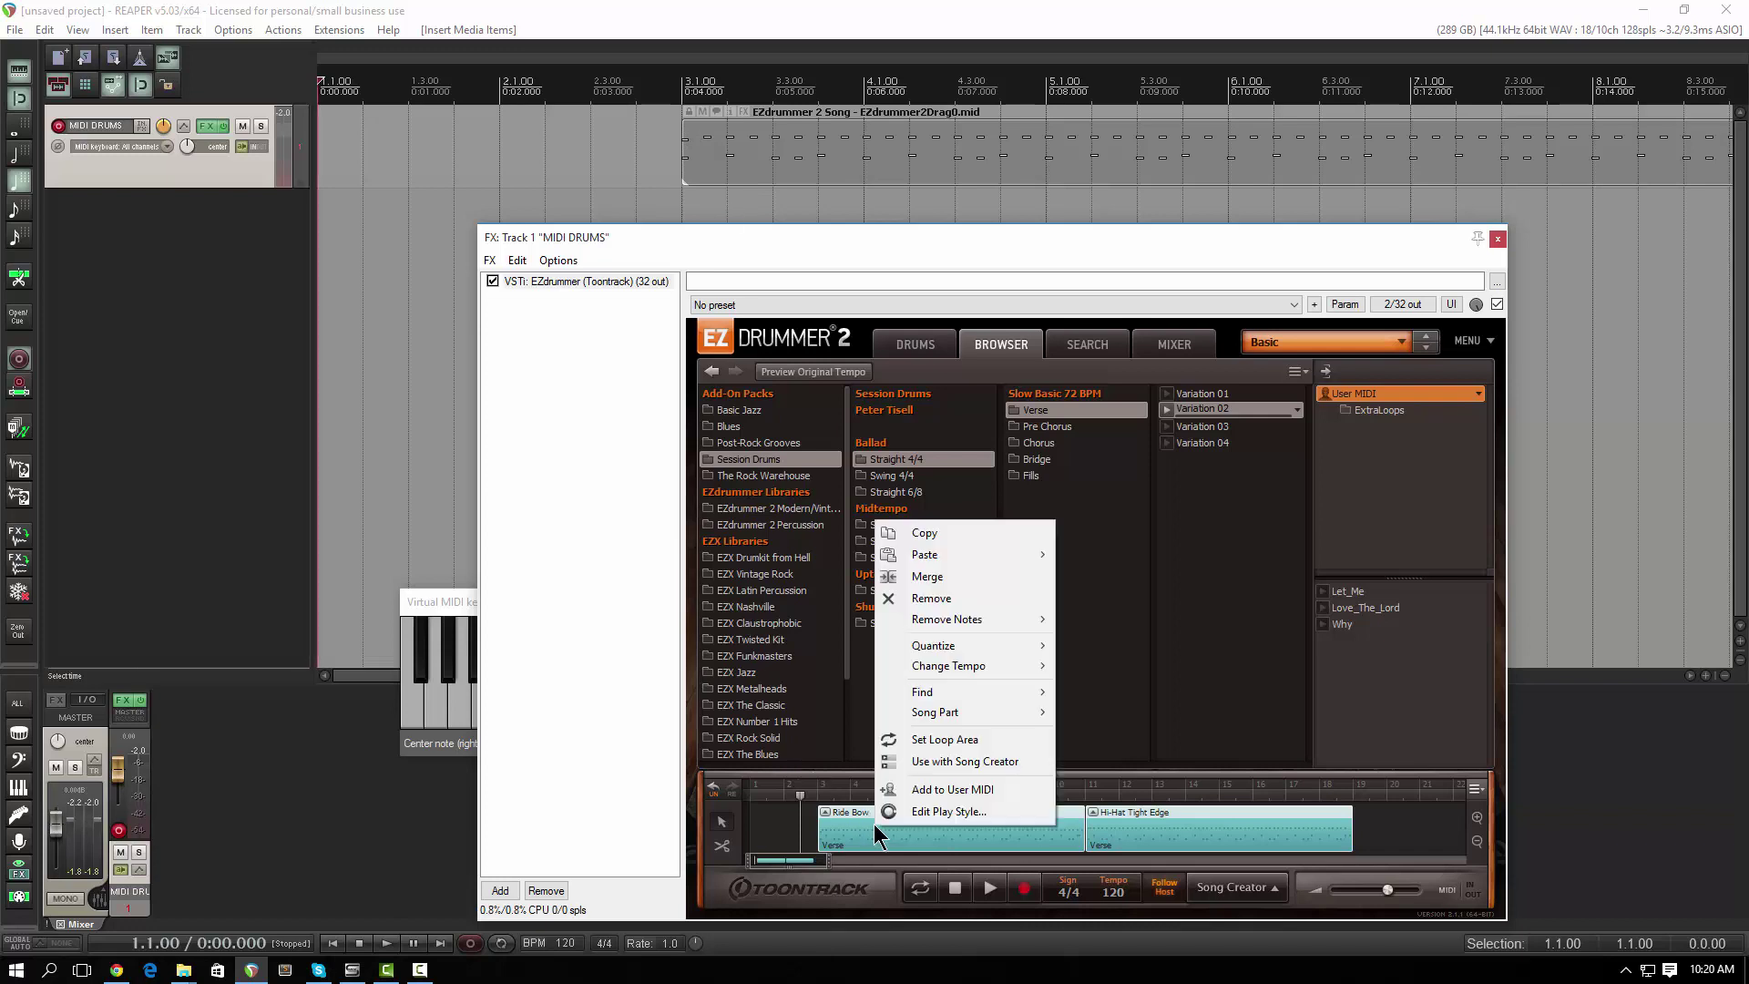
pyautogui.click(933, 596)
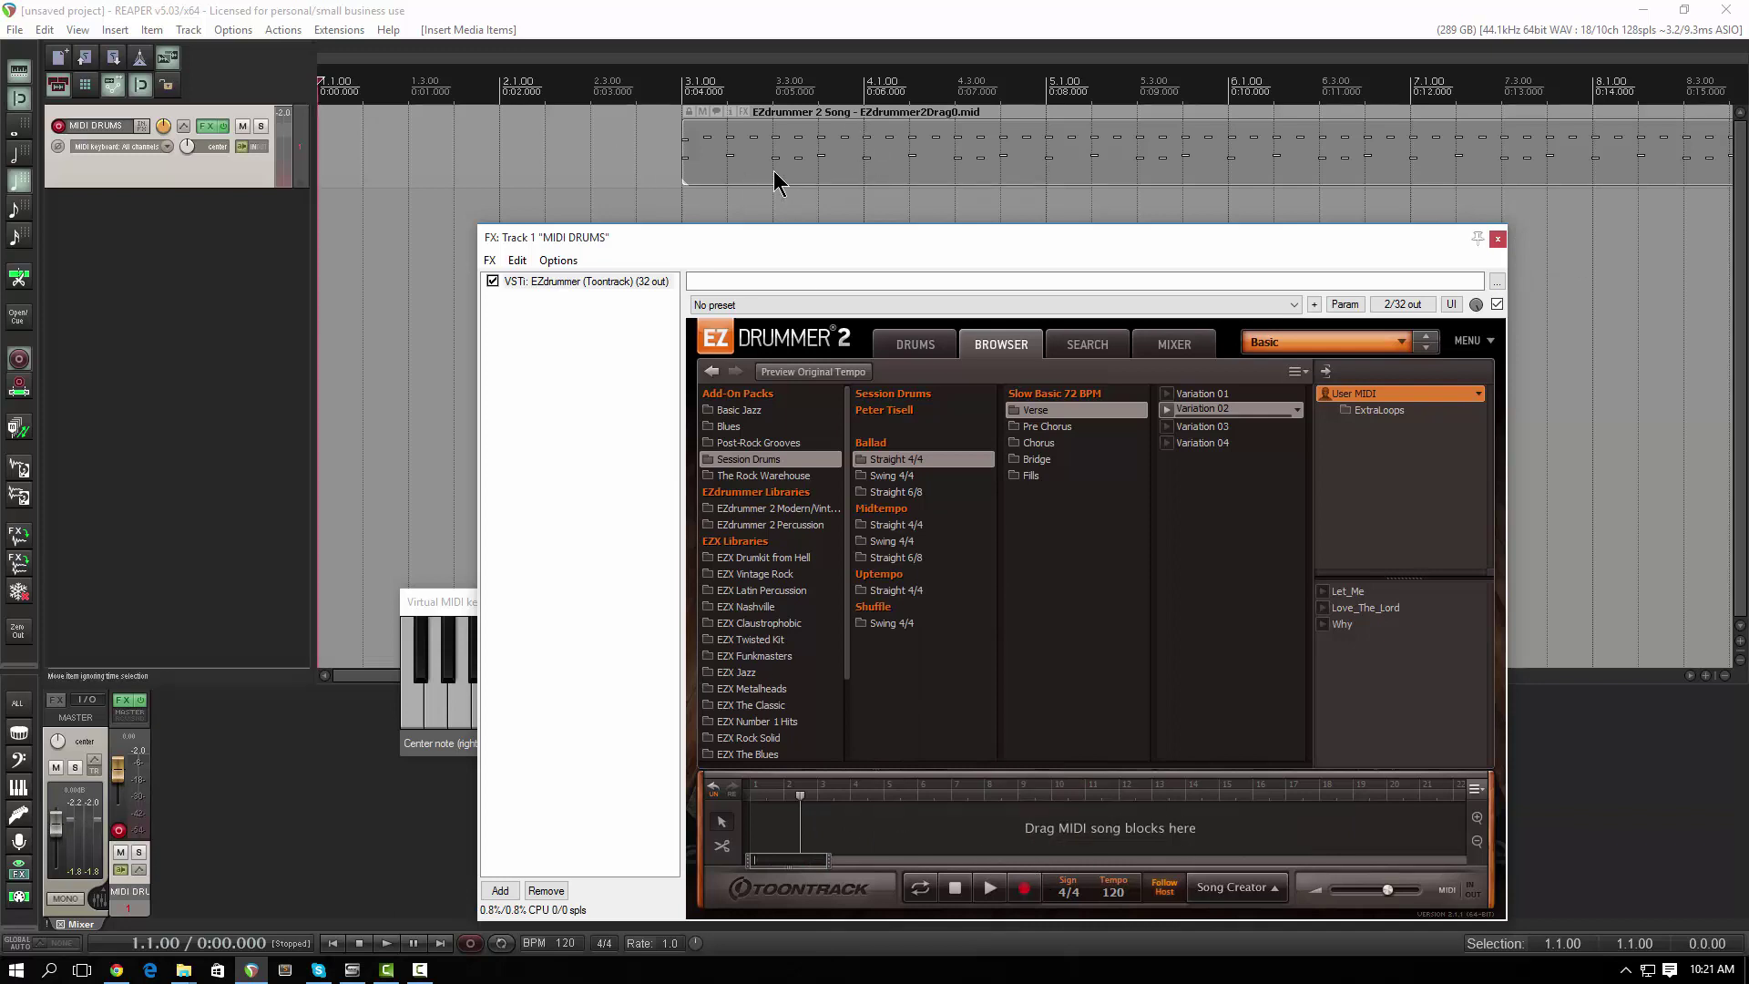
pyautogui.click(1498, 239)
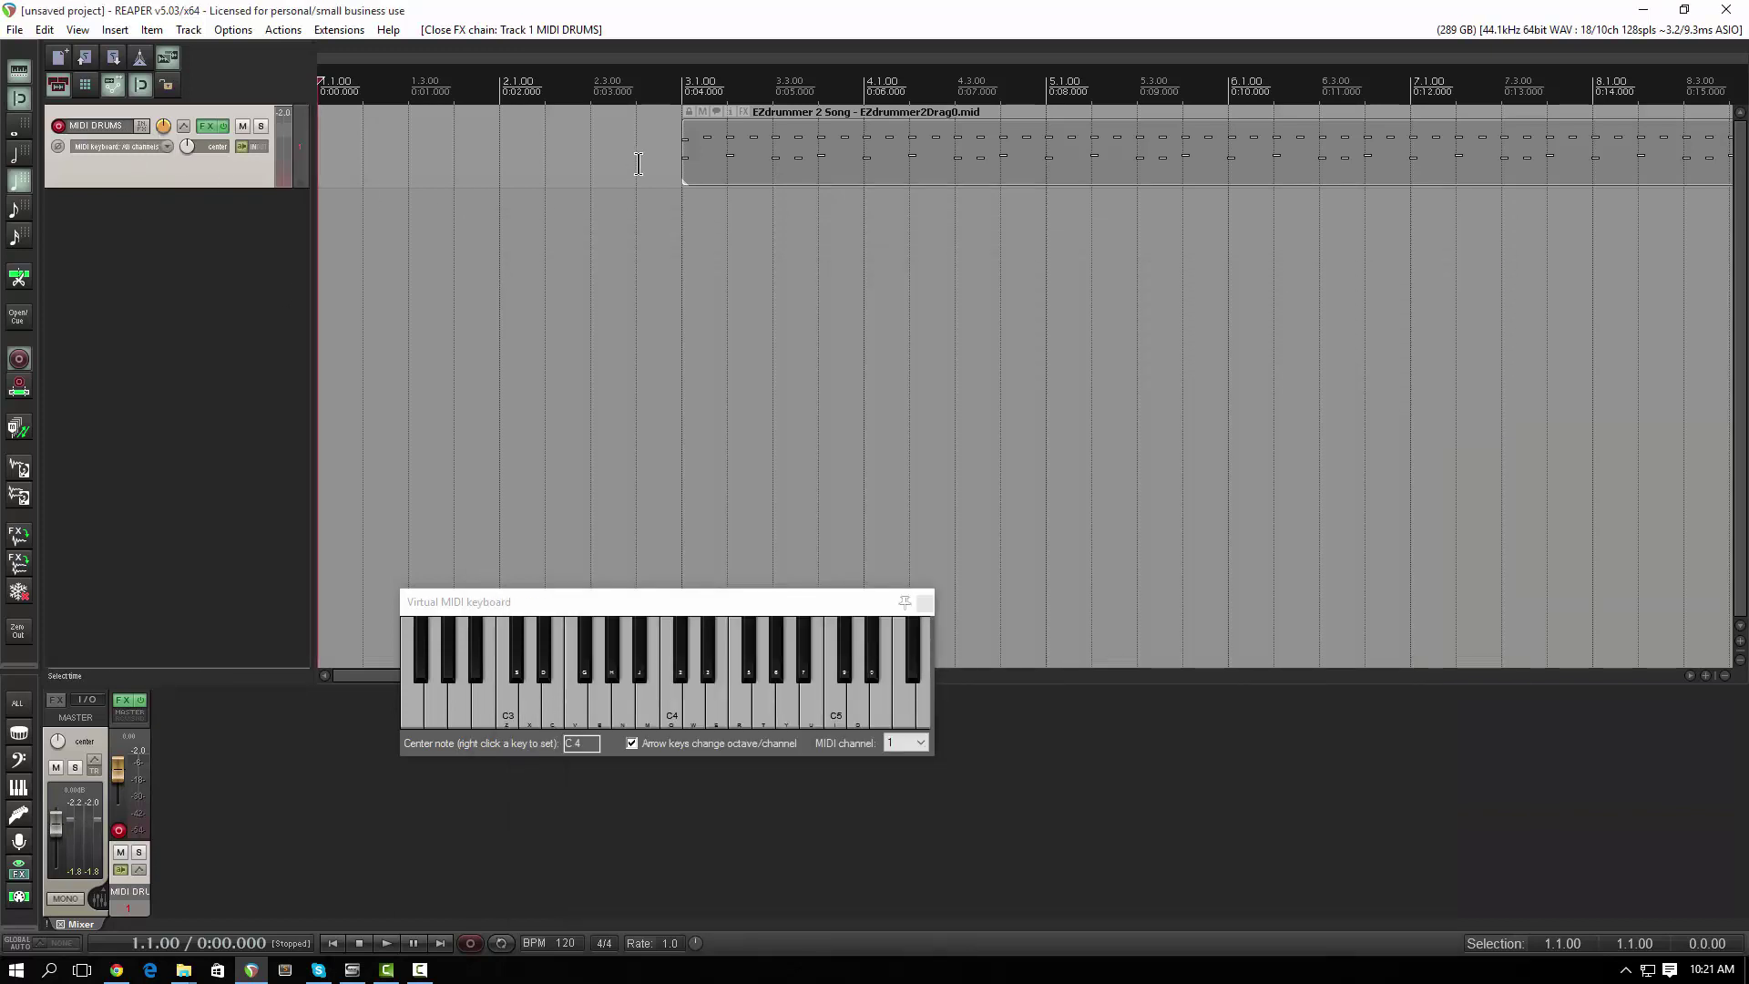
pyautogui.click(673, 159)
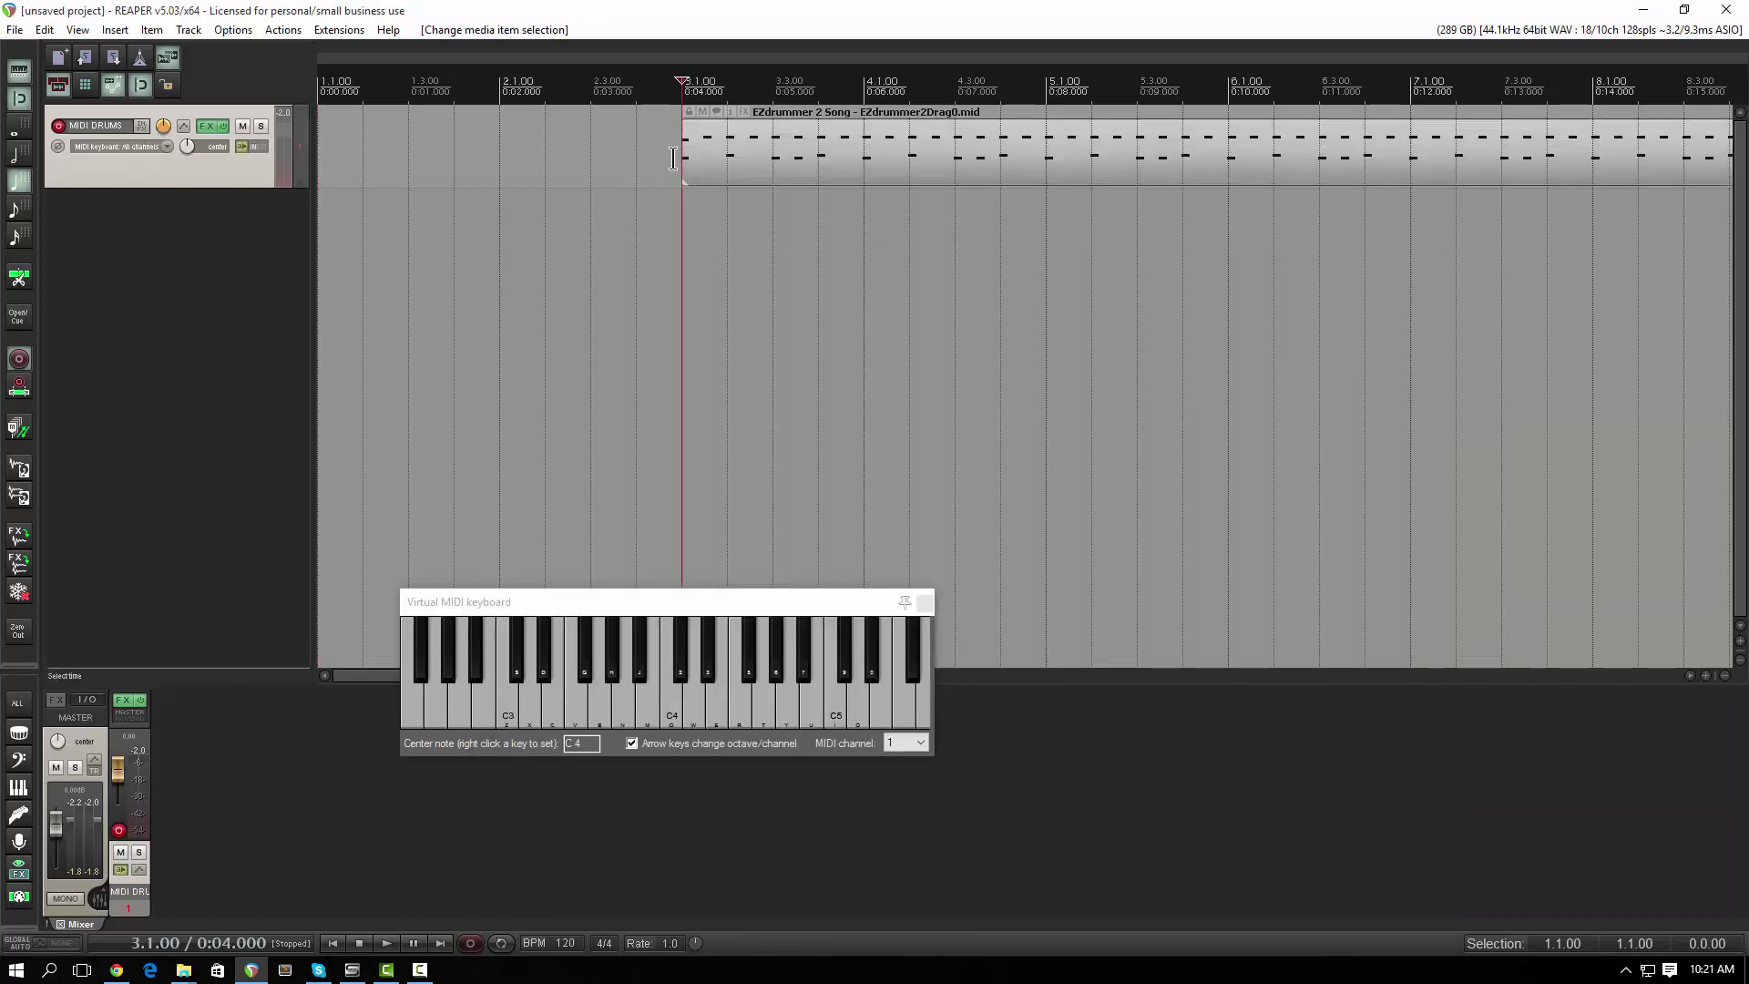
pyautogui.press('space')
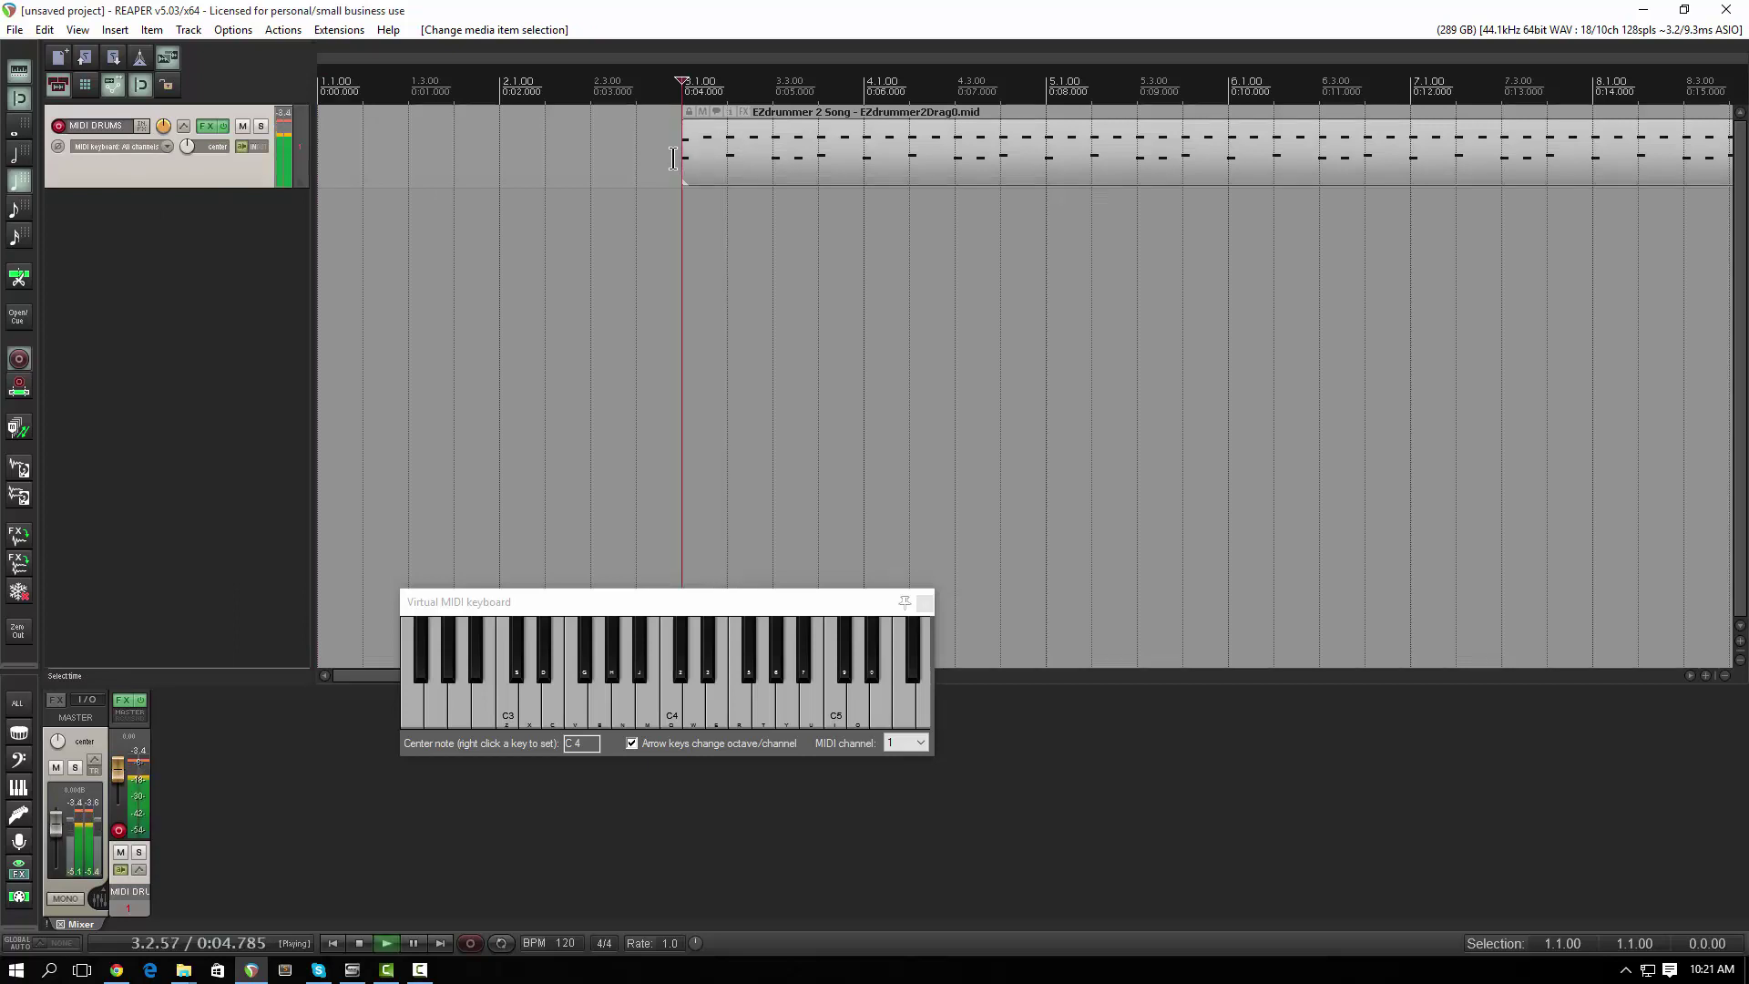
pyautogui.press('space')
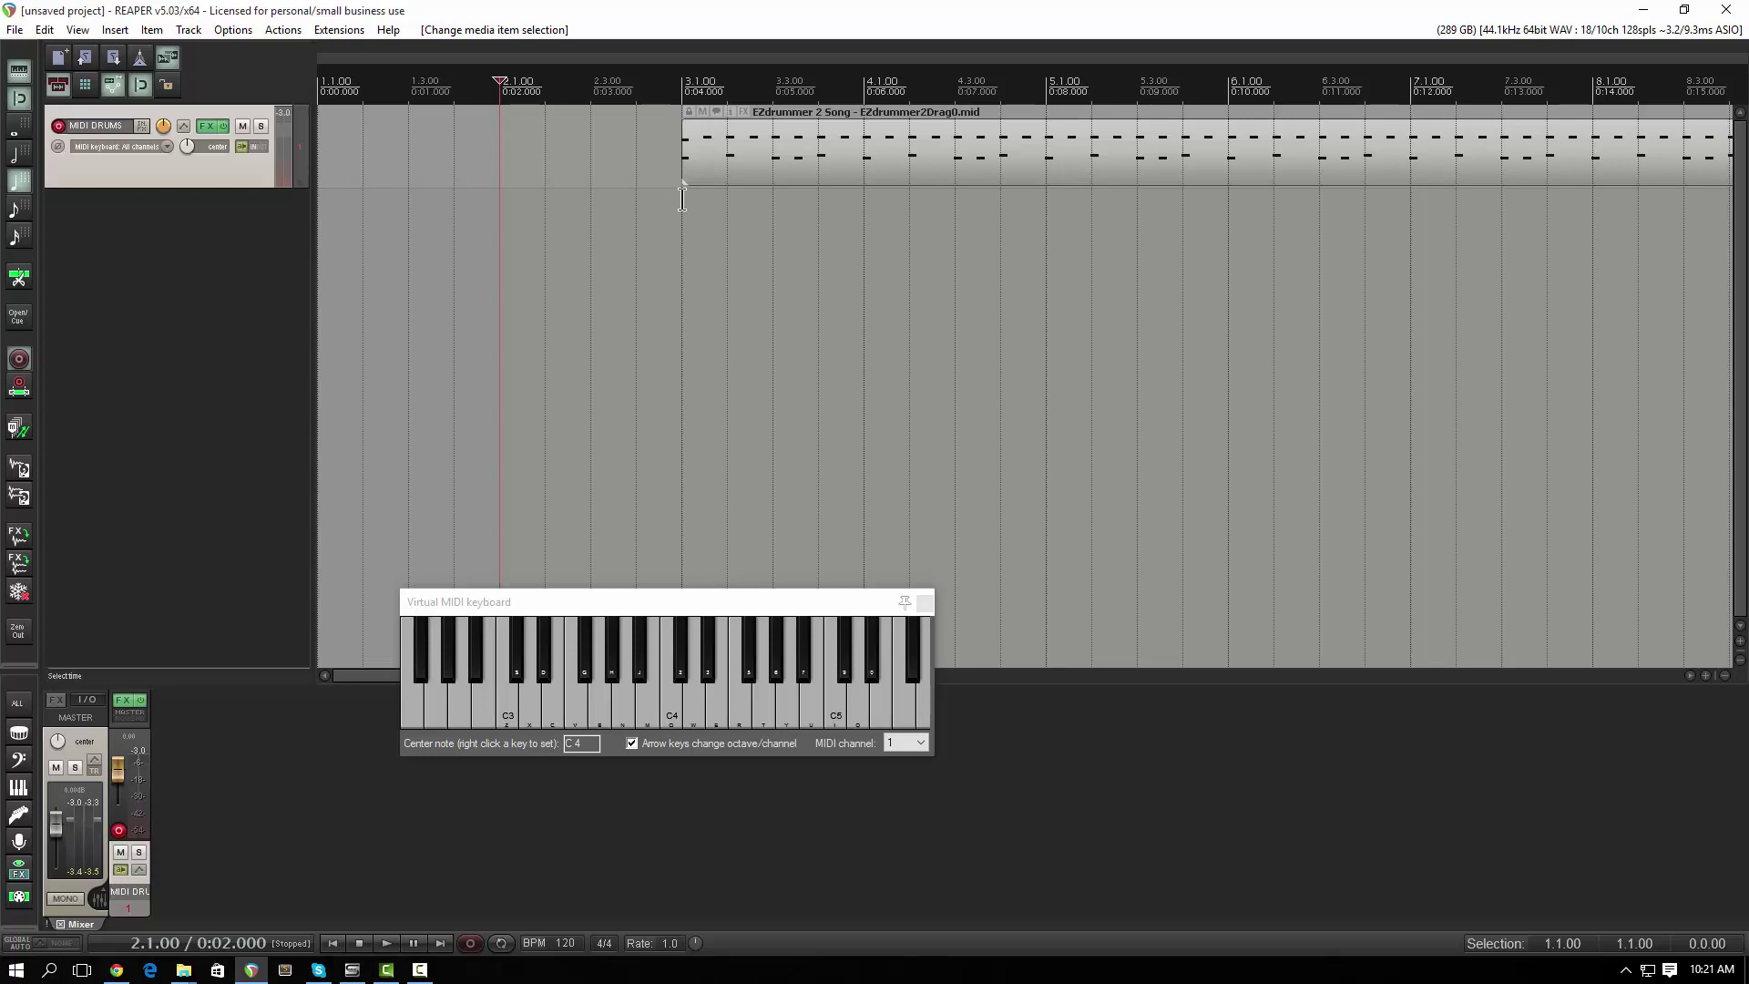
pyautogui.click(138, 60)
pyautogui.press('space')
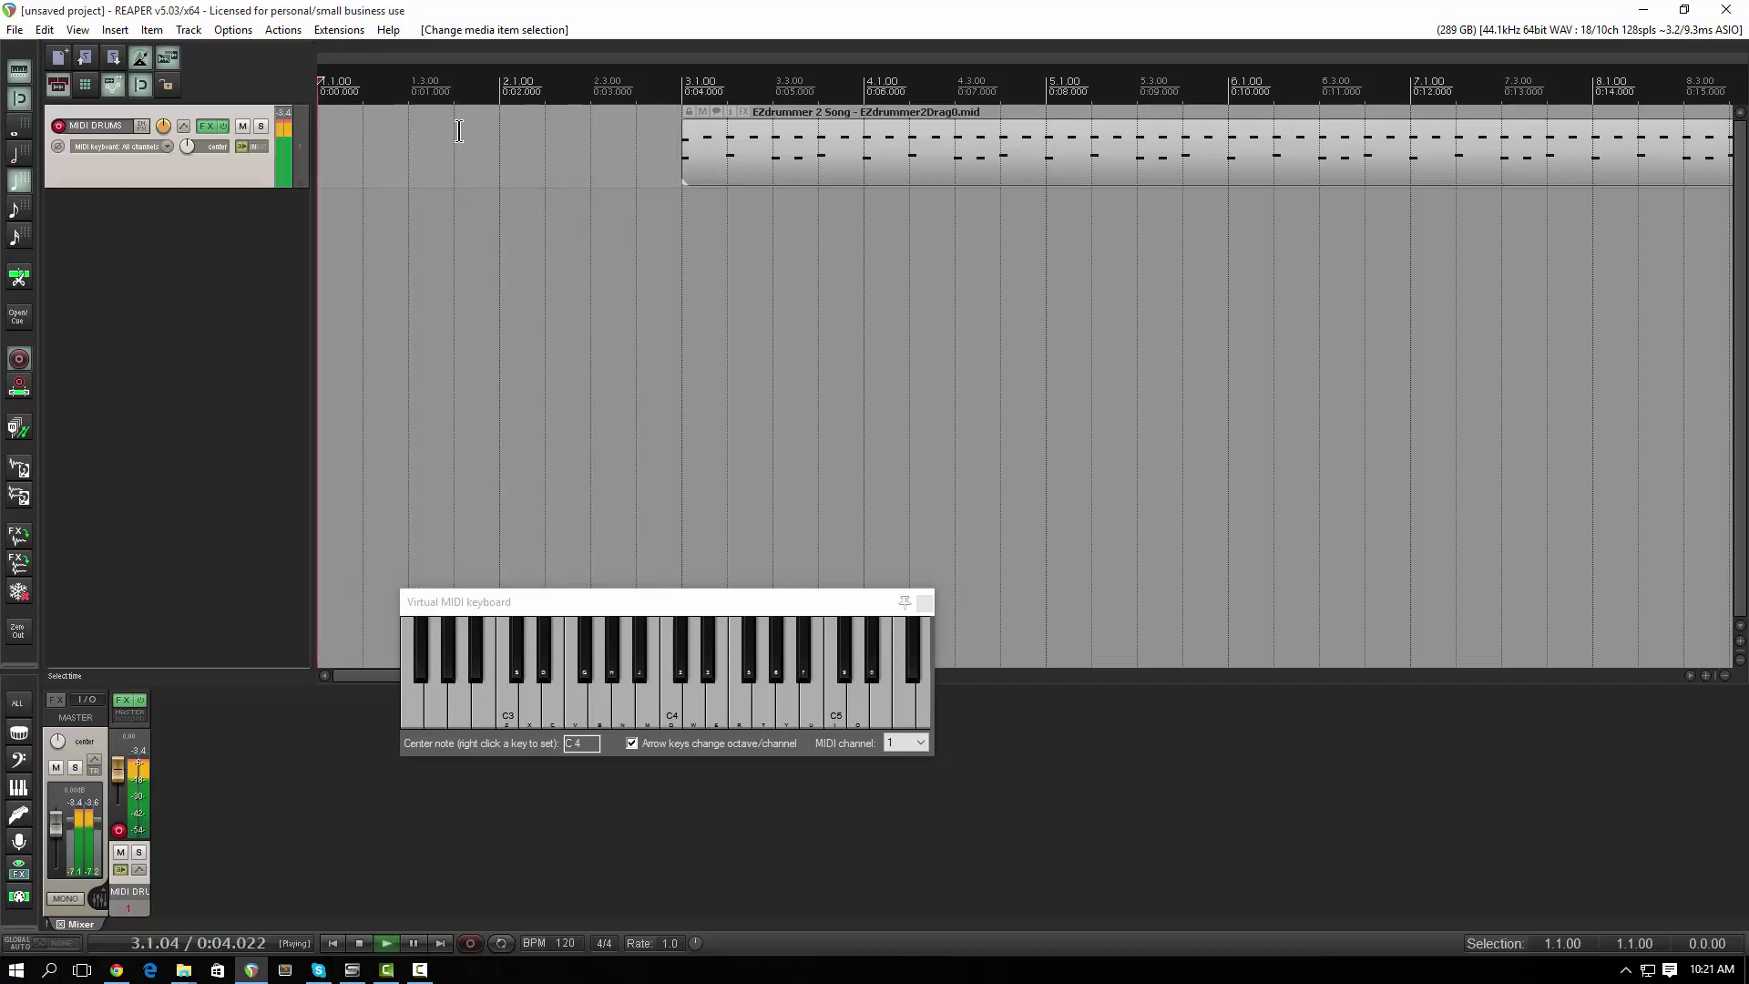
pyautogui.press('space')
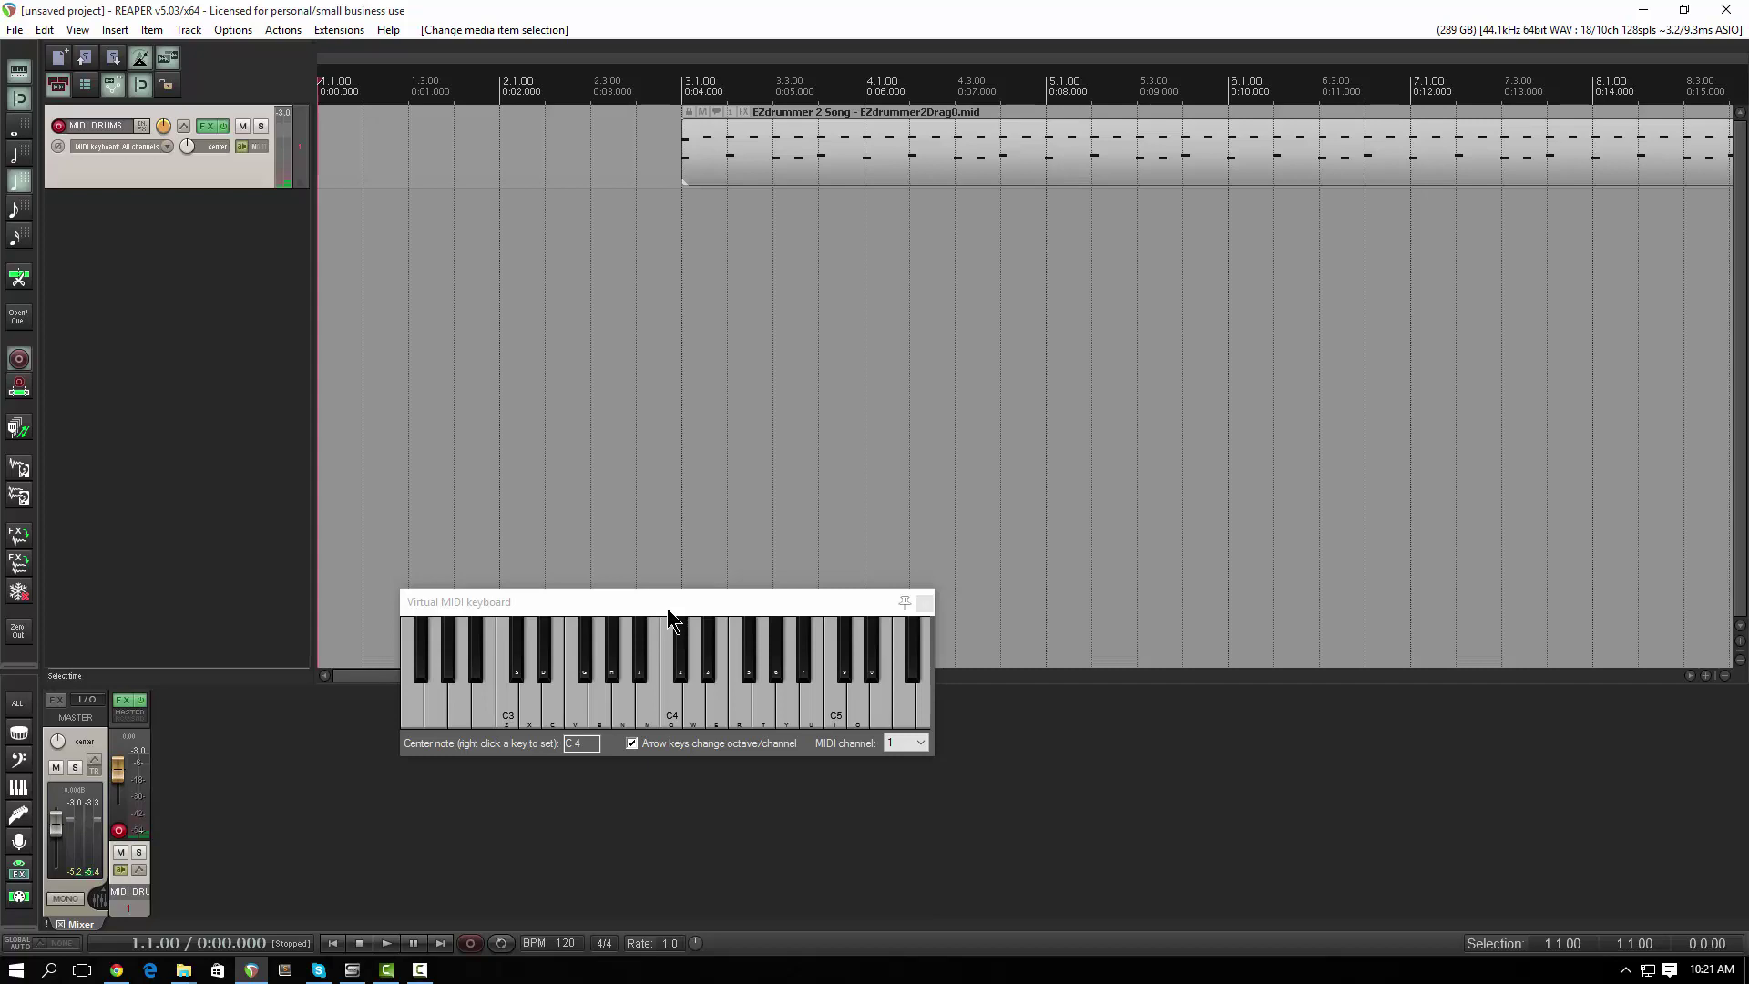
# Move the virtual keyboard up, play each drum key C3 through C4, then close it
pyautogui.moveTo(668, 605); pyautogui.dragTo(750, 346)
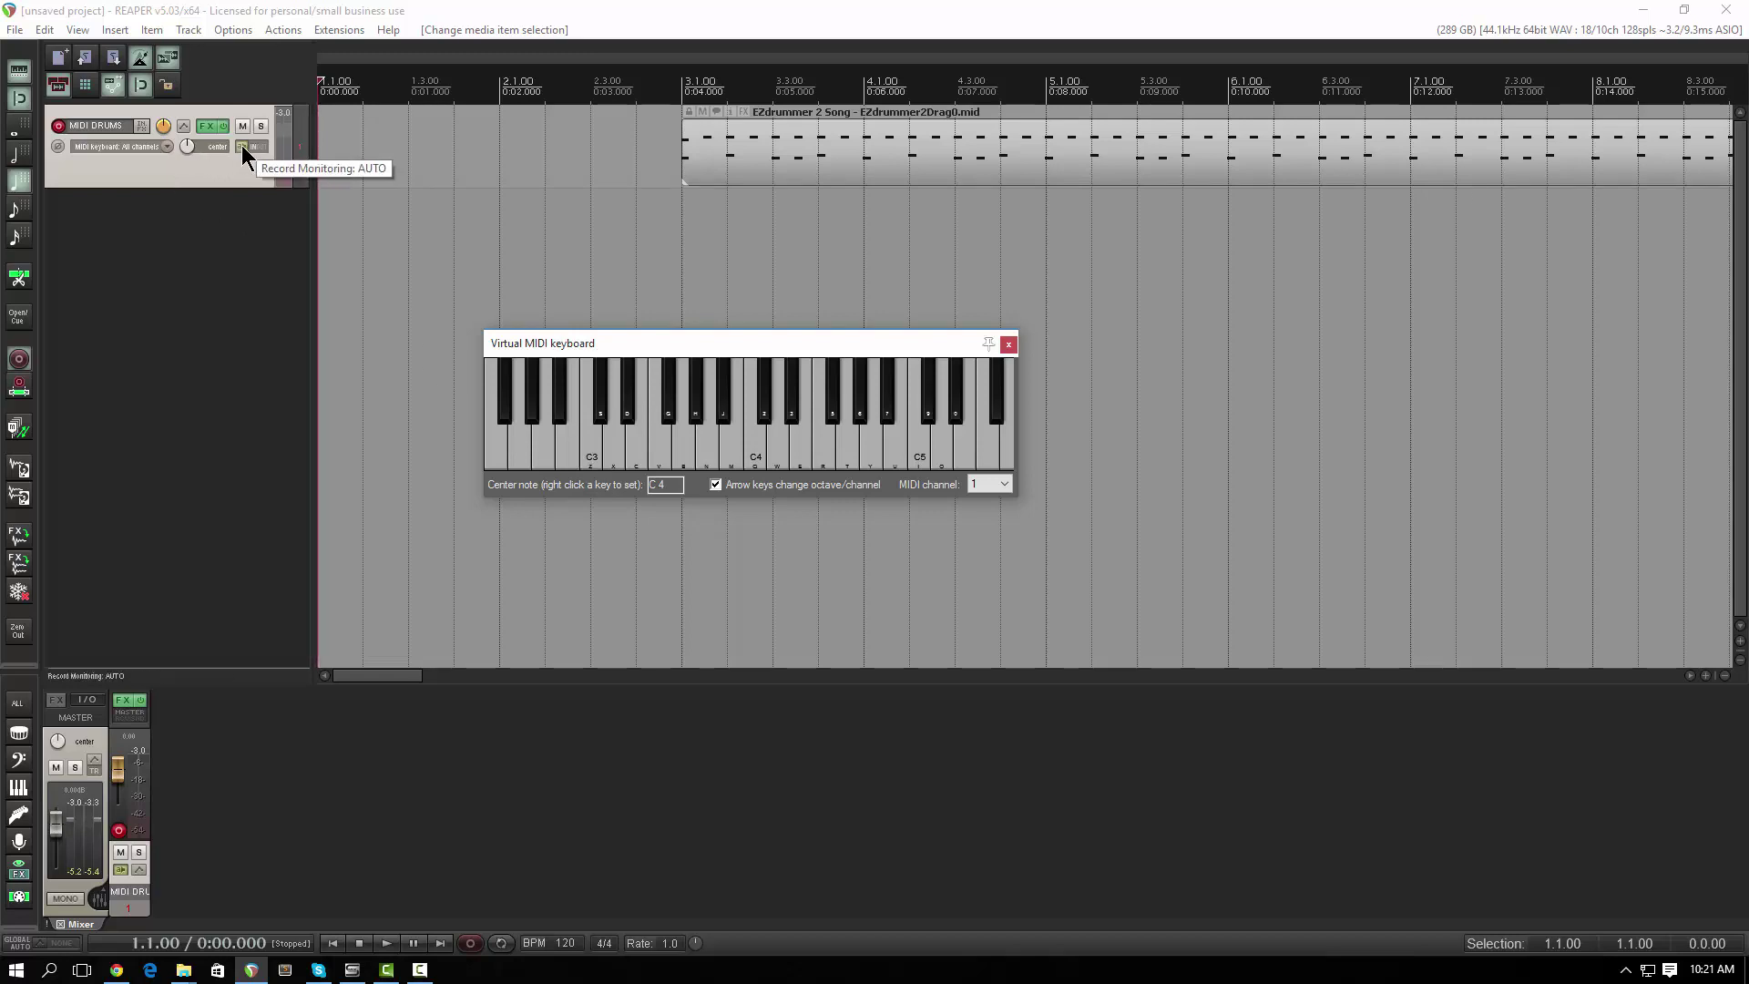
pyautogui.click(590, 456)
pyautogui.click(615, 456)
pyautogui.click(635, 460)
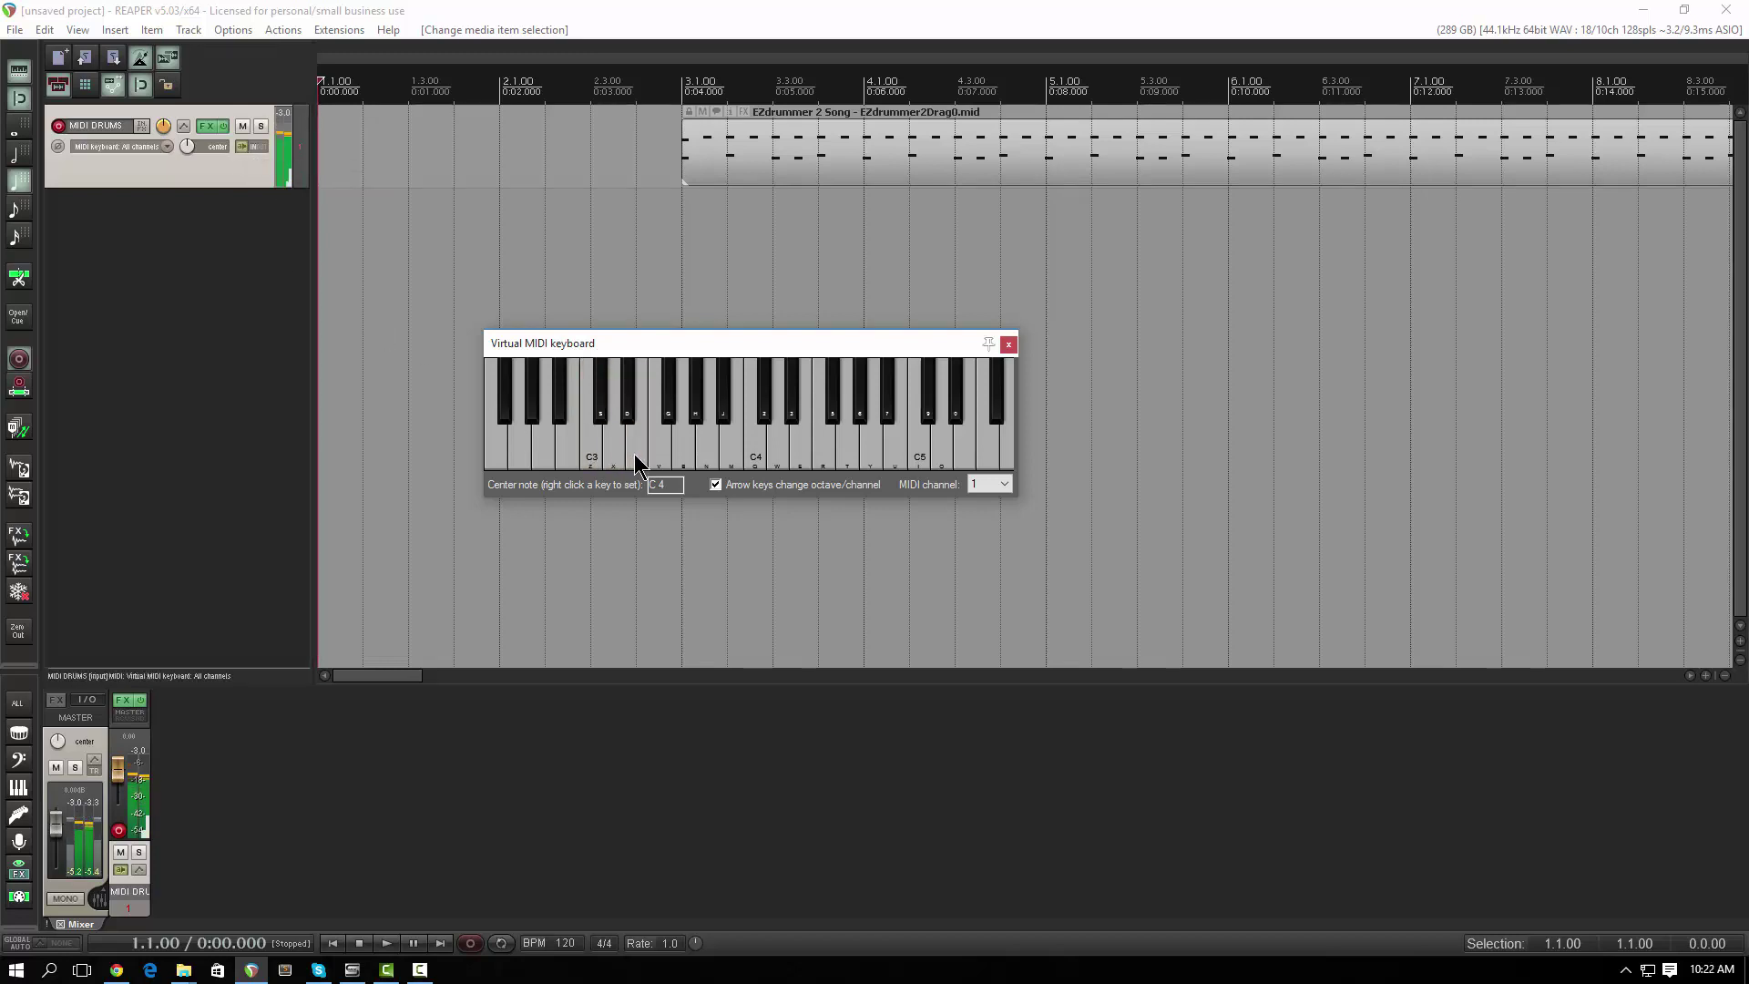
pyautogui.click(664, 461)
pyautogui.click(691, 461)
pyautogui.click(710, 452)
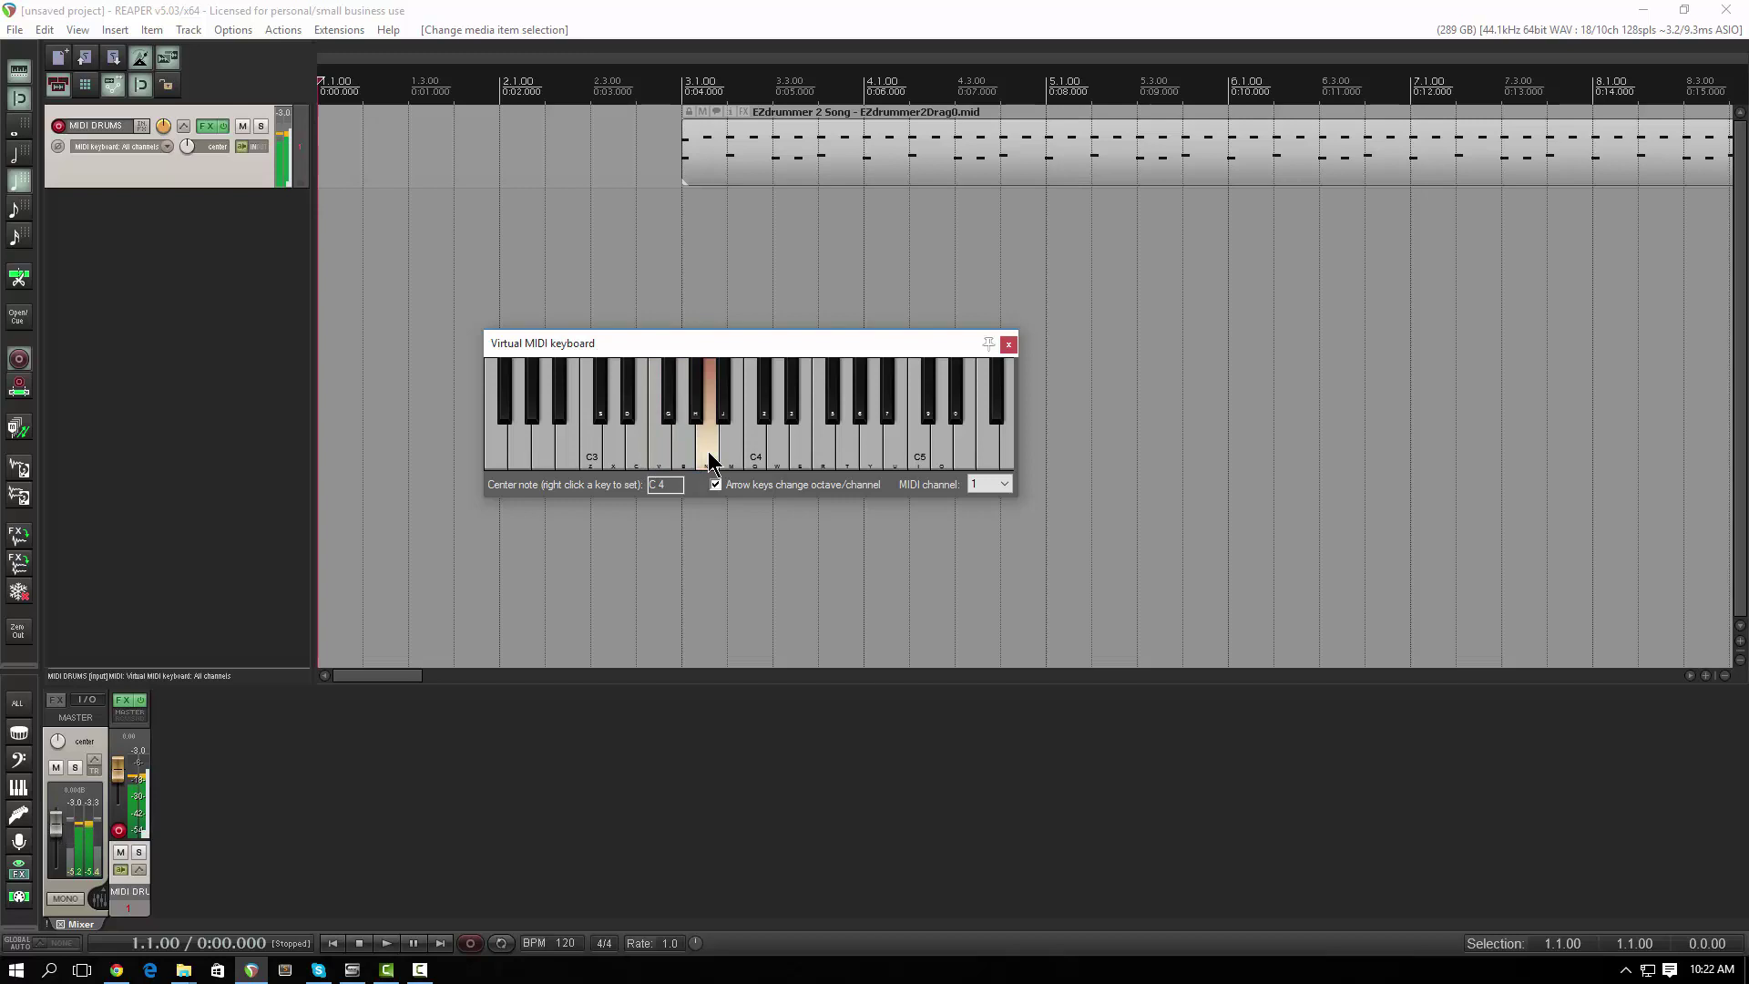
pyautogui.click(729, 458)
pyautogui.click(753, 456)
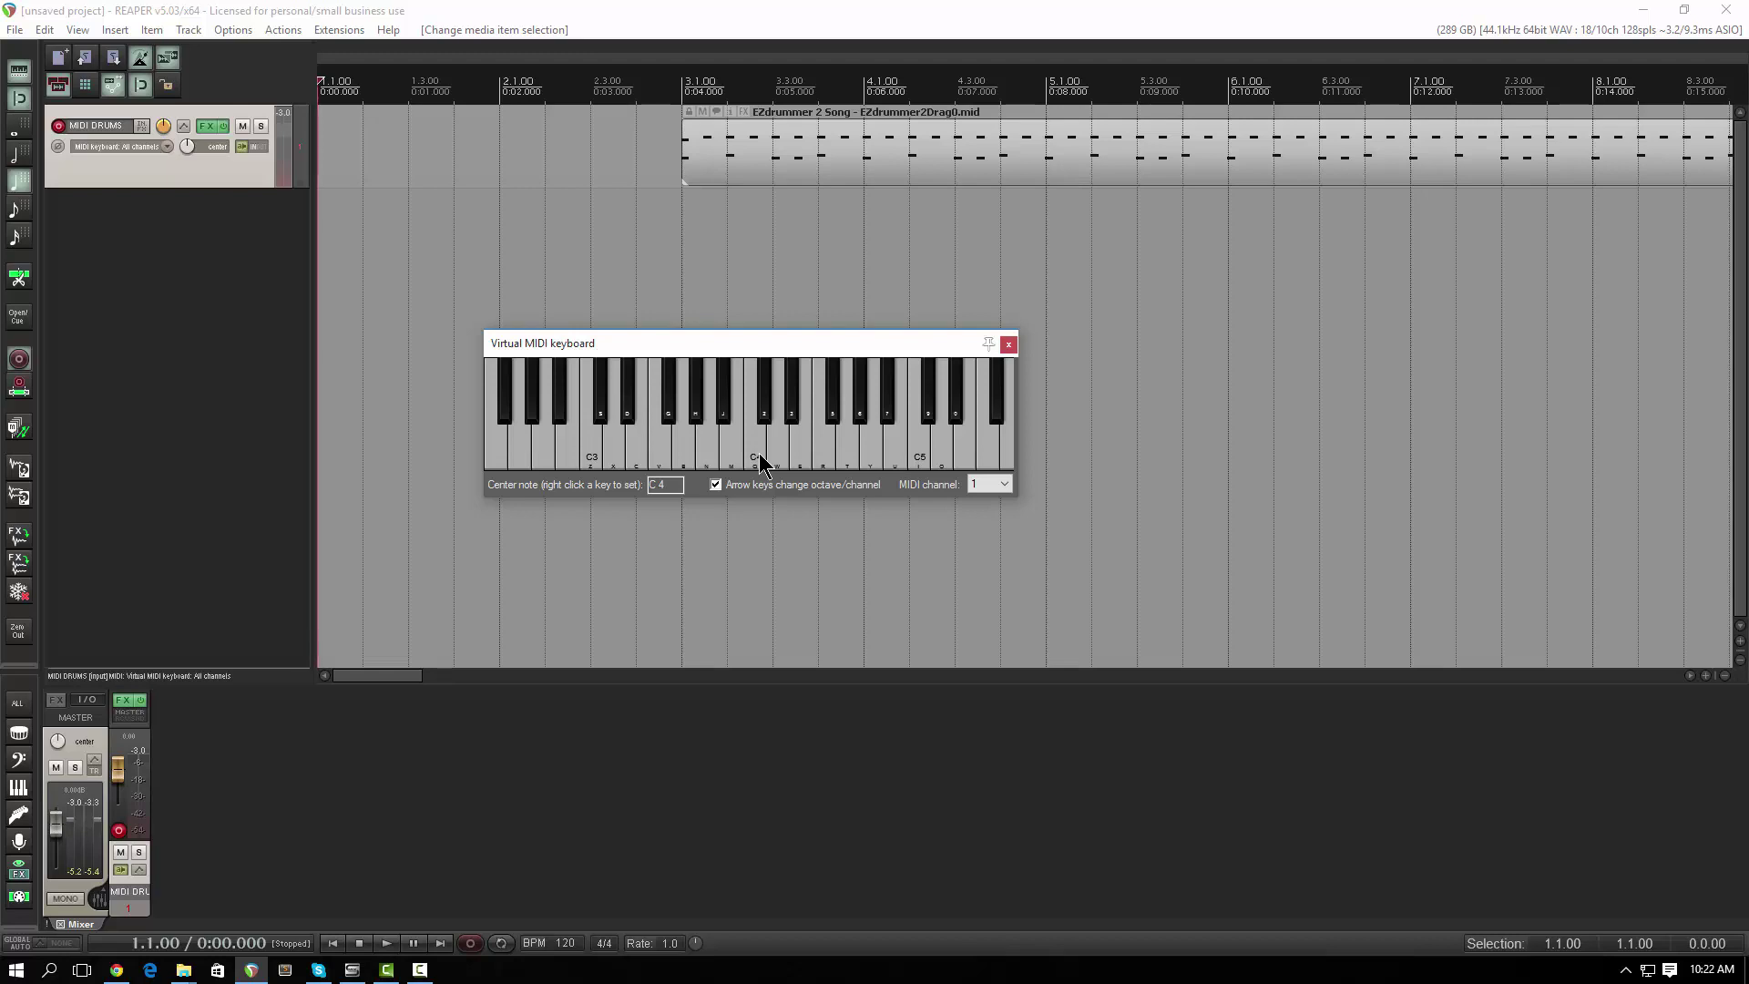
pyautogui.click(1009, 345)
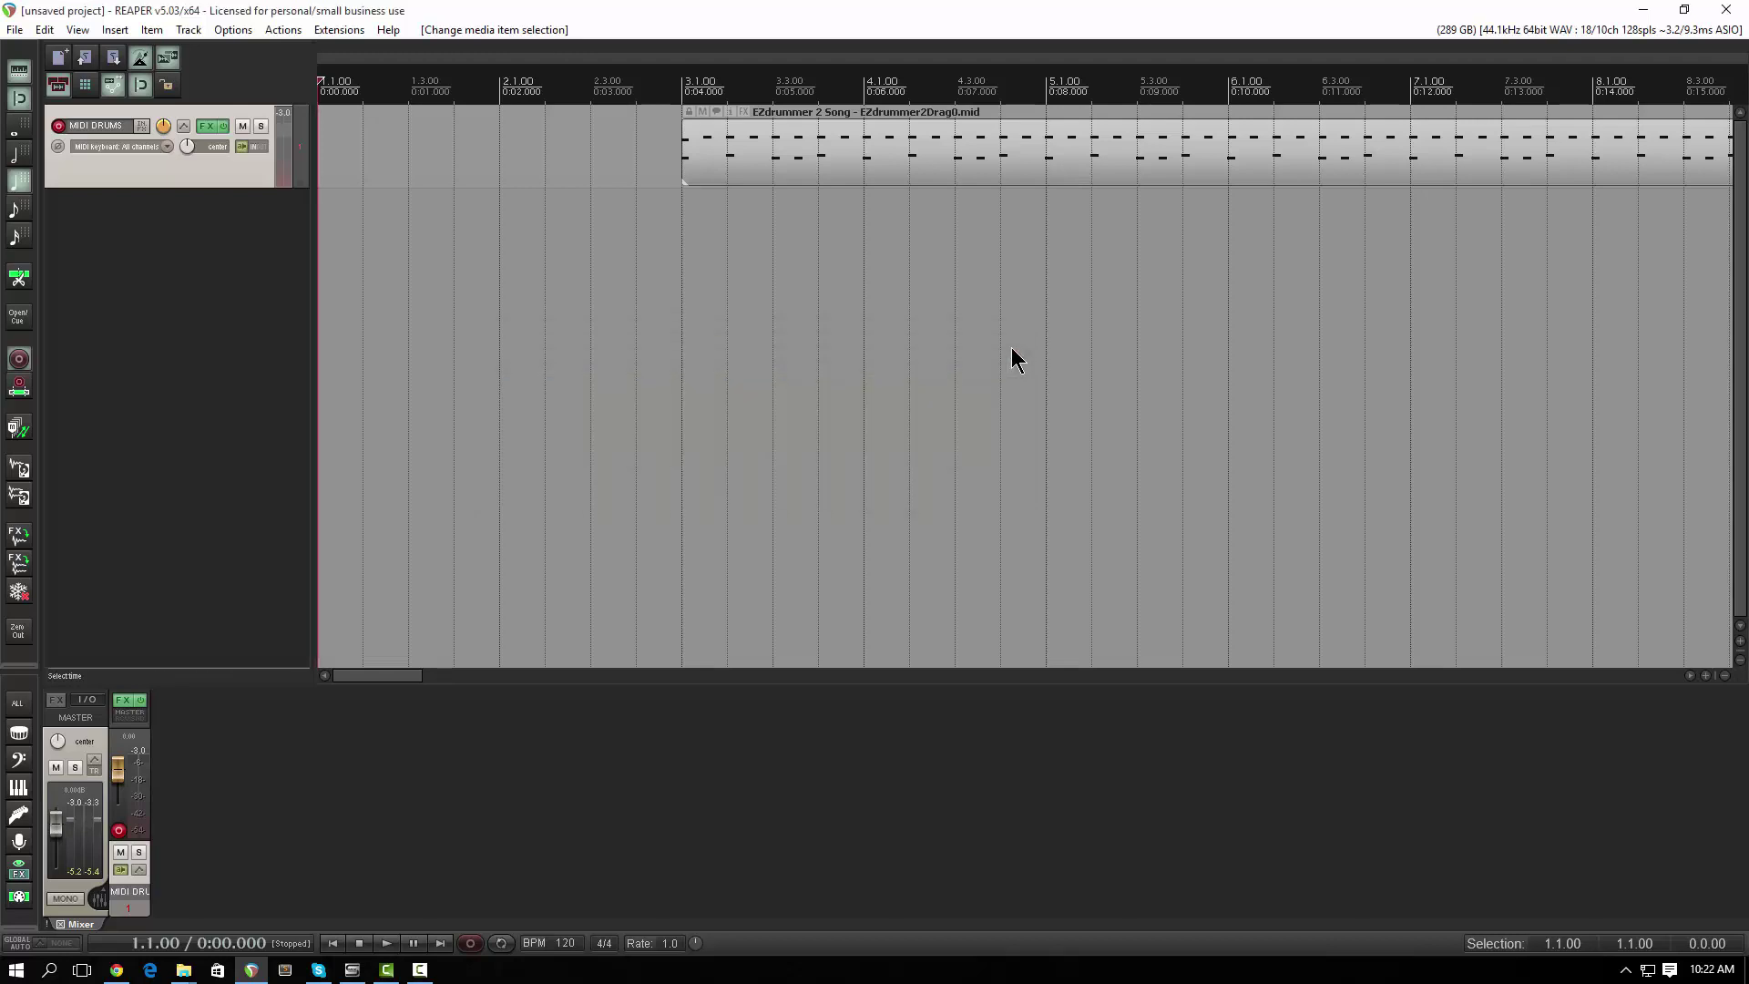
# Open the EZdrummer MIDI item in the MIDI editor and bring the whole editor into view
pyautogui.doubleClick(783, 137)
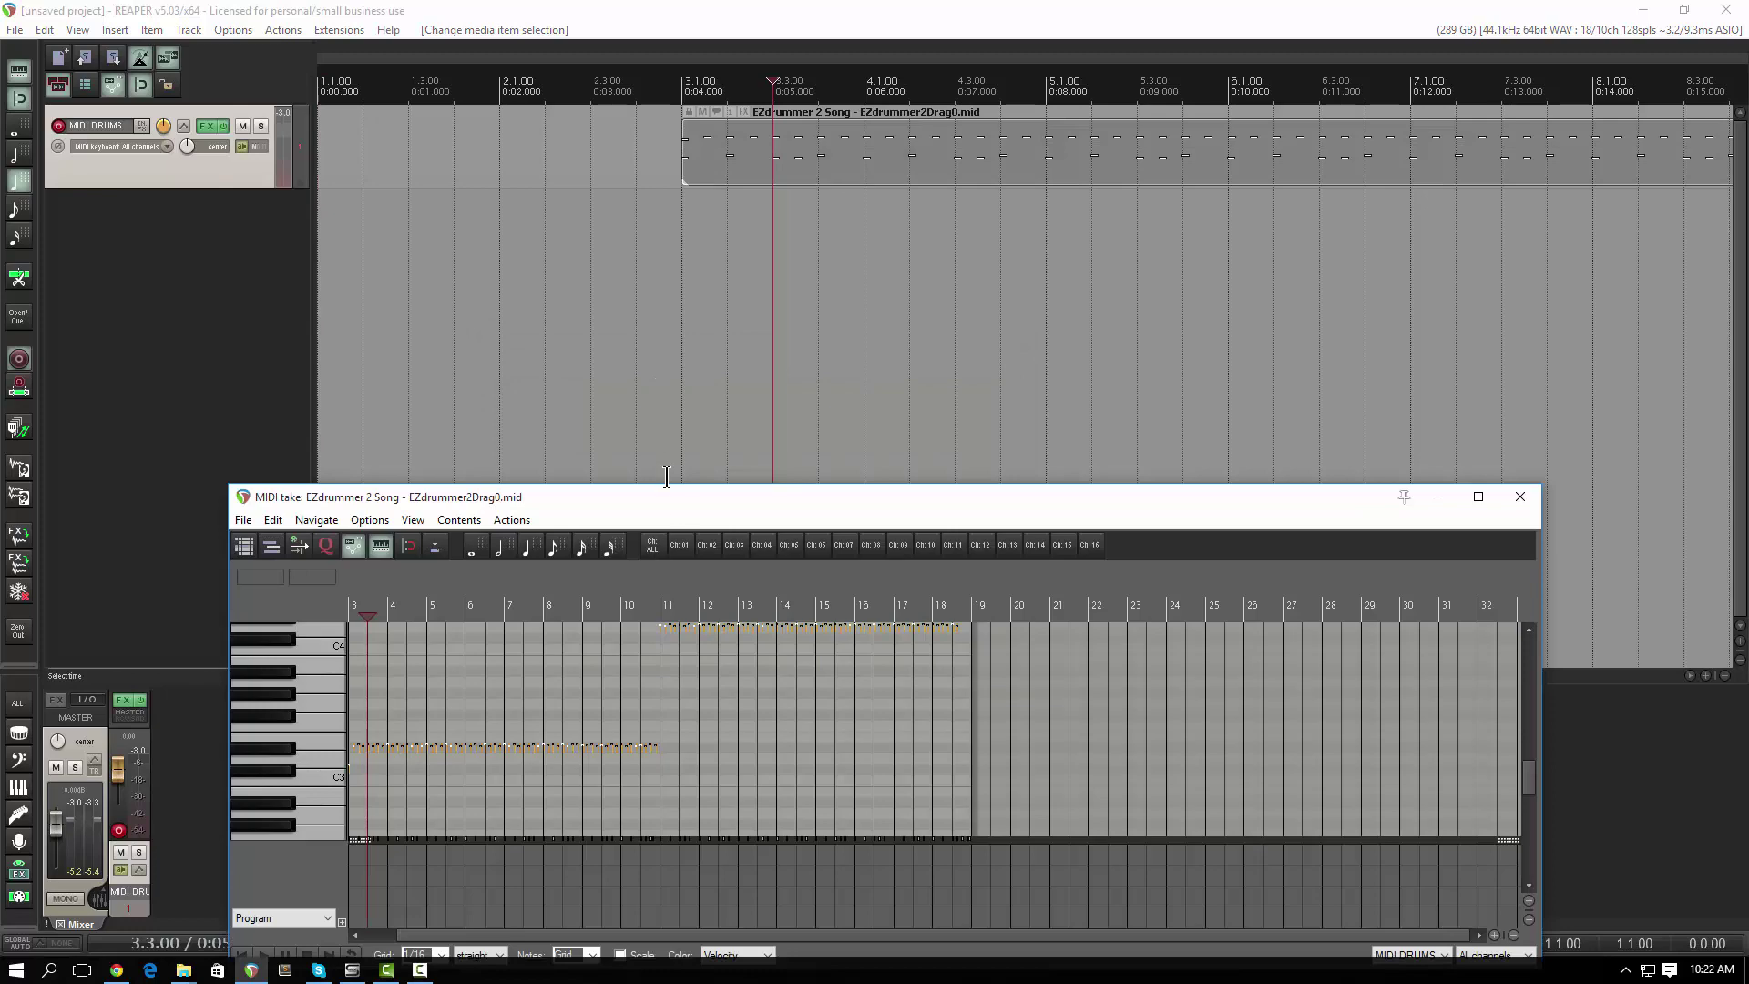
pyautogui.moveTo(671, 496); pyautogui.dragTo(667, 201)
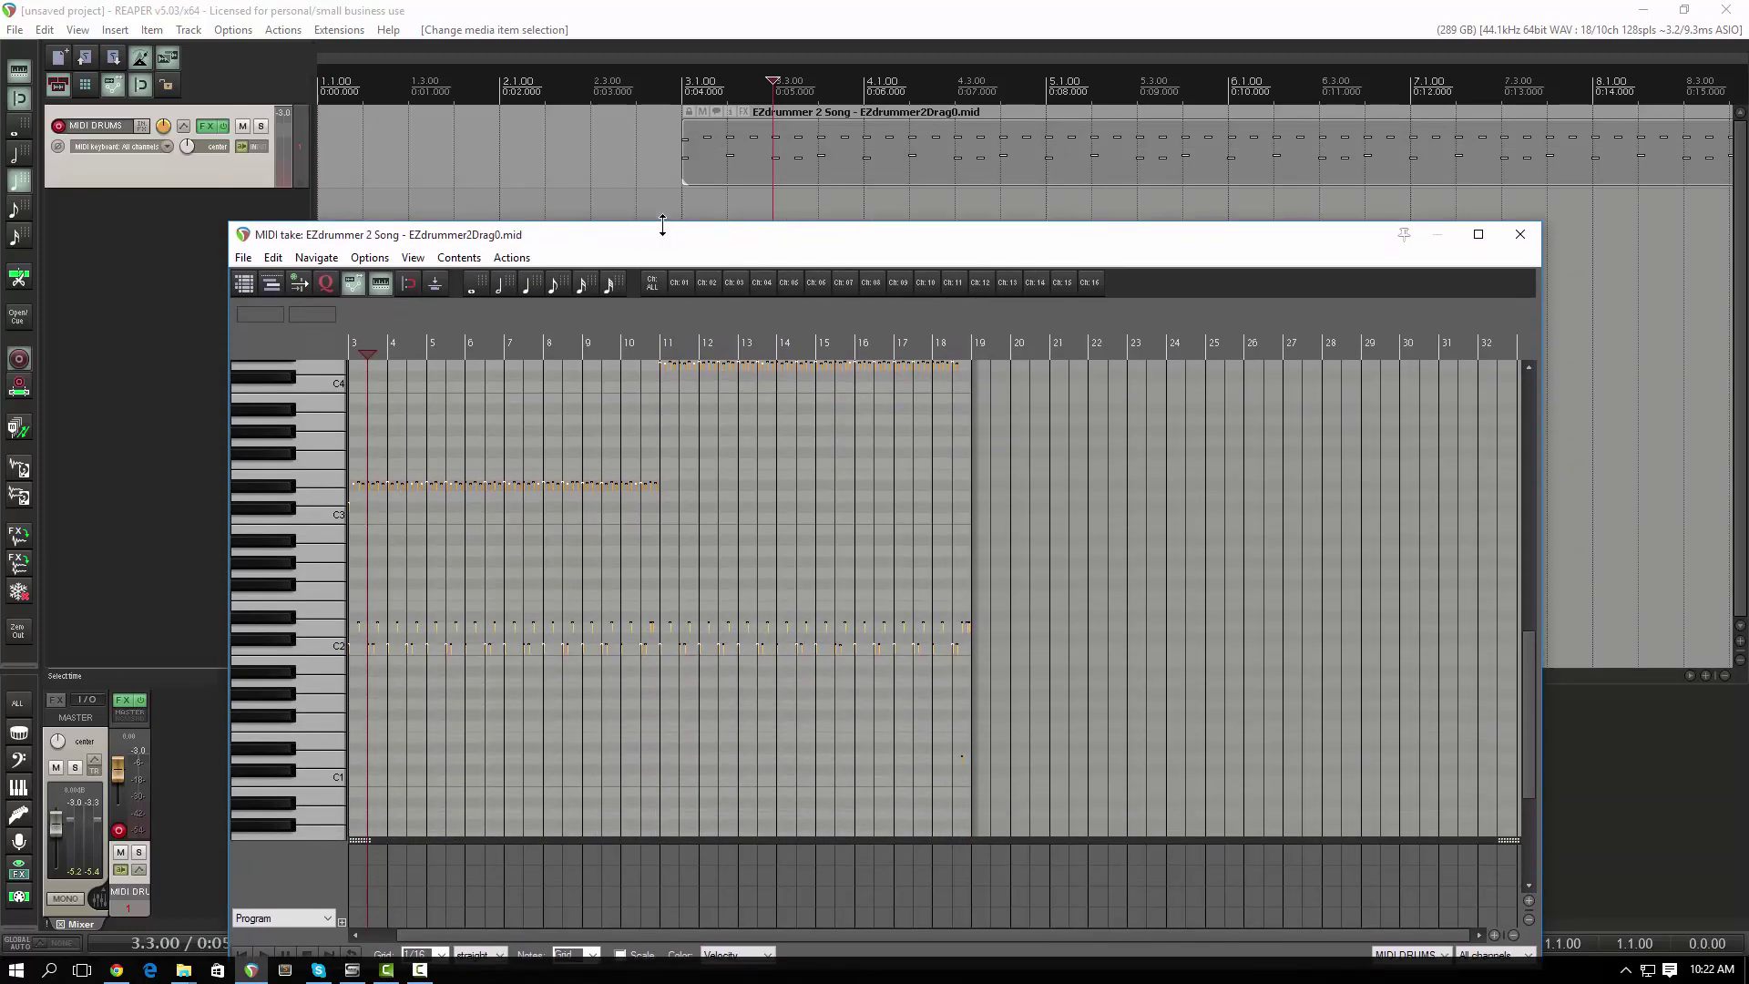
pyautogui.scroll(8, 533, 662)
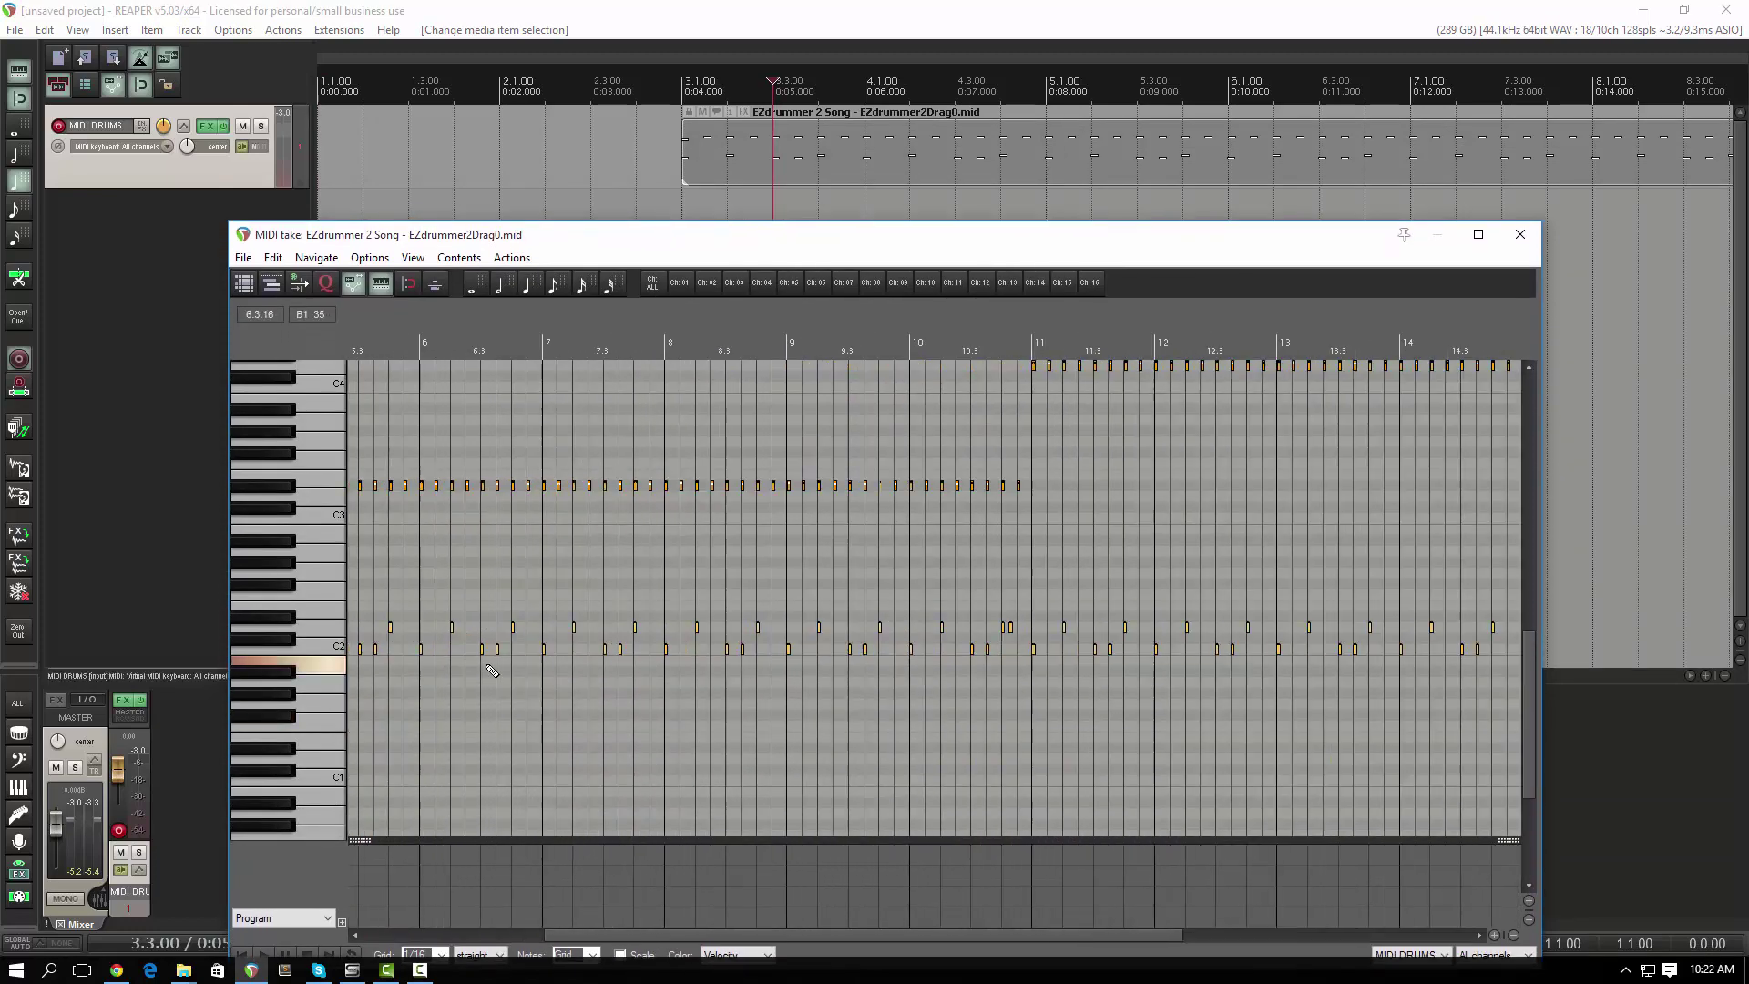
pyautogui.scroll(2, 491, 670)
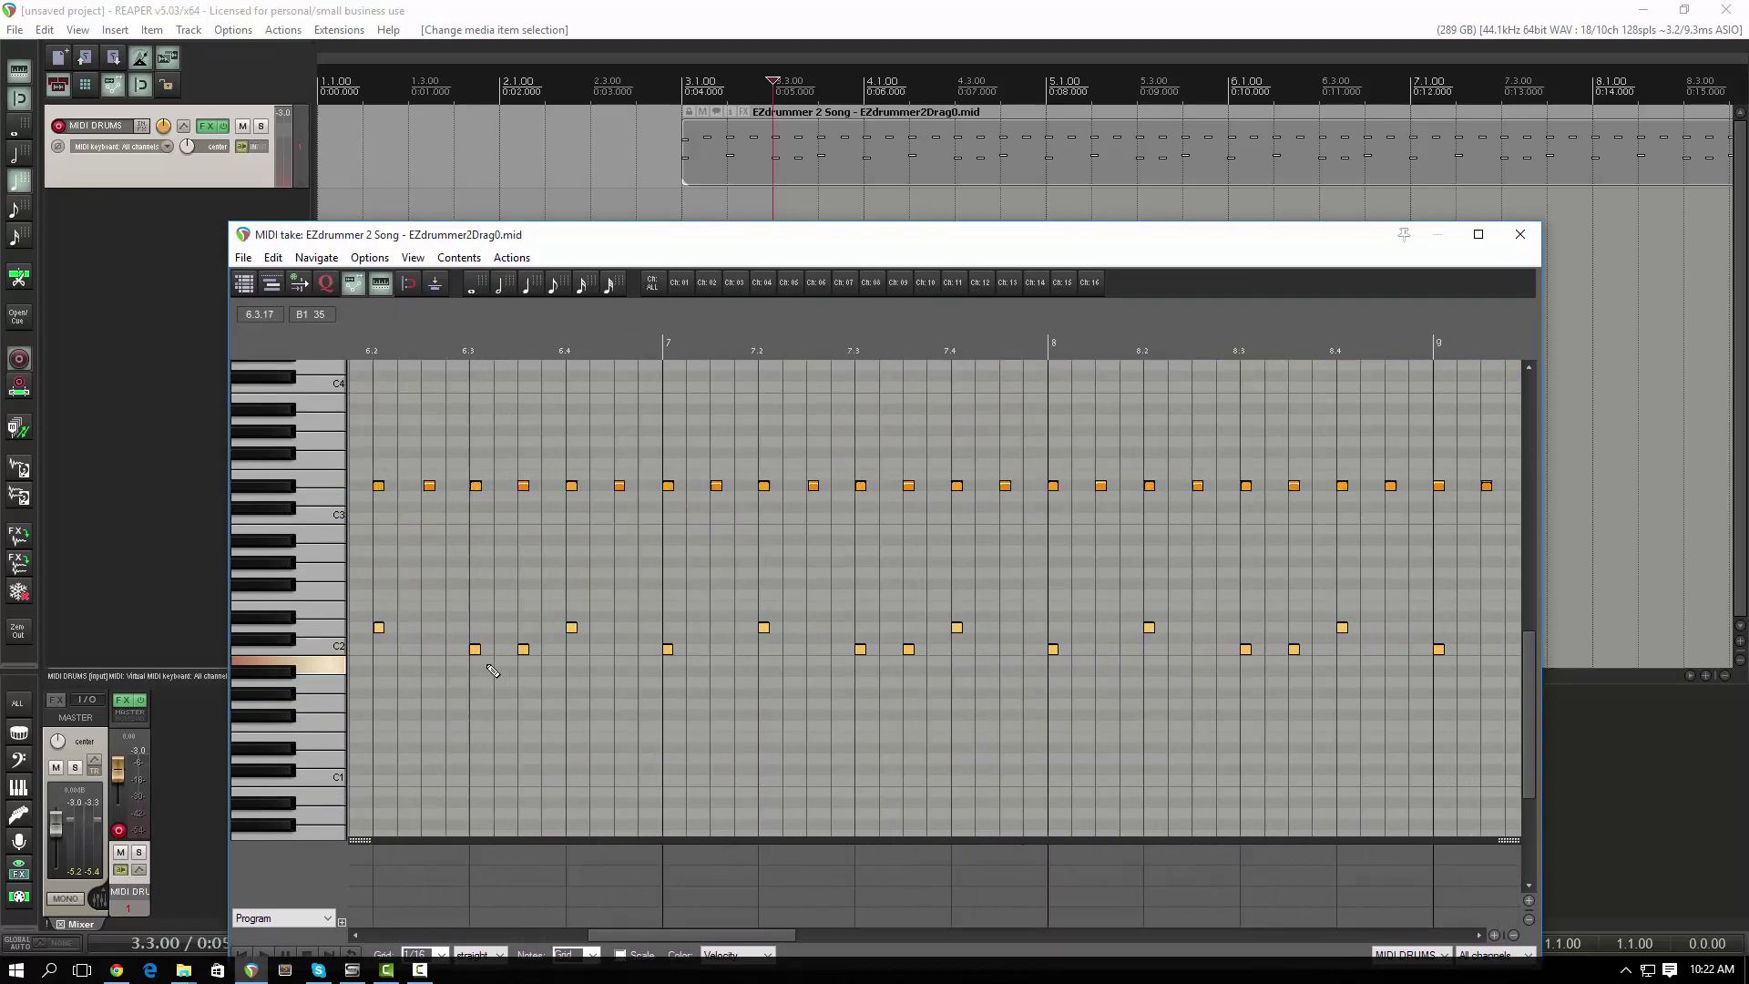
pyautogui.scroll(-2, 738, 597)
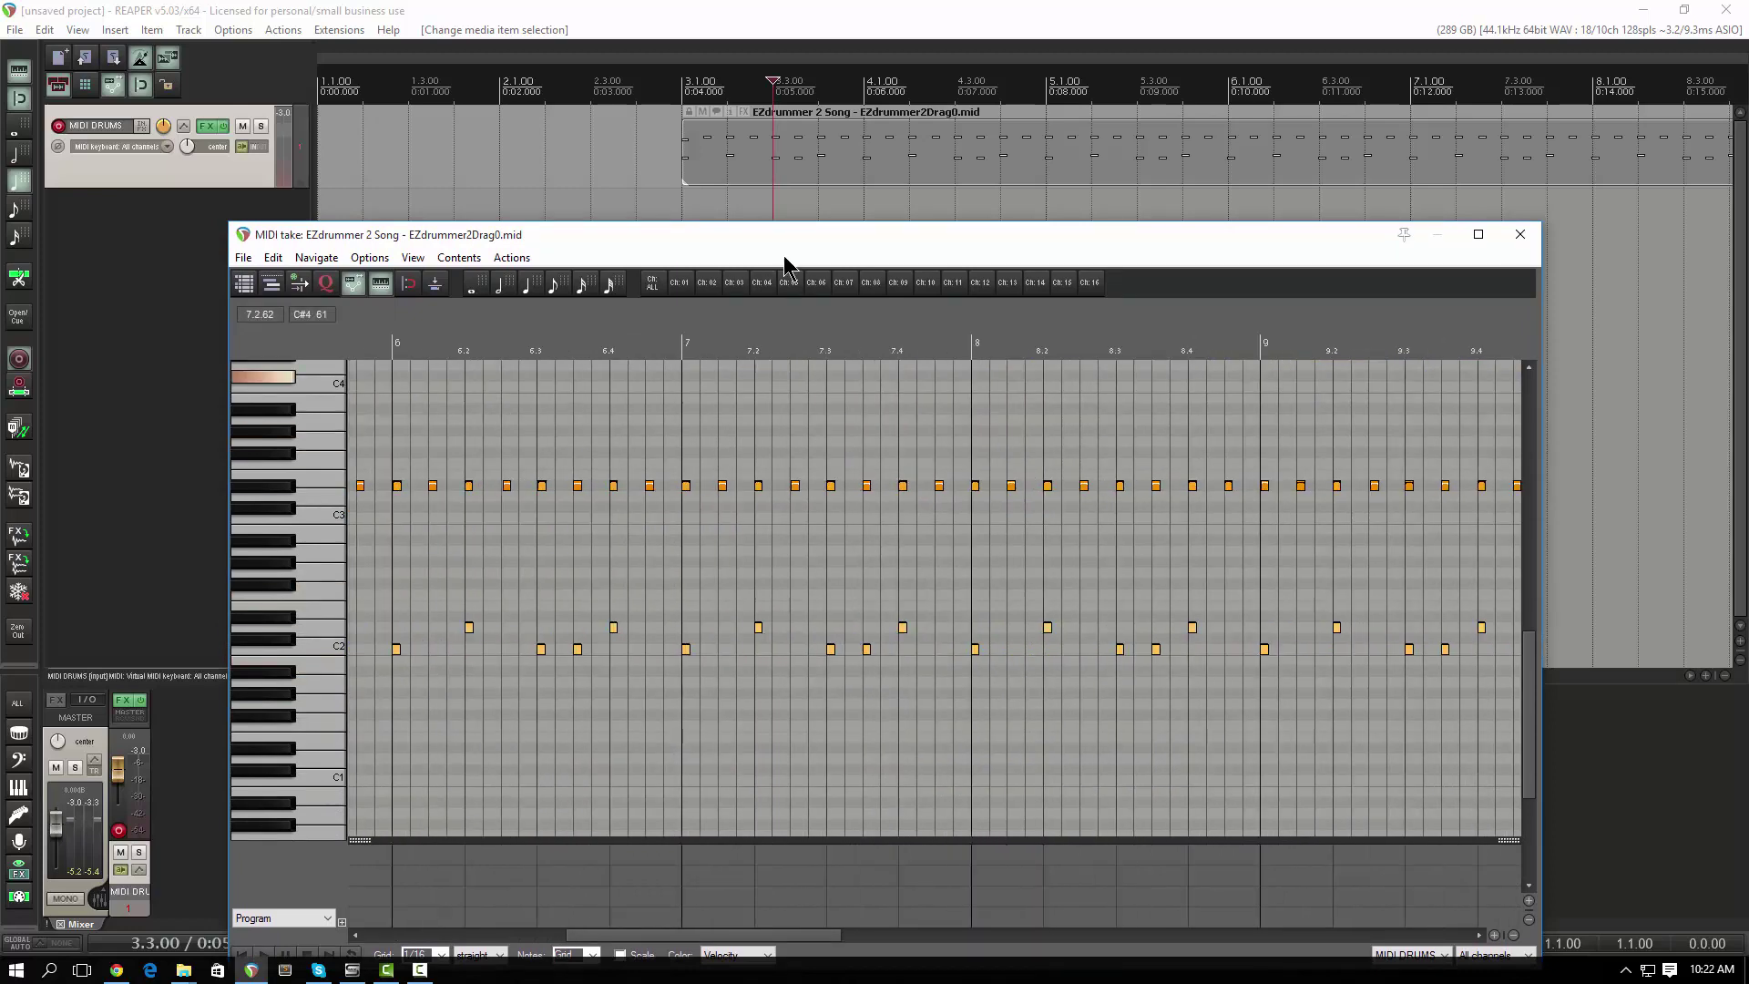
pyautogui.moveTo(780, 244); pyautogui.dragTo(791, 94)
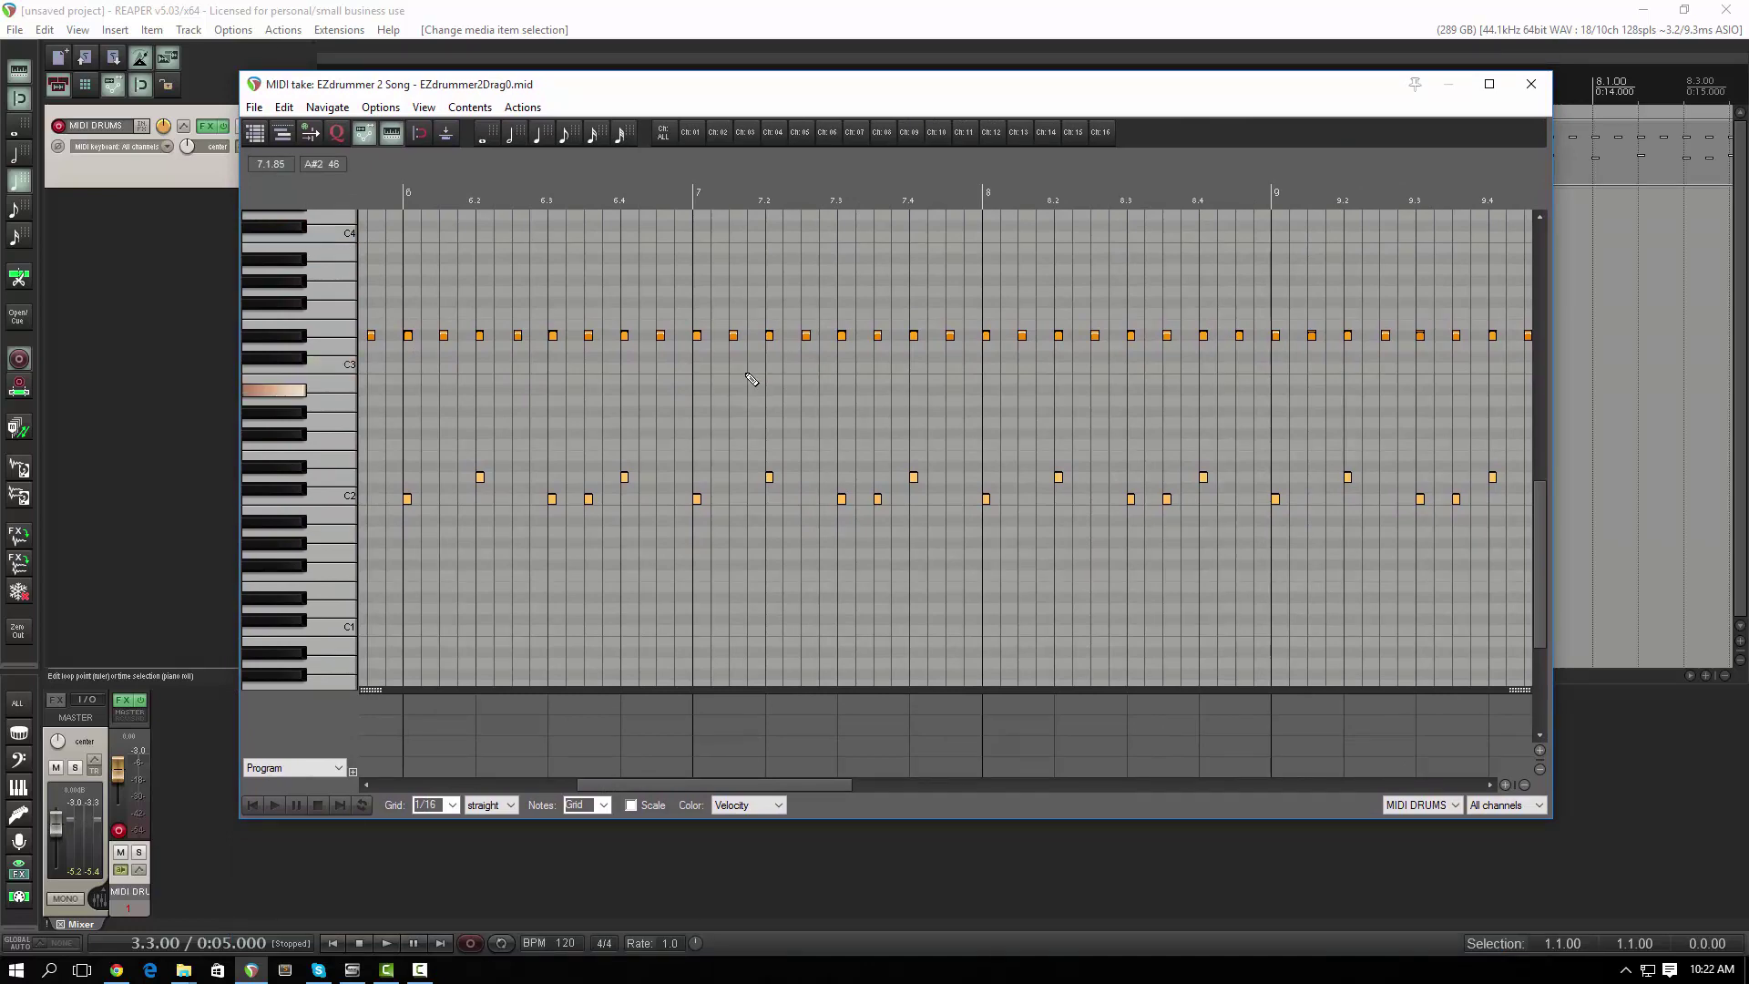
# Add a D#2 drum note just after bar 7, audition it from bar 6, and close the editor
pyautogui.click(700, 472)
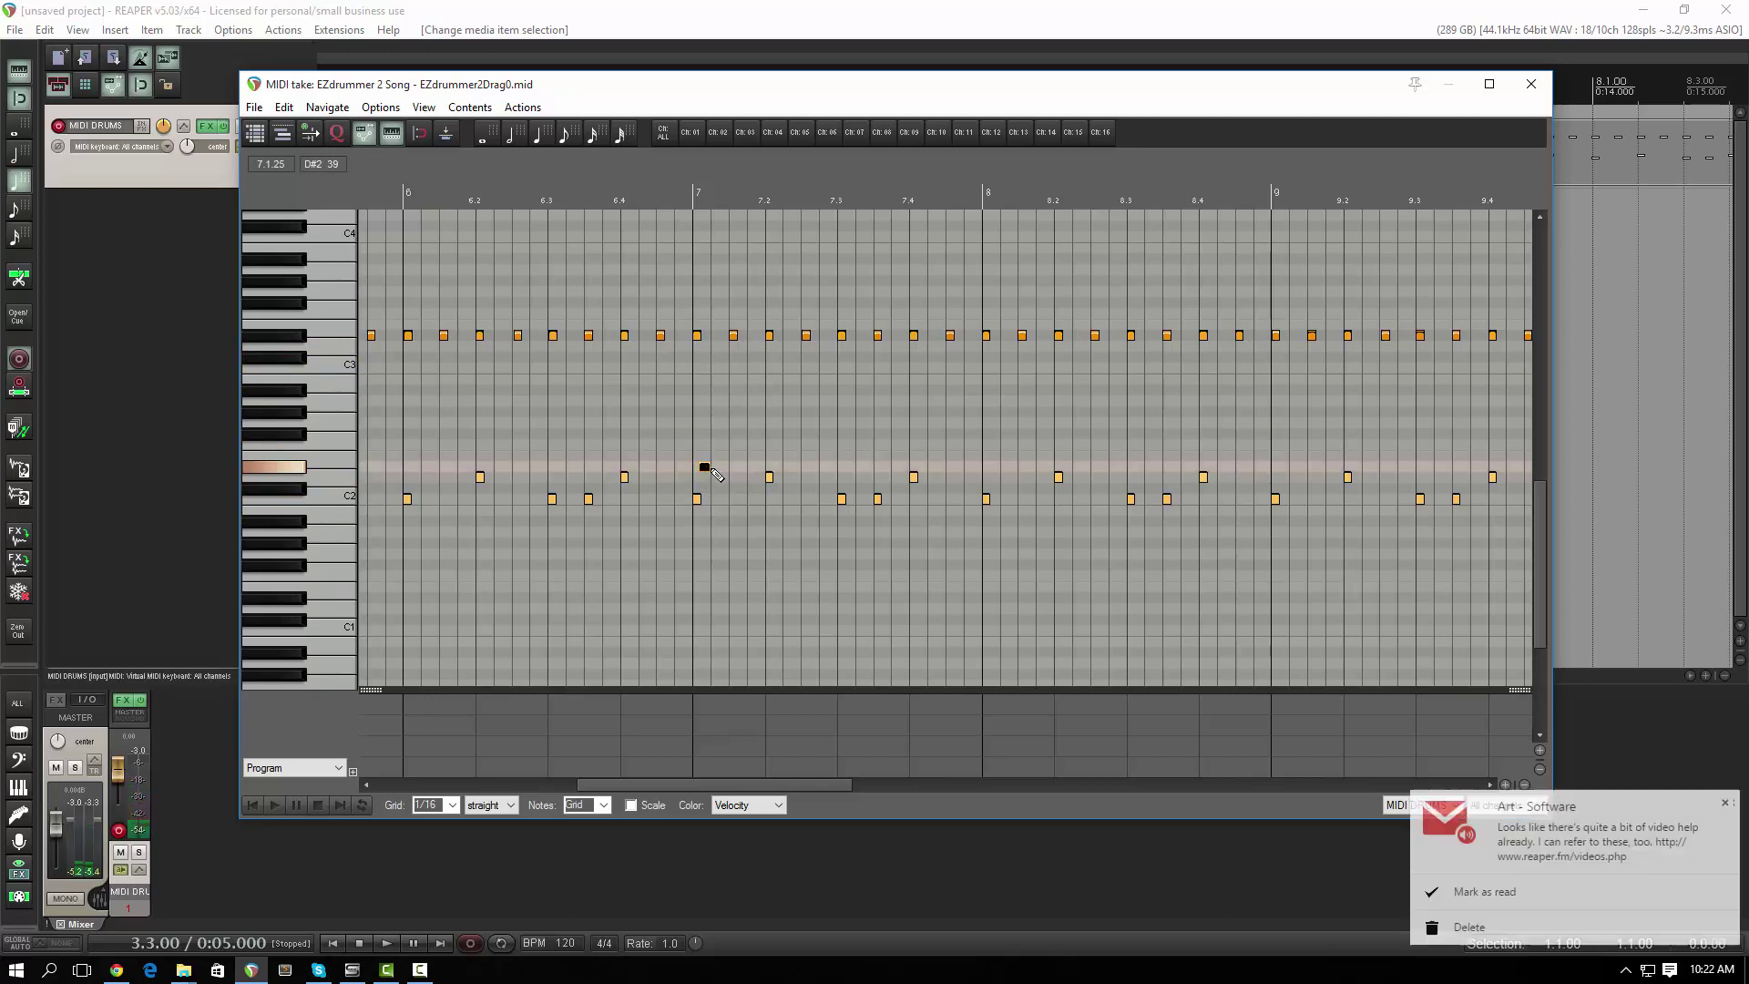
pyautogui.click(642, 197)
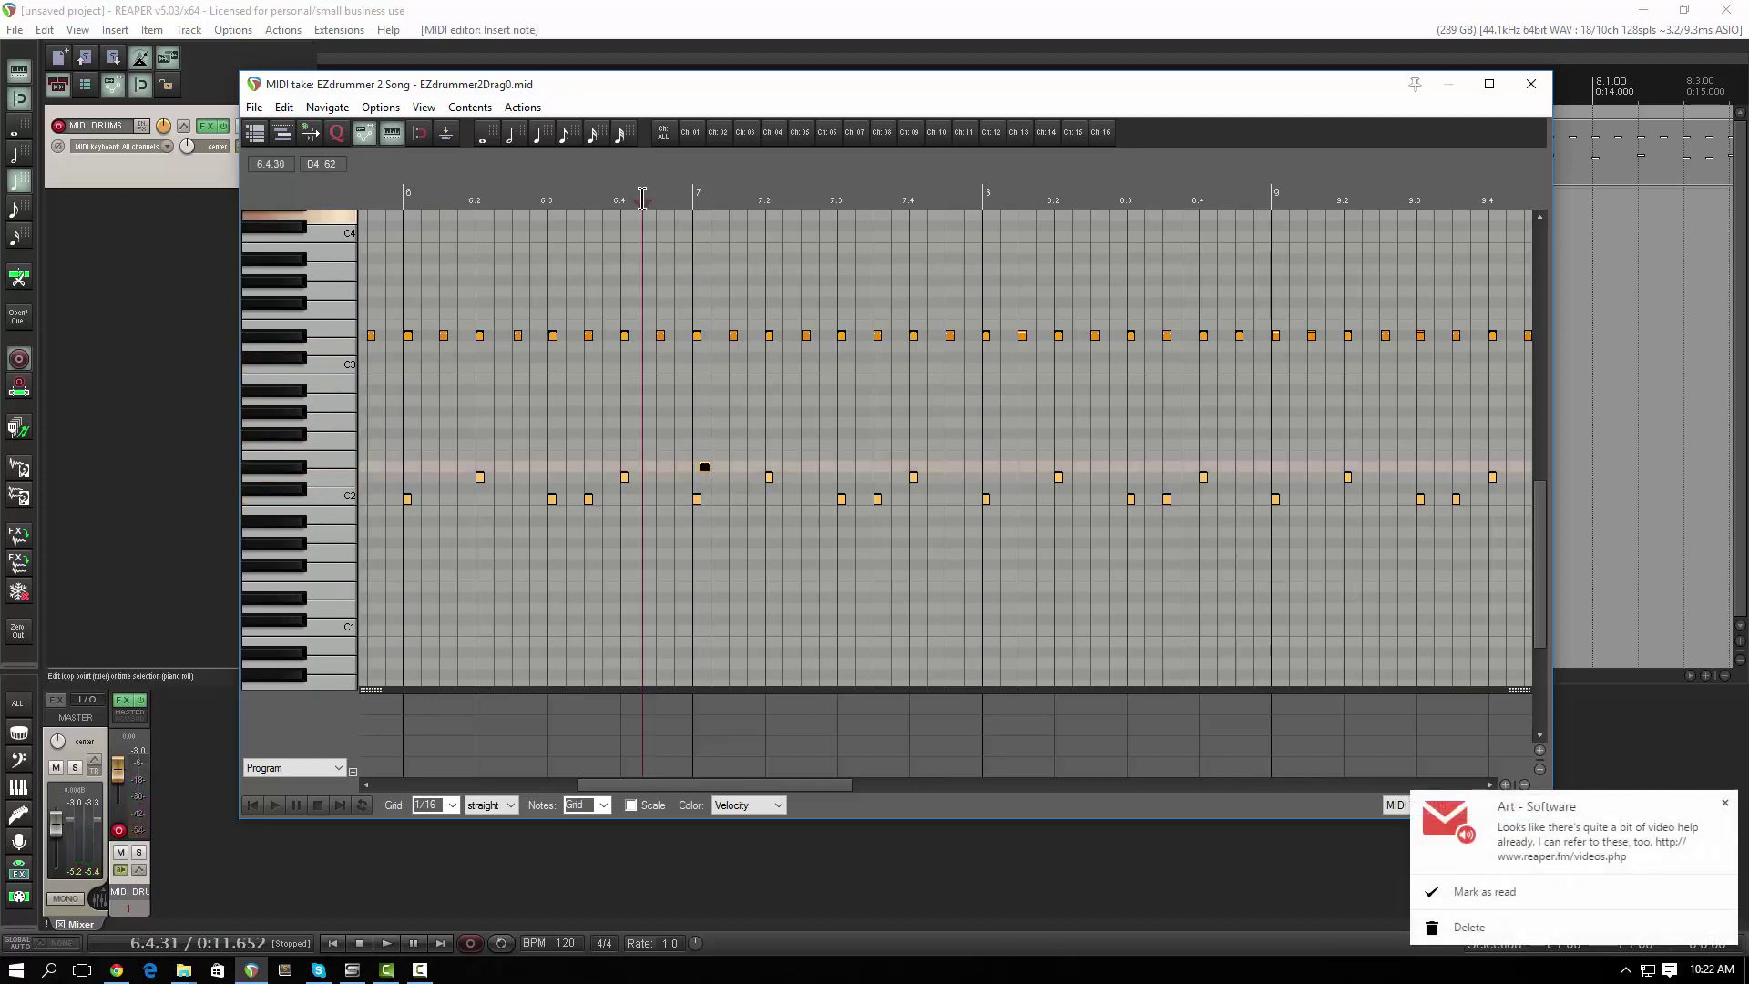
pyautogui.press('space')
pyautogui.press('space')
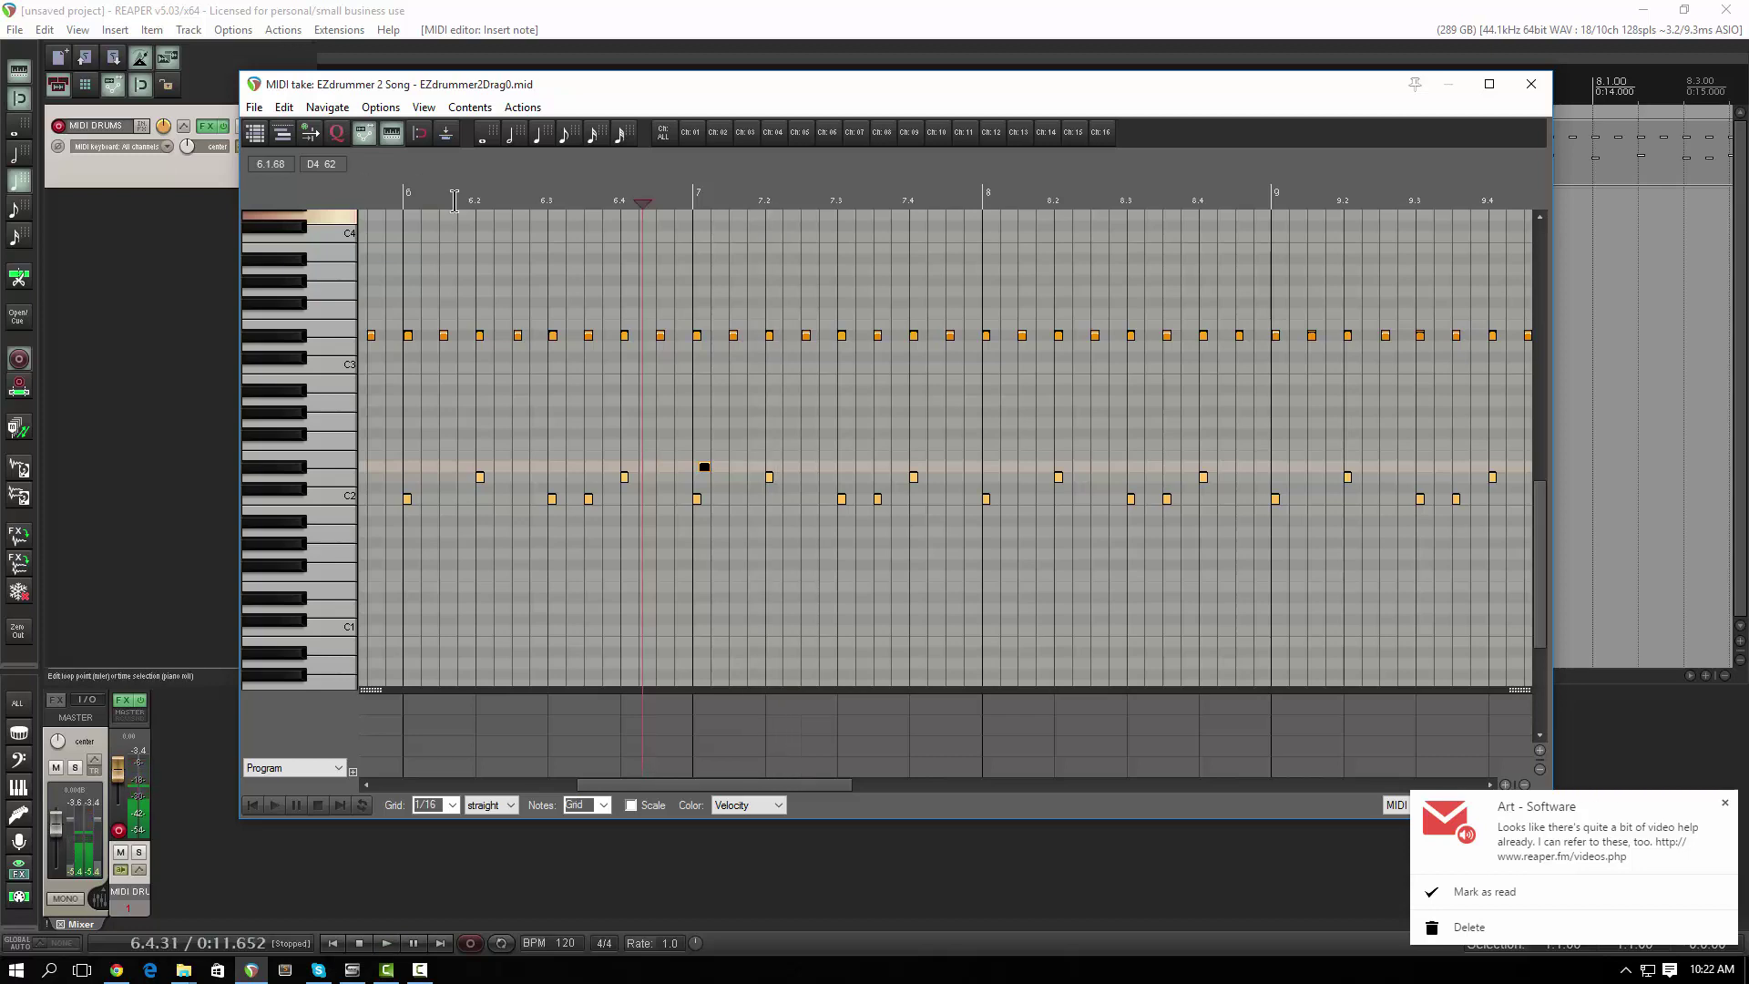
pyautogui.click(454, 199)
pyautogui.press('space')
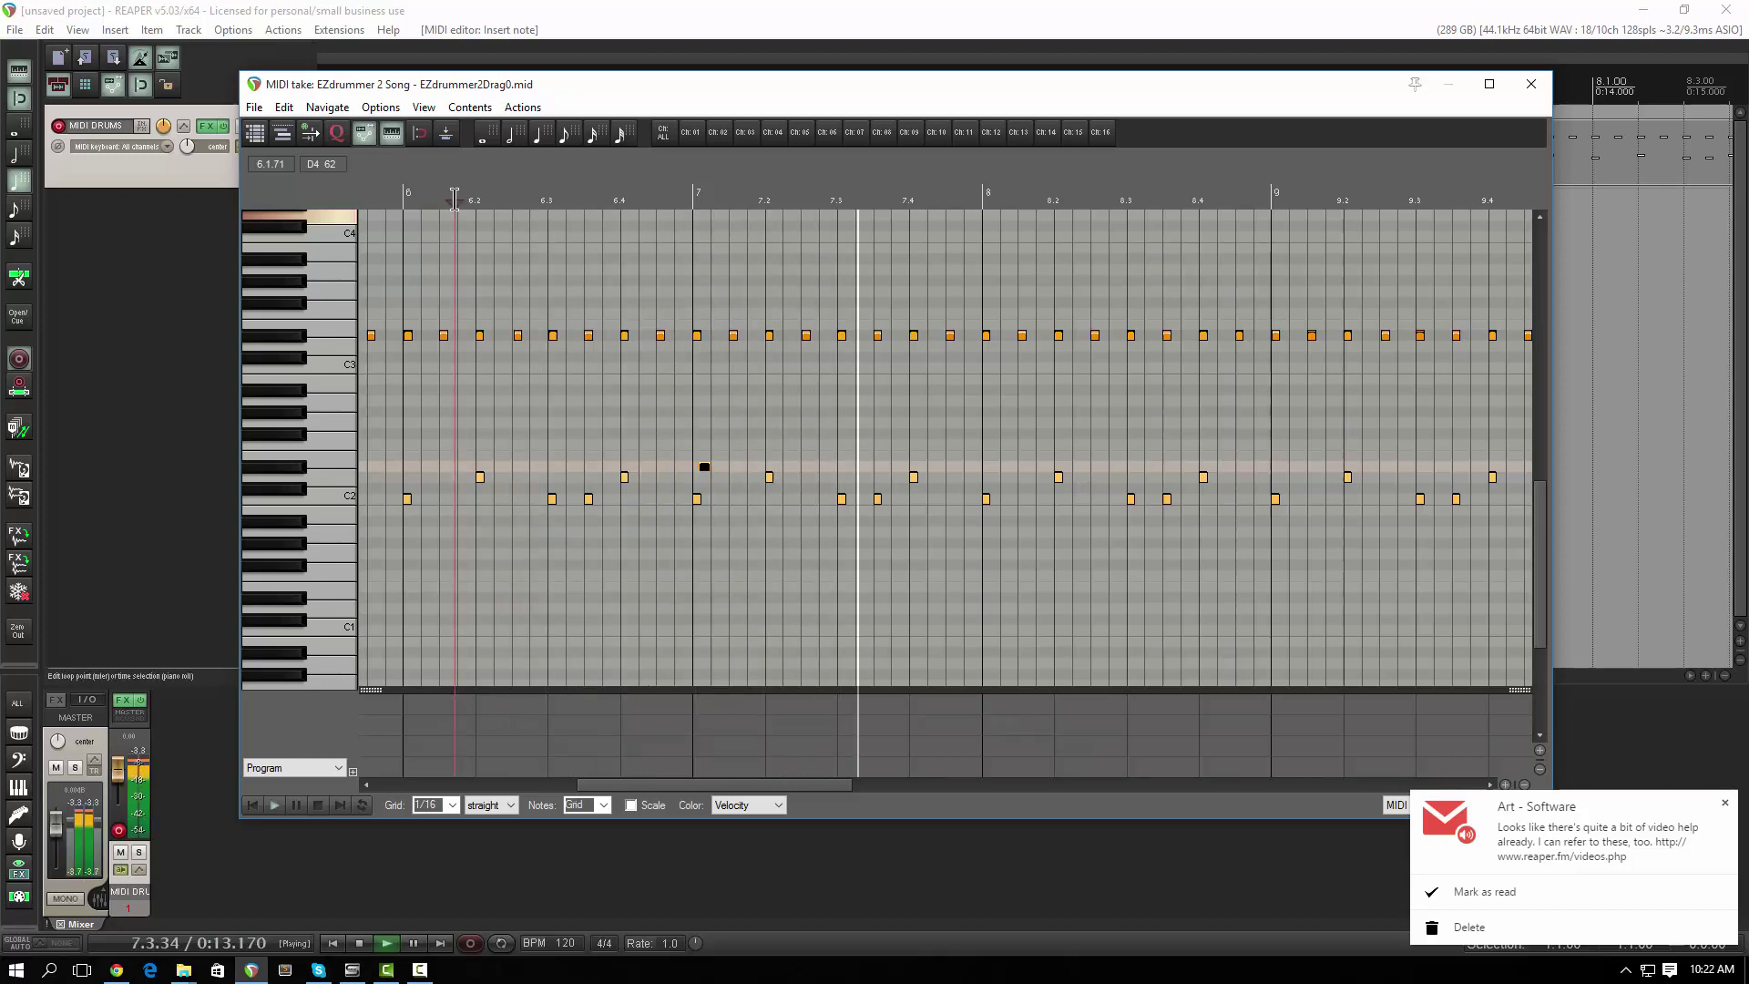
pyautogui.press('space')
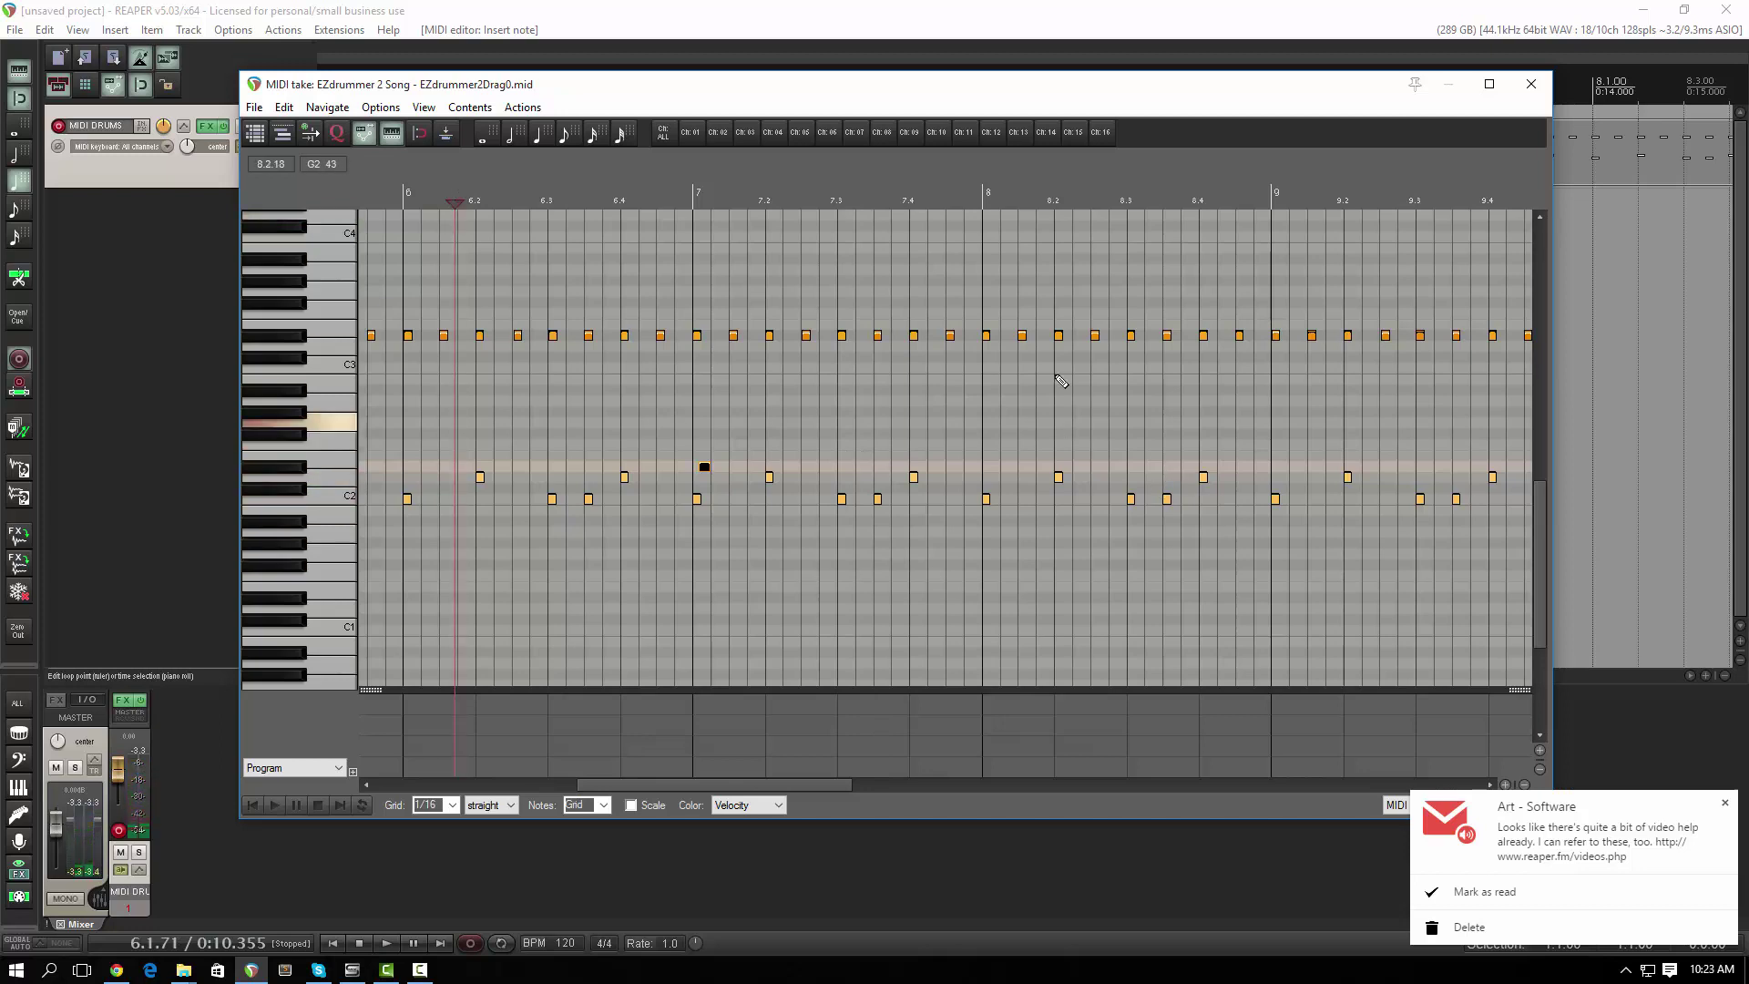
pyautogui.click(1528, 89)
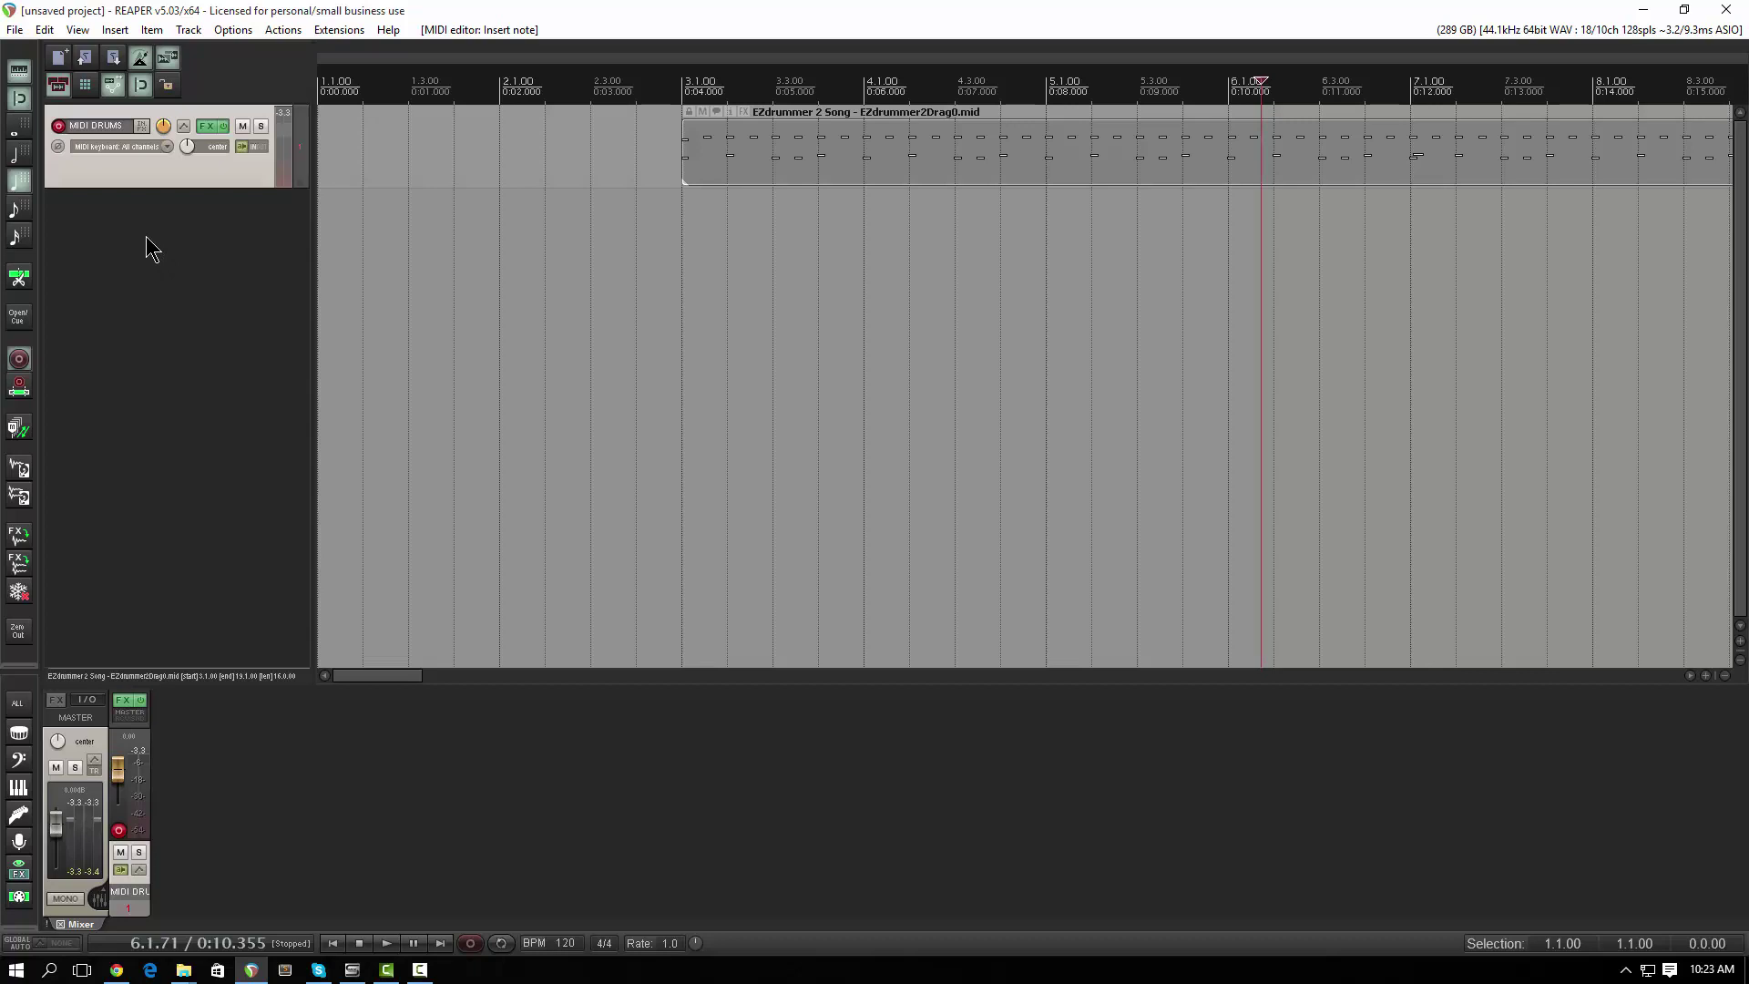
pyautogui.click(58, 128)
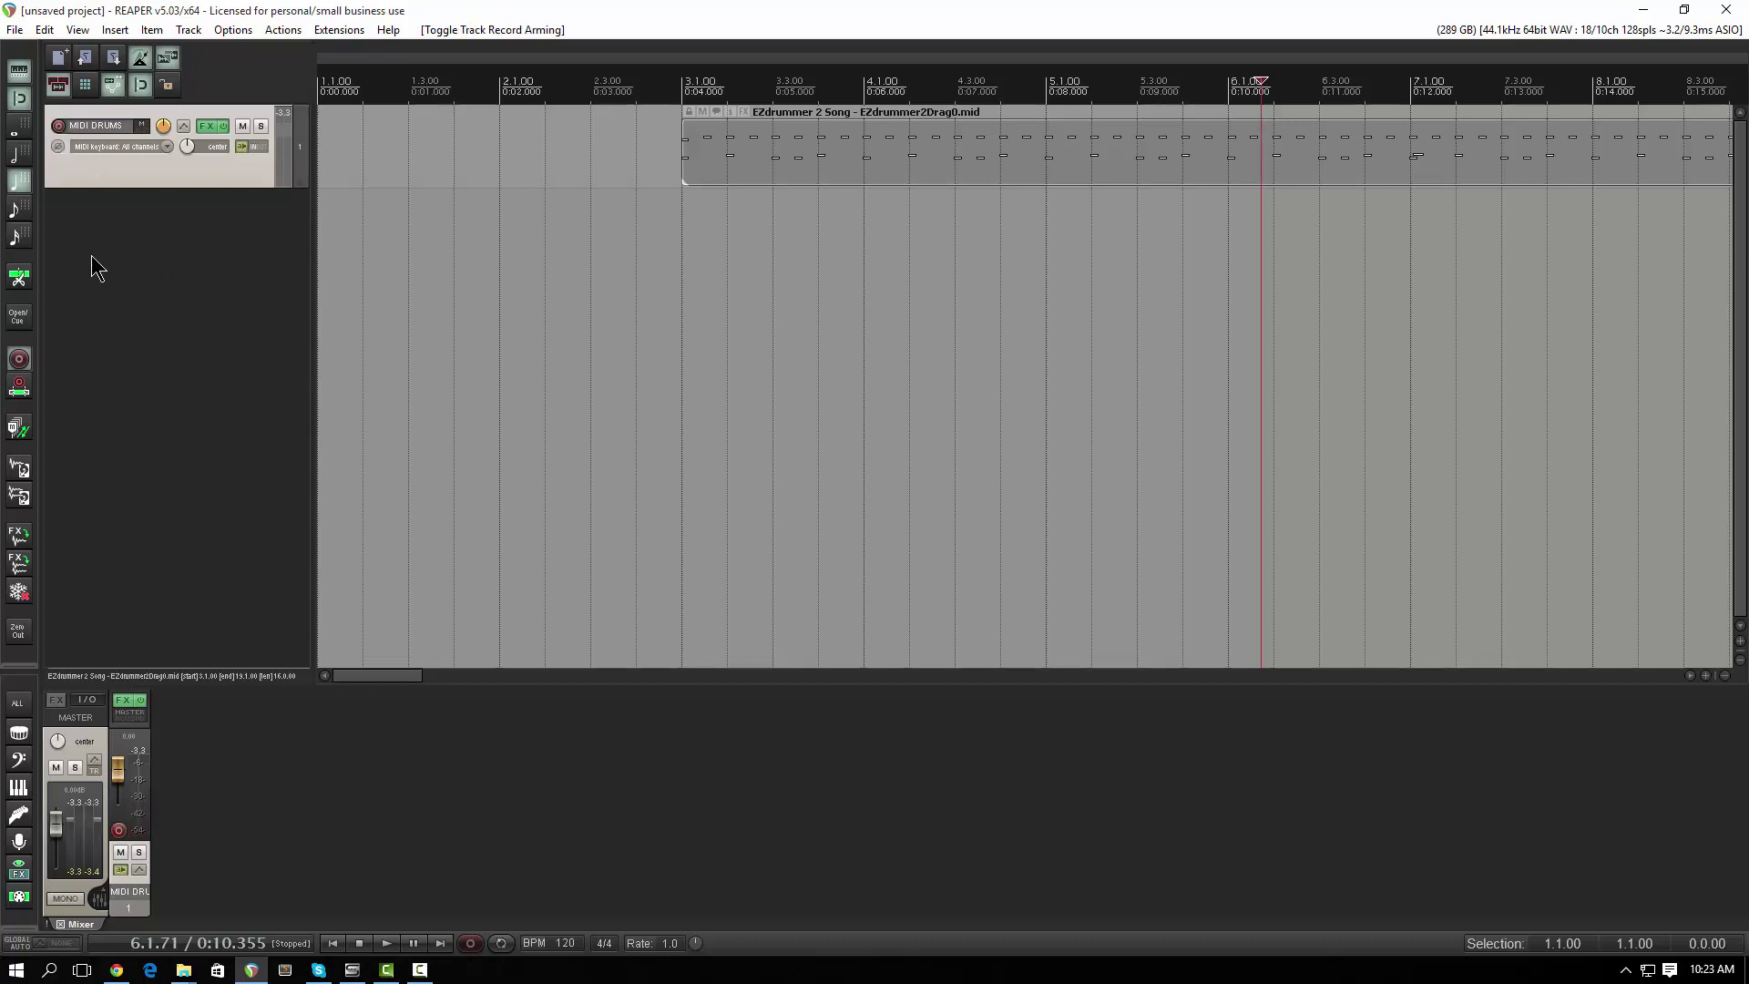
pyautogui.doubleClick(91, 230)
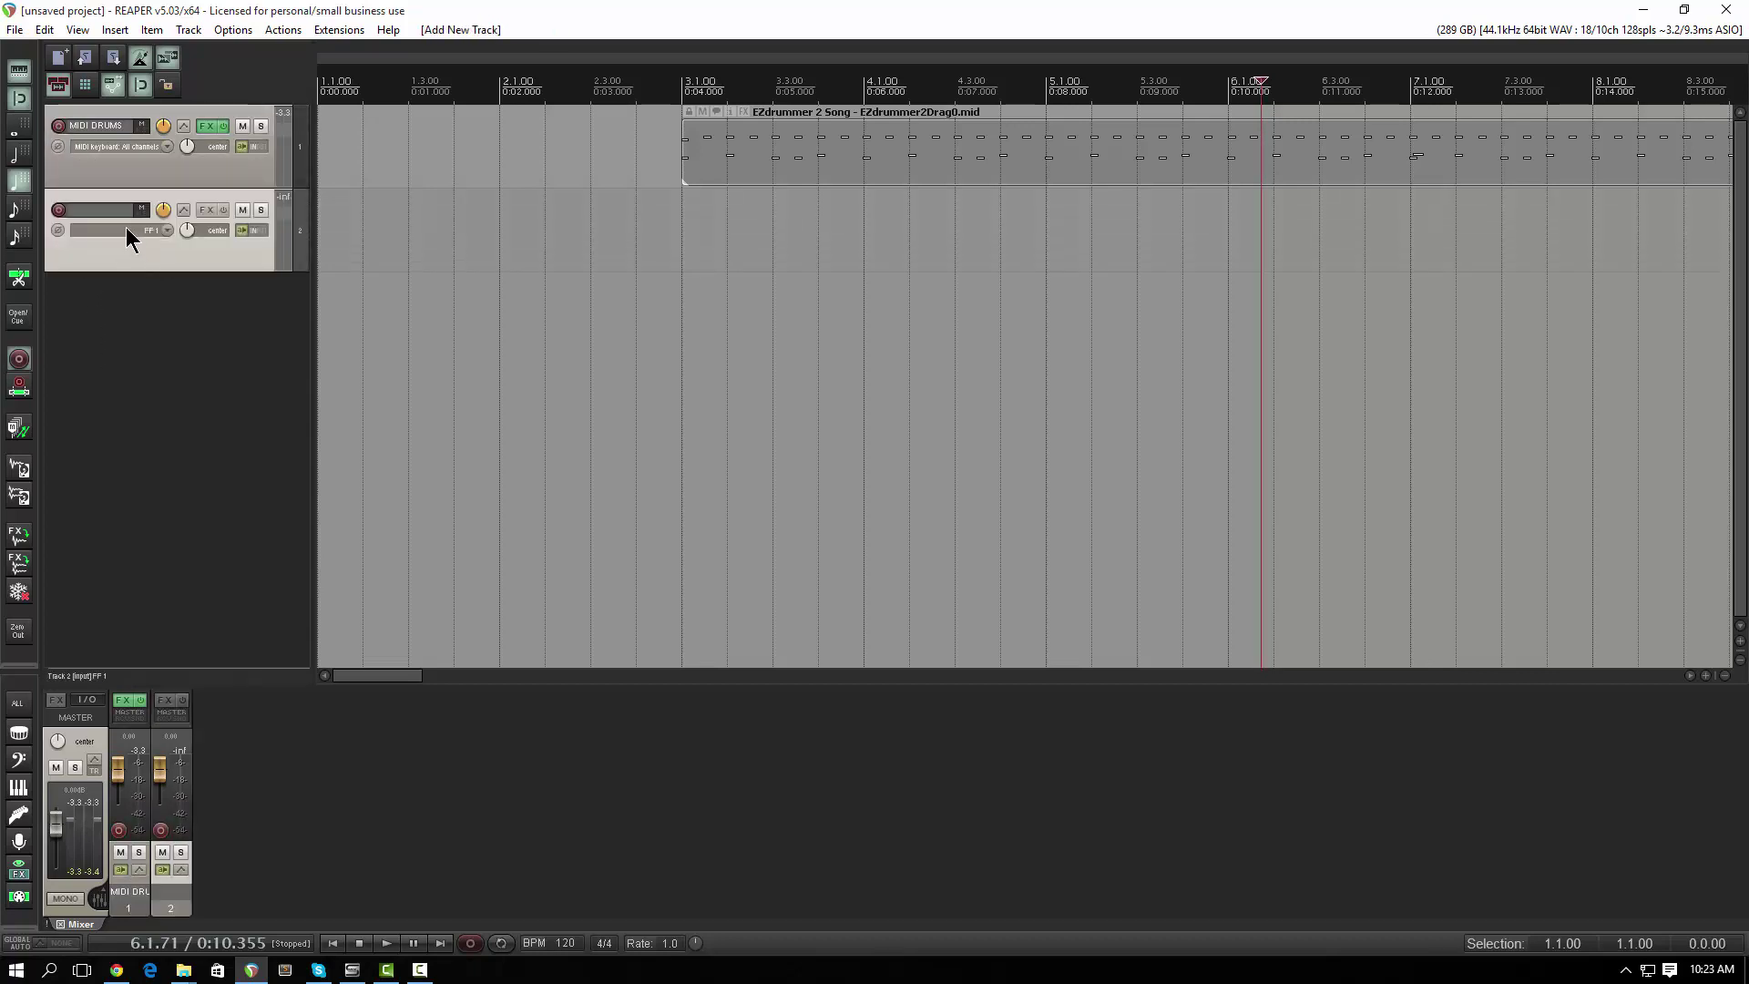
pyautogui.rightClick(59, 210)
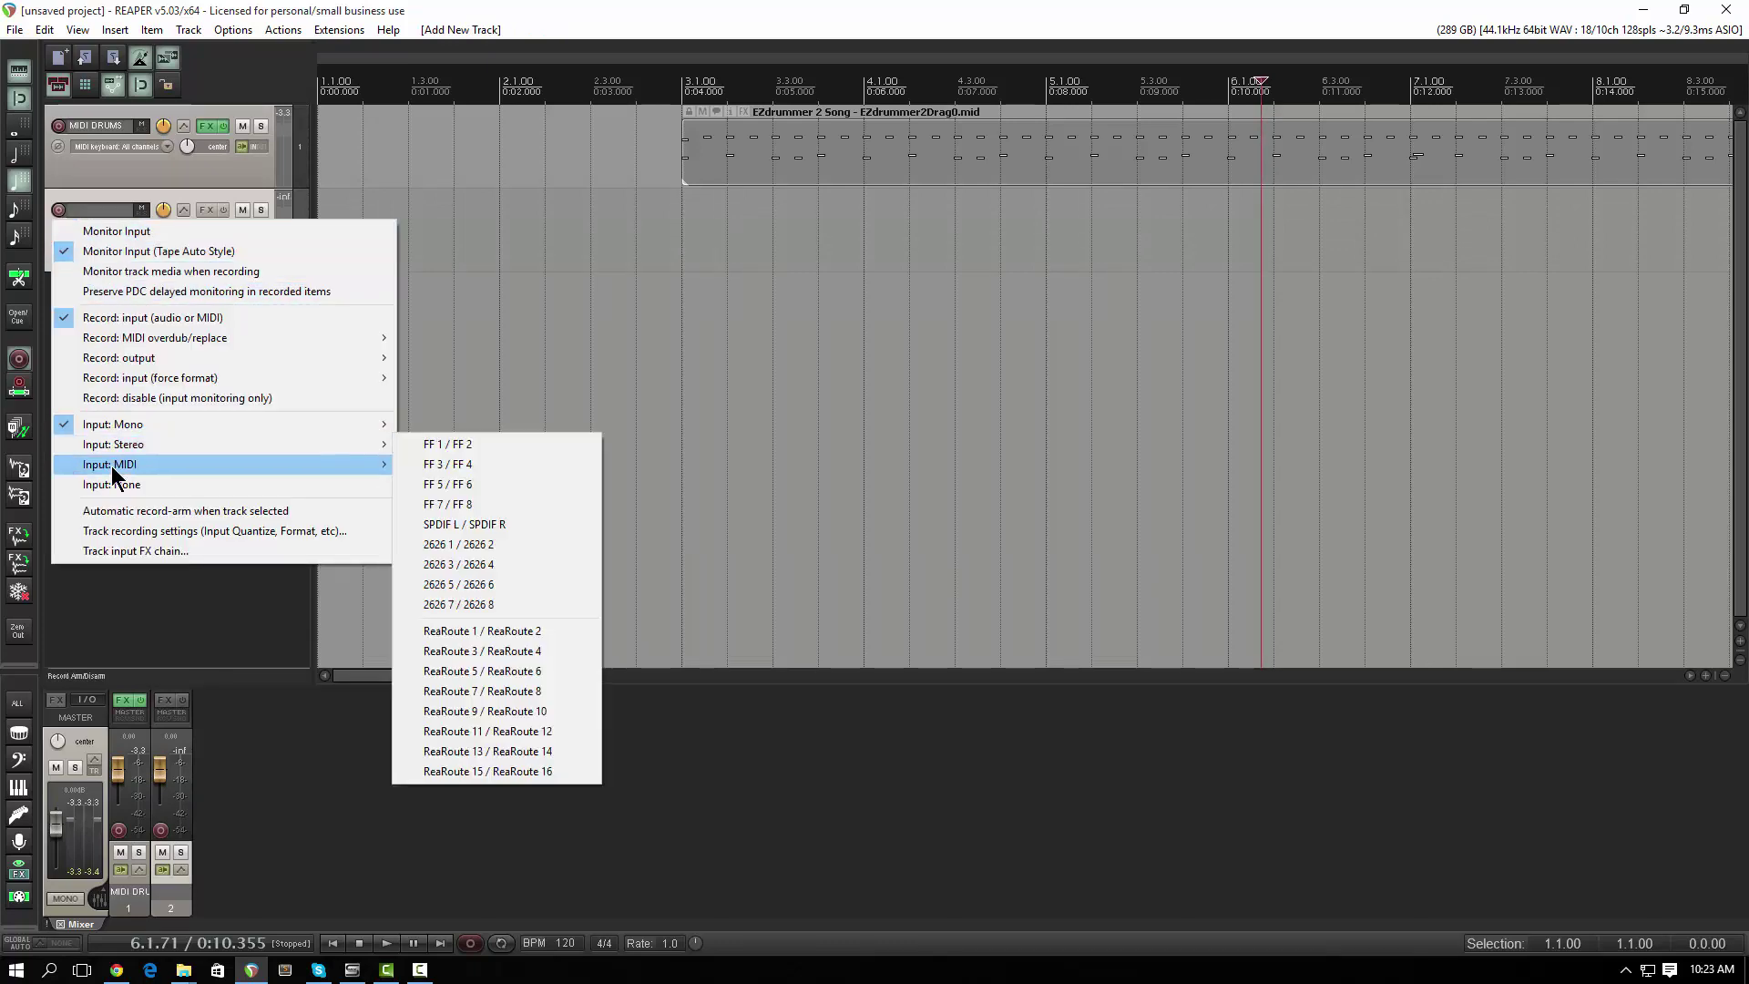
pyautogui.moveTo(319, 467)
pyautogui.moveTo(479, 468)
pyautogui.click(664, 462)
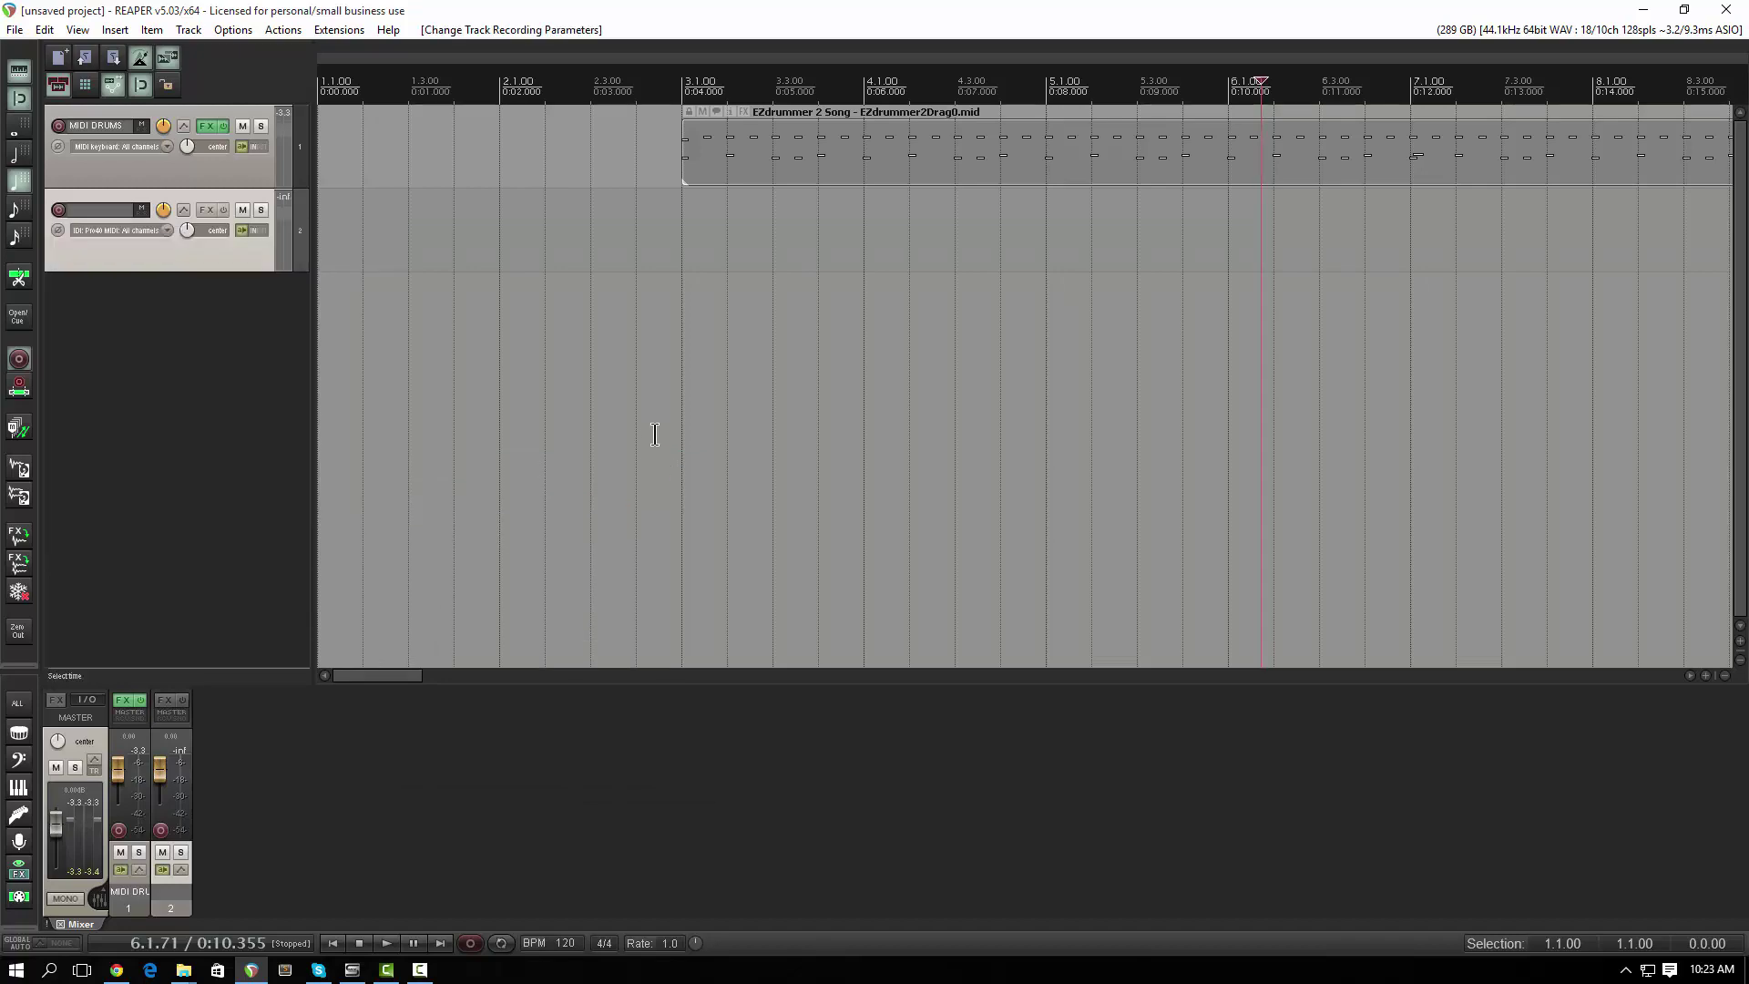
# Load the EZkeys instrument on Track 2 and audition its default electric piano
pyautogui.click(199, 210)
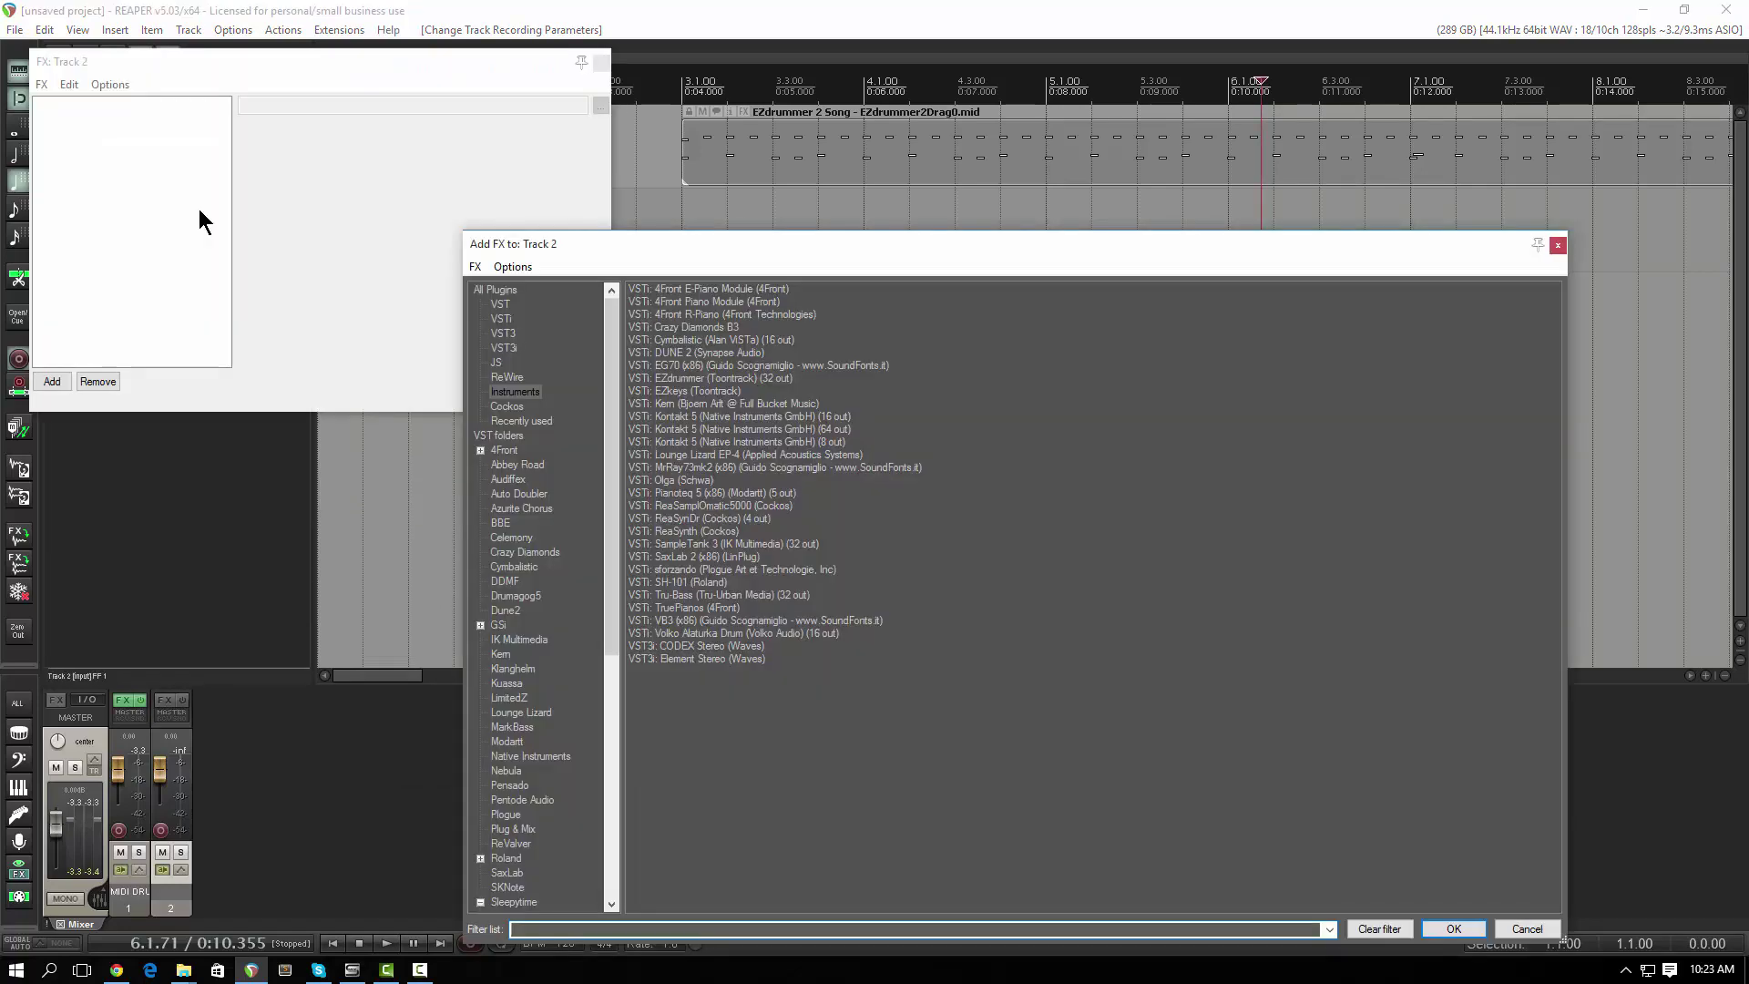
pyautogui.doubleClick(666, 392)
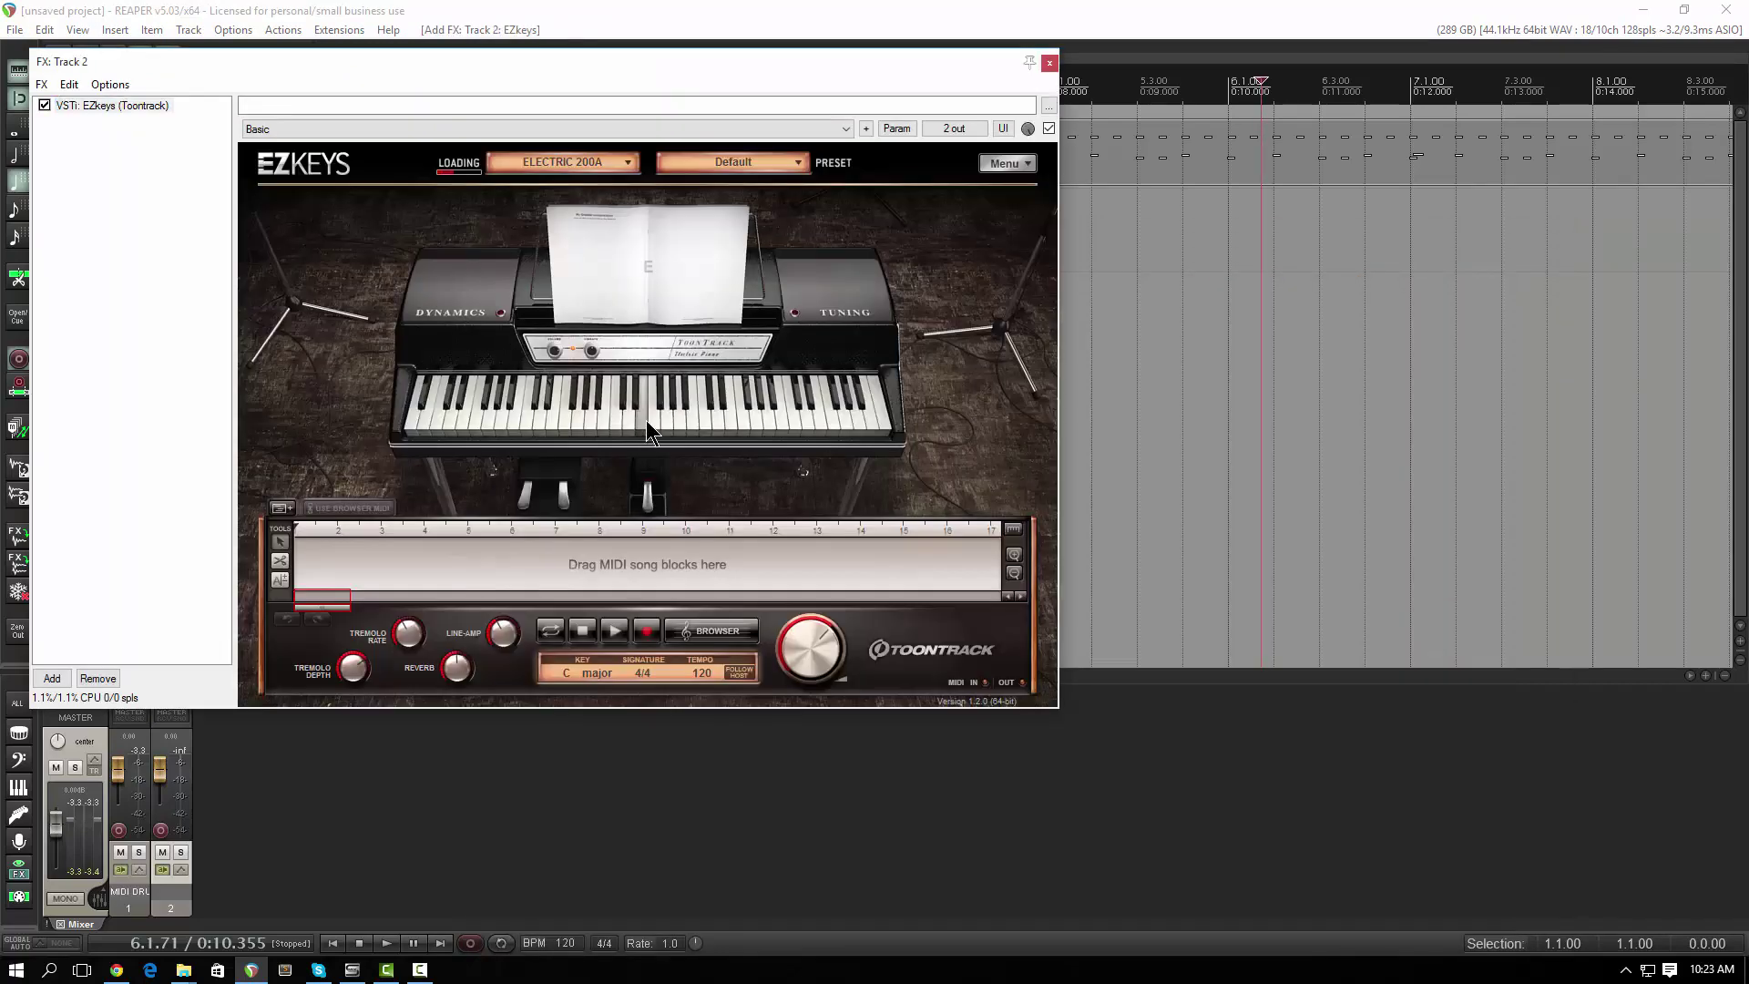
pyautogui.click(647, 419)
pyautogui.click(676, 418)
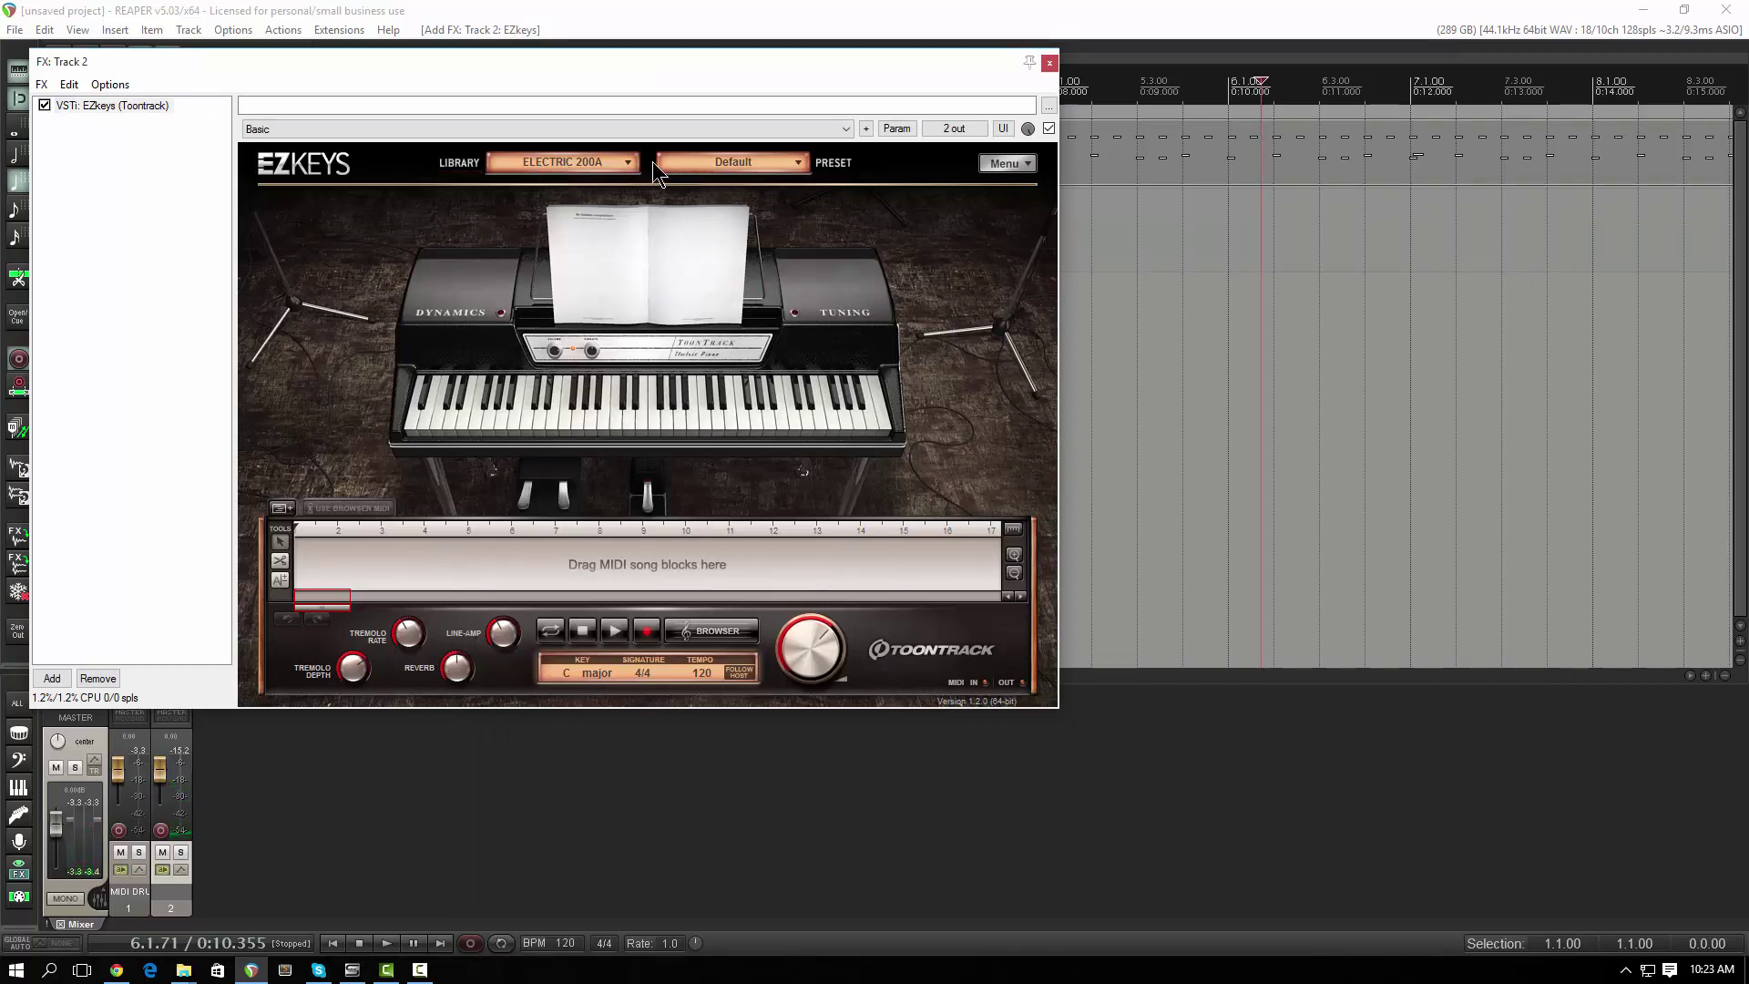
# Switch EZkeys to the MELLOTOON library with the Boys Choir preset and audition it
pyautogui.click(616, 161)
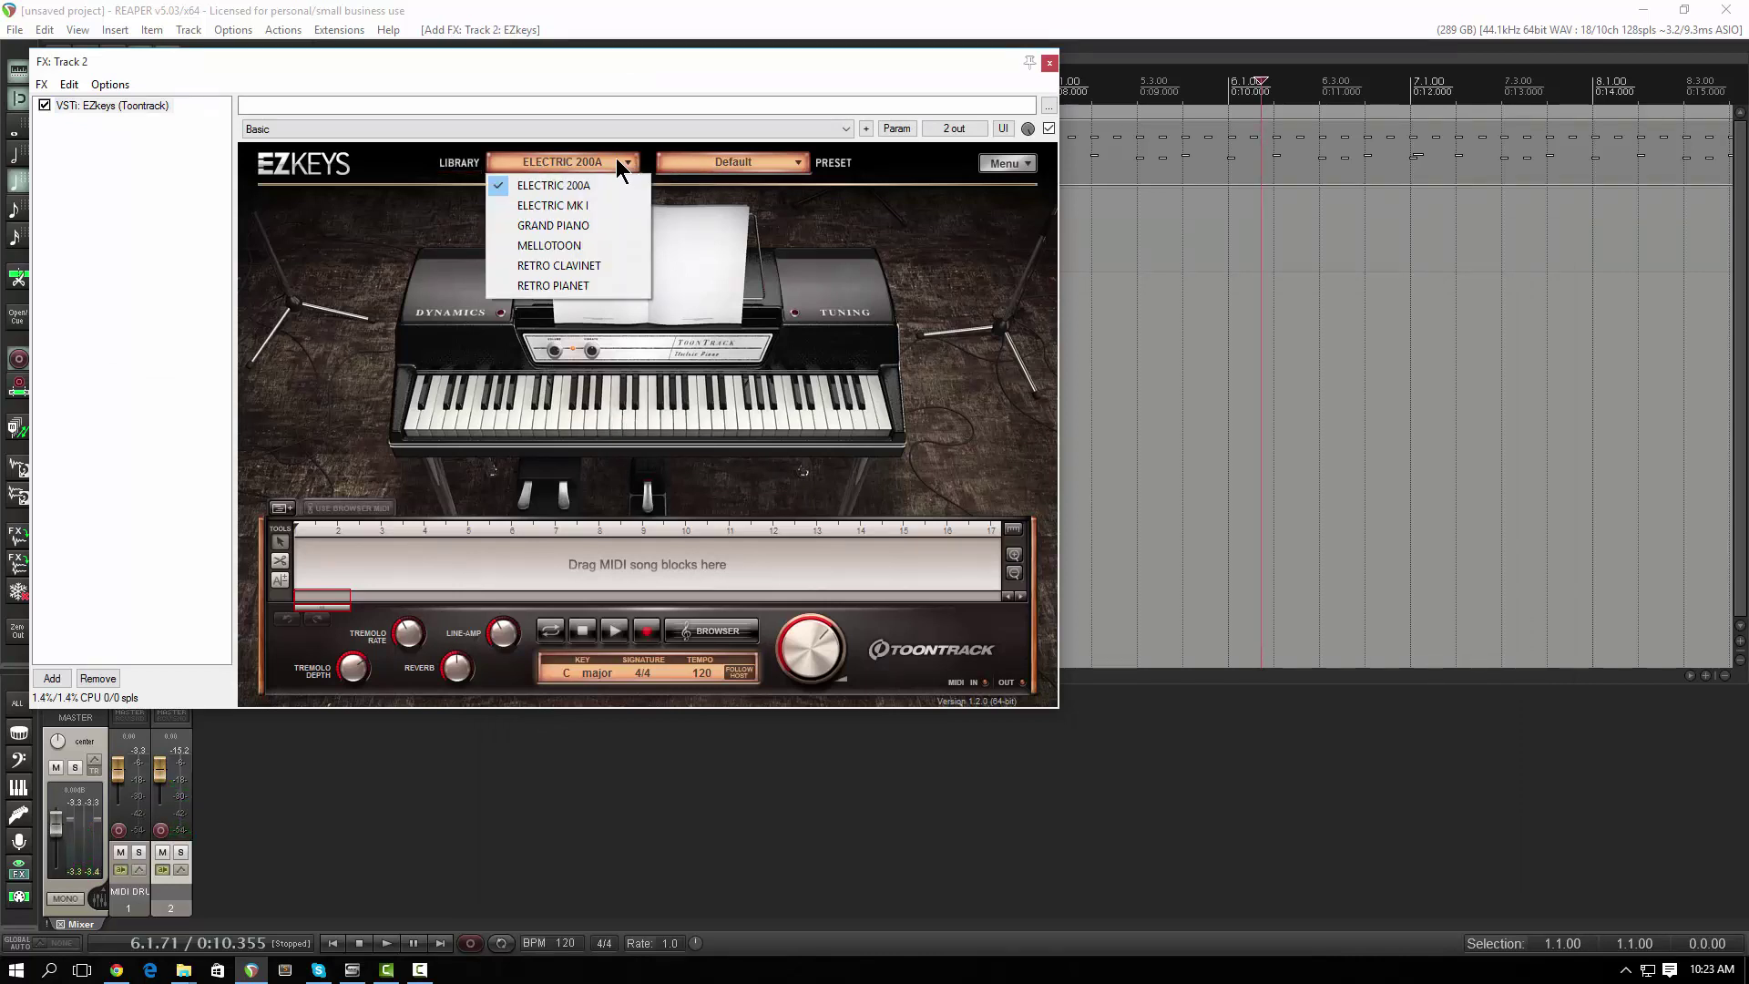
pyautogui.click(563, 203)
pyautogui.click(566, 159)
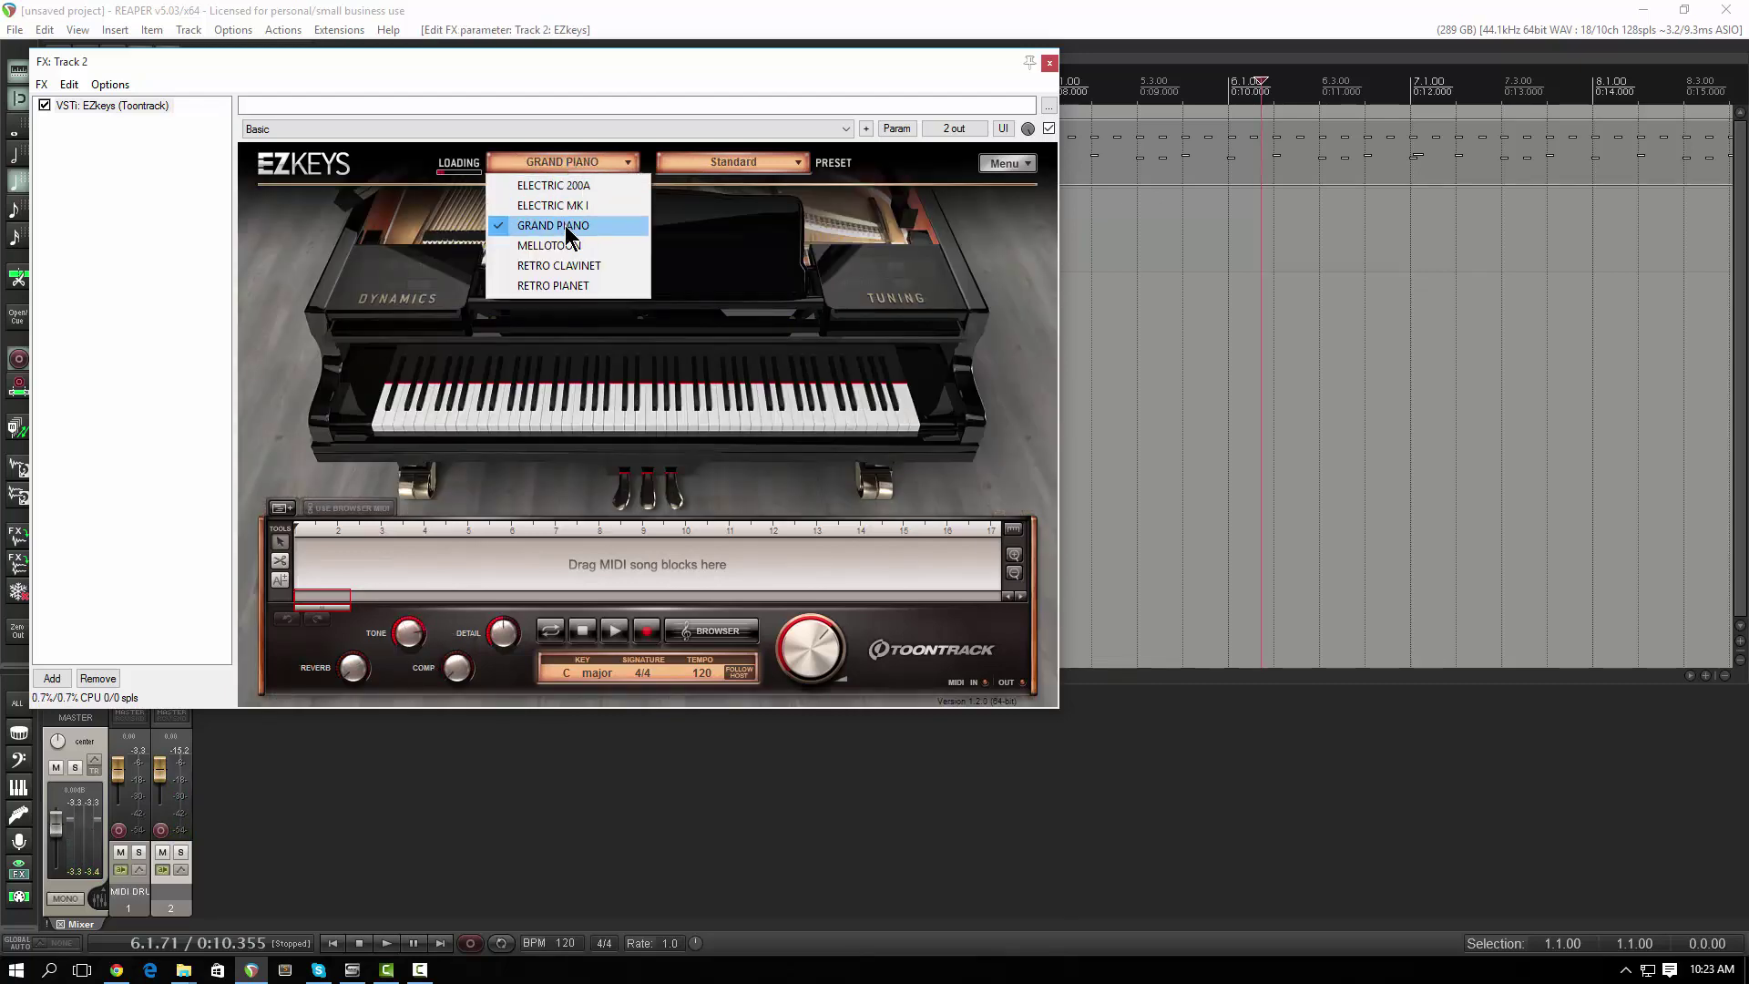
pyautogui.click(570, 247)
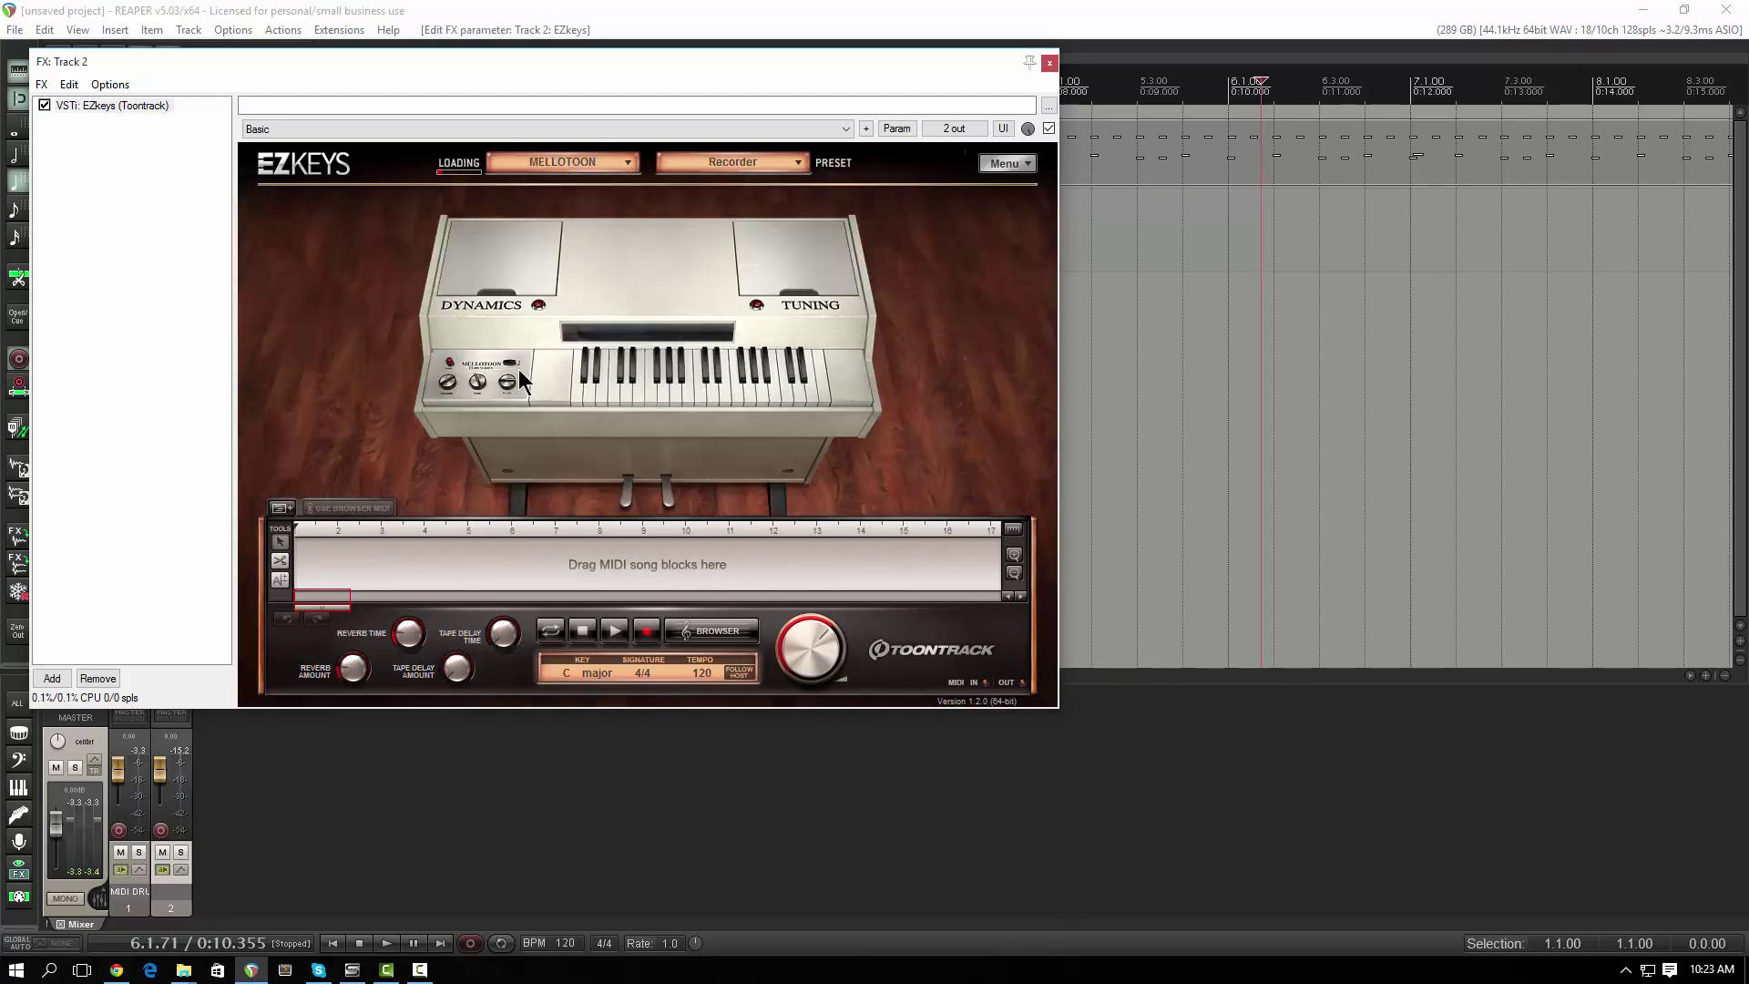
pyautogui.click(643, 373)
pyautogui.click(681, 379)
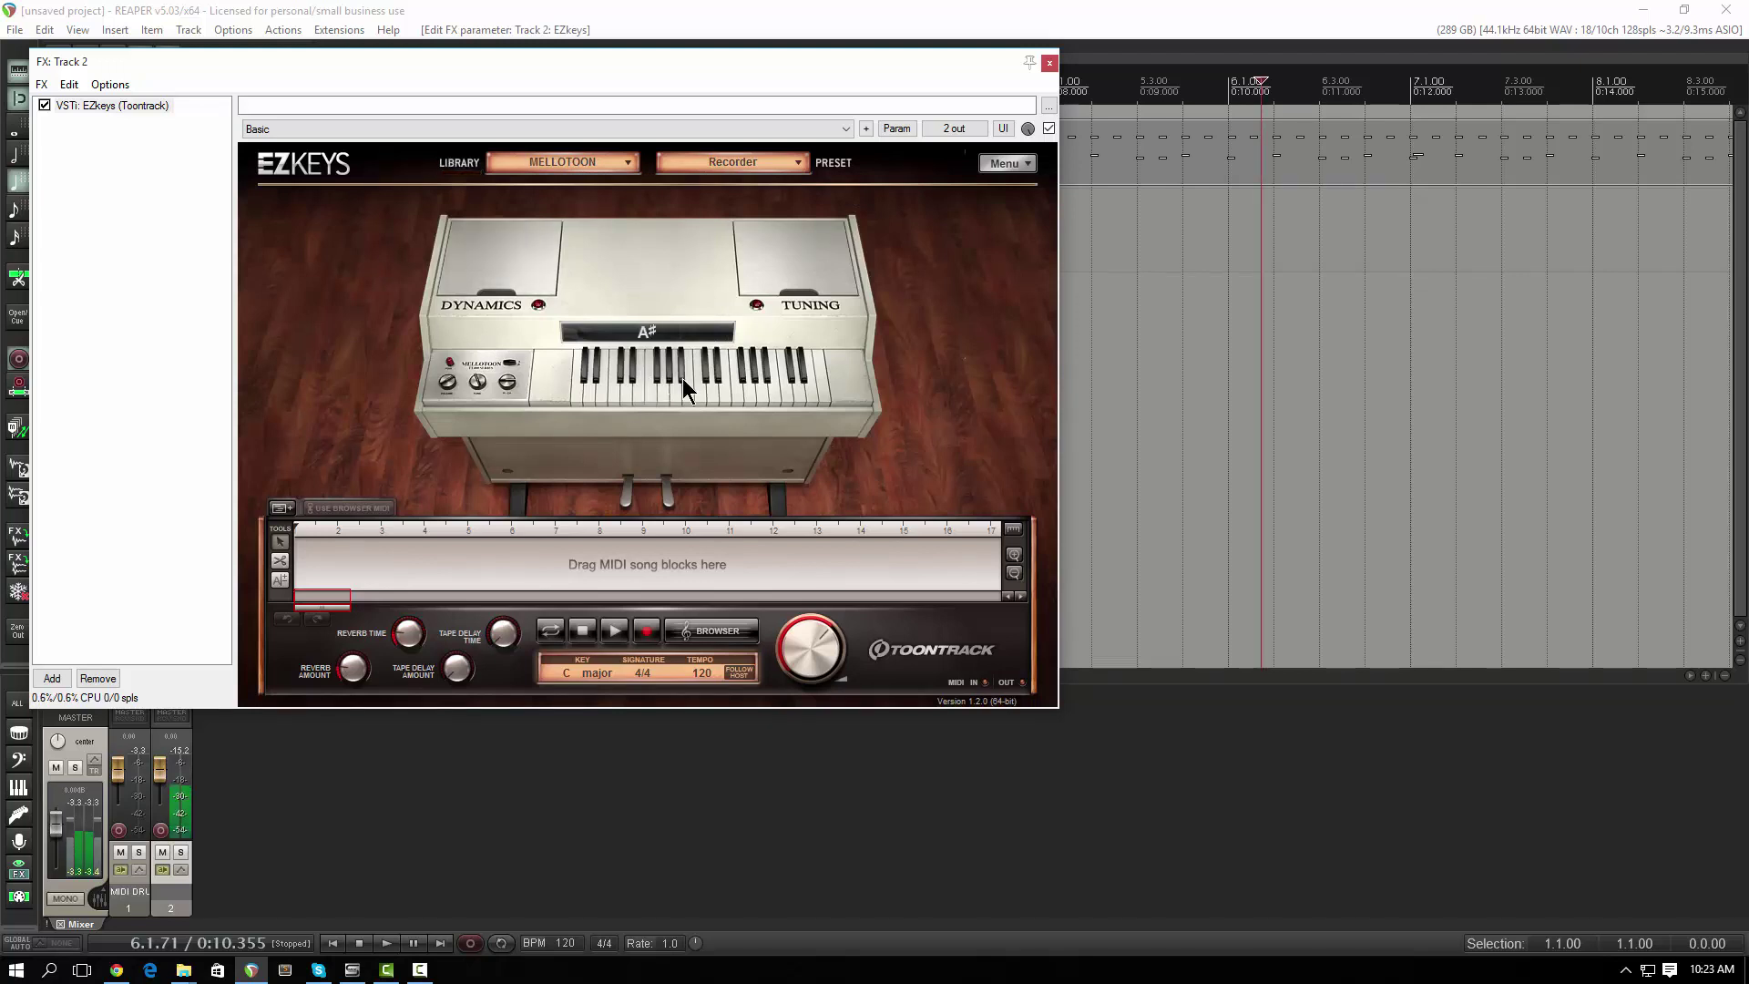
pyautogui.click(745, 163)
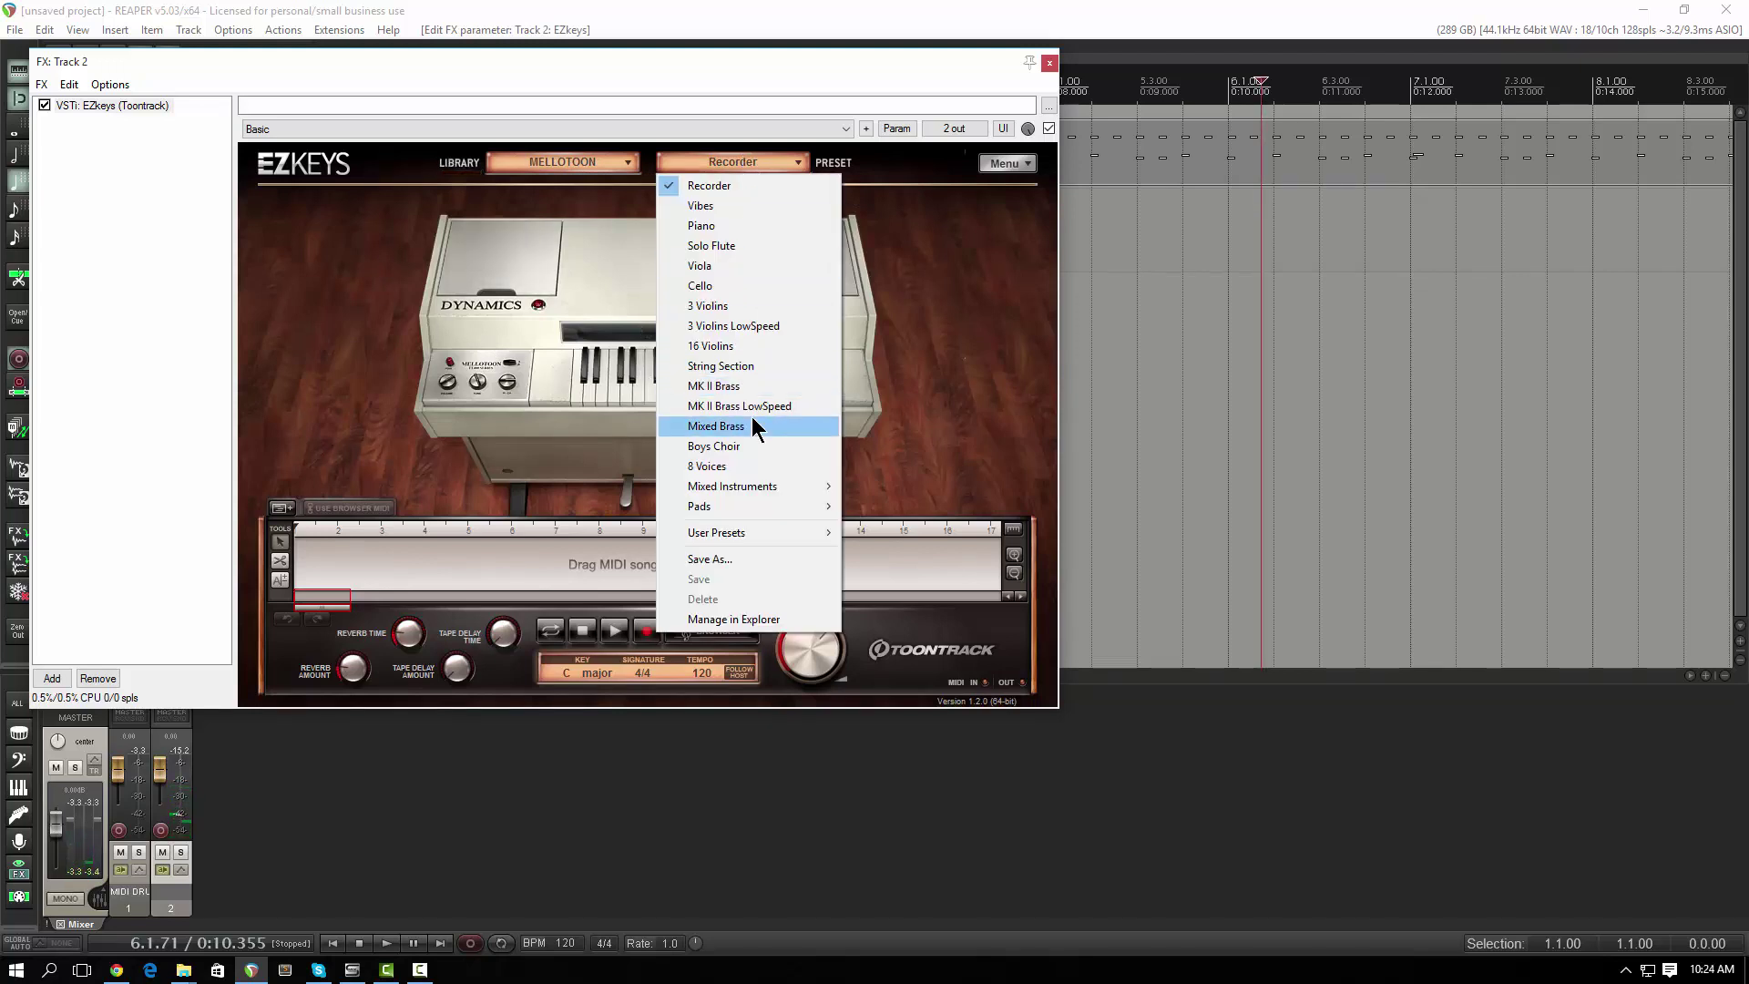
pyautogui.click(745, 445)
pyautogui.click(663, 386)
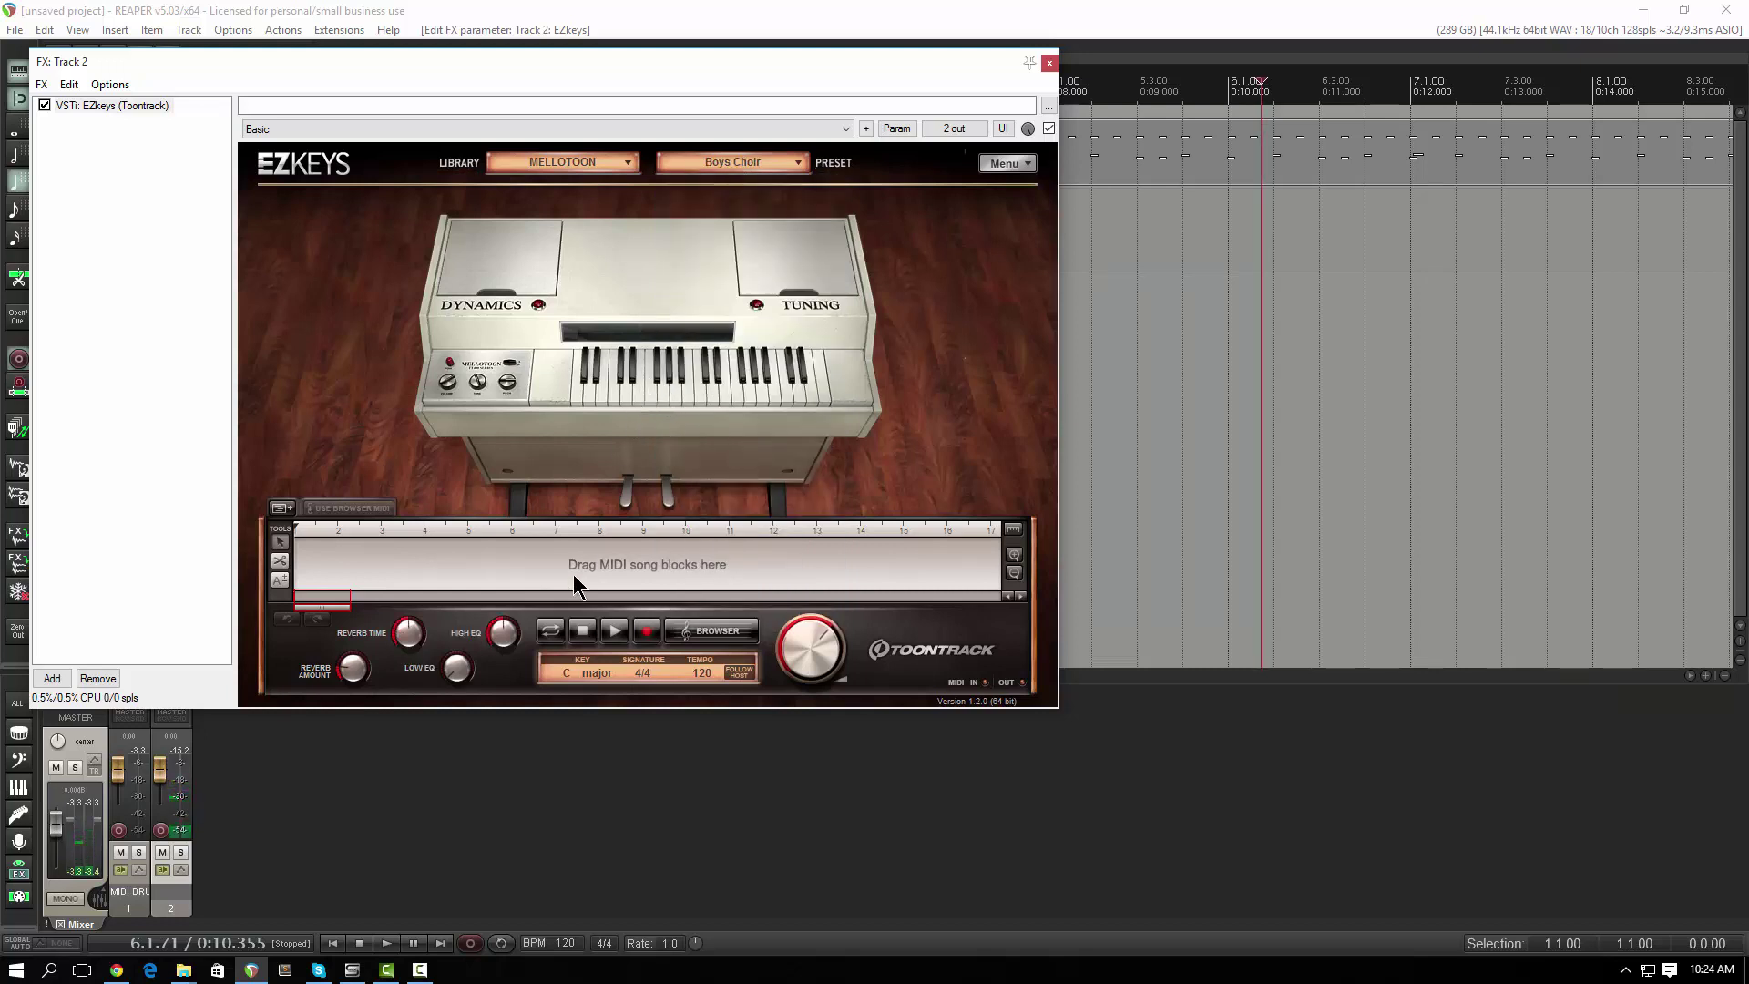
pyautogui.moveTo(532, 61); pyautogui.dragTo(762, 275)
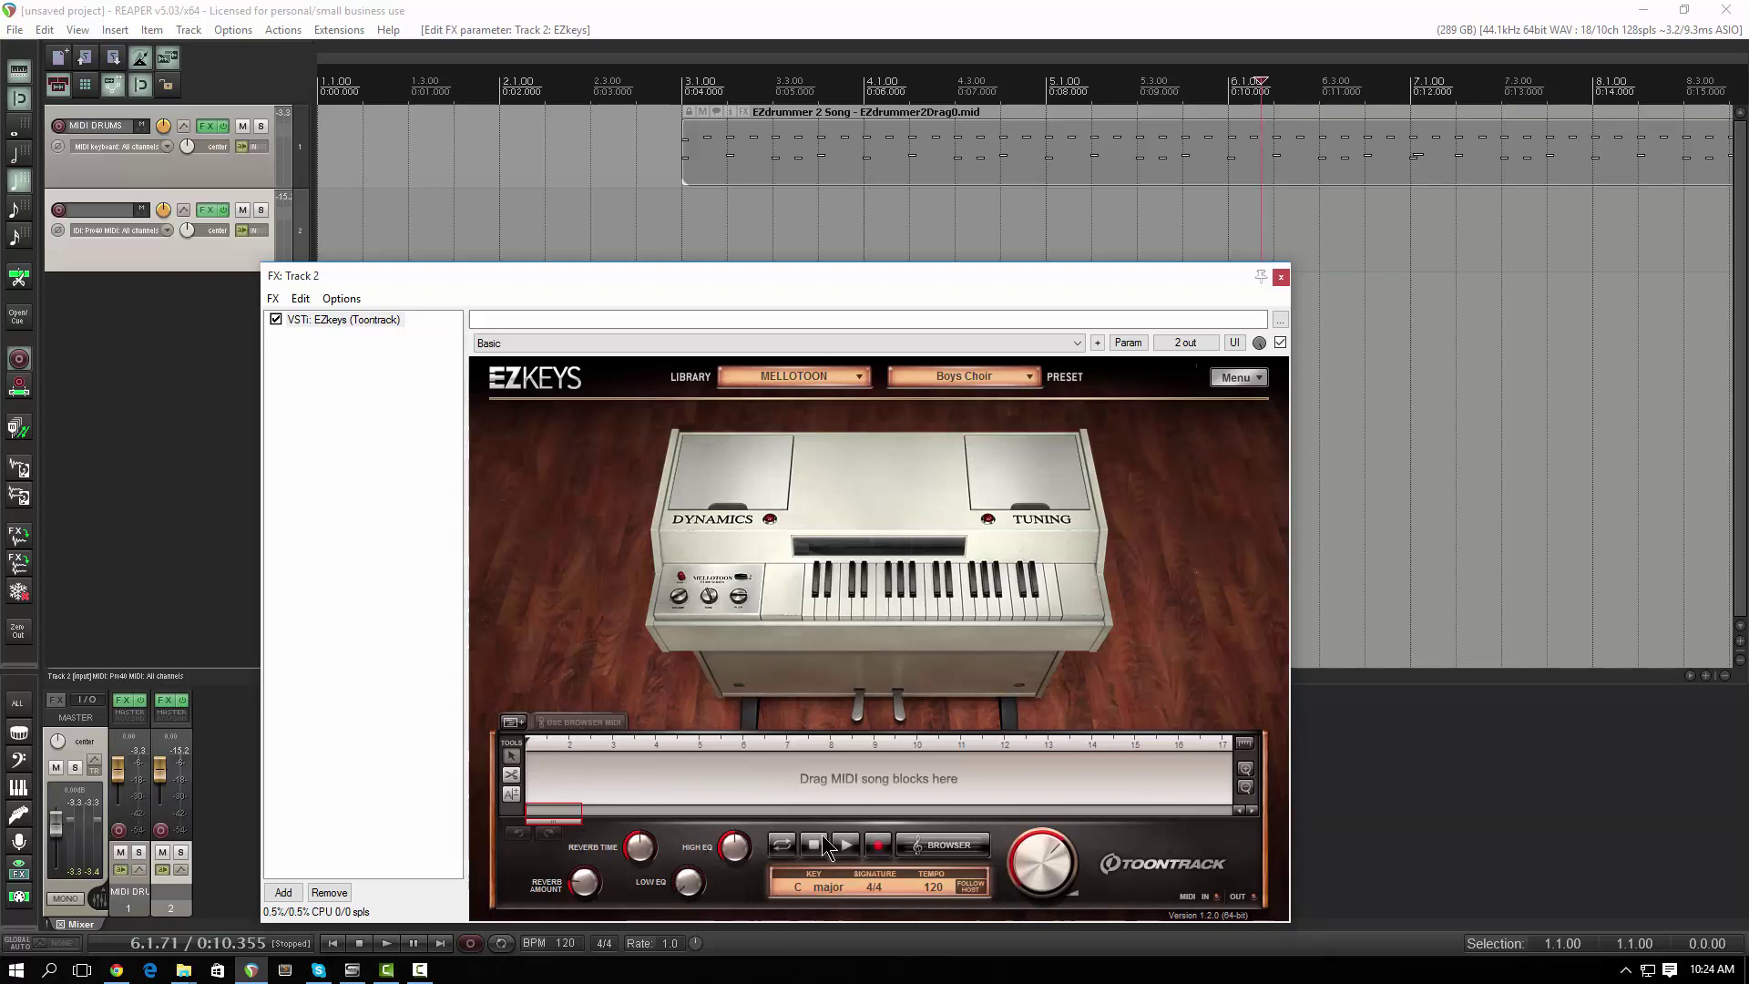
# From the EZkeys browser, drop Ballads > Straight 4/4 > 70s Power intro Variation 01 onto Track 2 at bar 3
pyautogui.click(916, 844)
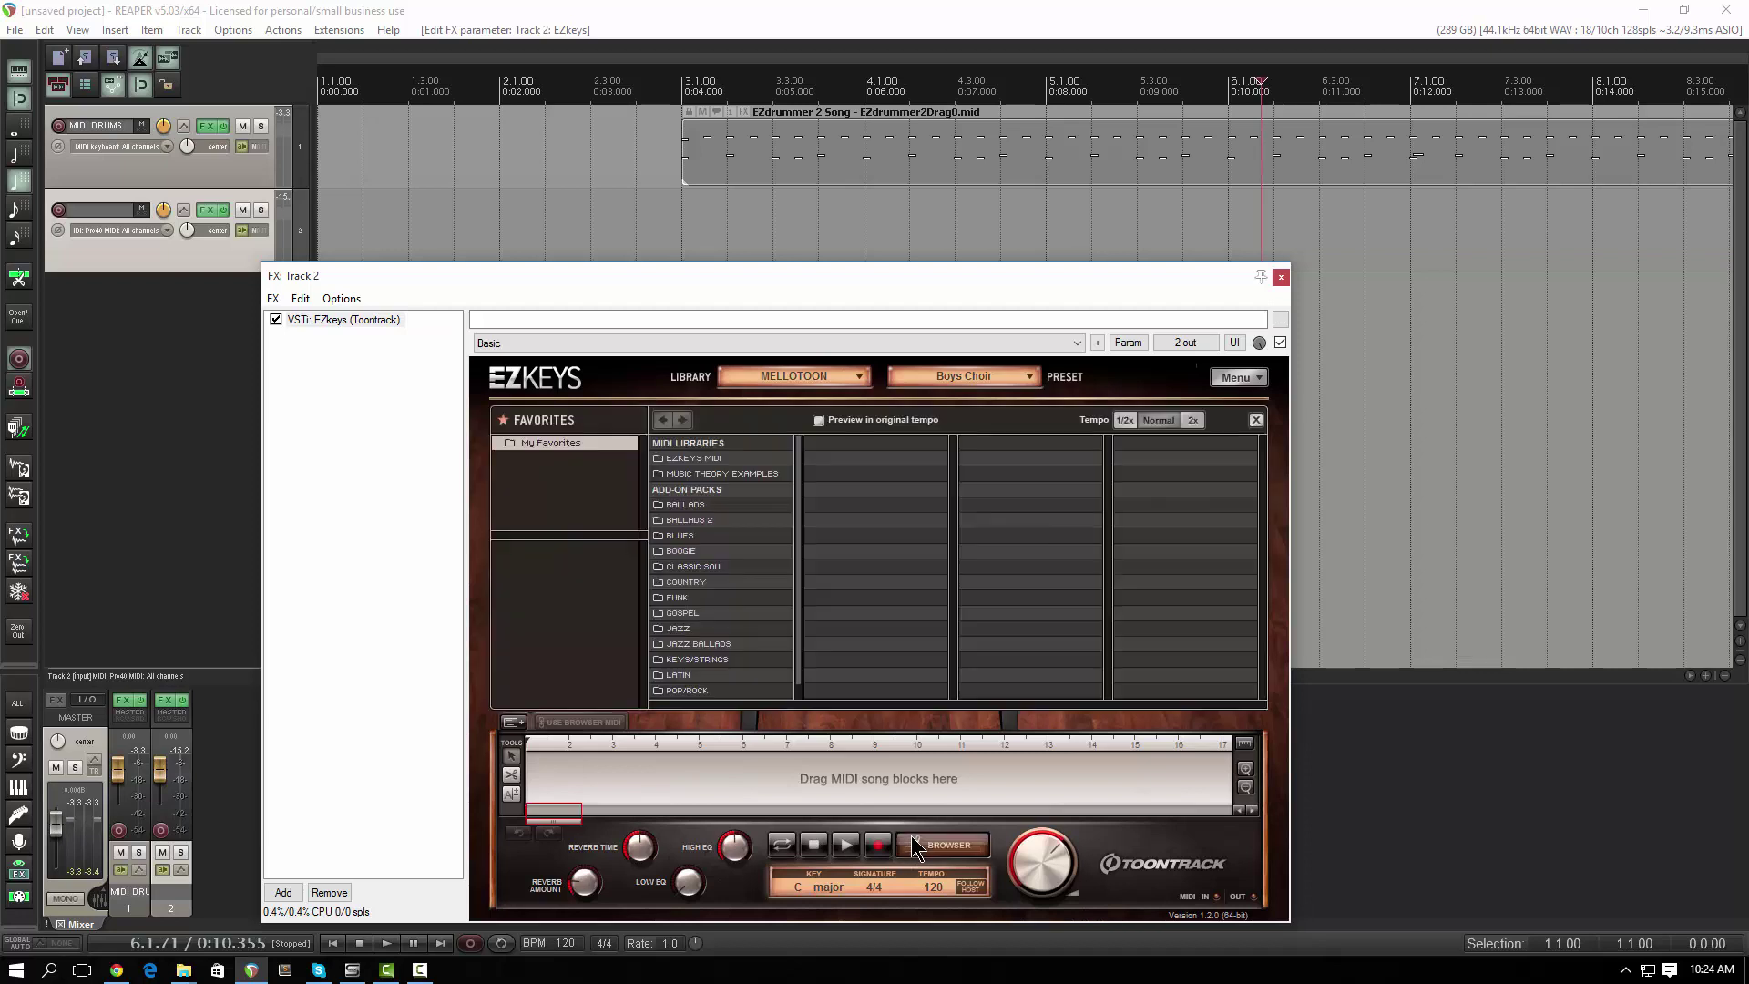
pyautogui.click(654, 505)
pyautogui.click(824, 458)
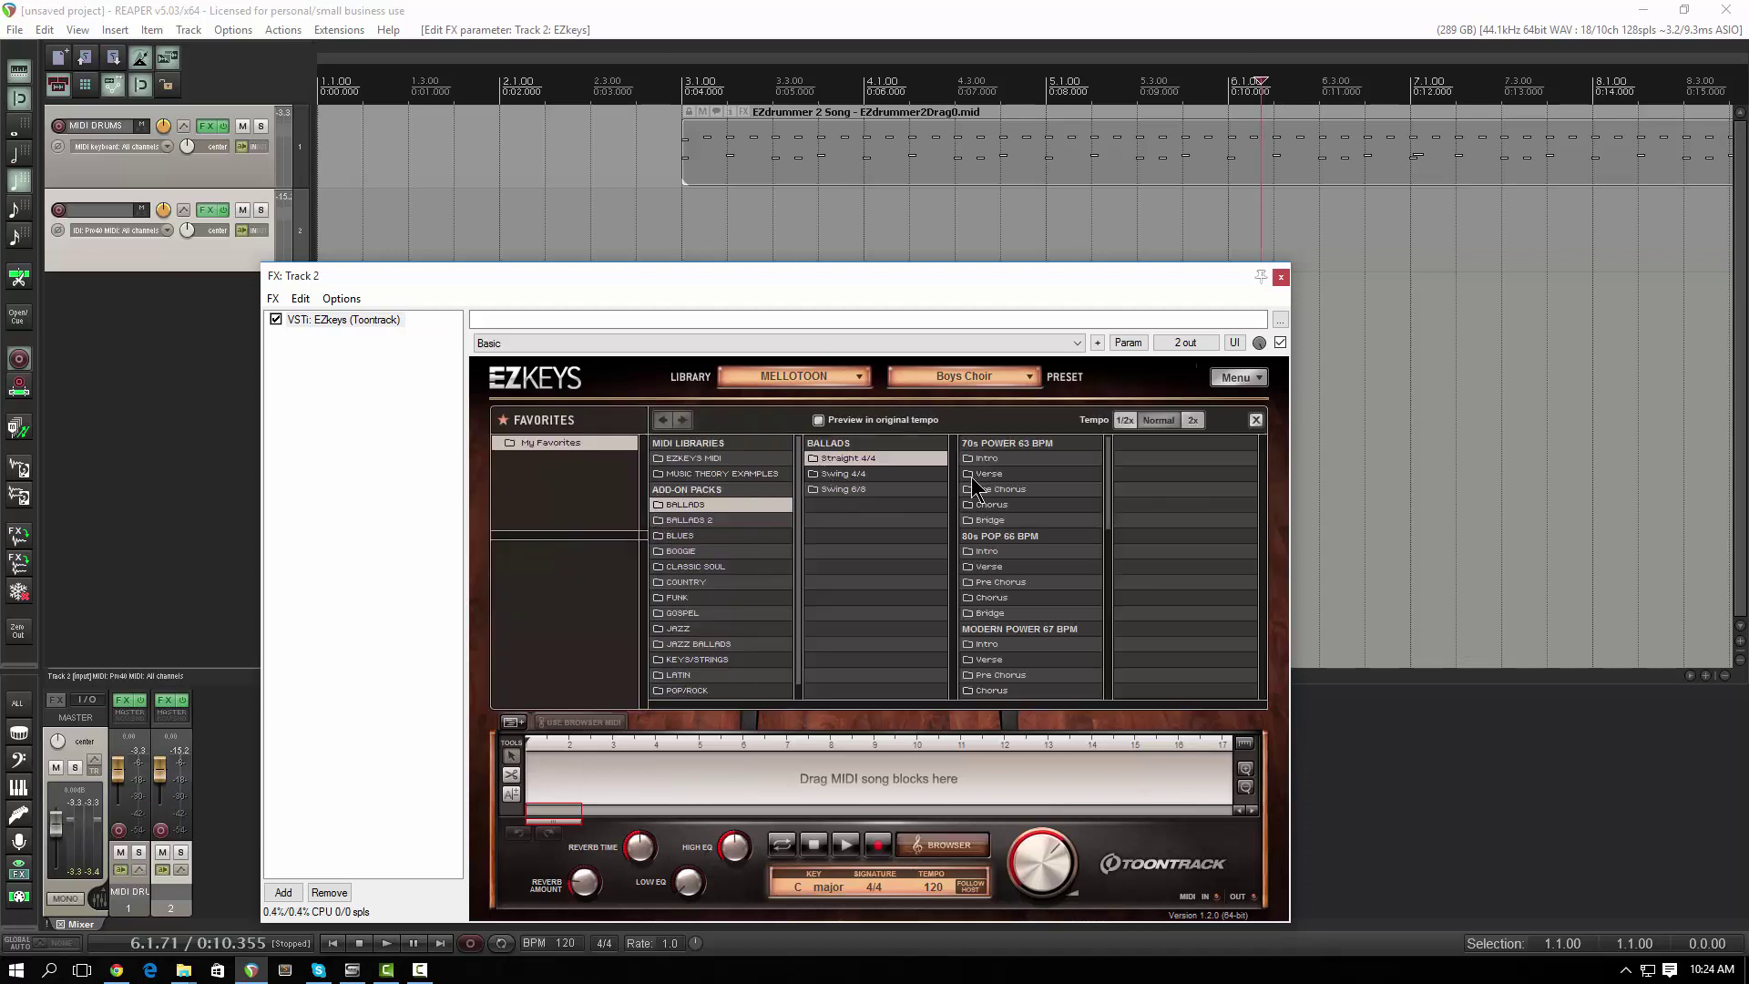
pyautogui.click(1009, 458)
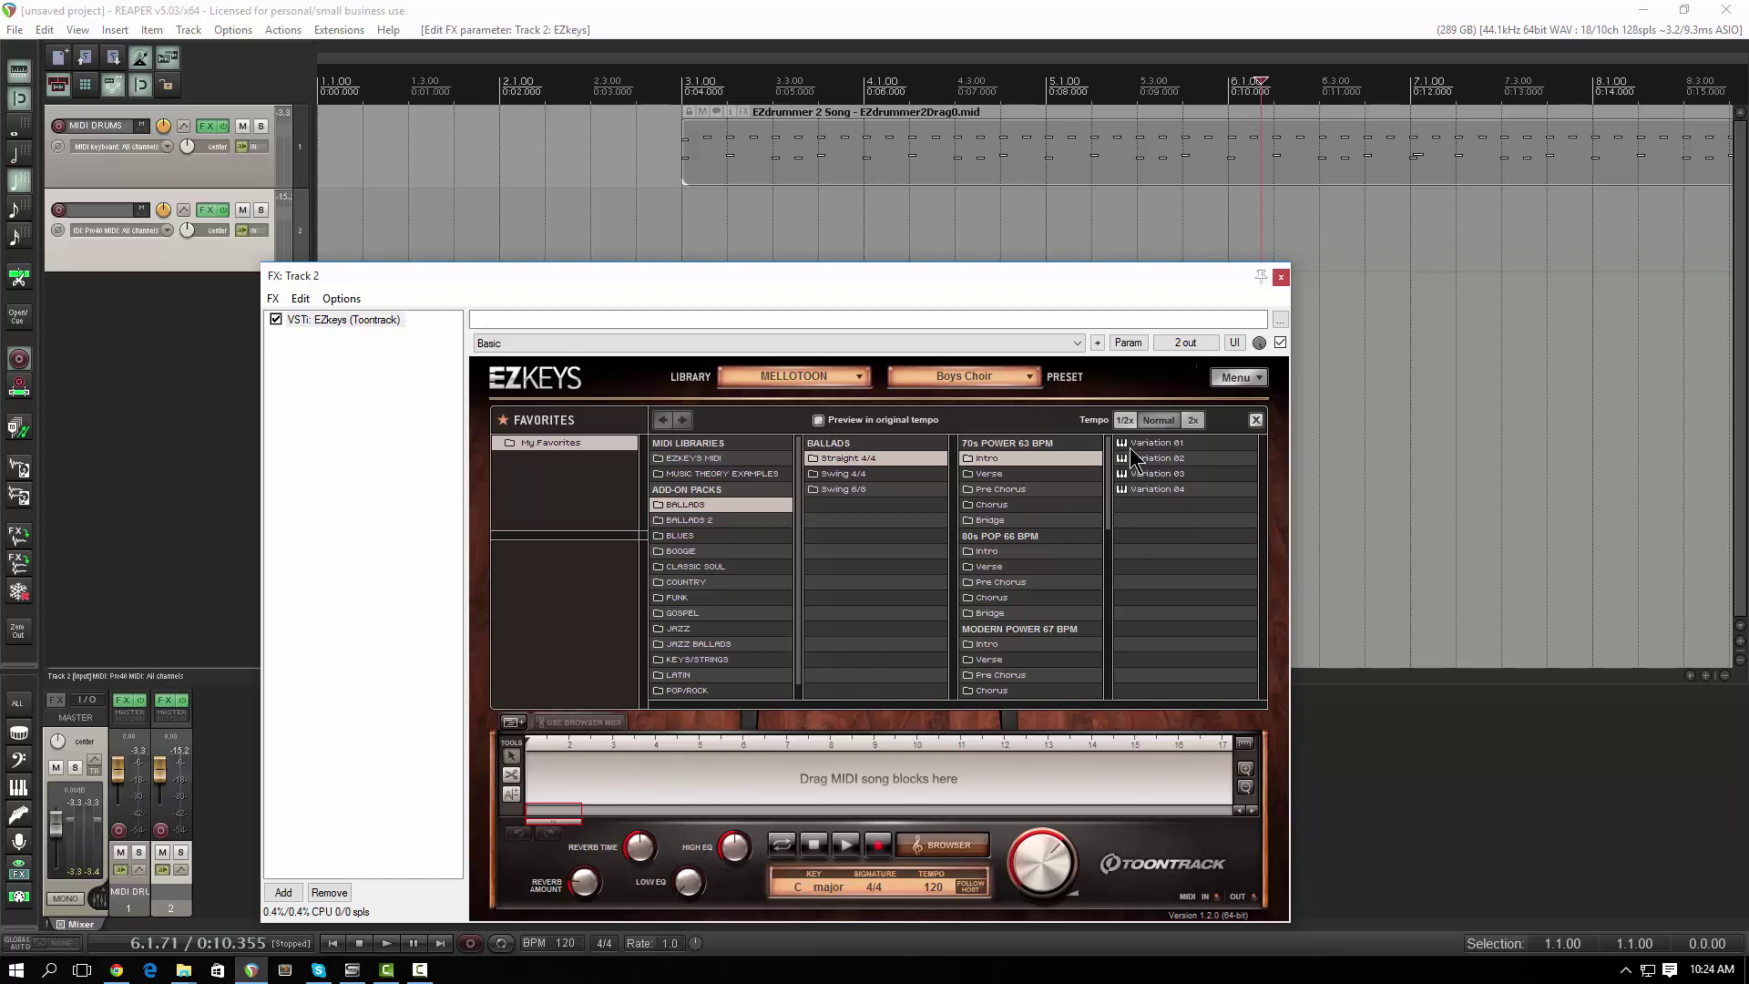
pyautogui.click(1126, 443)
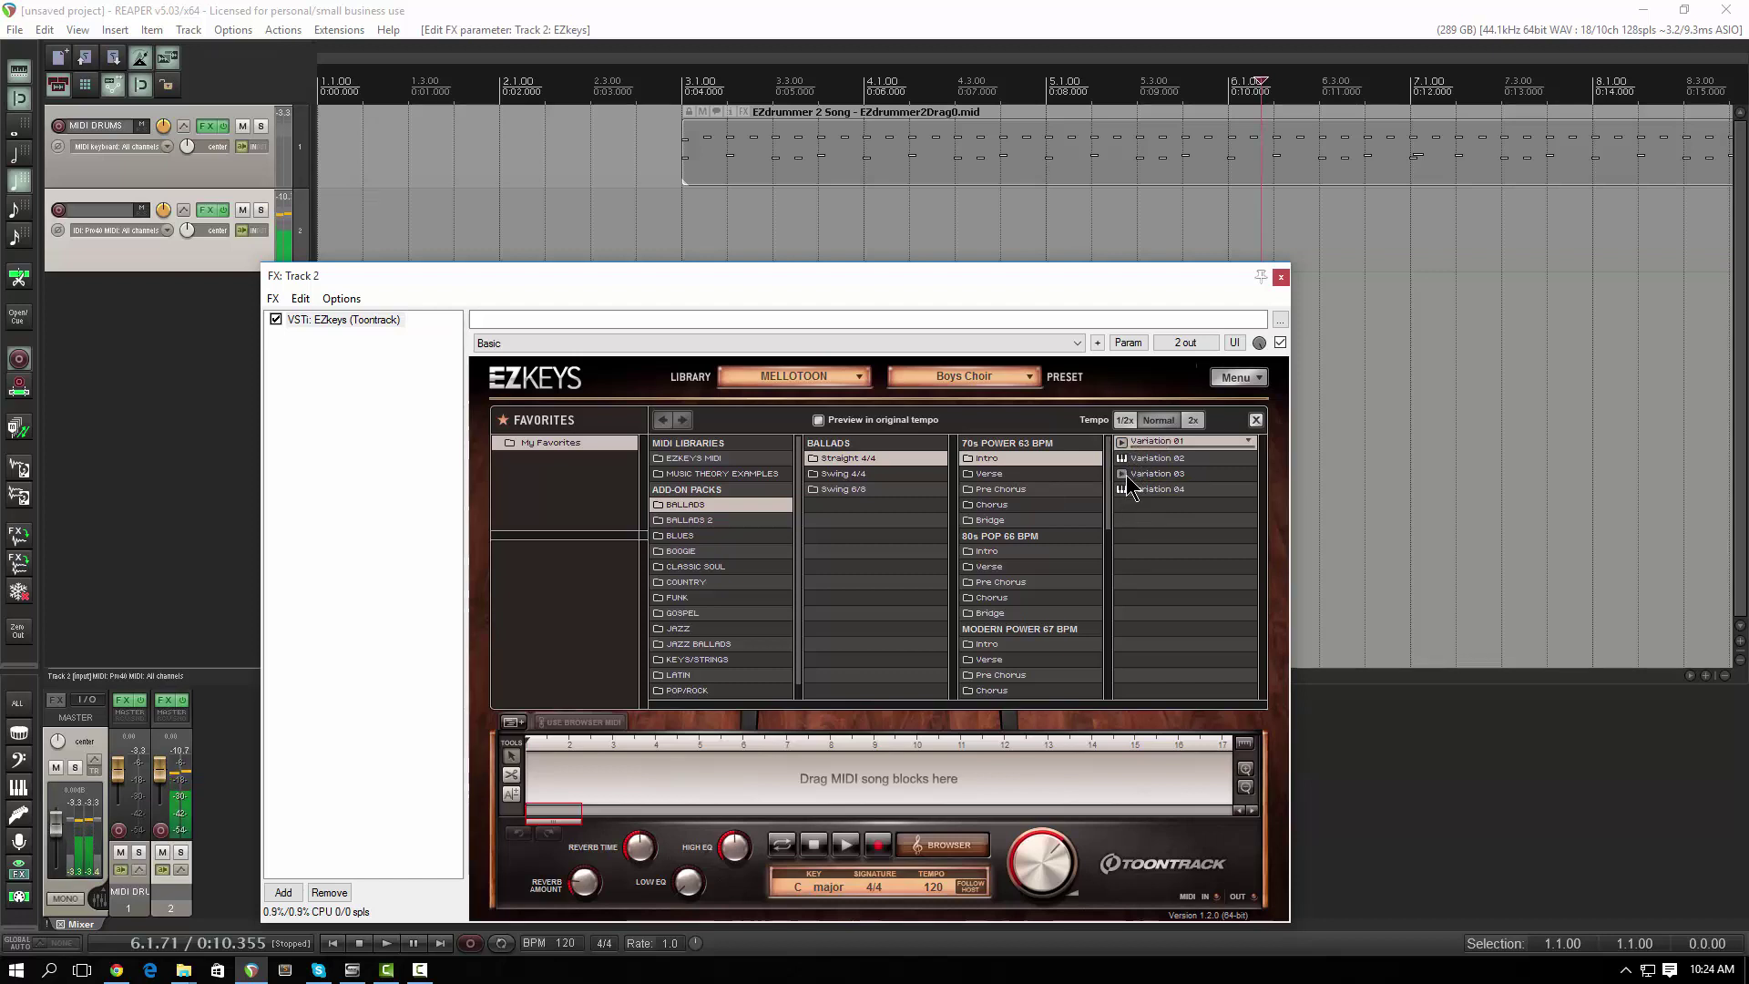
pyautogui.moveTo(1136, 446)
pyautogui.mouseDown()
pyautogui.moveTo(805, 626)
pyautogui.moveTo(747, 780)
pyautogui.moveTo(740, 233)
pyautogui.moveTo(686, 205)
pyautogui.mouseUp()
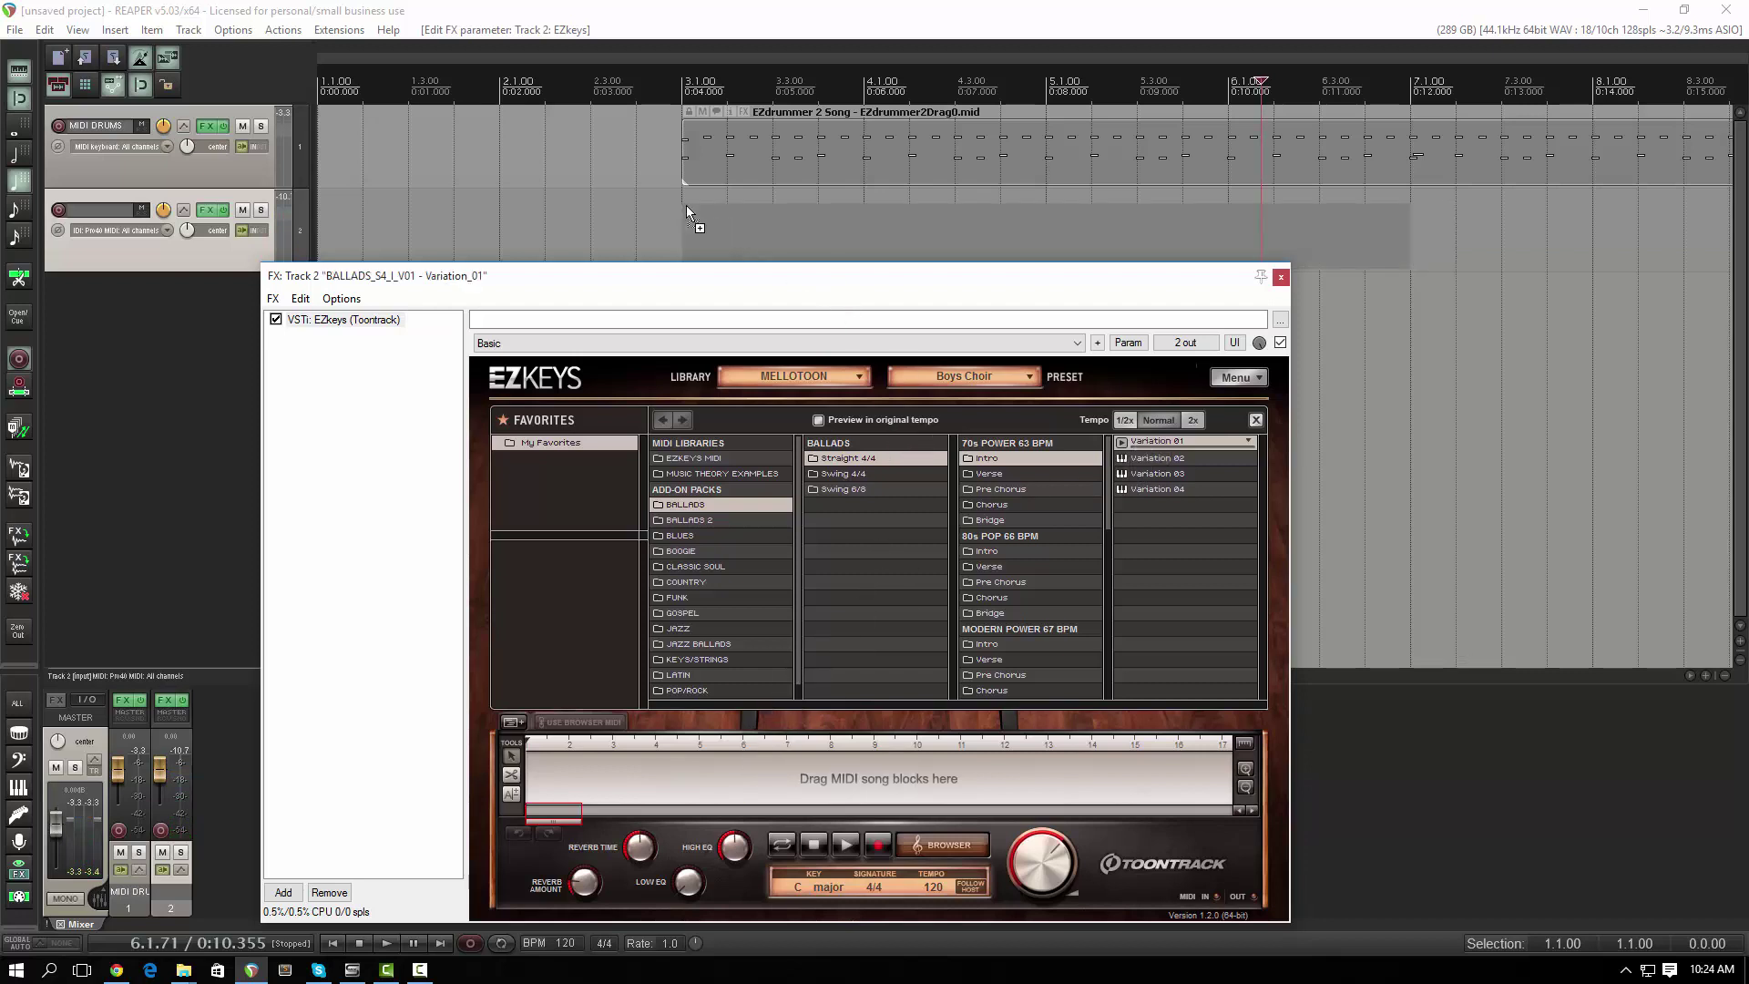
pyautogui.click(1281, 277)
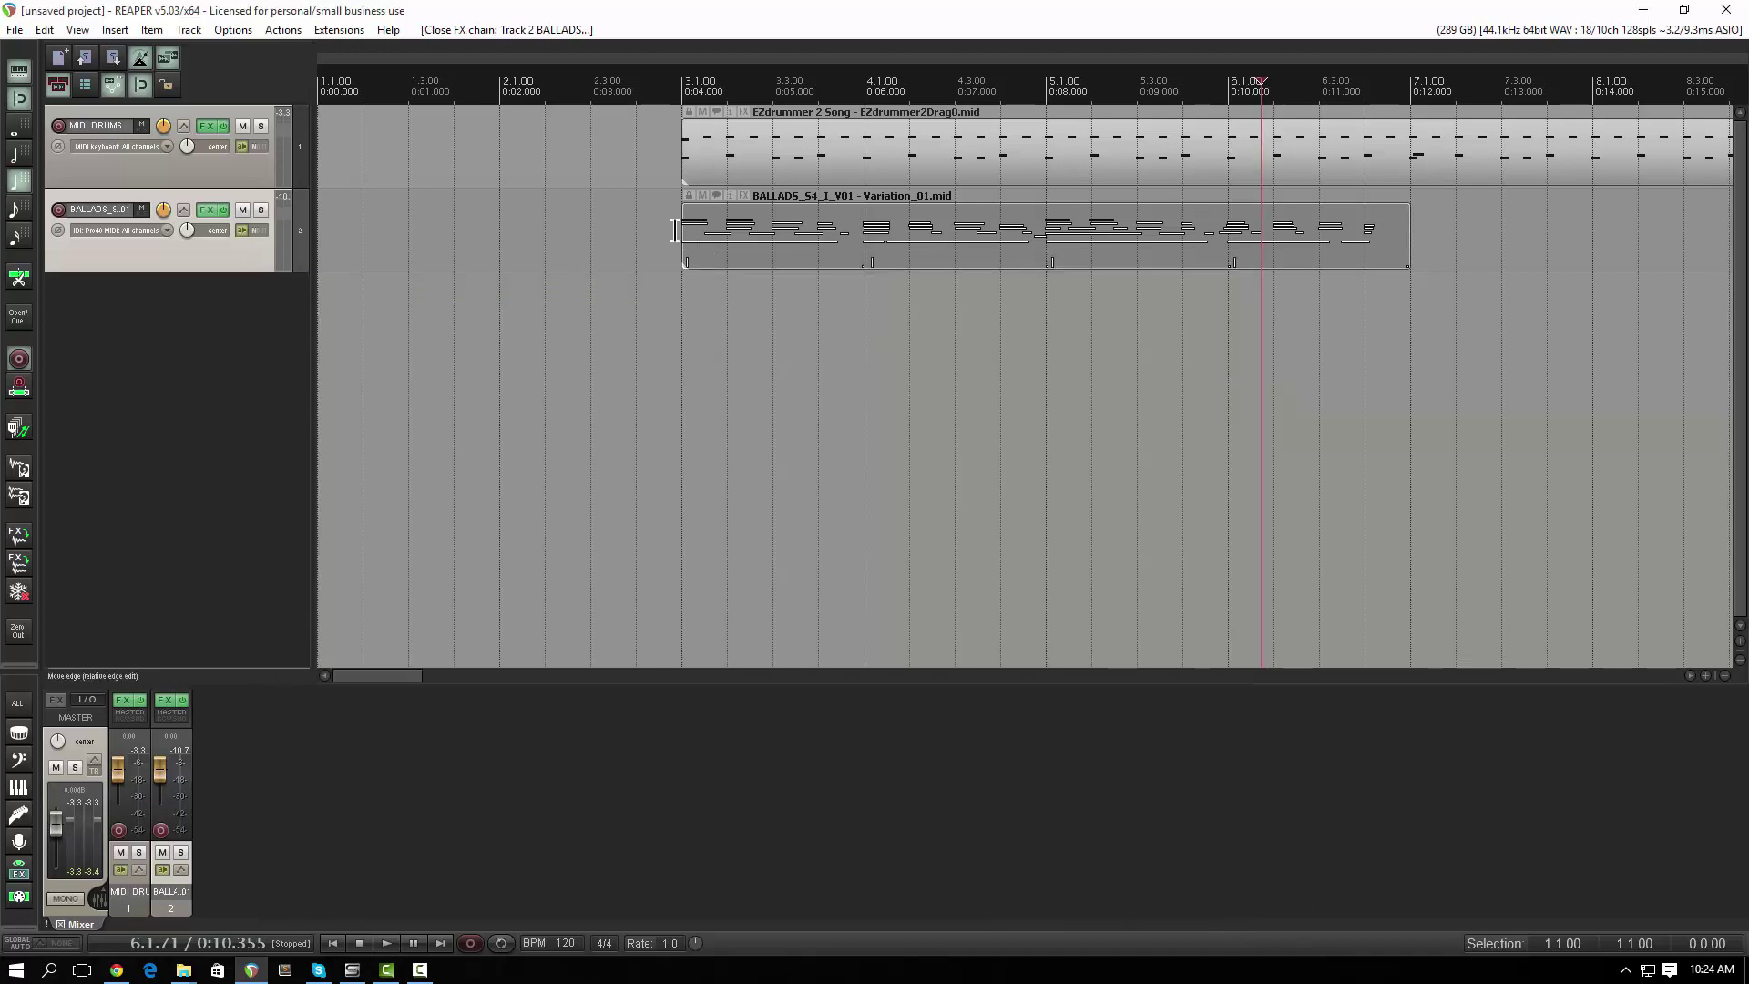
pyautogui.click(684, 228)
pyautogui.press('space')
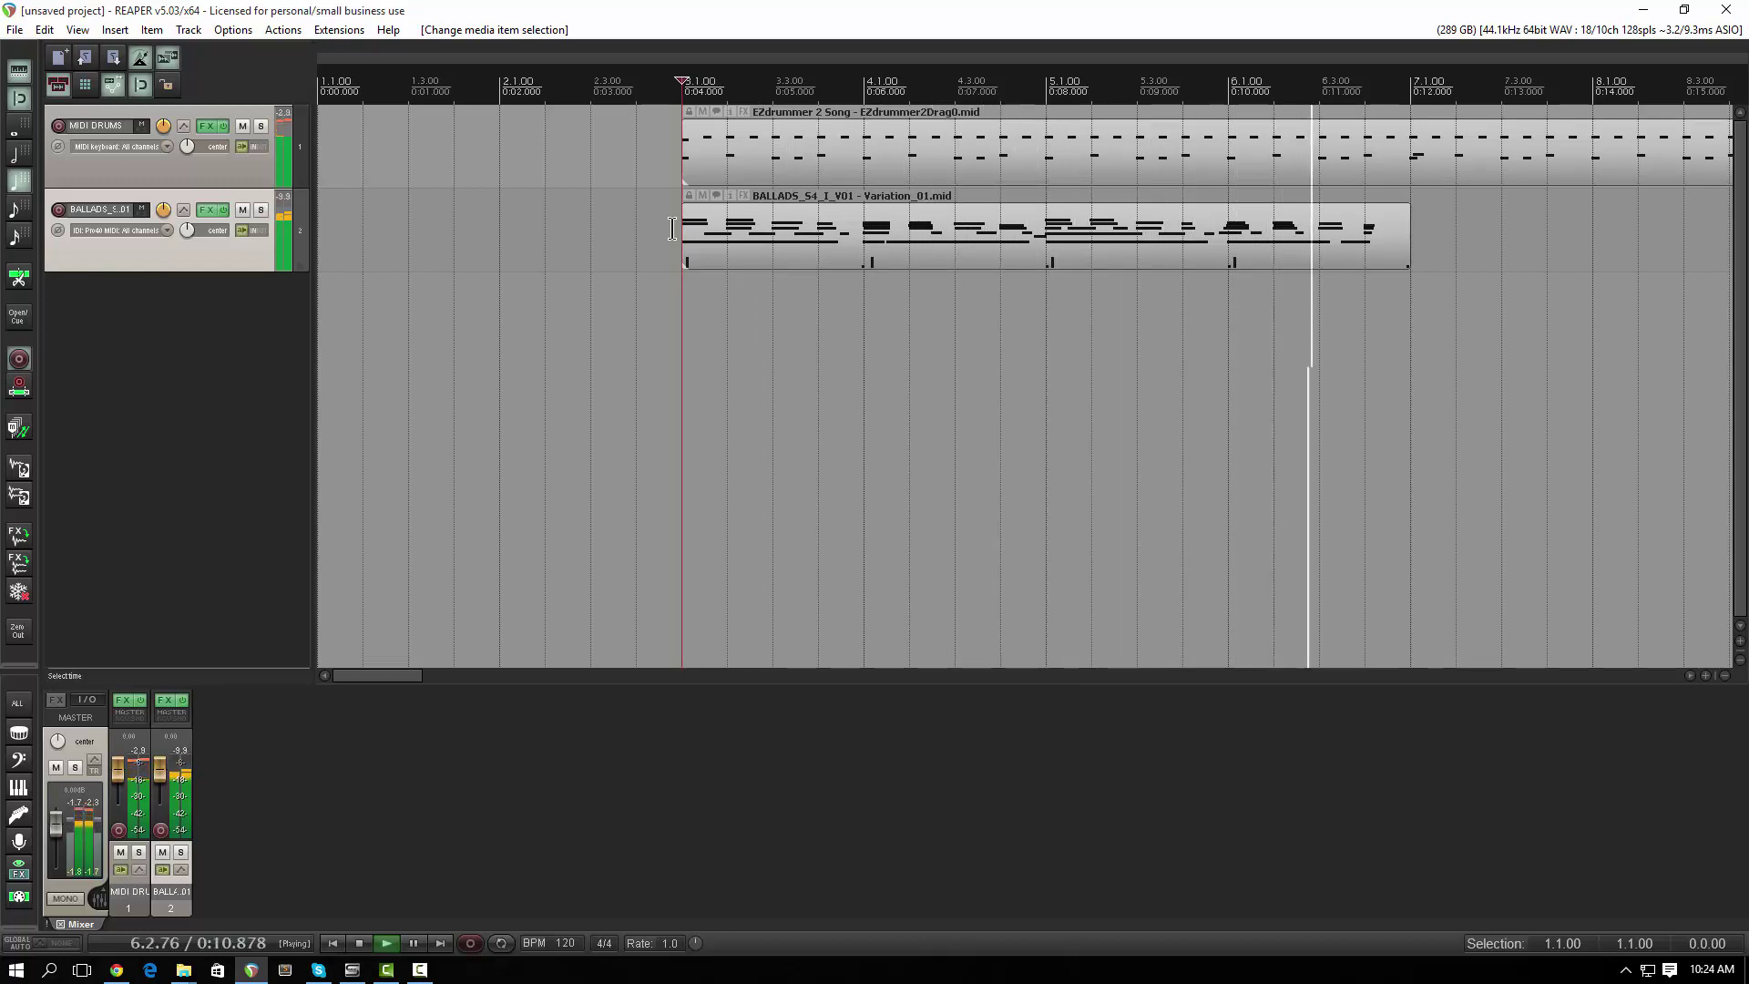
pyautogui.press('space')
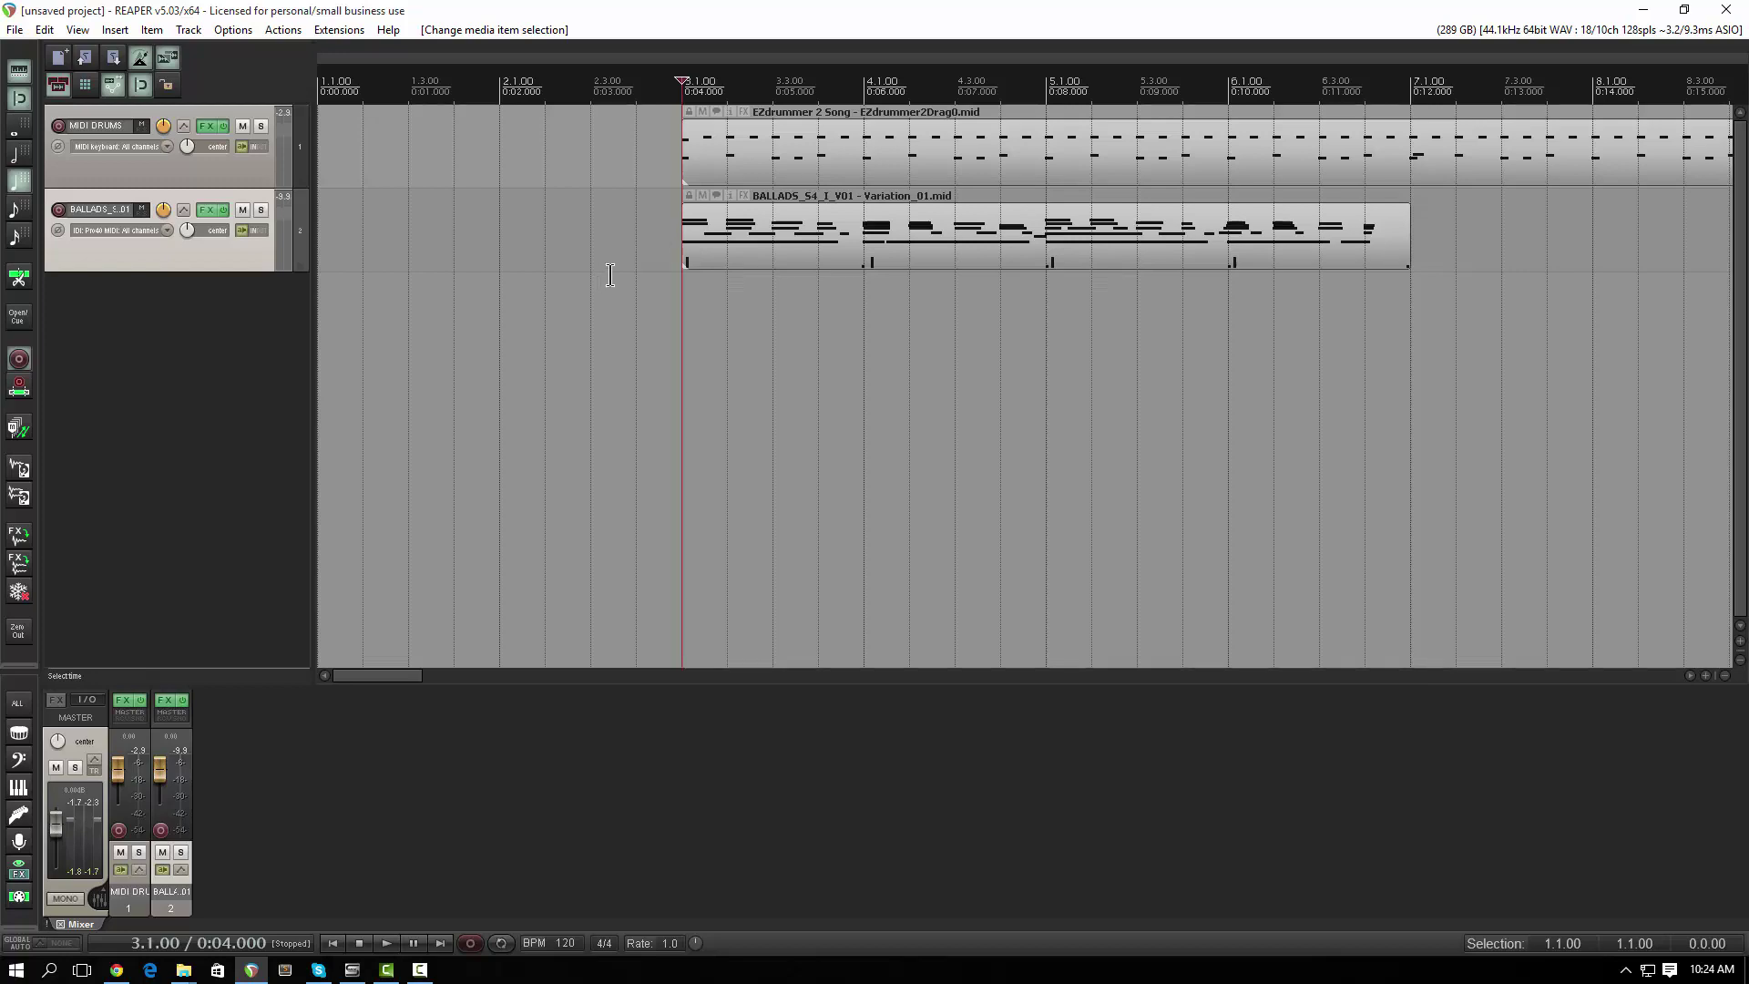
# Add a third track, record-arm it, and set its input to Mono FF 1
pyautogui.doubleClick(155, 306)
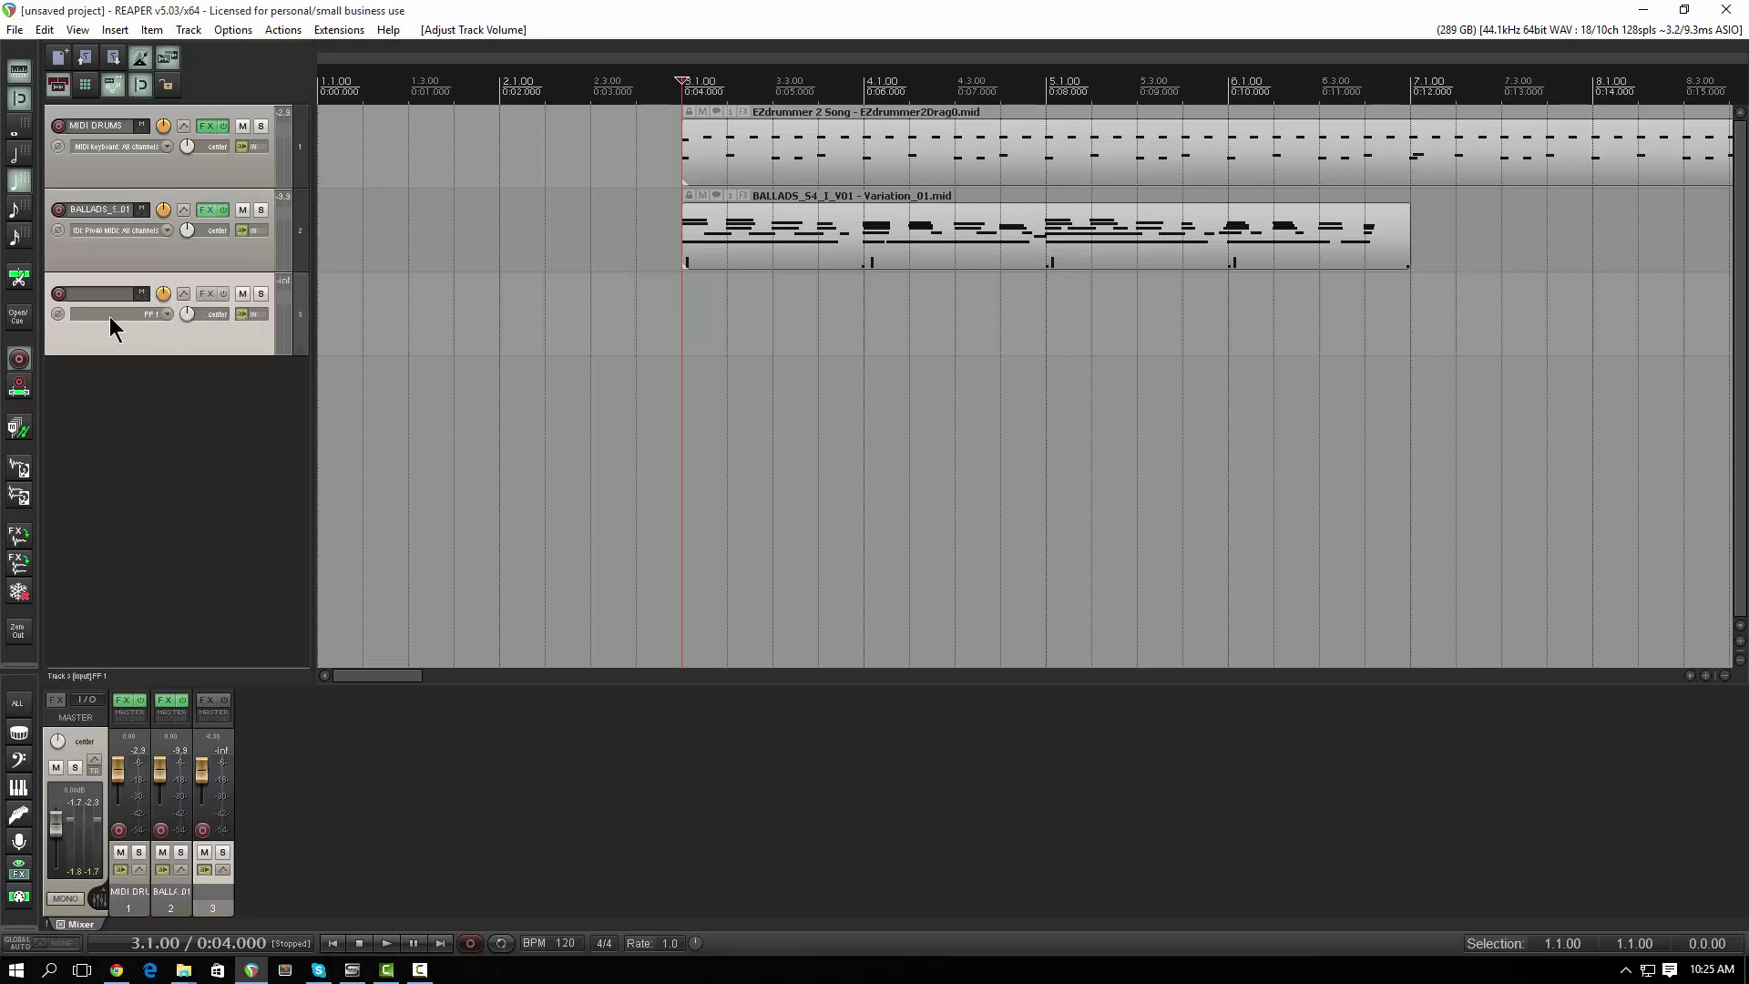
pyautogui.click(58, 295)
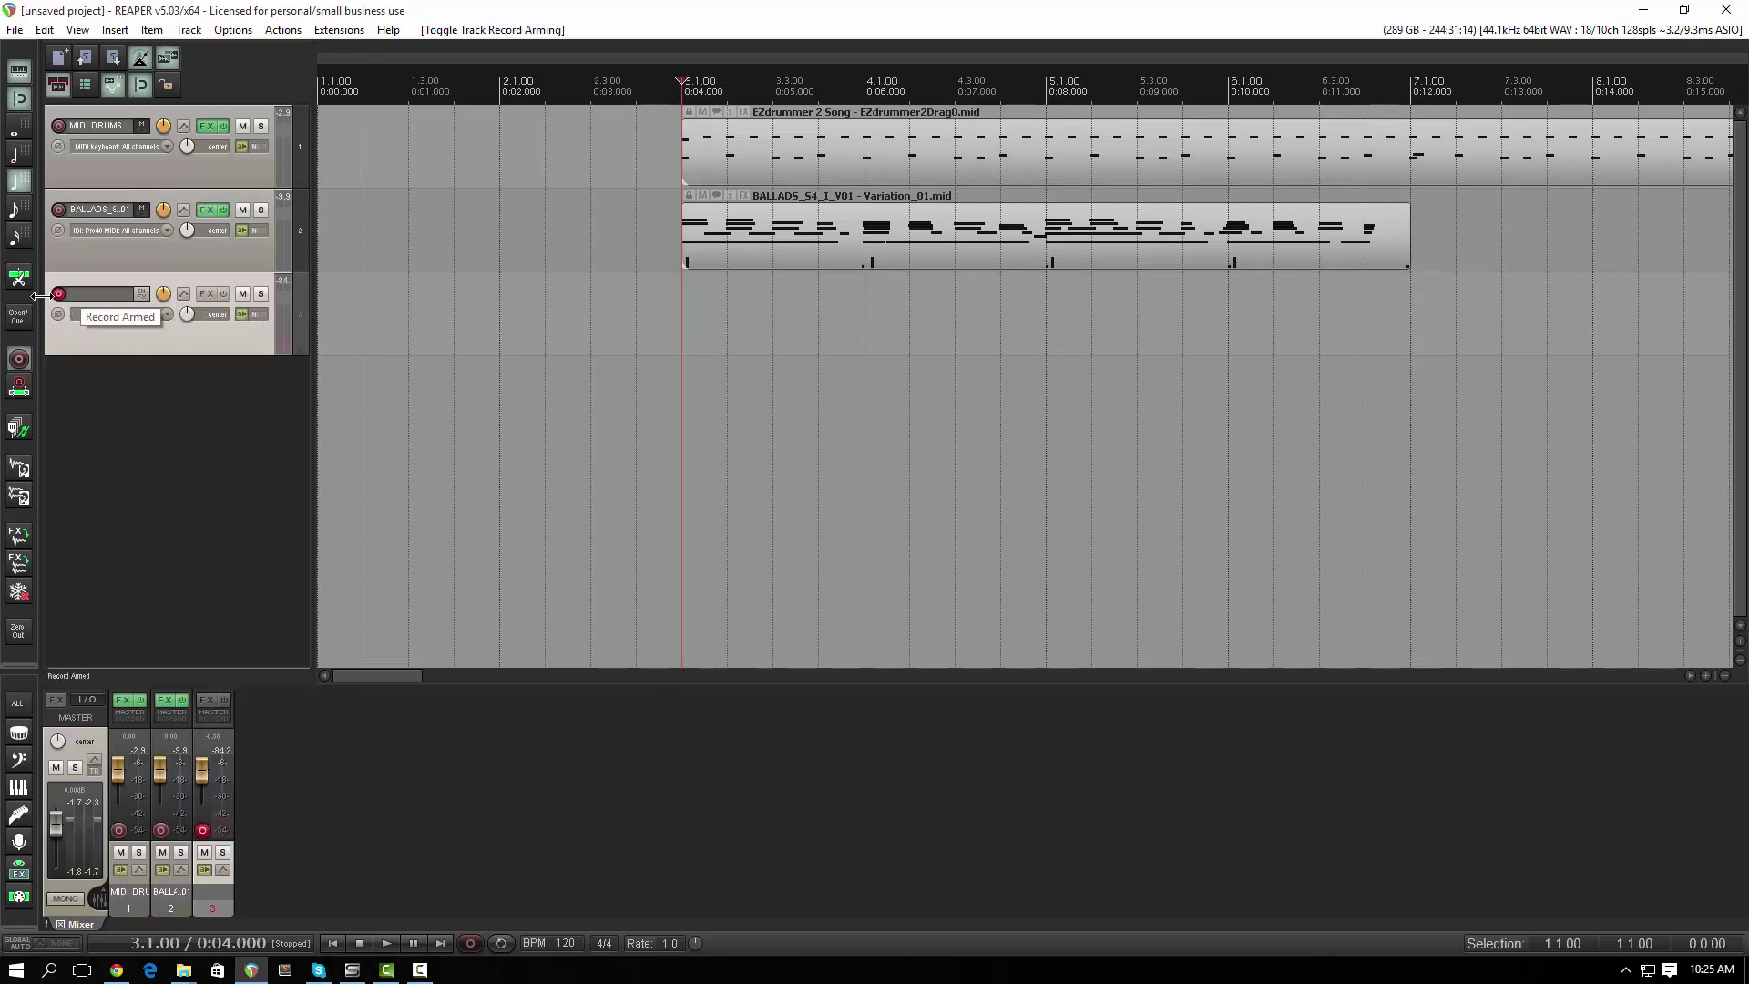
pyautogui.rightClick(58, 295)
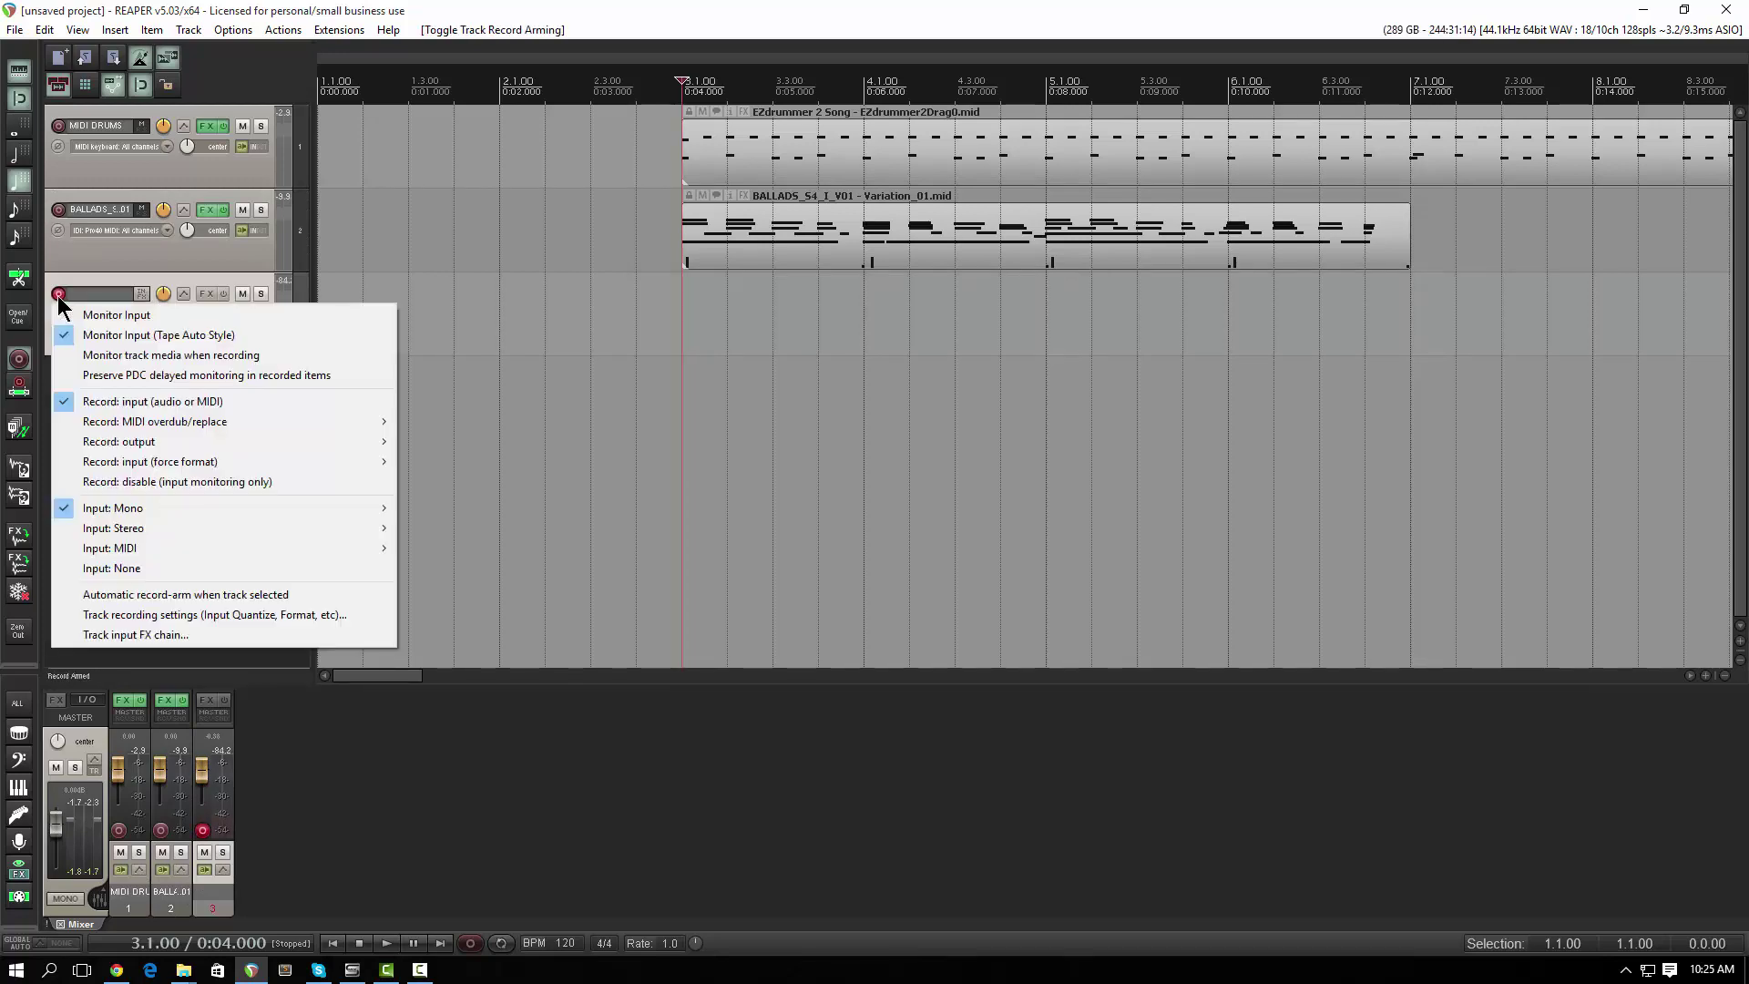
pyautogui.moveTo(93, 507)
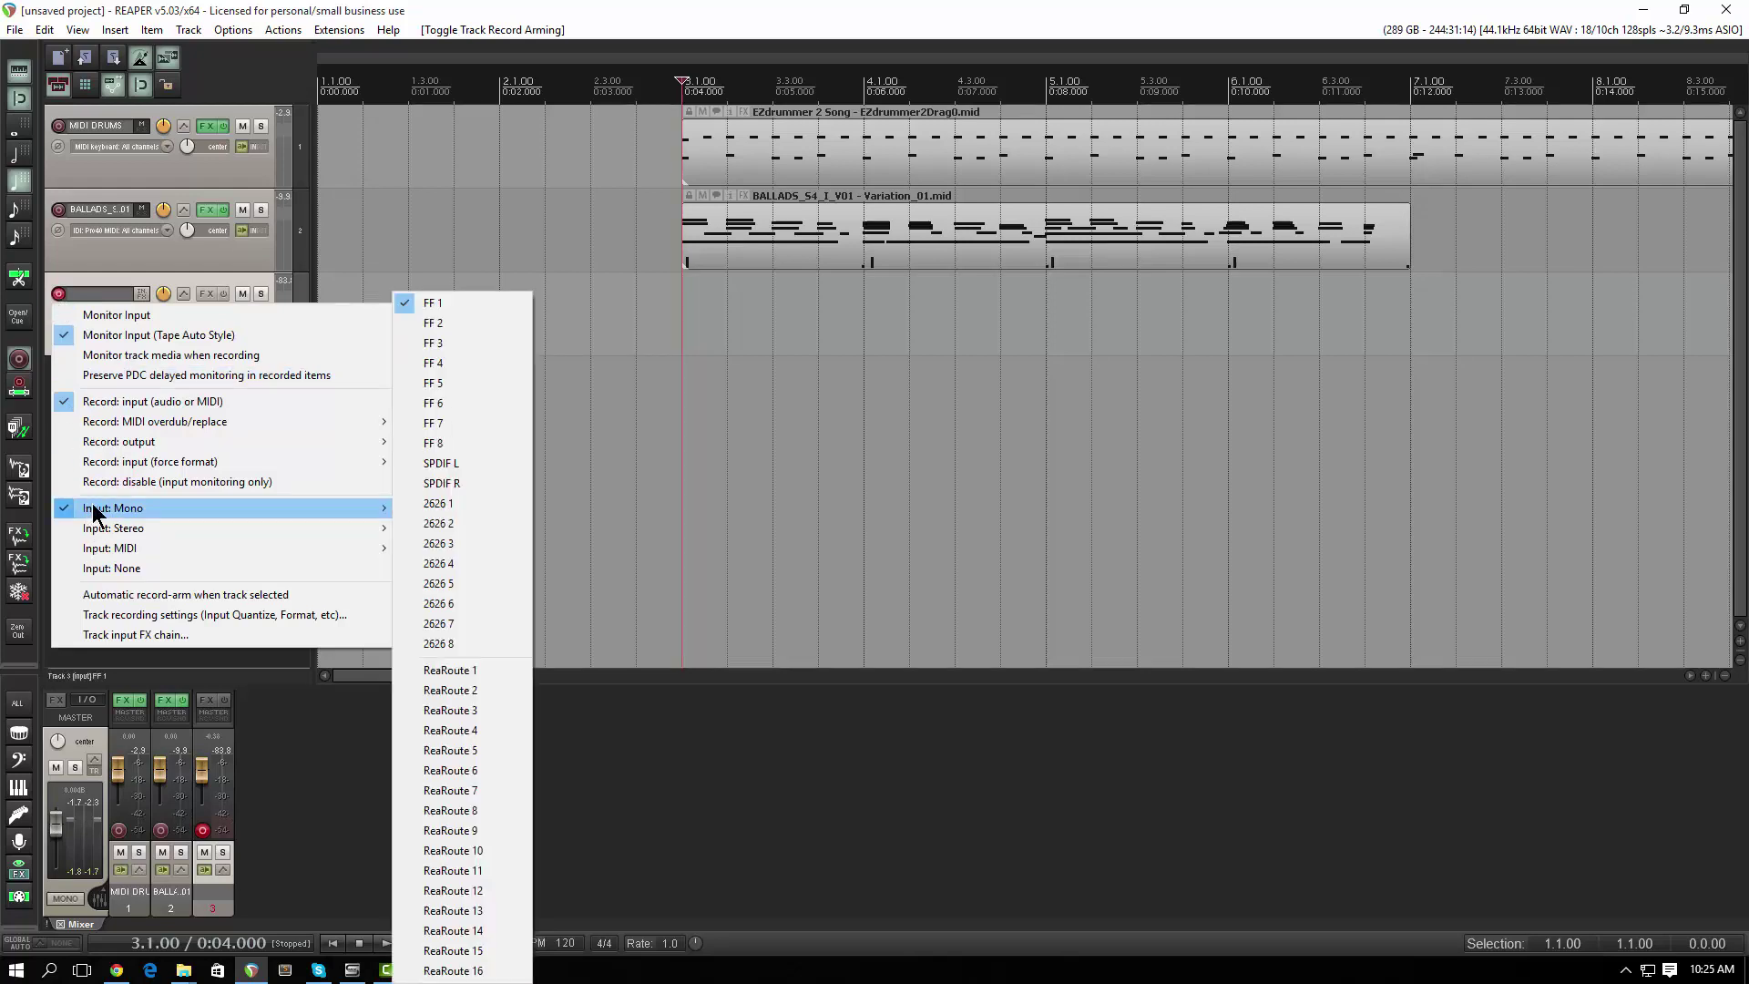
pyautogui.moveTo(208, 532)
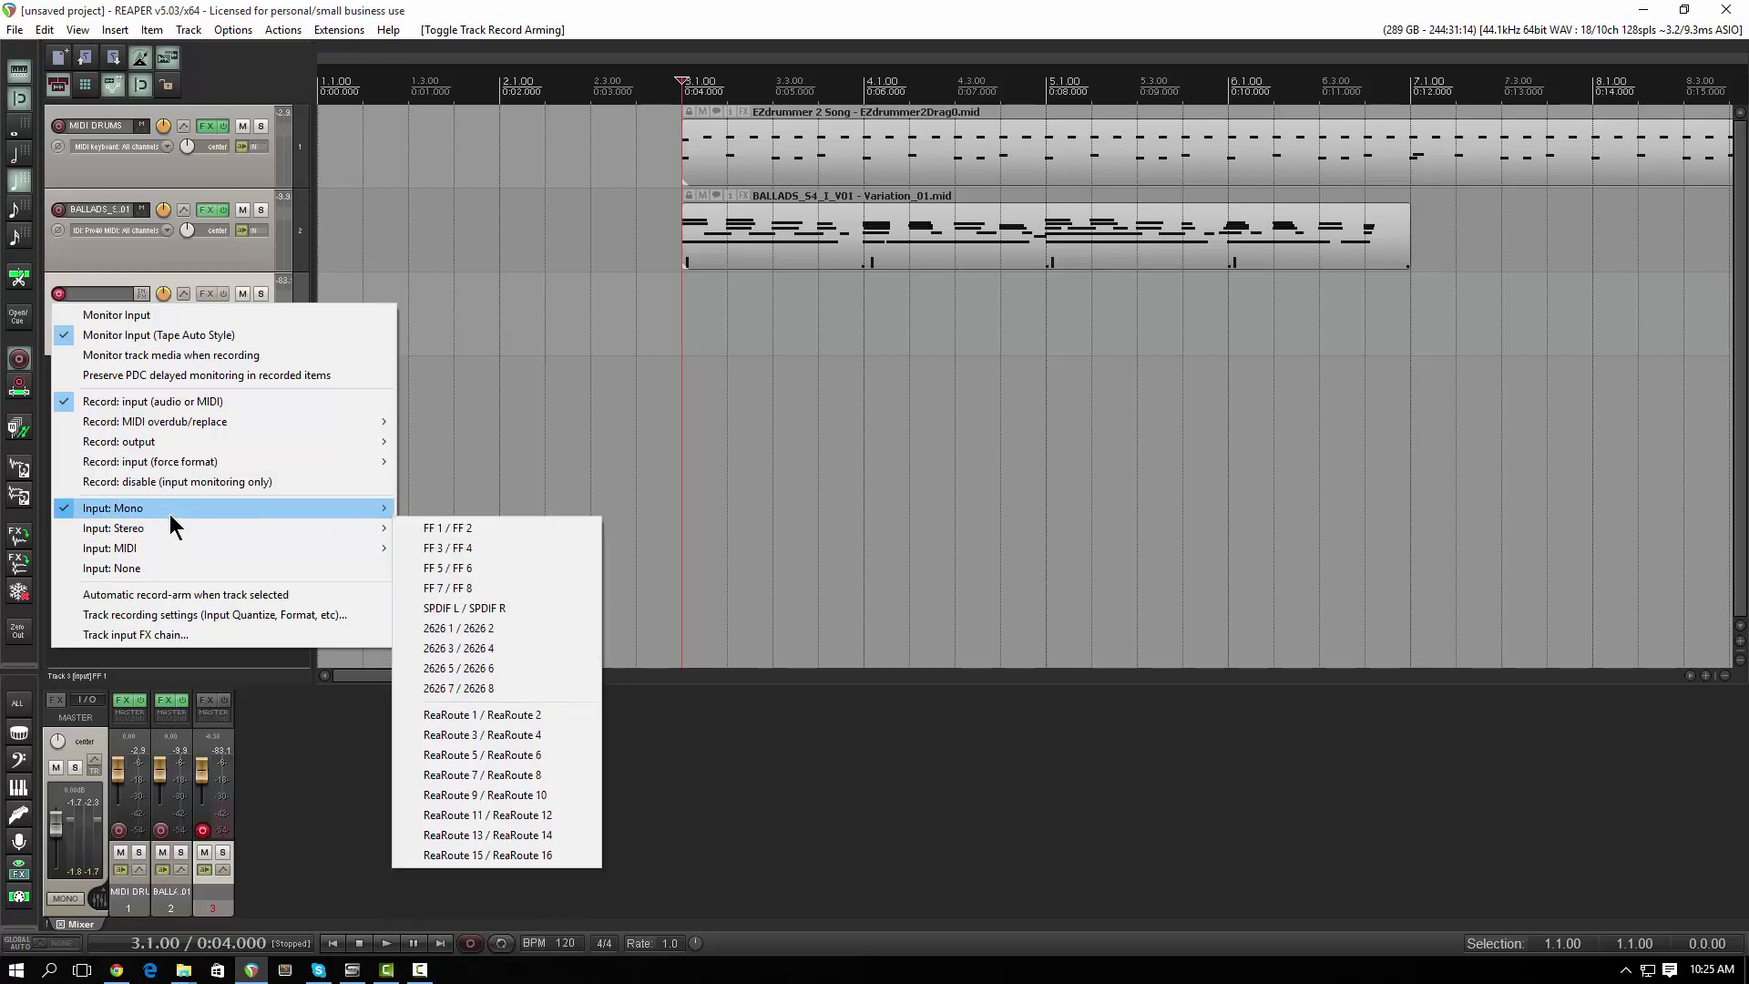
pyautogui.click(937, 441)
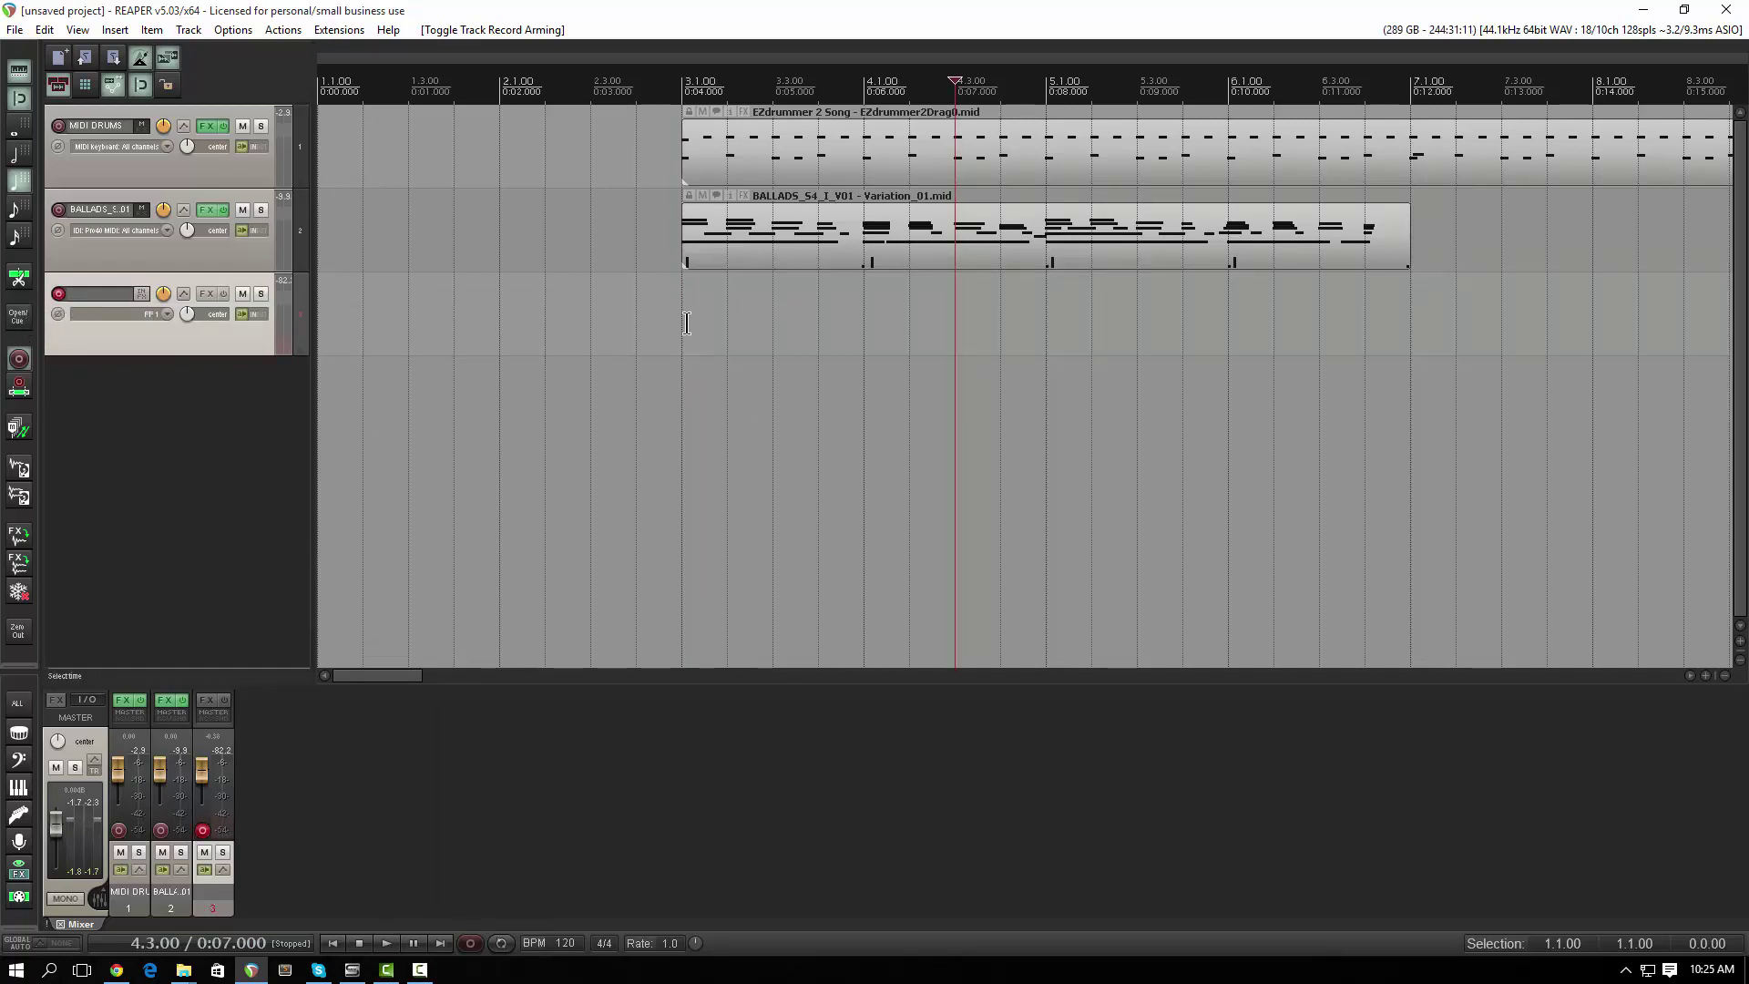
# Record a short take on track 3 from bar 3 into bar 5, then disarm the track
pyautogui.click(677, 370)
pyautogui.hotkey('ctrl', 'r')
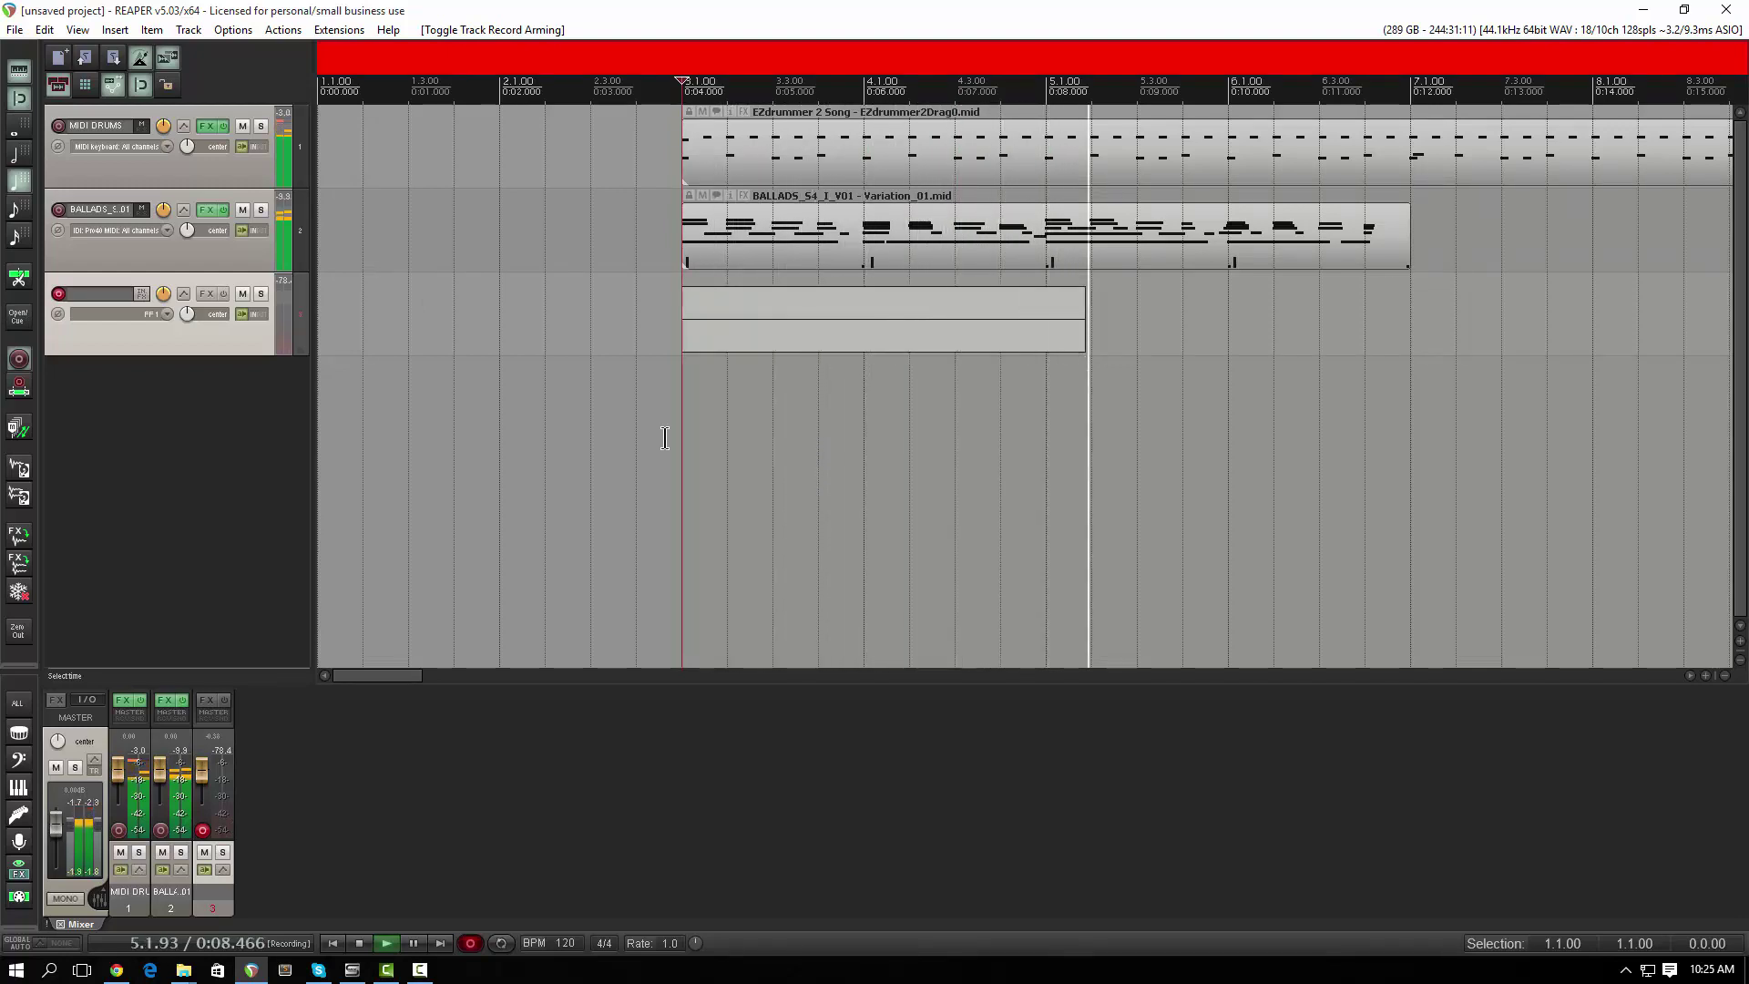
pyautogui.press('space')
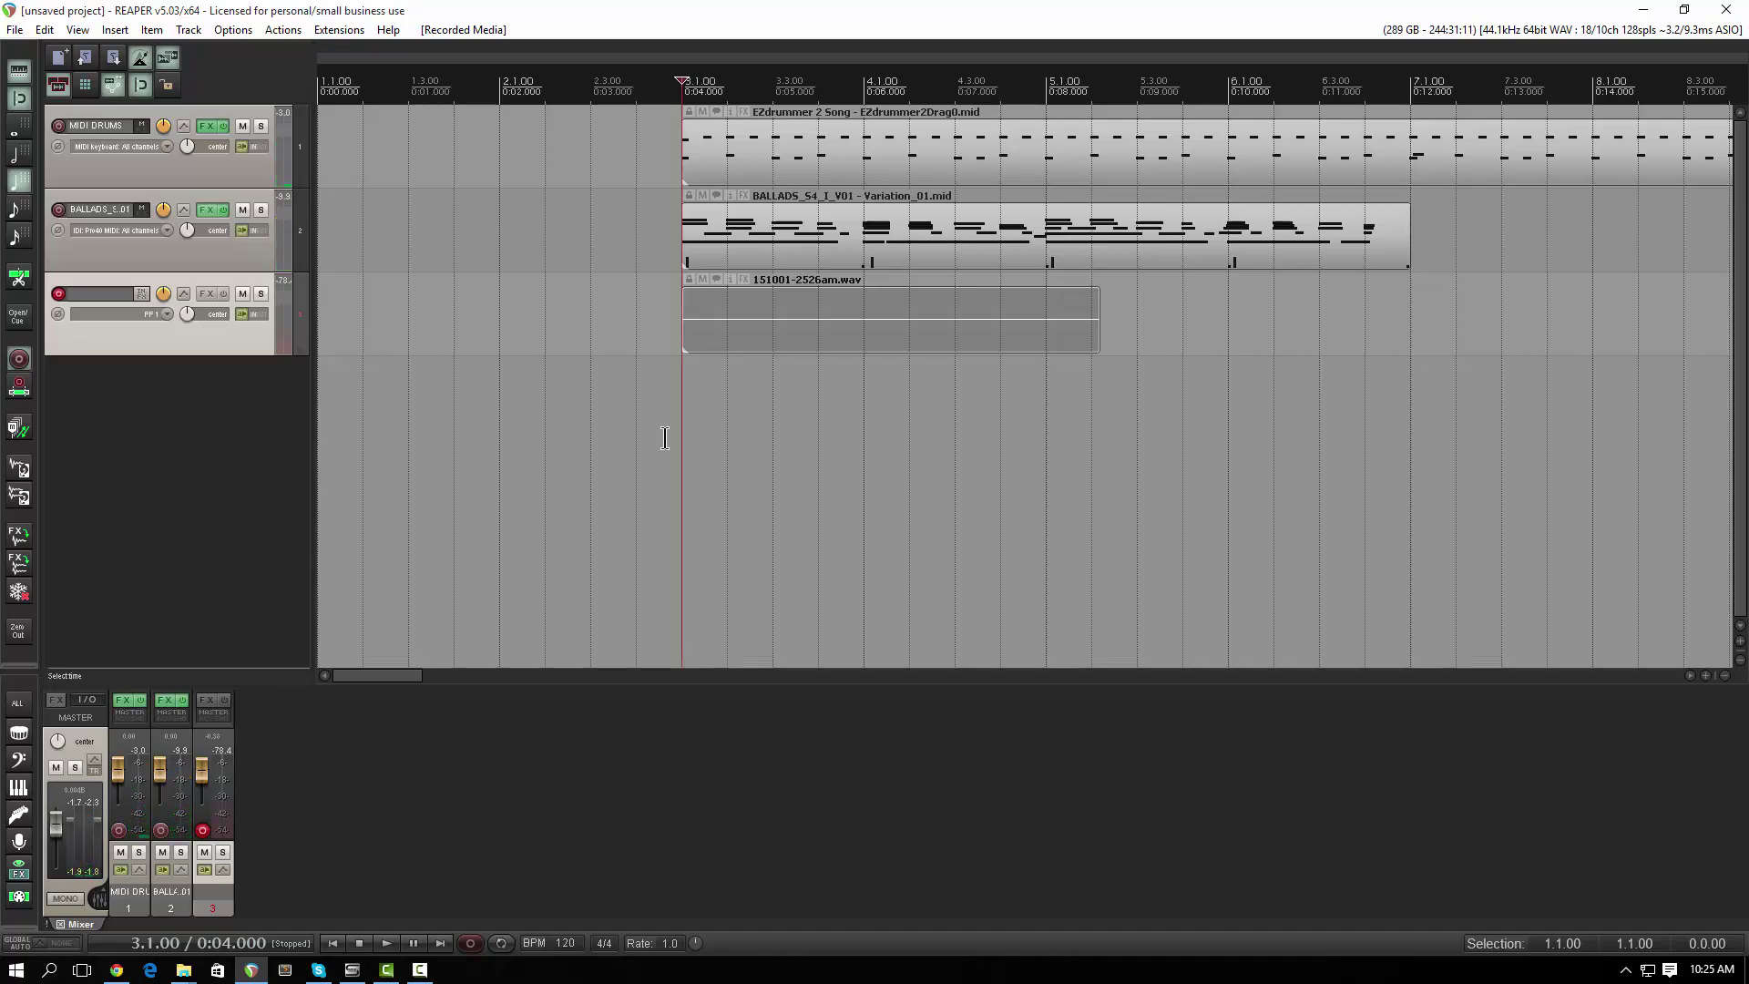
pyautogui.click(58, 294)
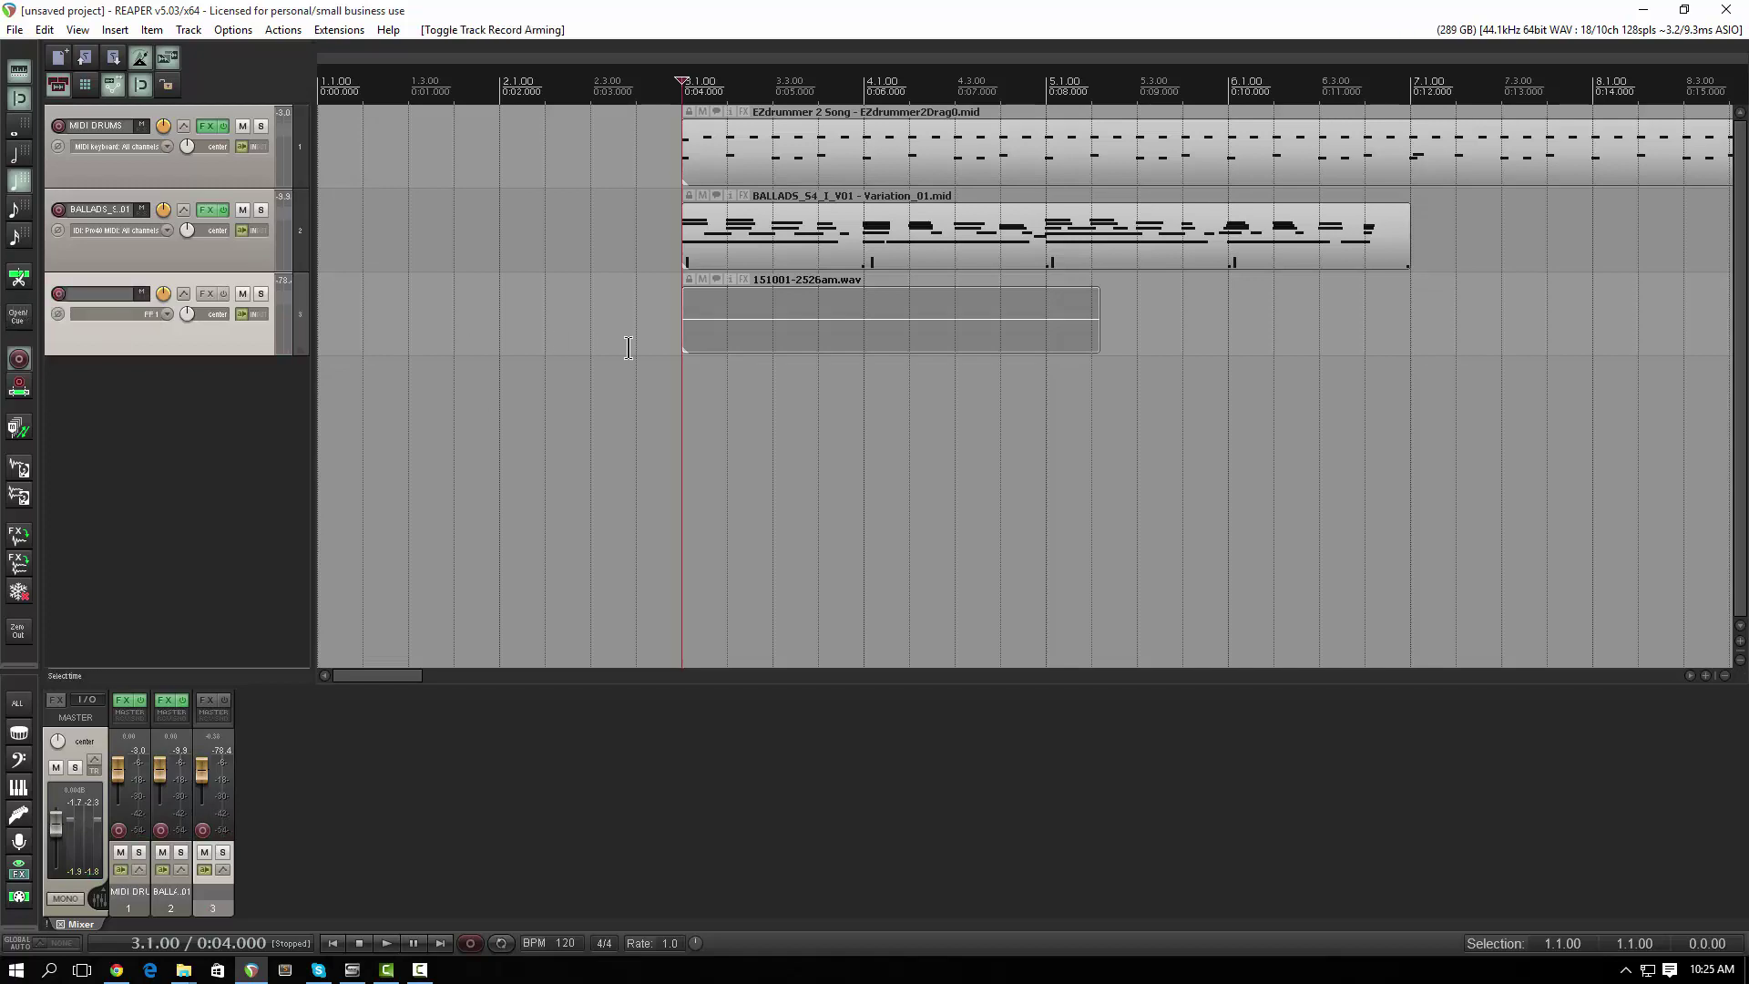